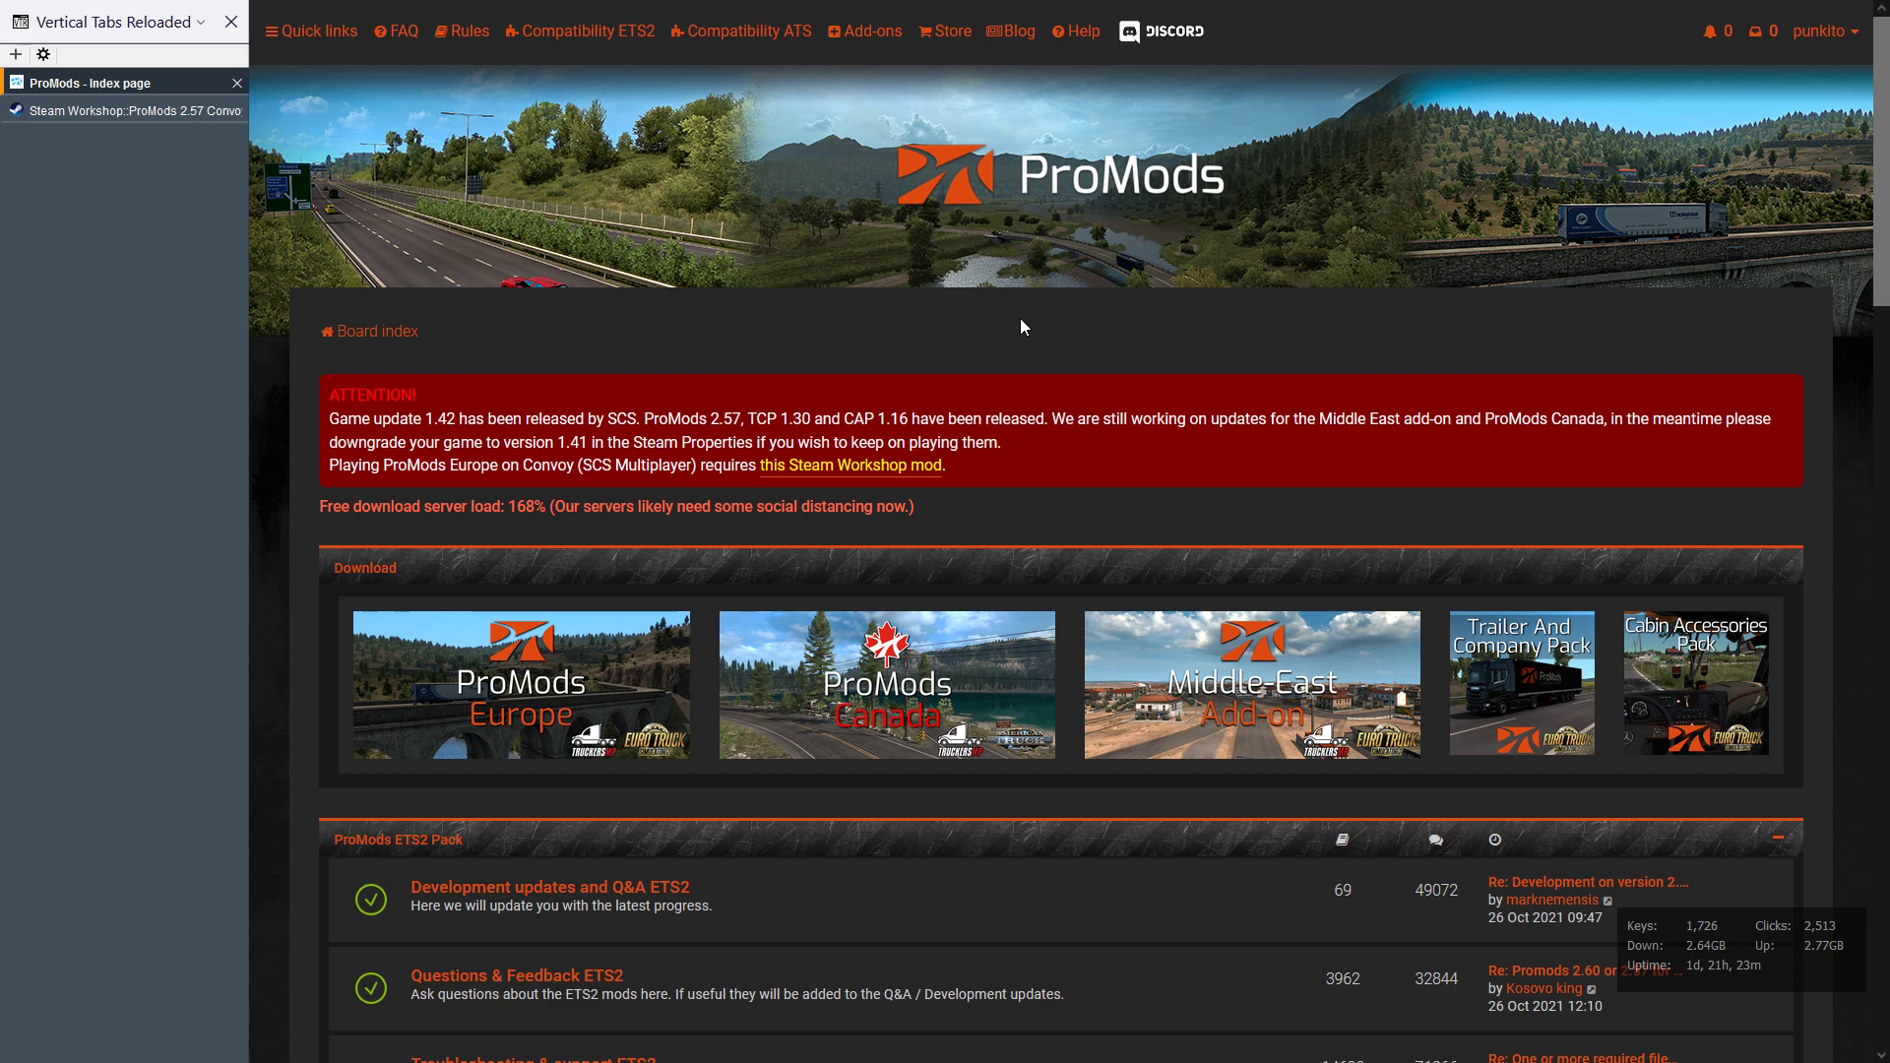
Open the ETS2 compatibility list and start the installer for ProMods v2.57, the release for game version 1.42.x.
left_click(619, 34)
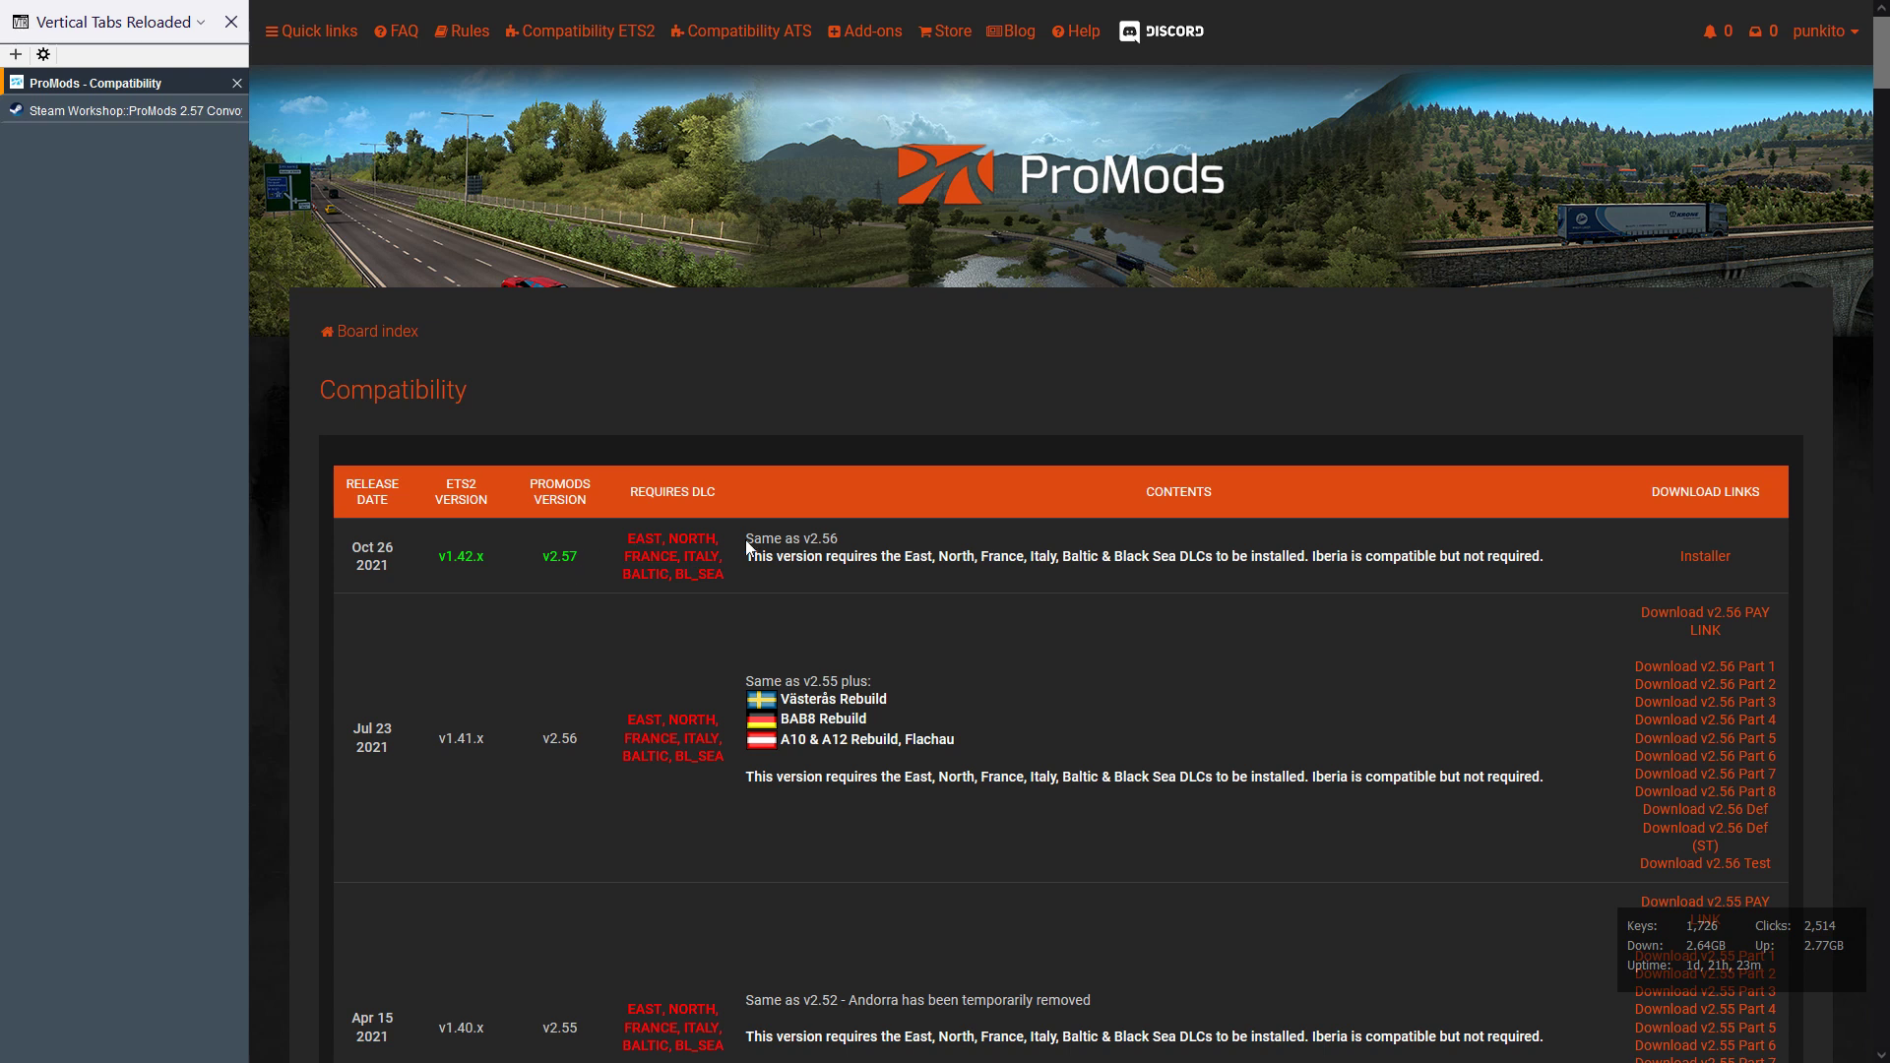
scroll(882, 565, "down", 1)
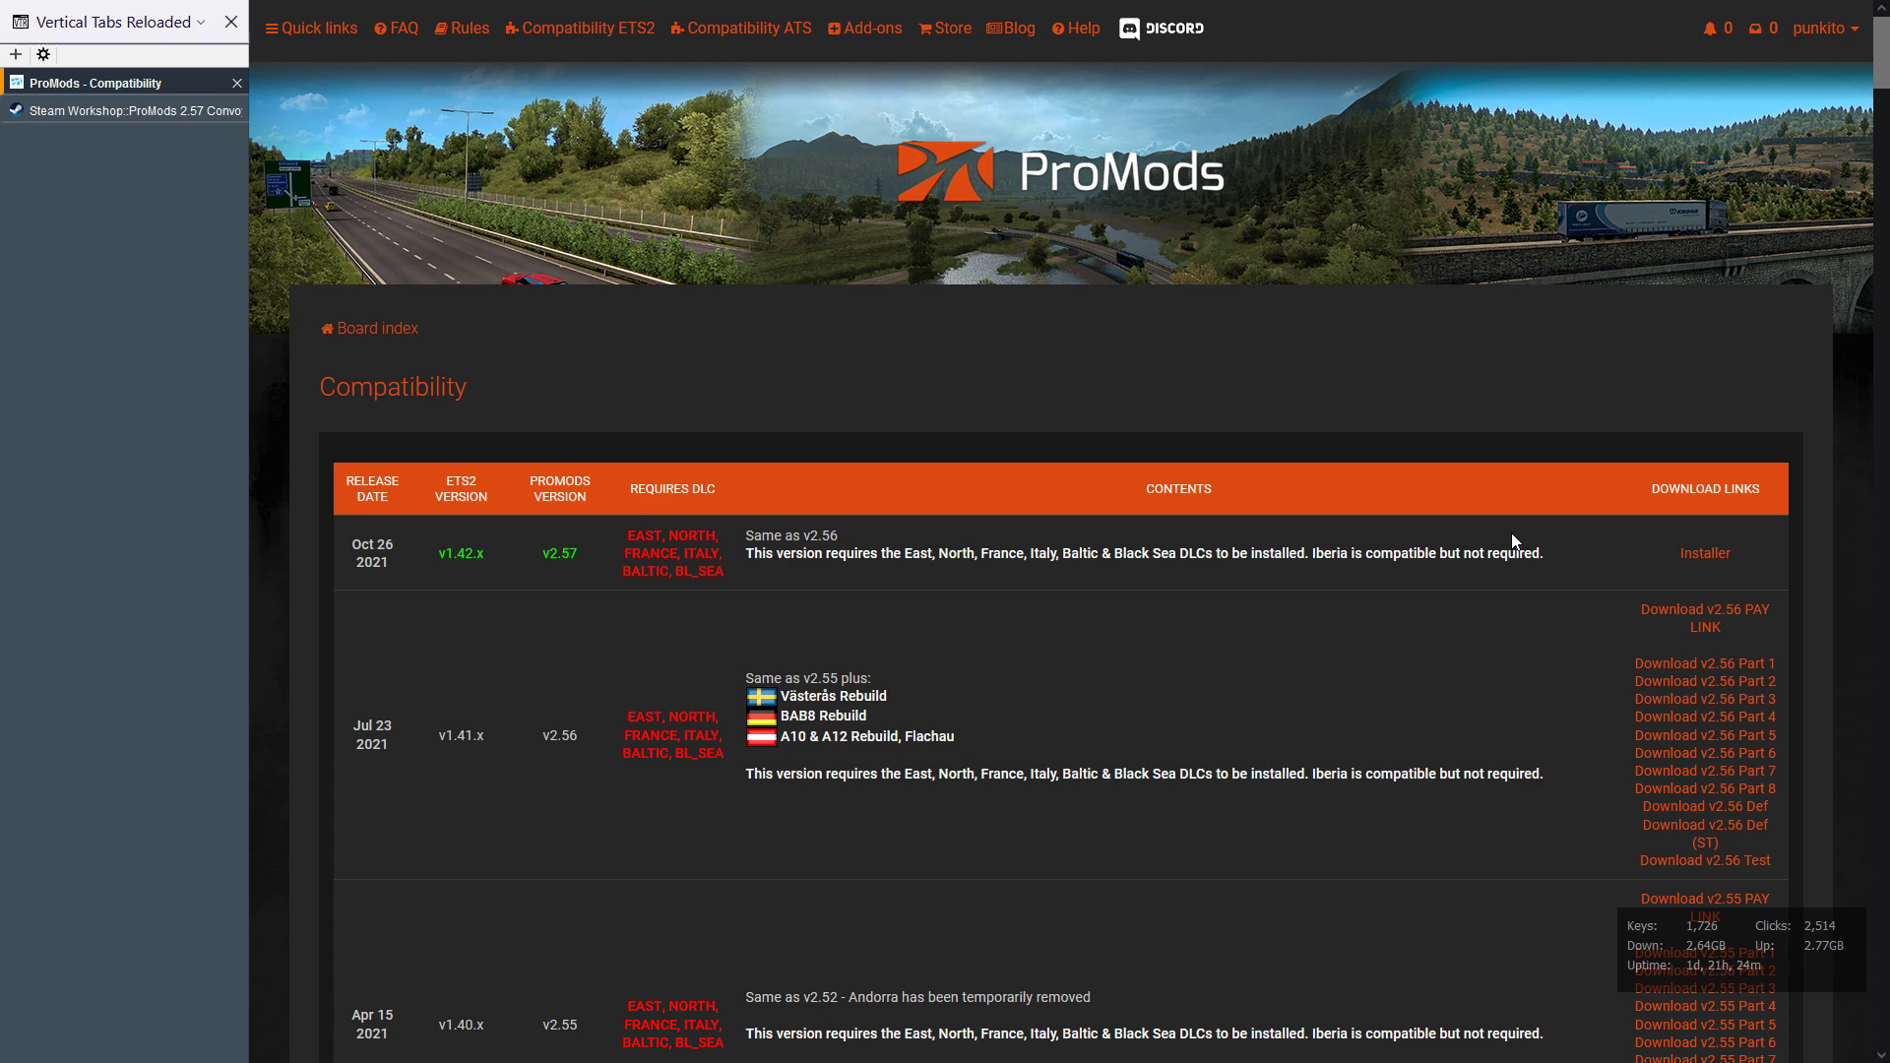
left_click(1703, 552)
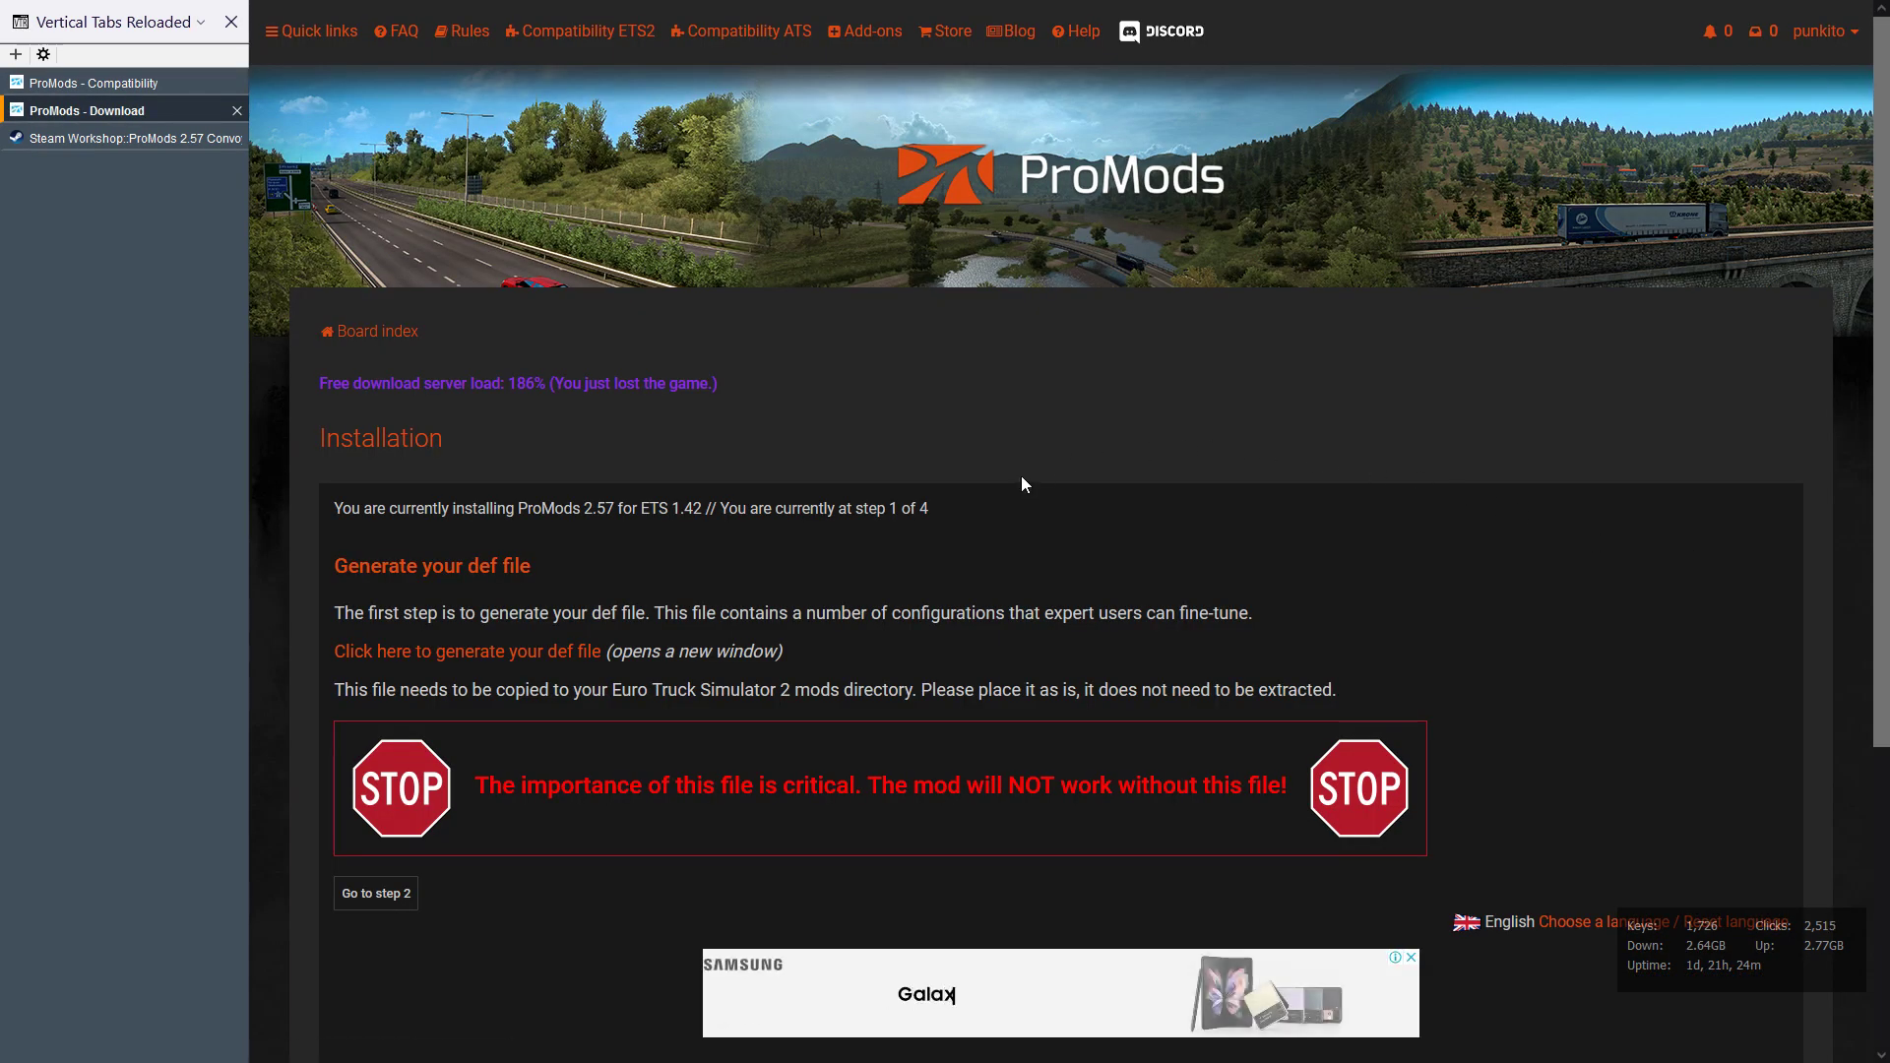
Open the def file generator from step 1 of the ProMods 2.57 installation.
scroll(1134, 429, "down", 1)
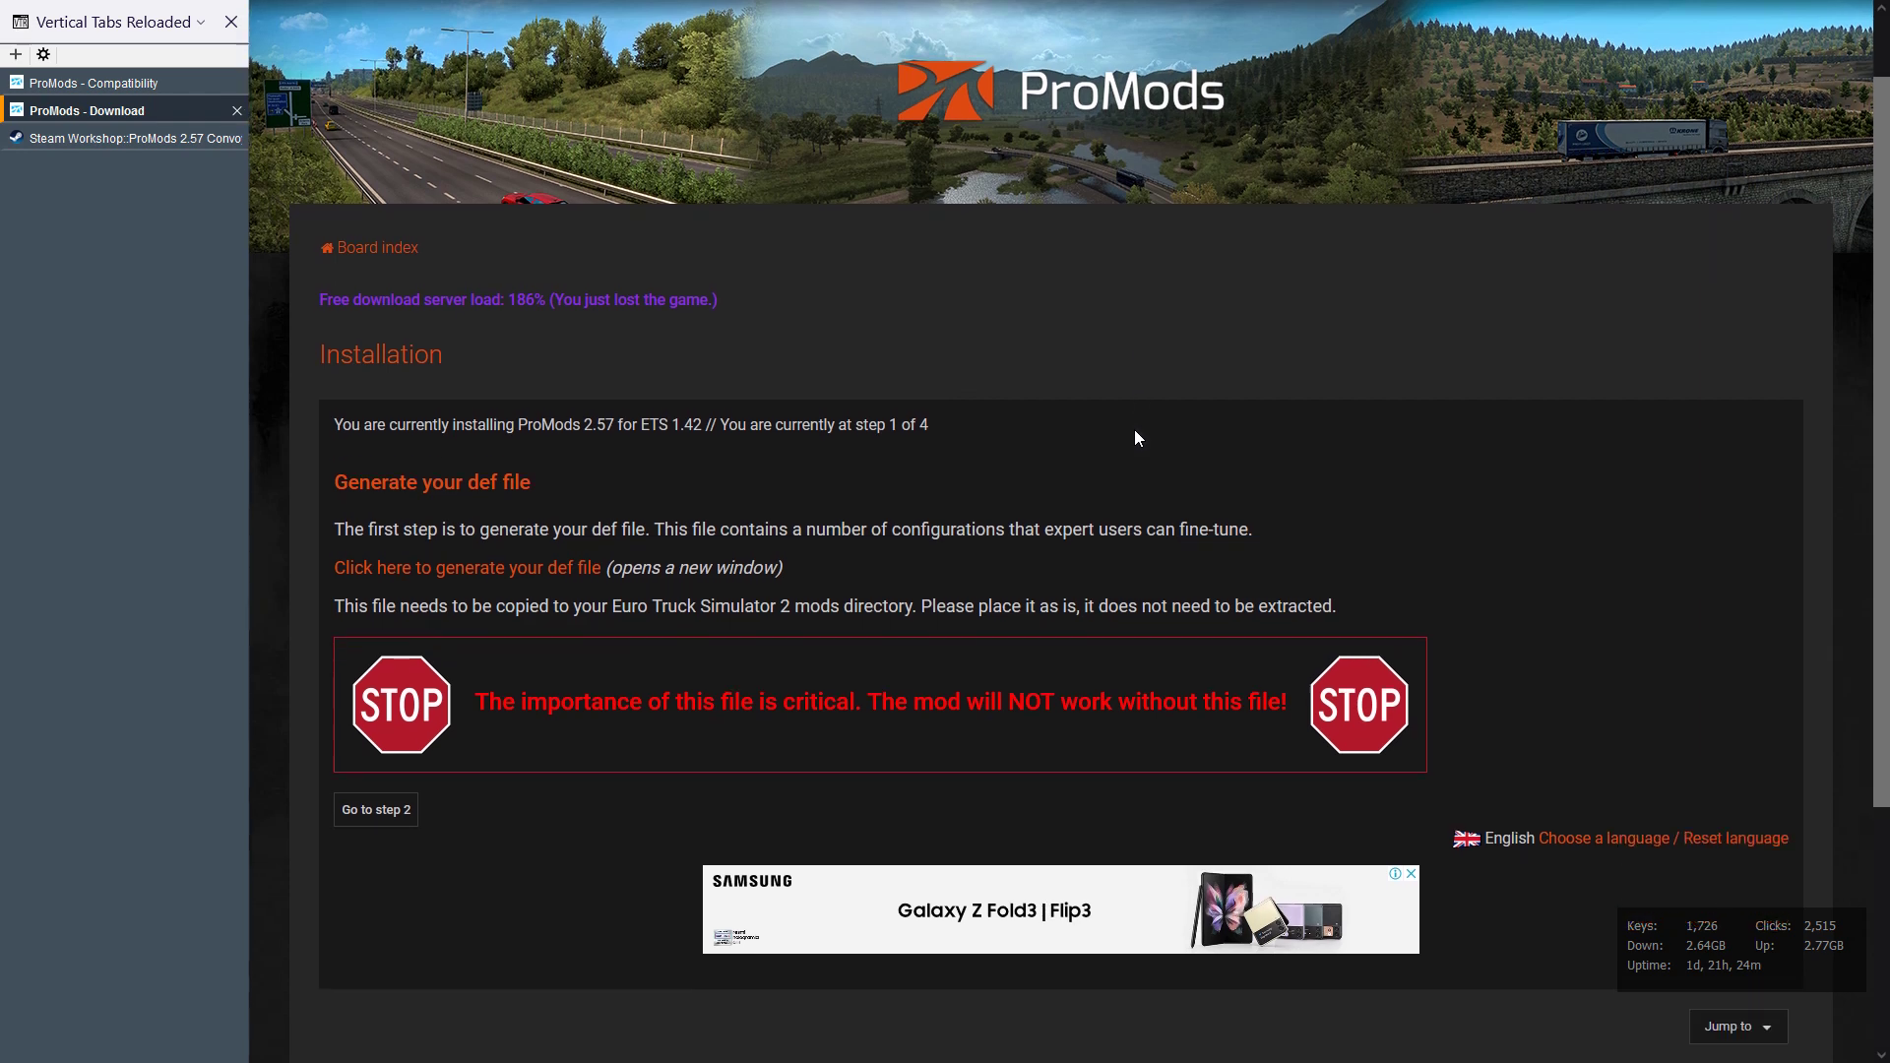
scroll(1136, 438, "up", 1)
scroll(1136, 438, "down", 2)
scroll(1136, 438, "up", 2)
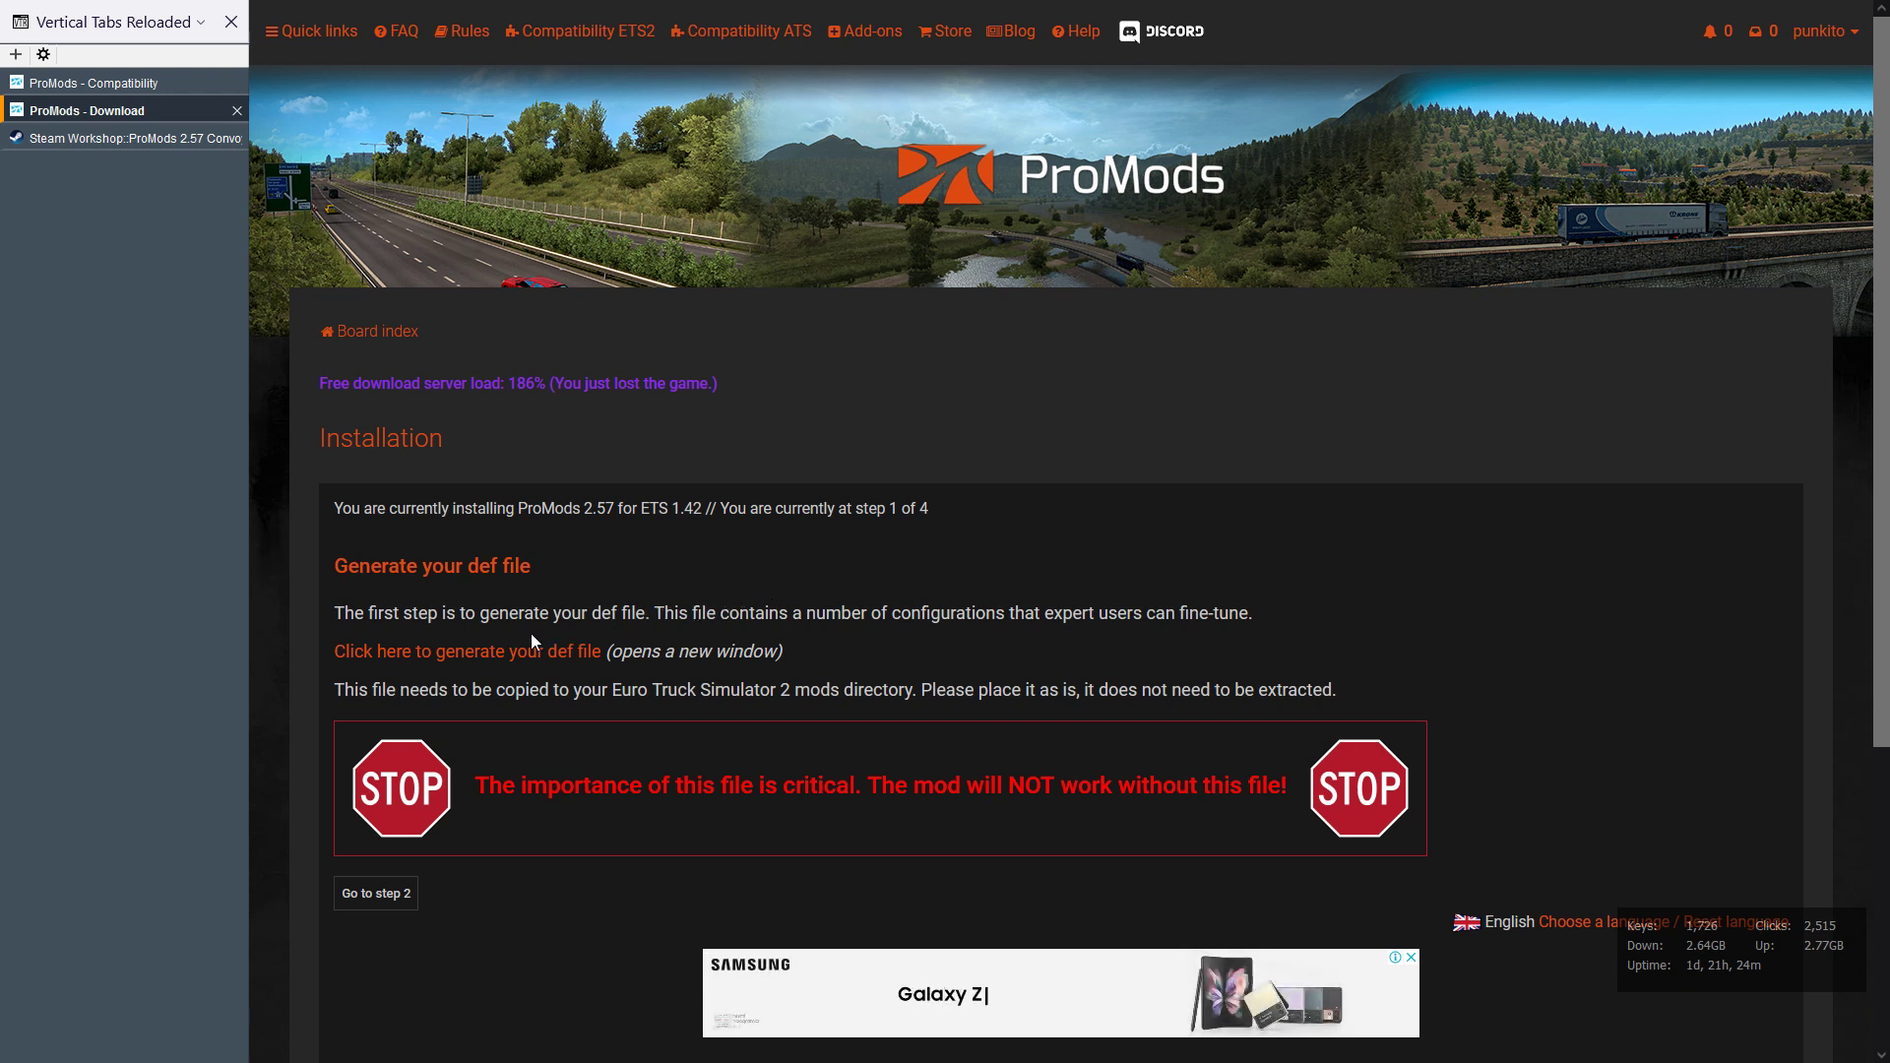
scroll(730, 571, "down", 1)
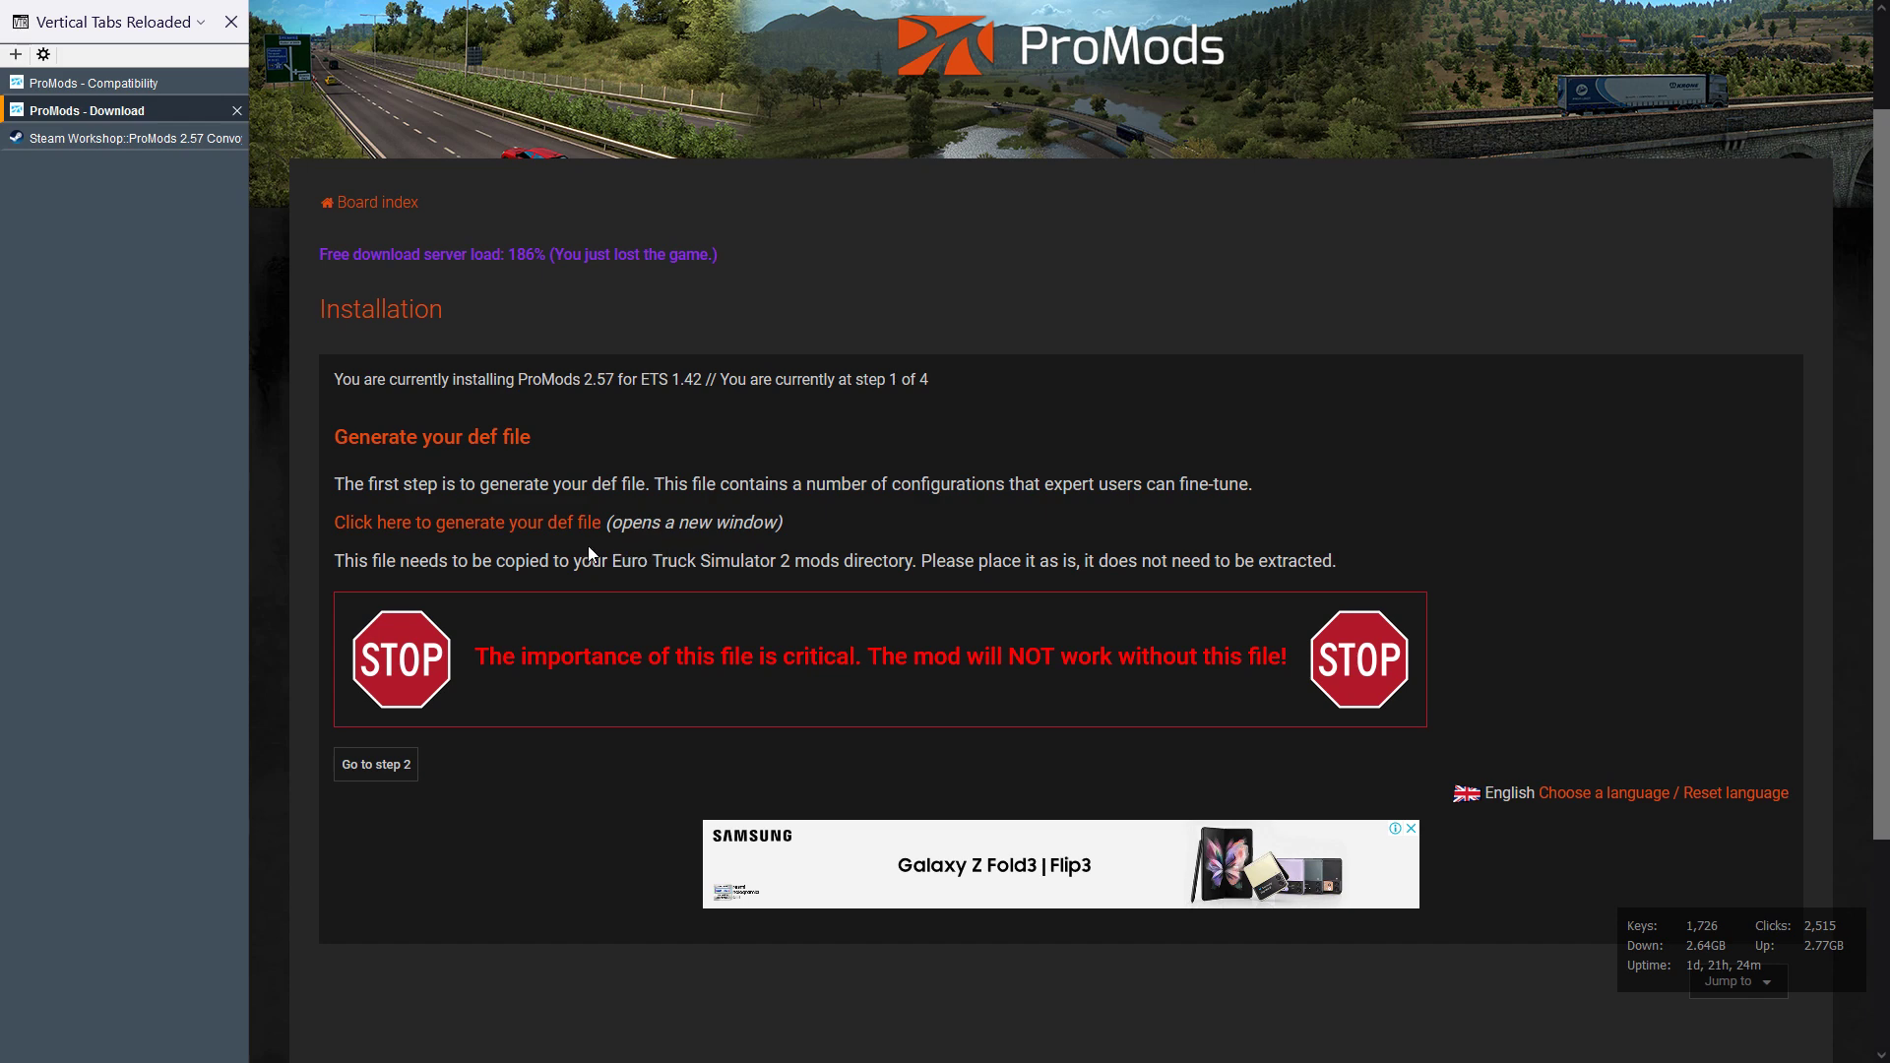
left_click(545, 525)
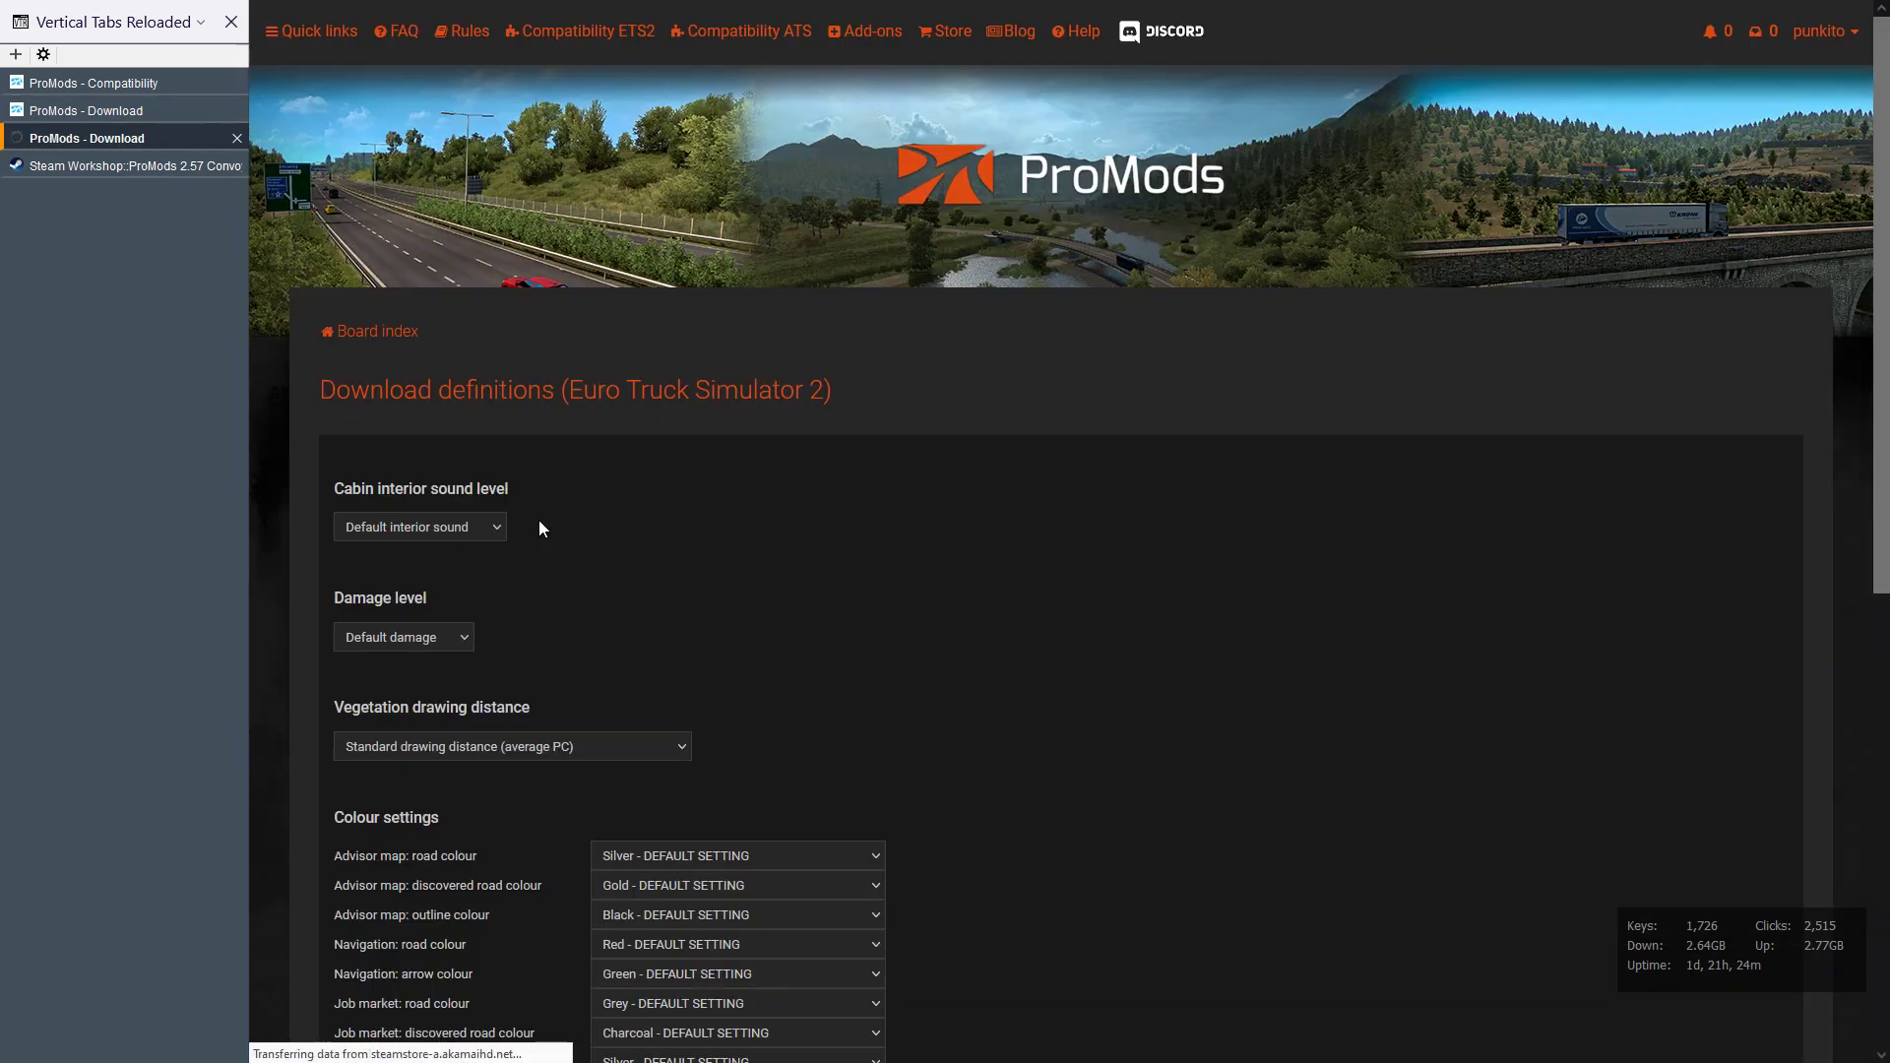
Generate the def file with the default settings, map zoom compatibility and Special Transport DLC enabled, and save promods-def-st-v257.scs.
scroll(738, 551, "down", 2)
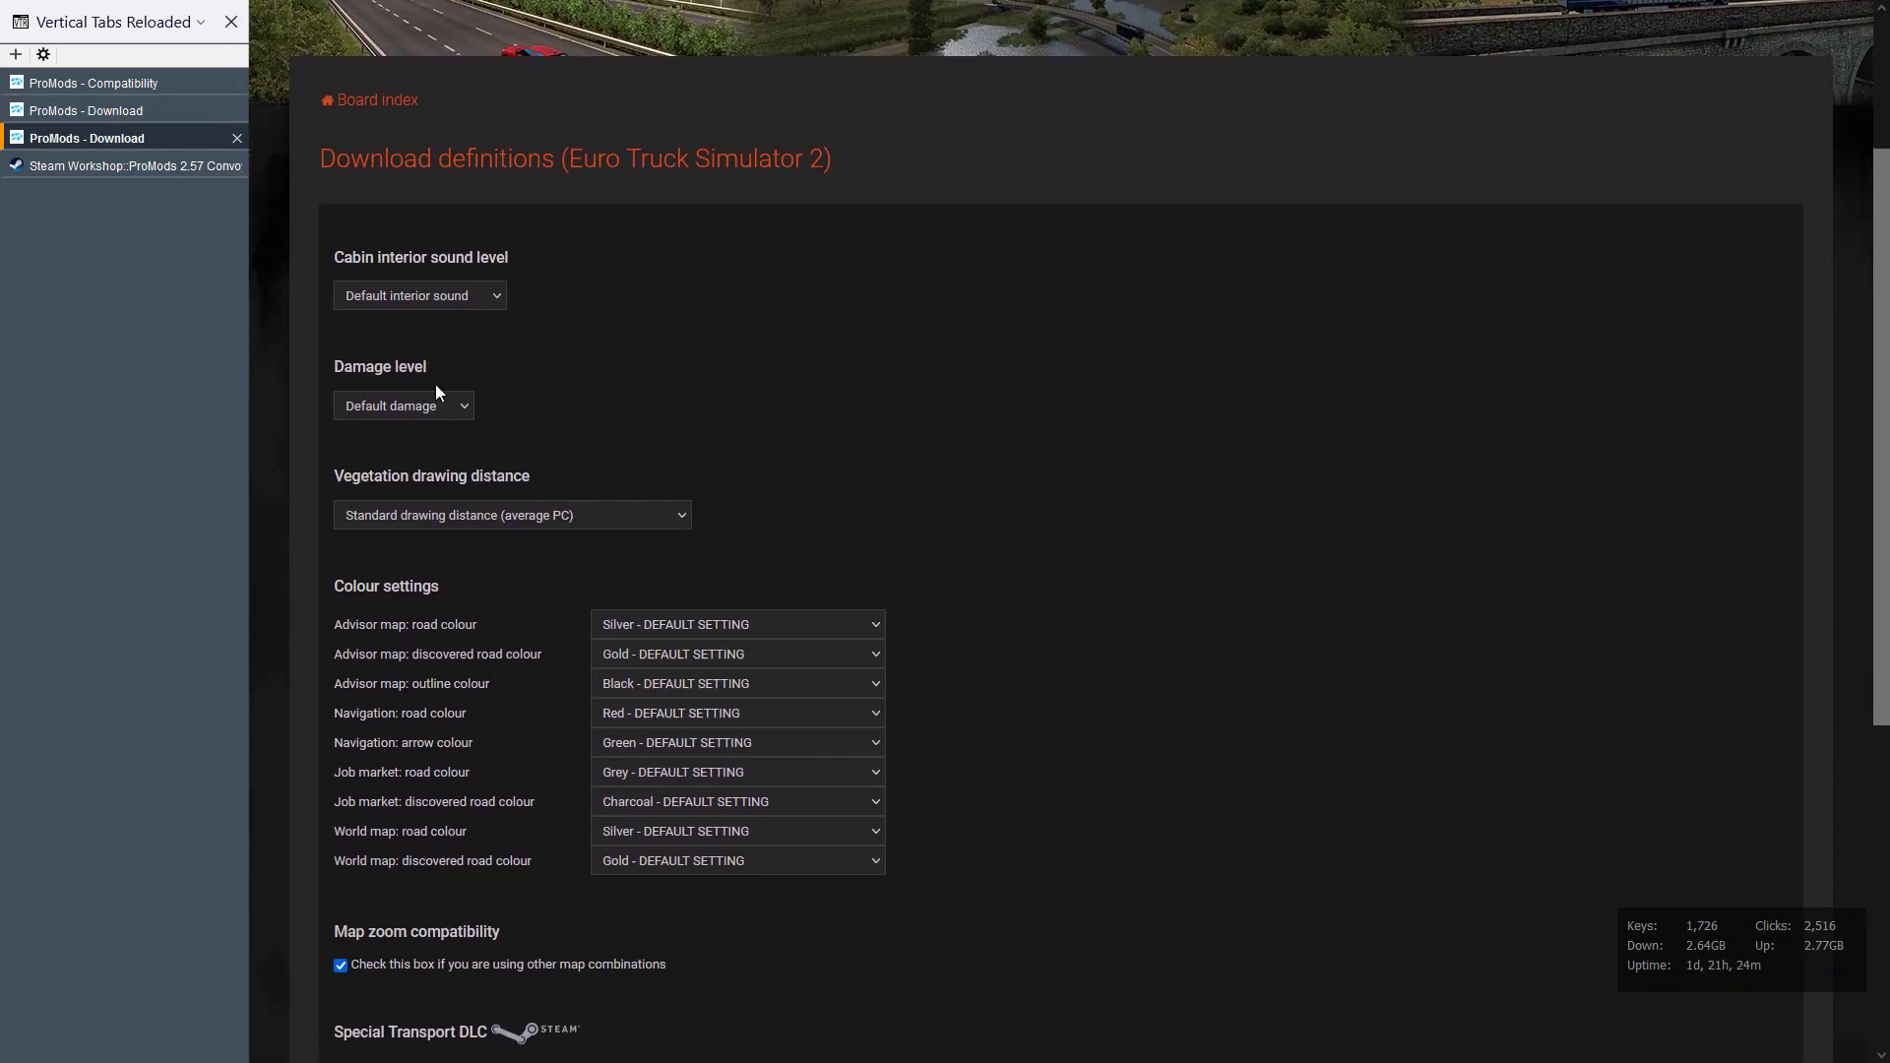
scroll(892, 439, "down", 3)
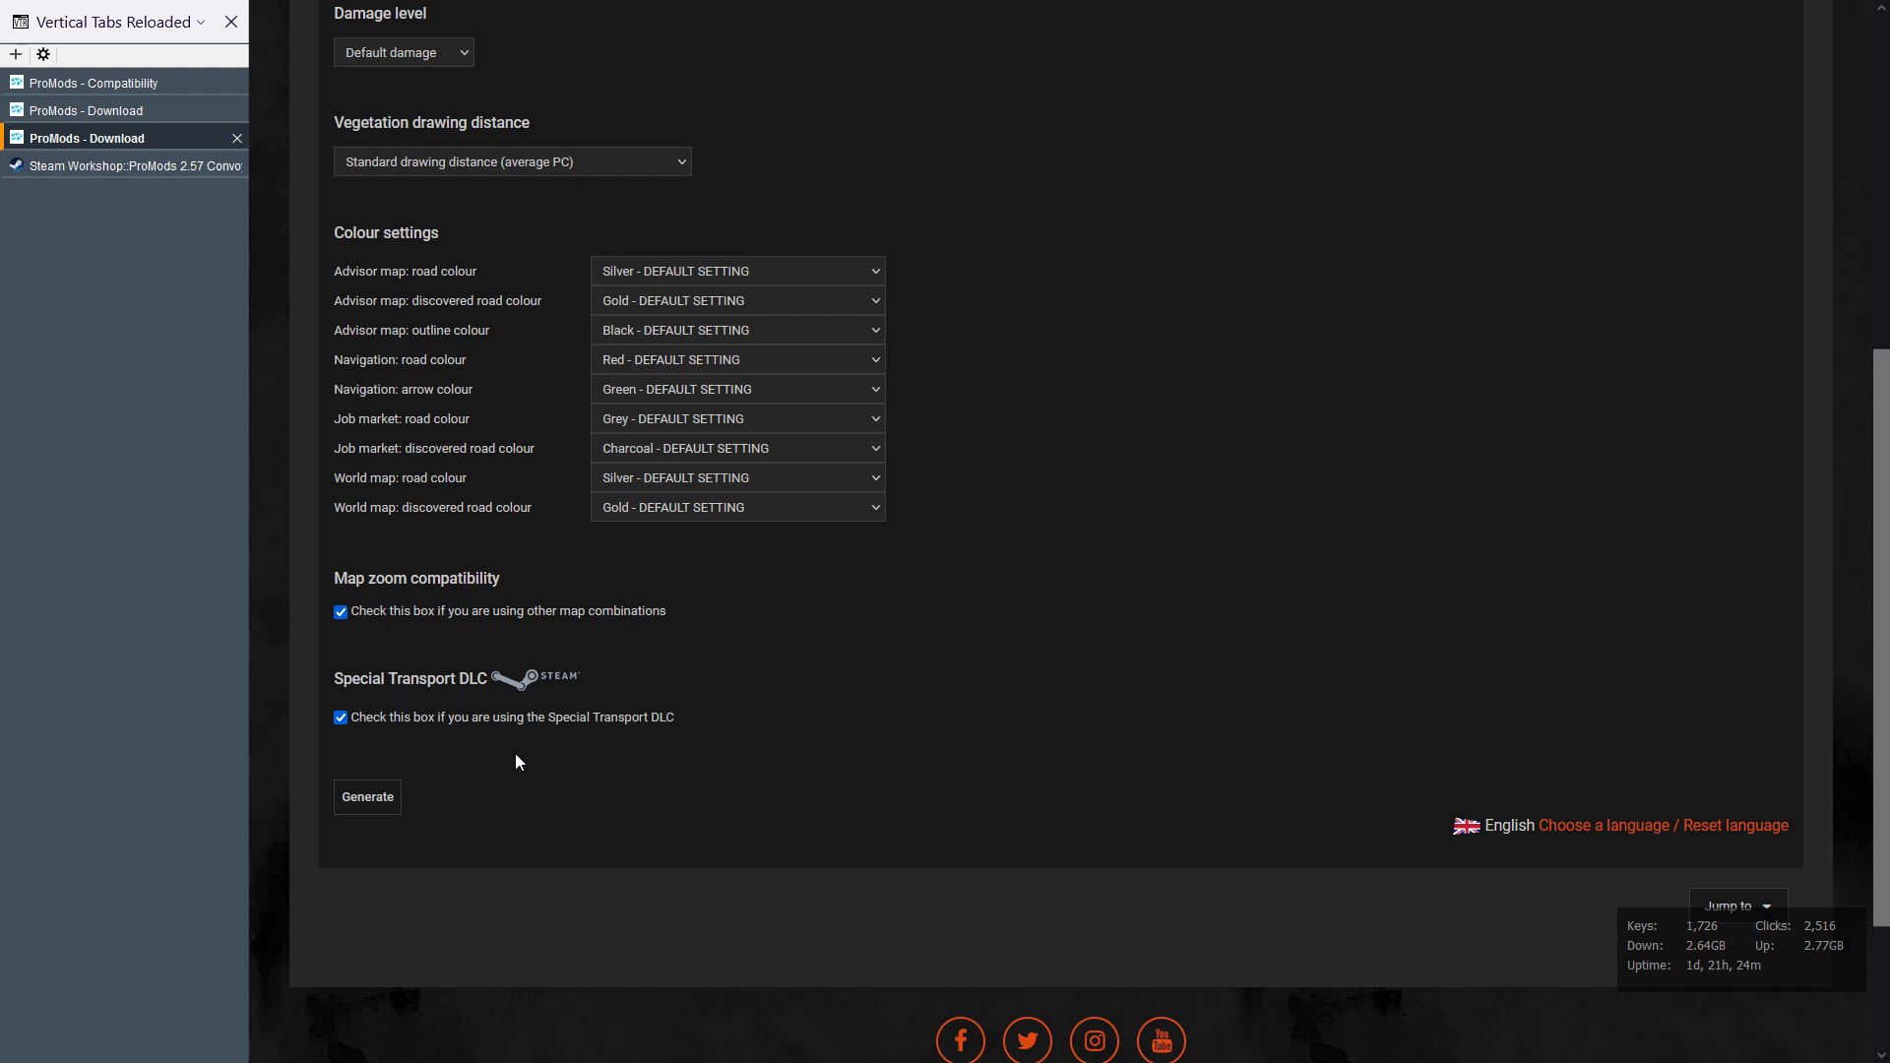
left_click(369, 795)
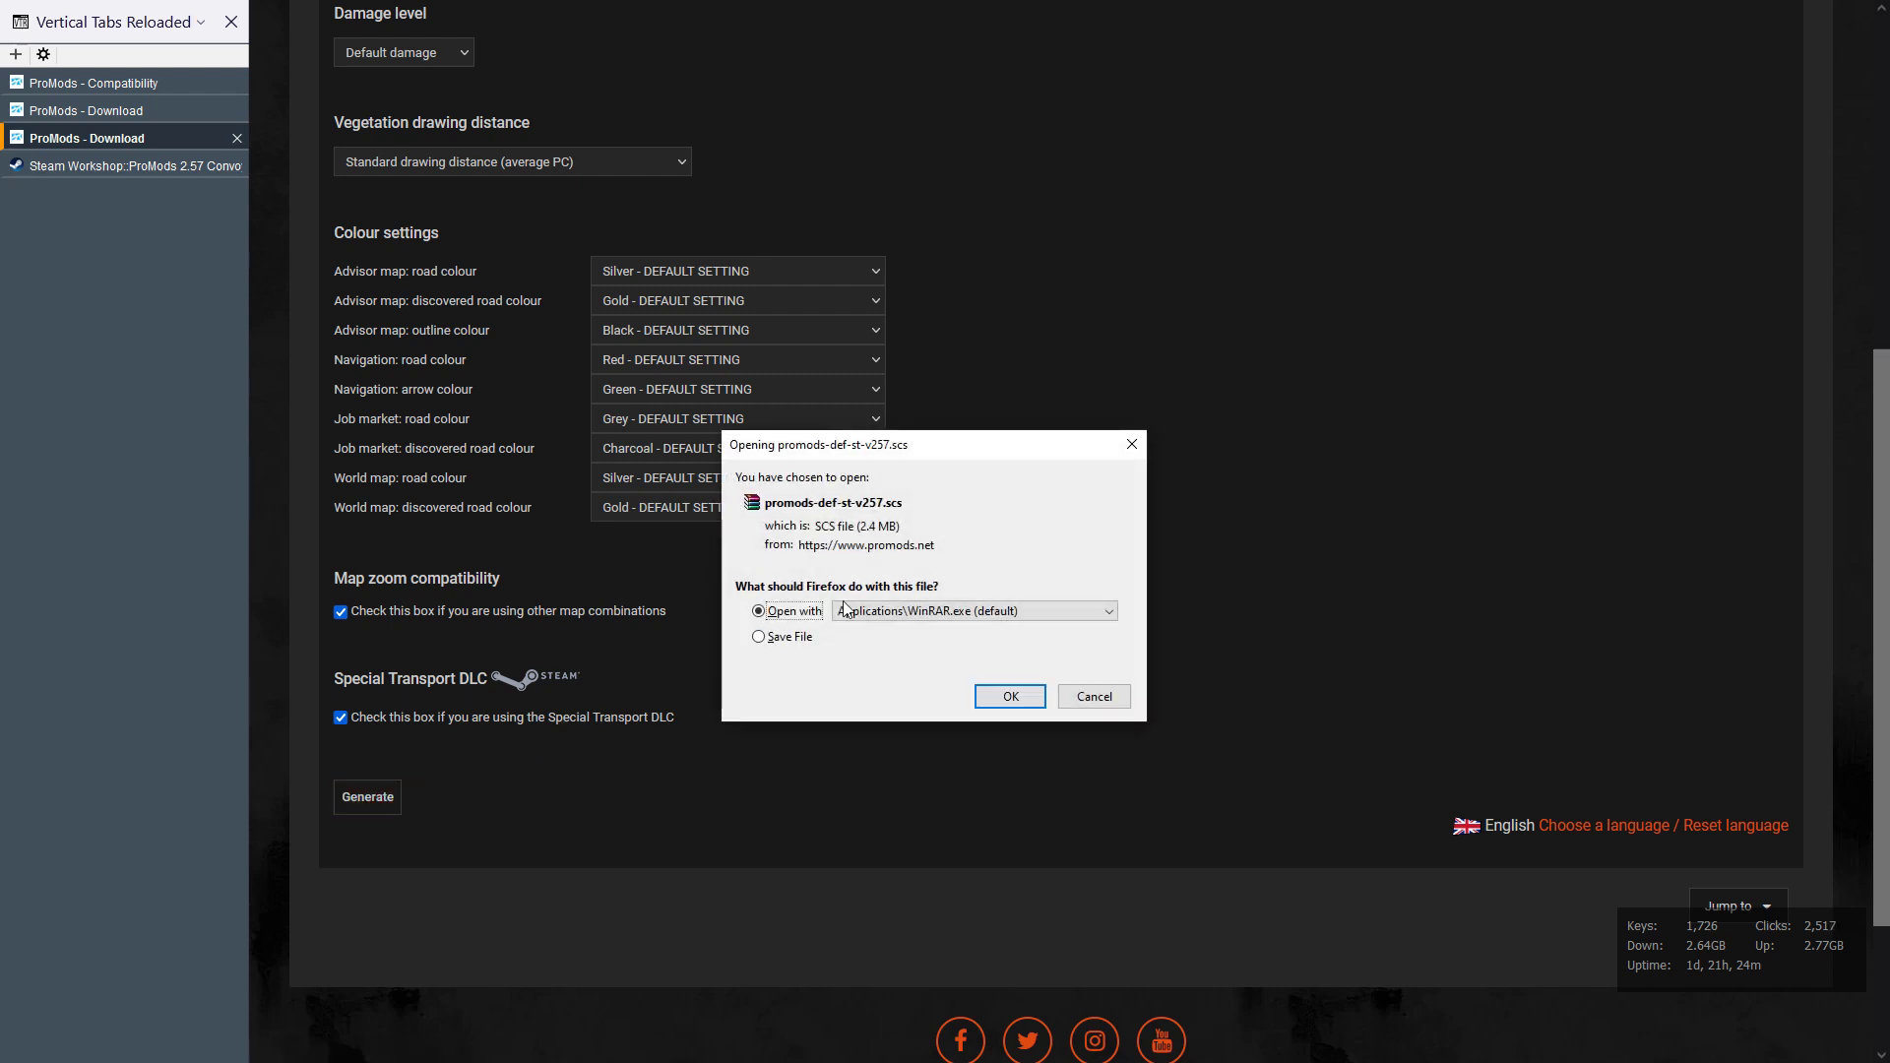
left_click(782, 636)
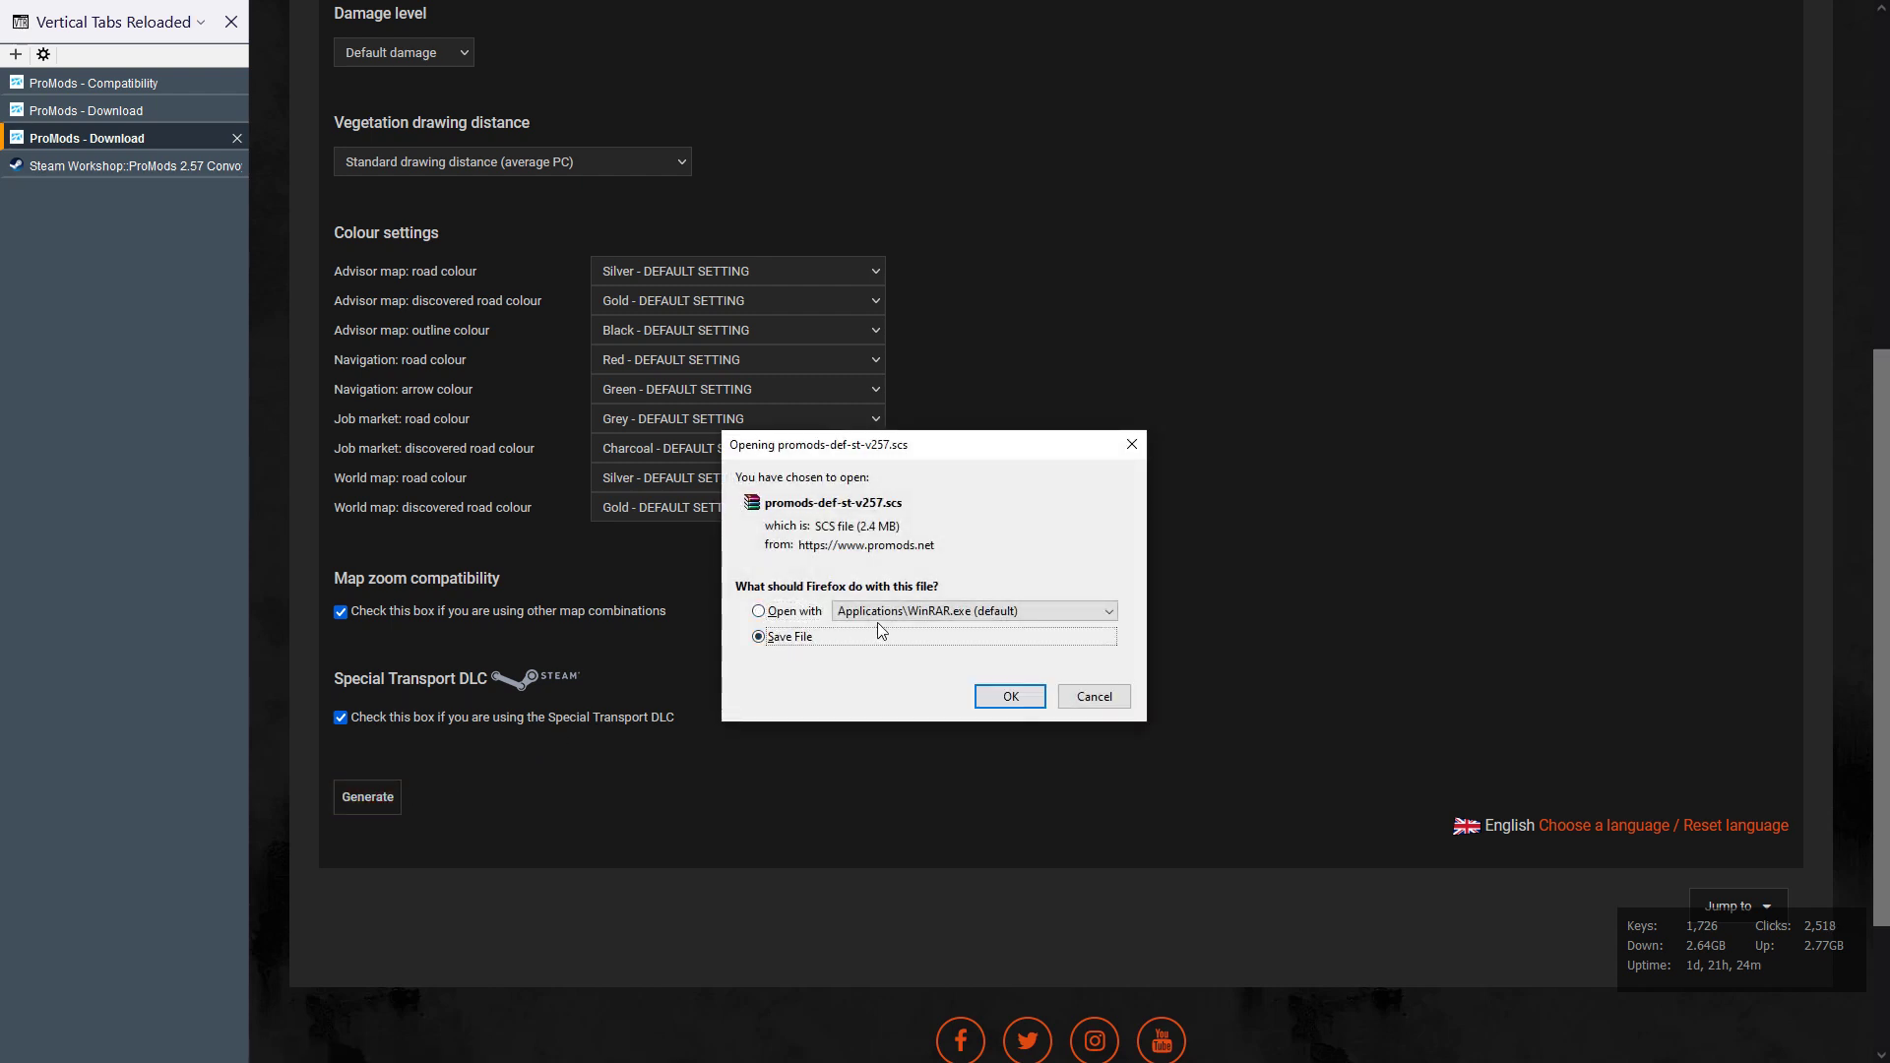
left_click(1011, 696)
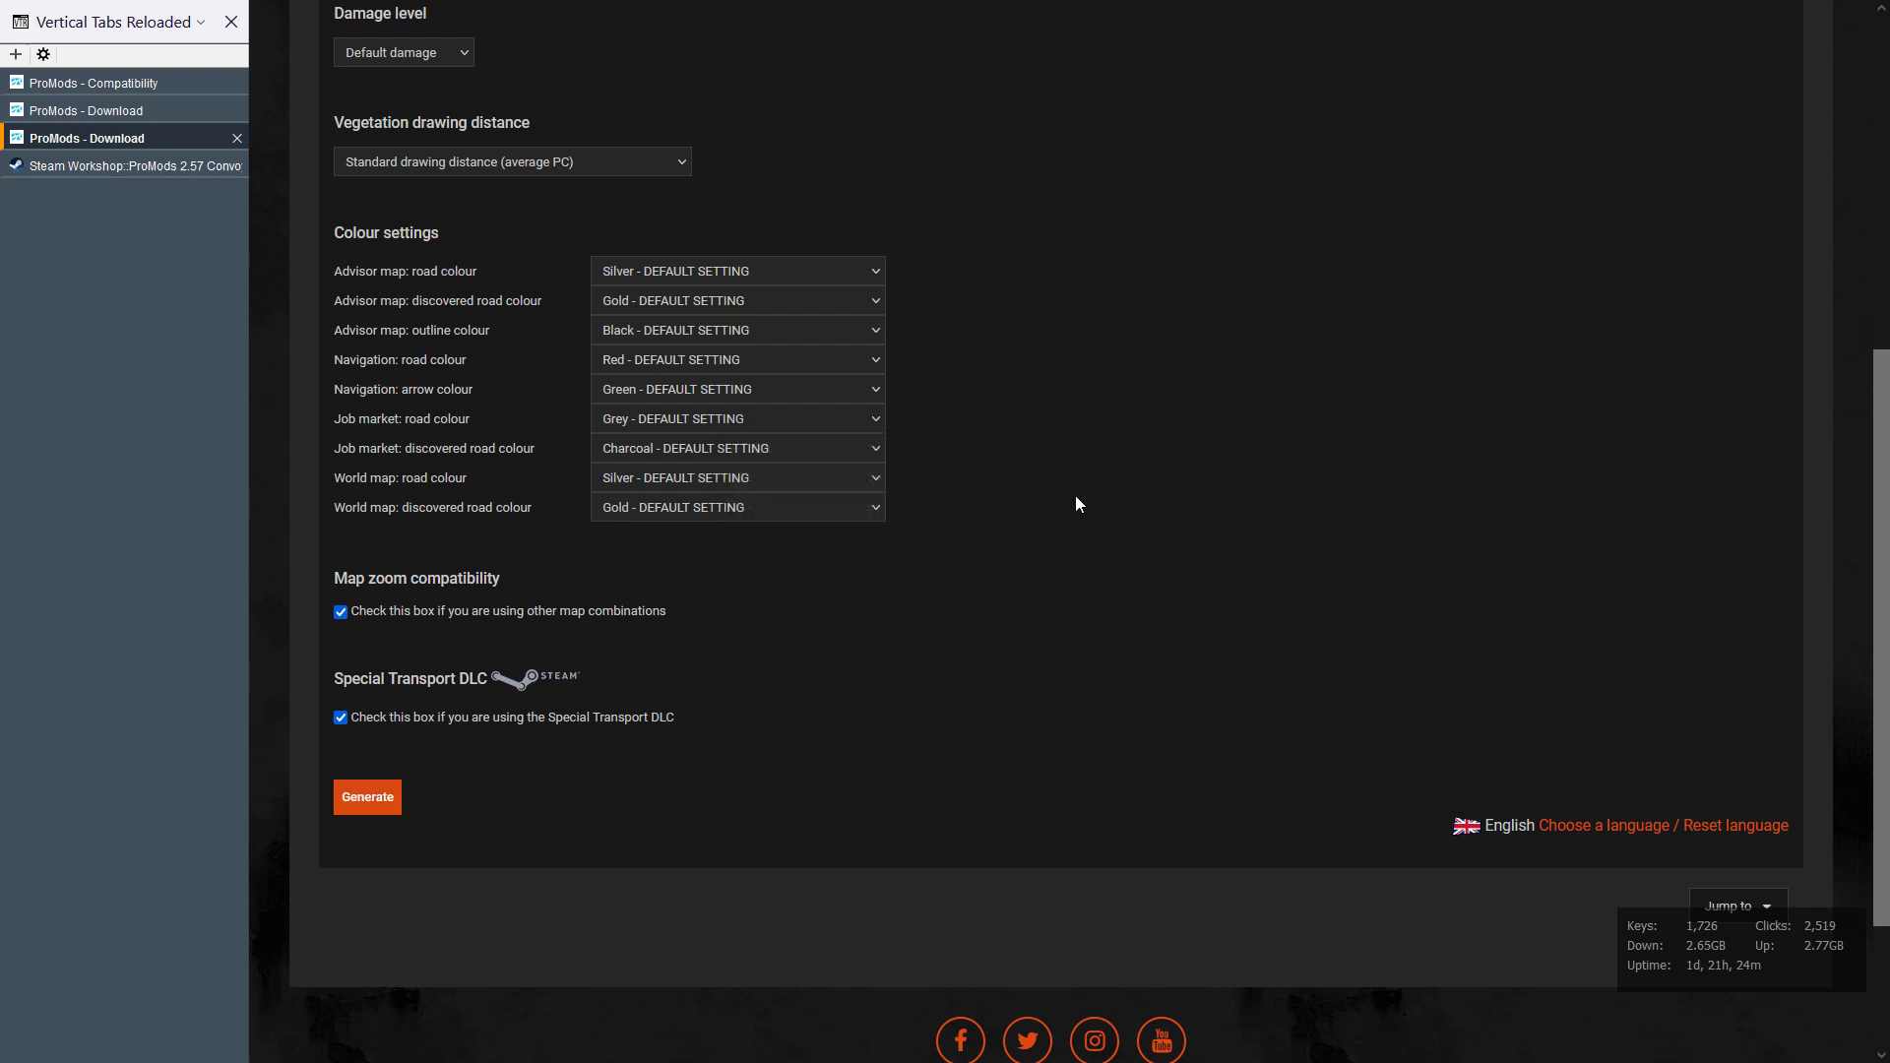
mouse_move(1225, 5)
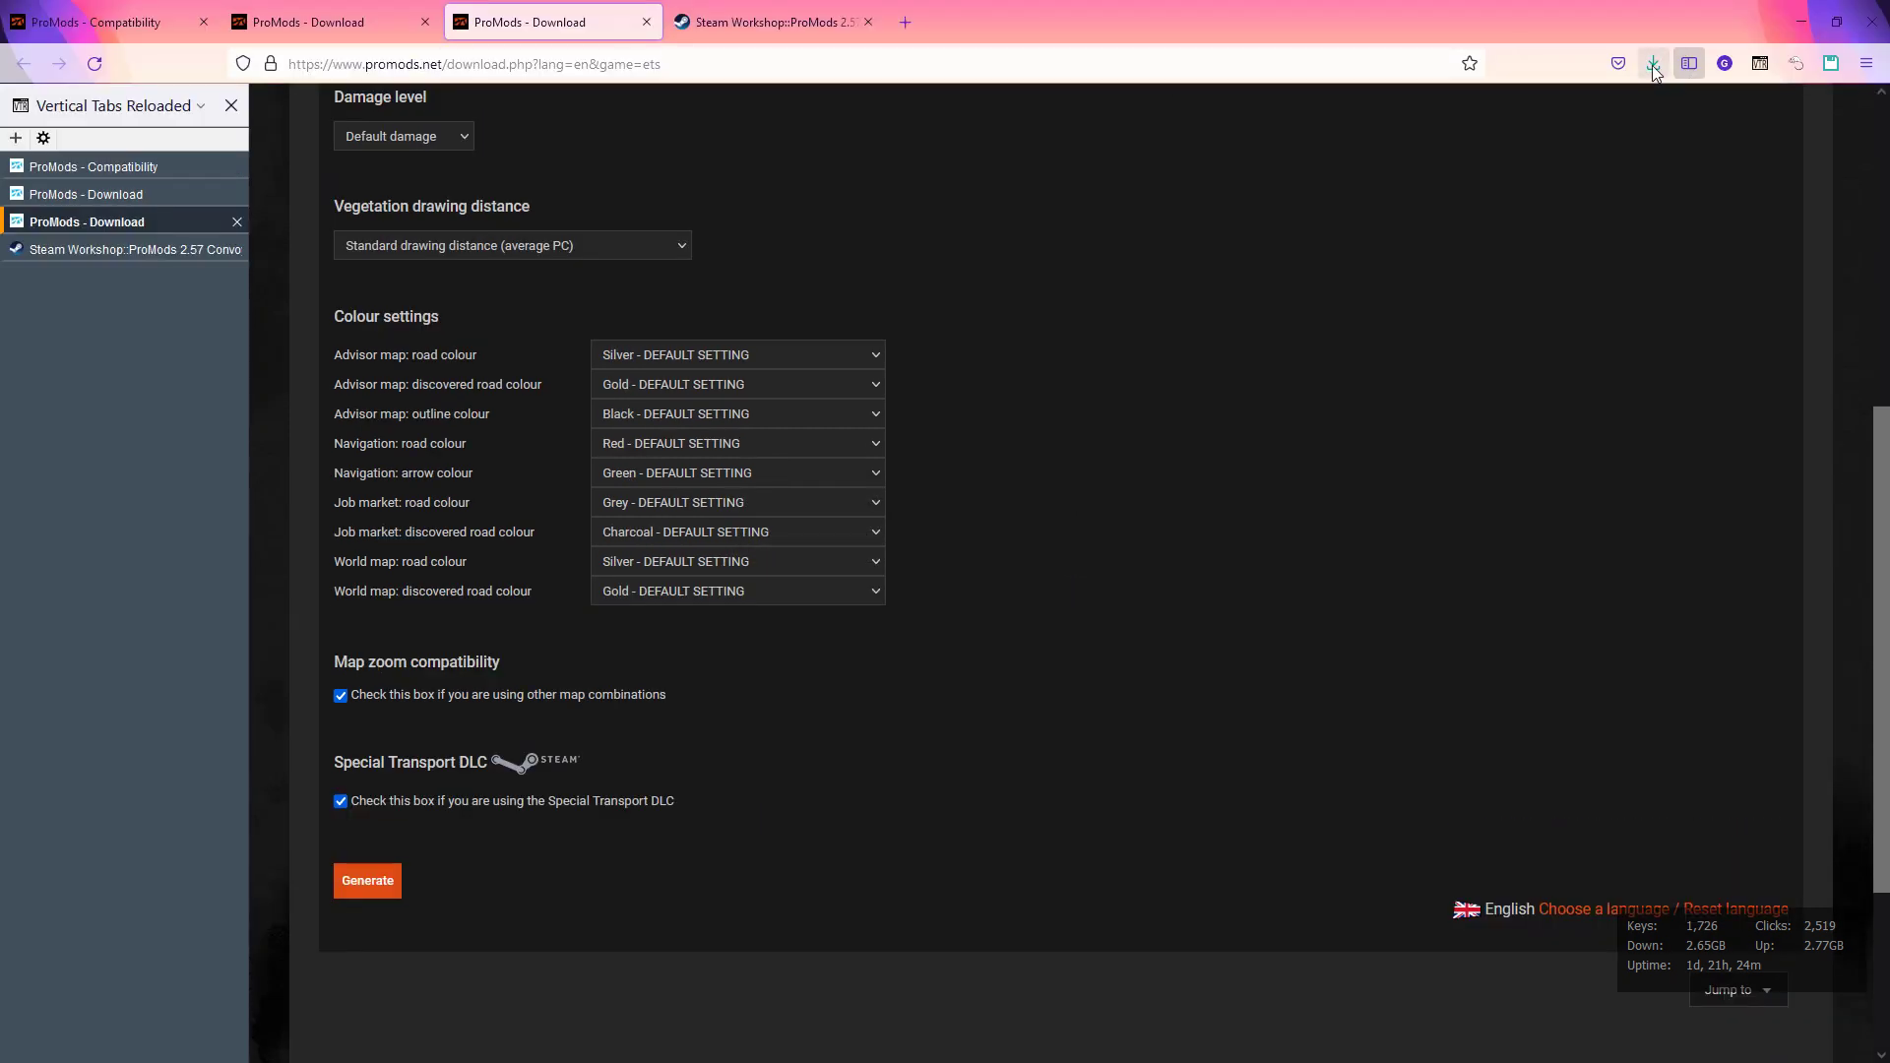
left_click(1221, 333)
Return to the installation instructions and proceed to step 2, the choice of download method.
scroll(1162, 374, "up", 5)
scroll(1043, 463, "down", 3)
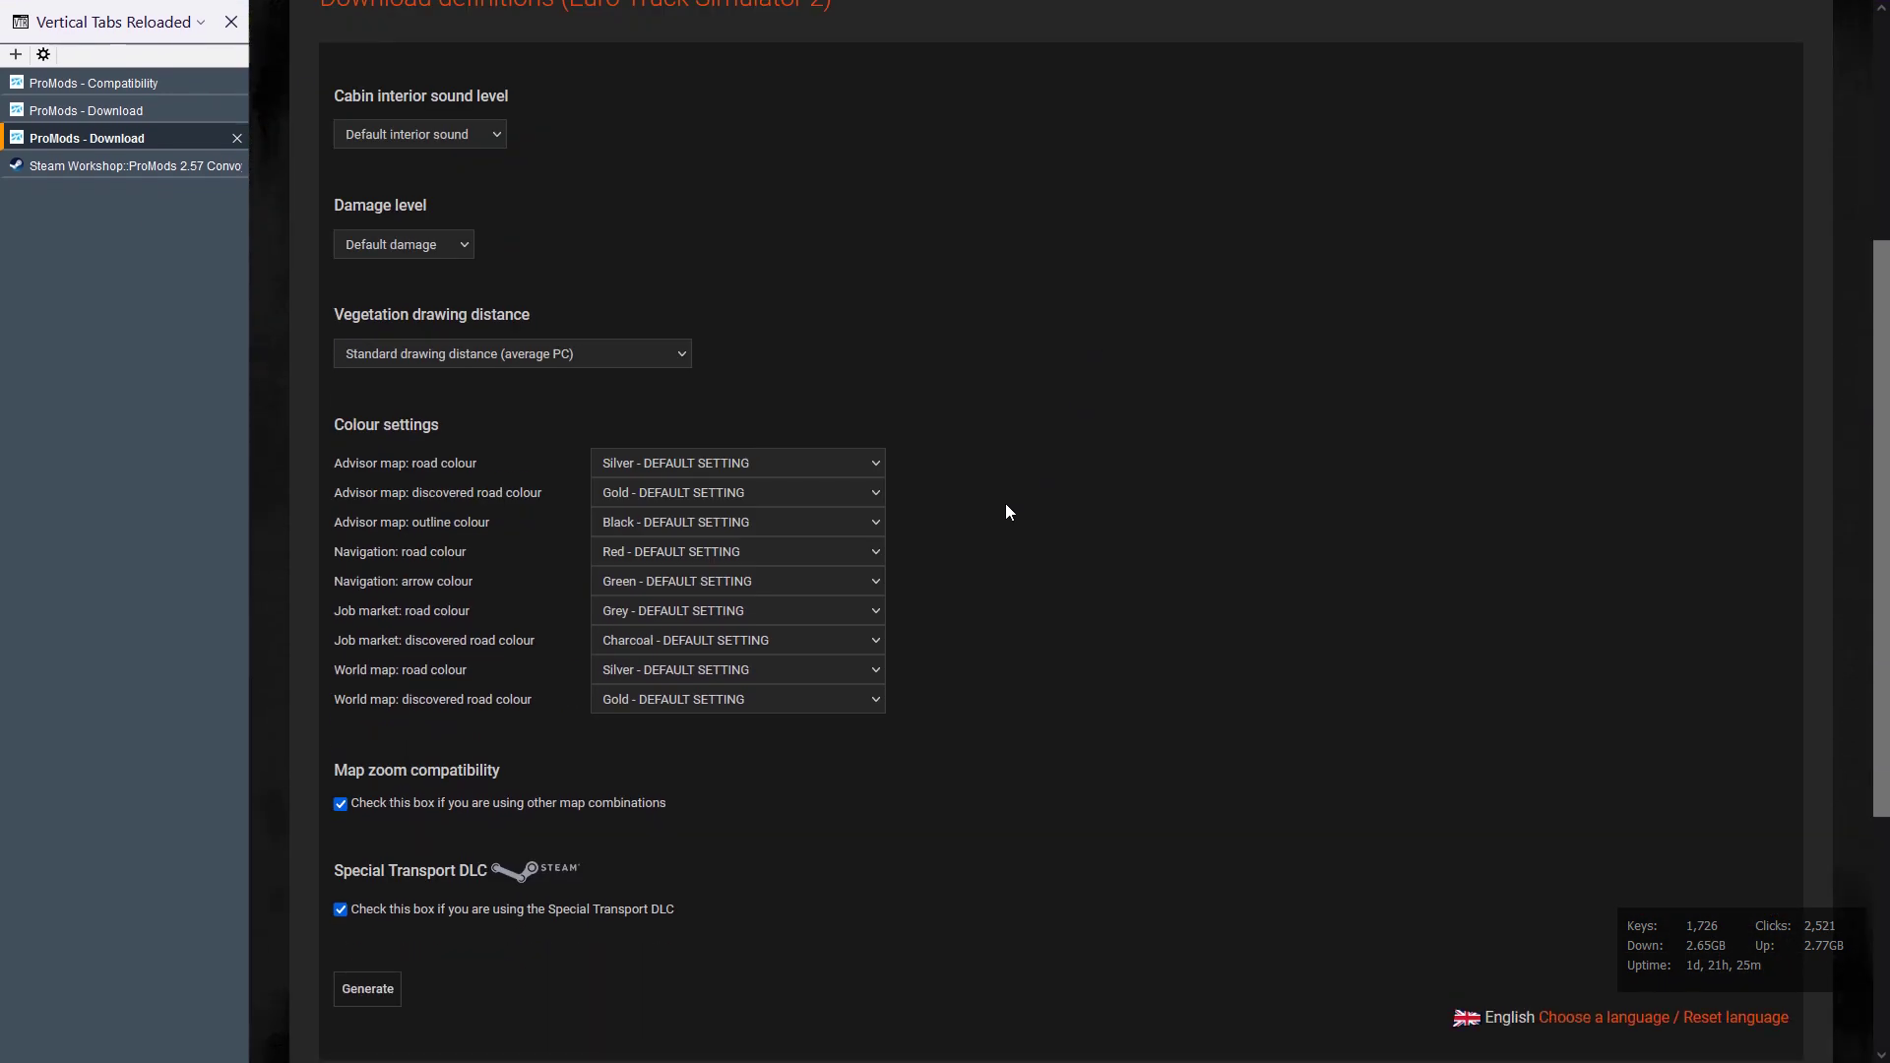
scroll(1015, 594, "down", 2)
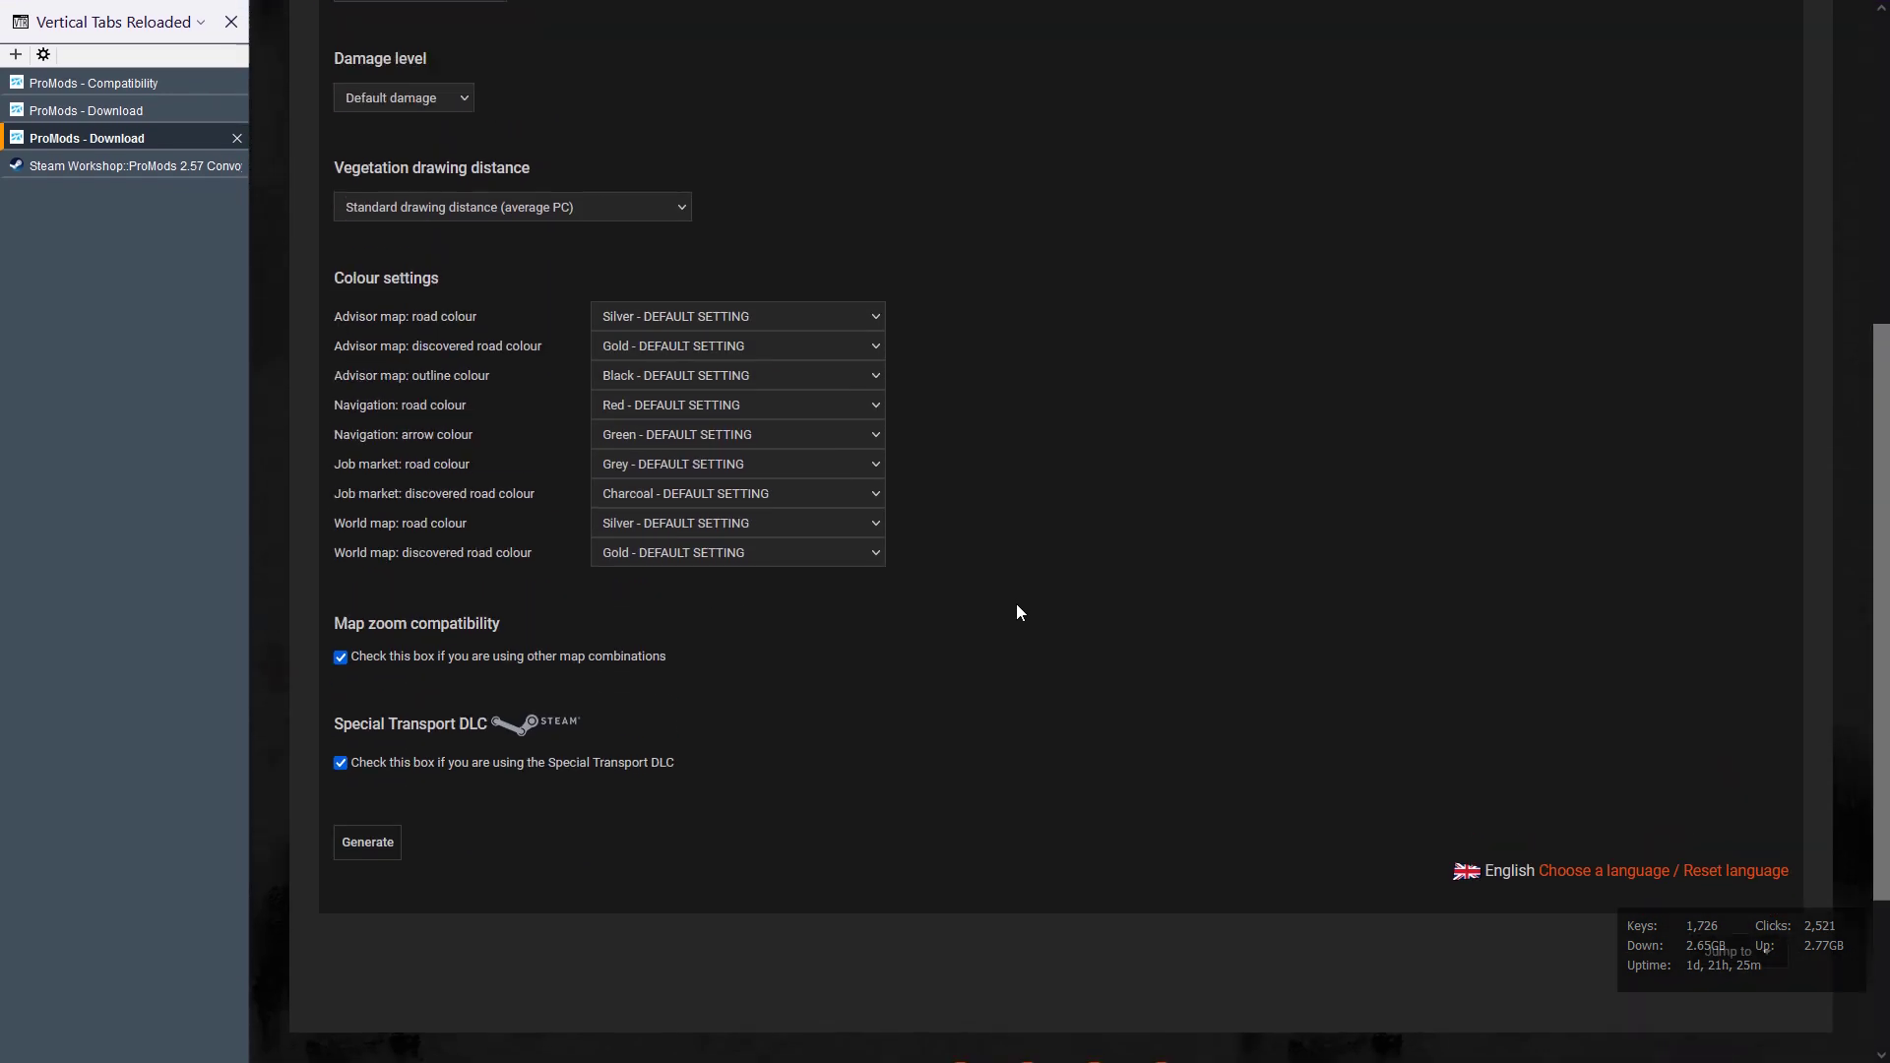
scroll(1015, 612, "up", 5)
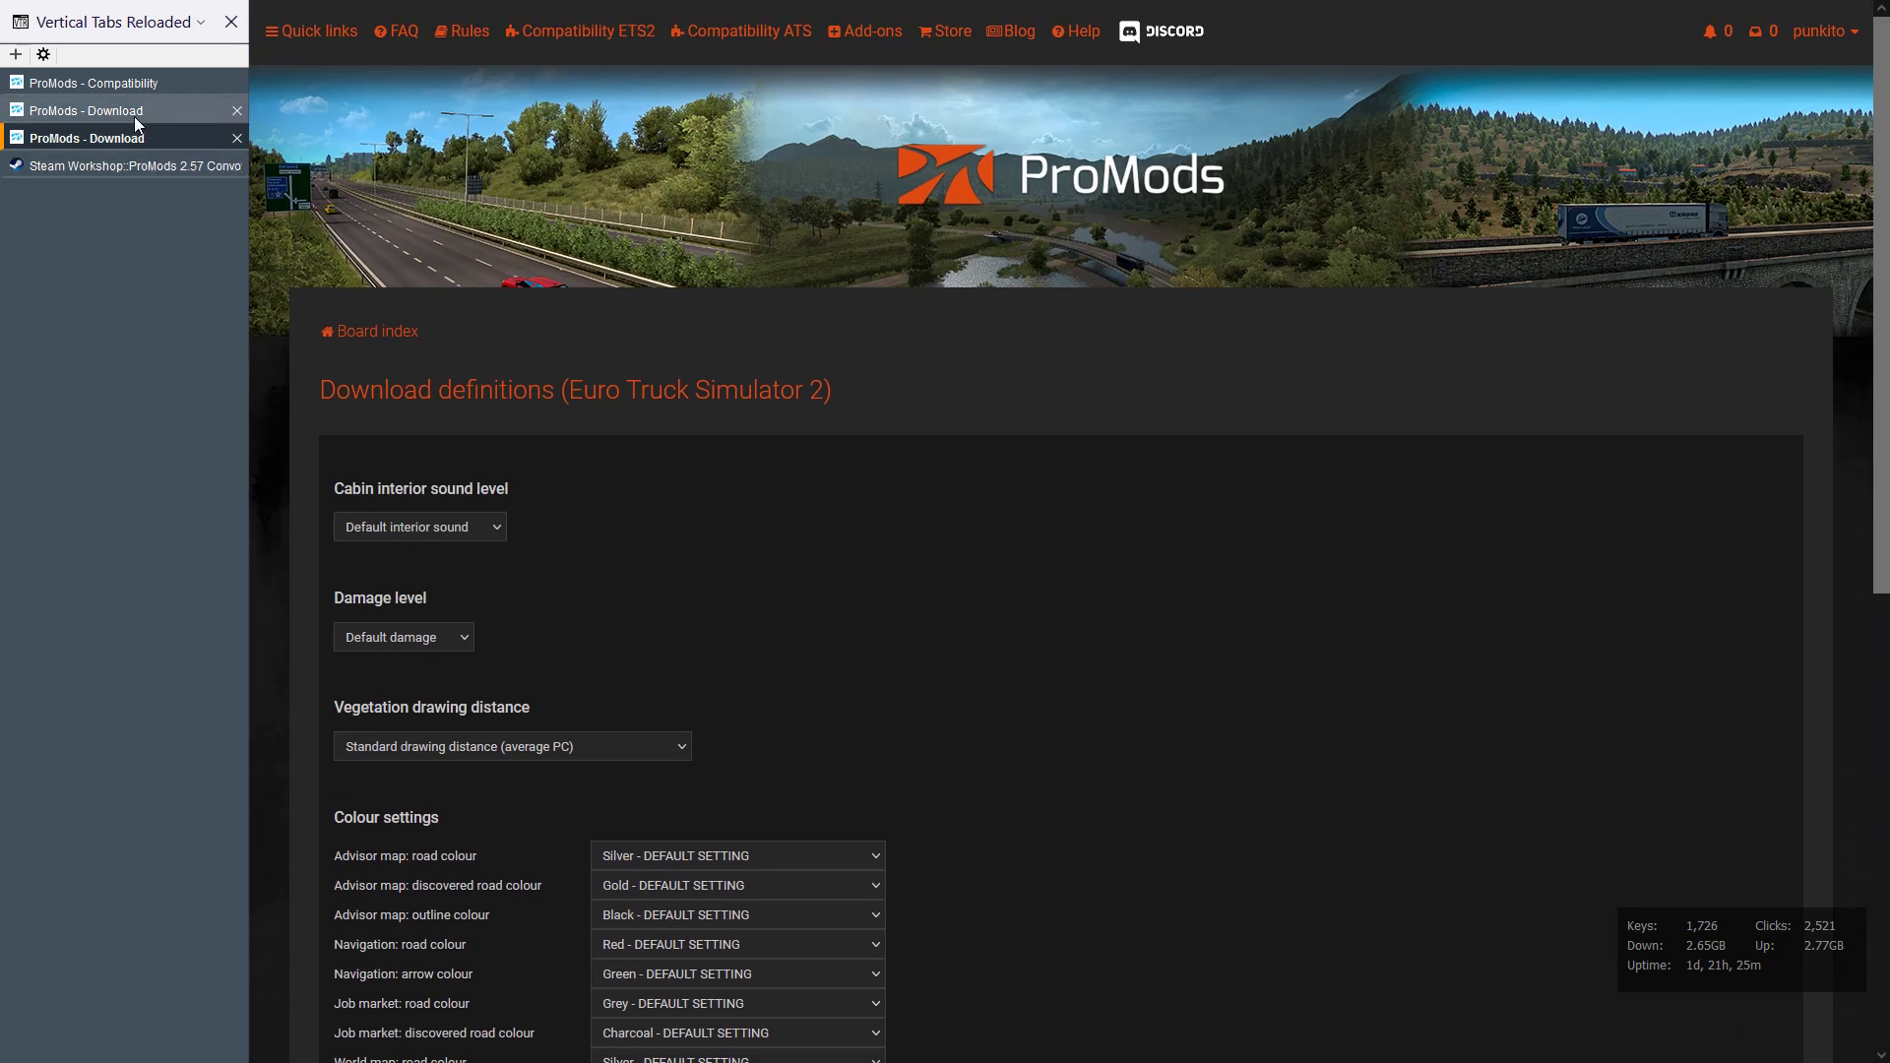
left_click(134, 113)
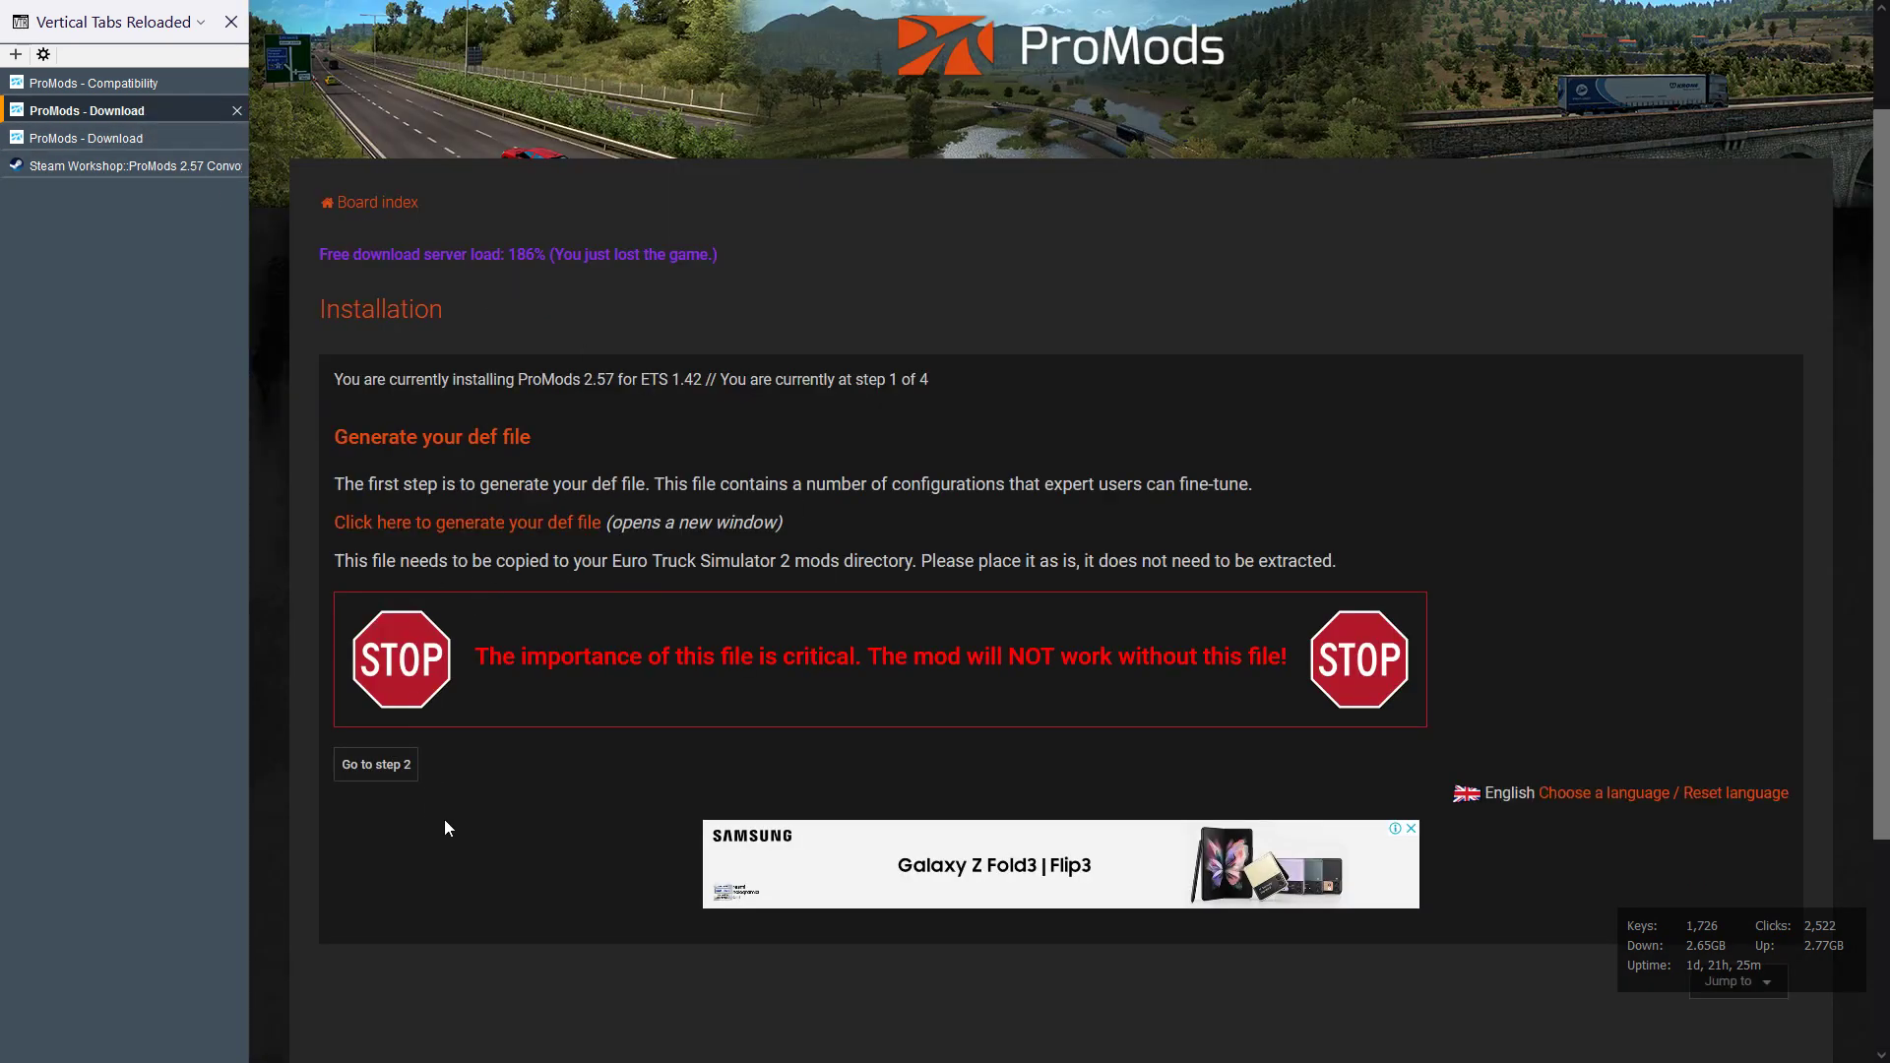
left_click(412, 779)
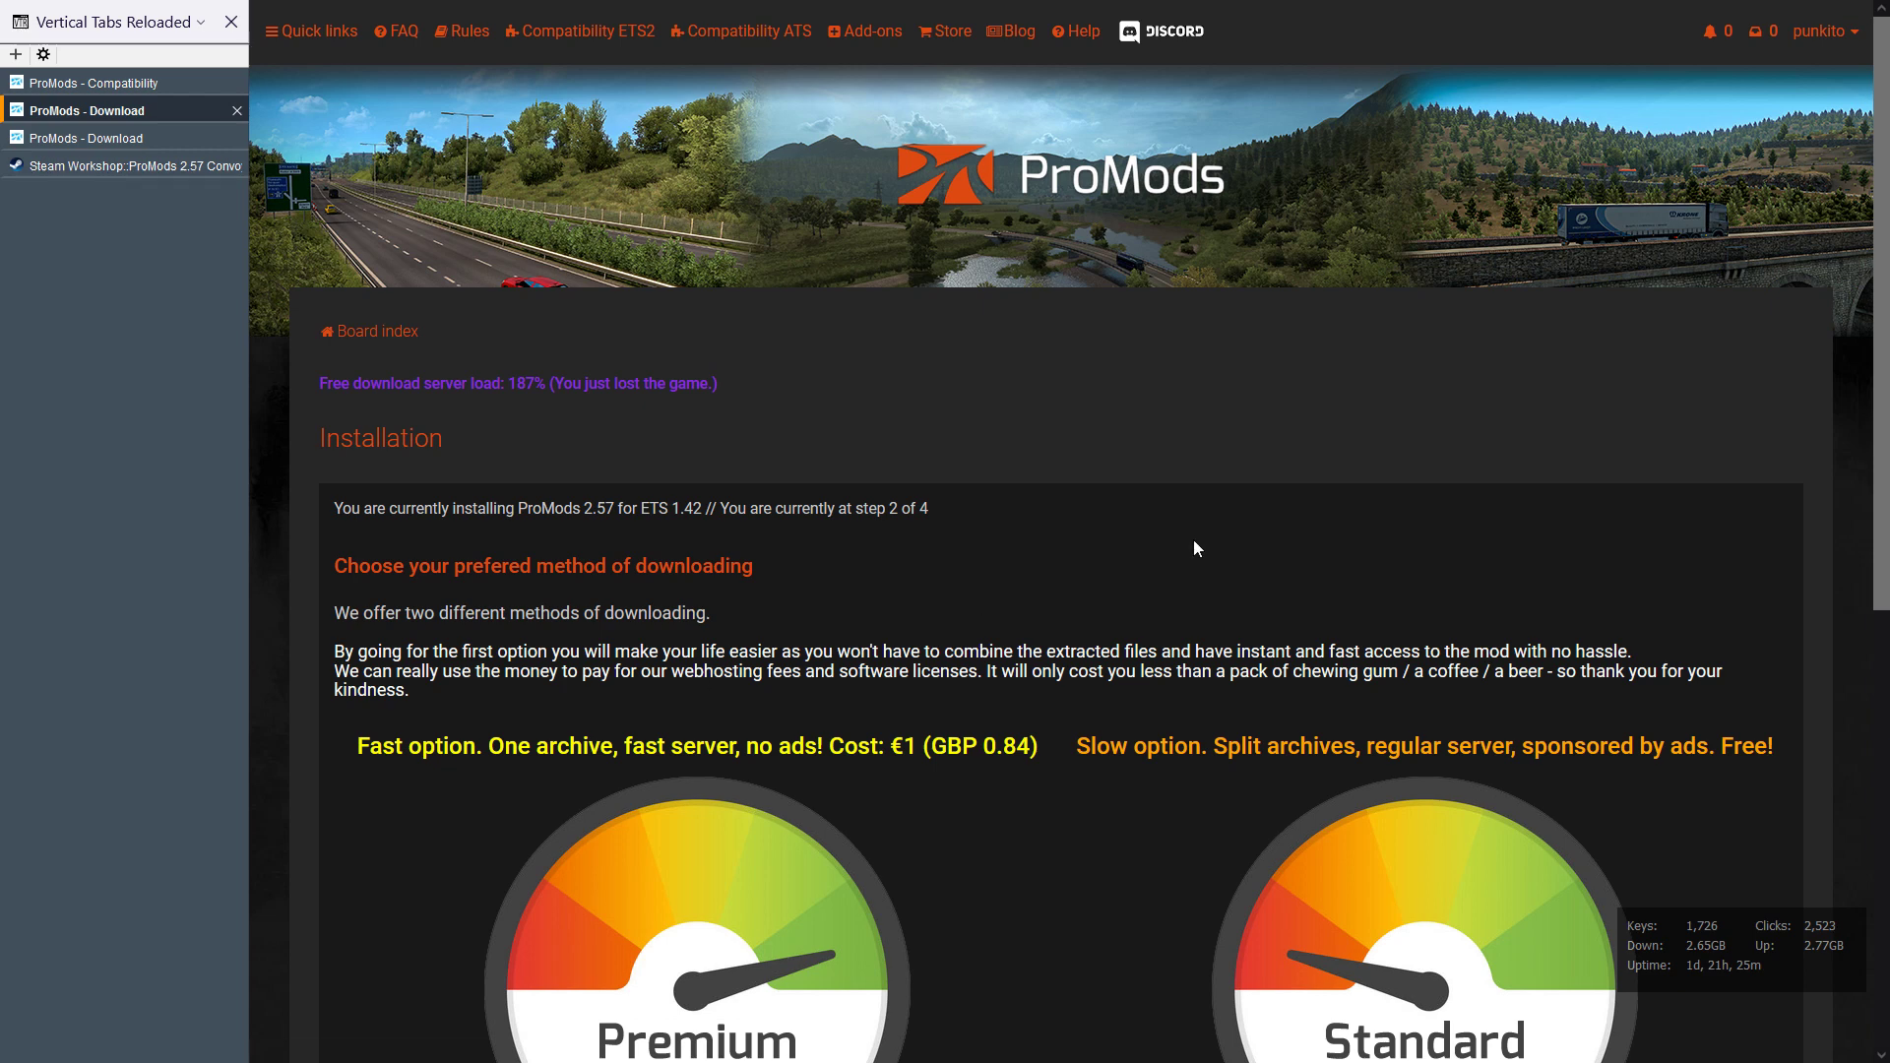
Compare the Premium and Standard download options by cost, number of files, and speed limits.
scroll(1012, 539, "down", 2)
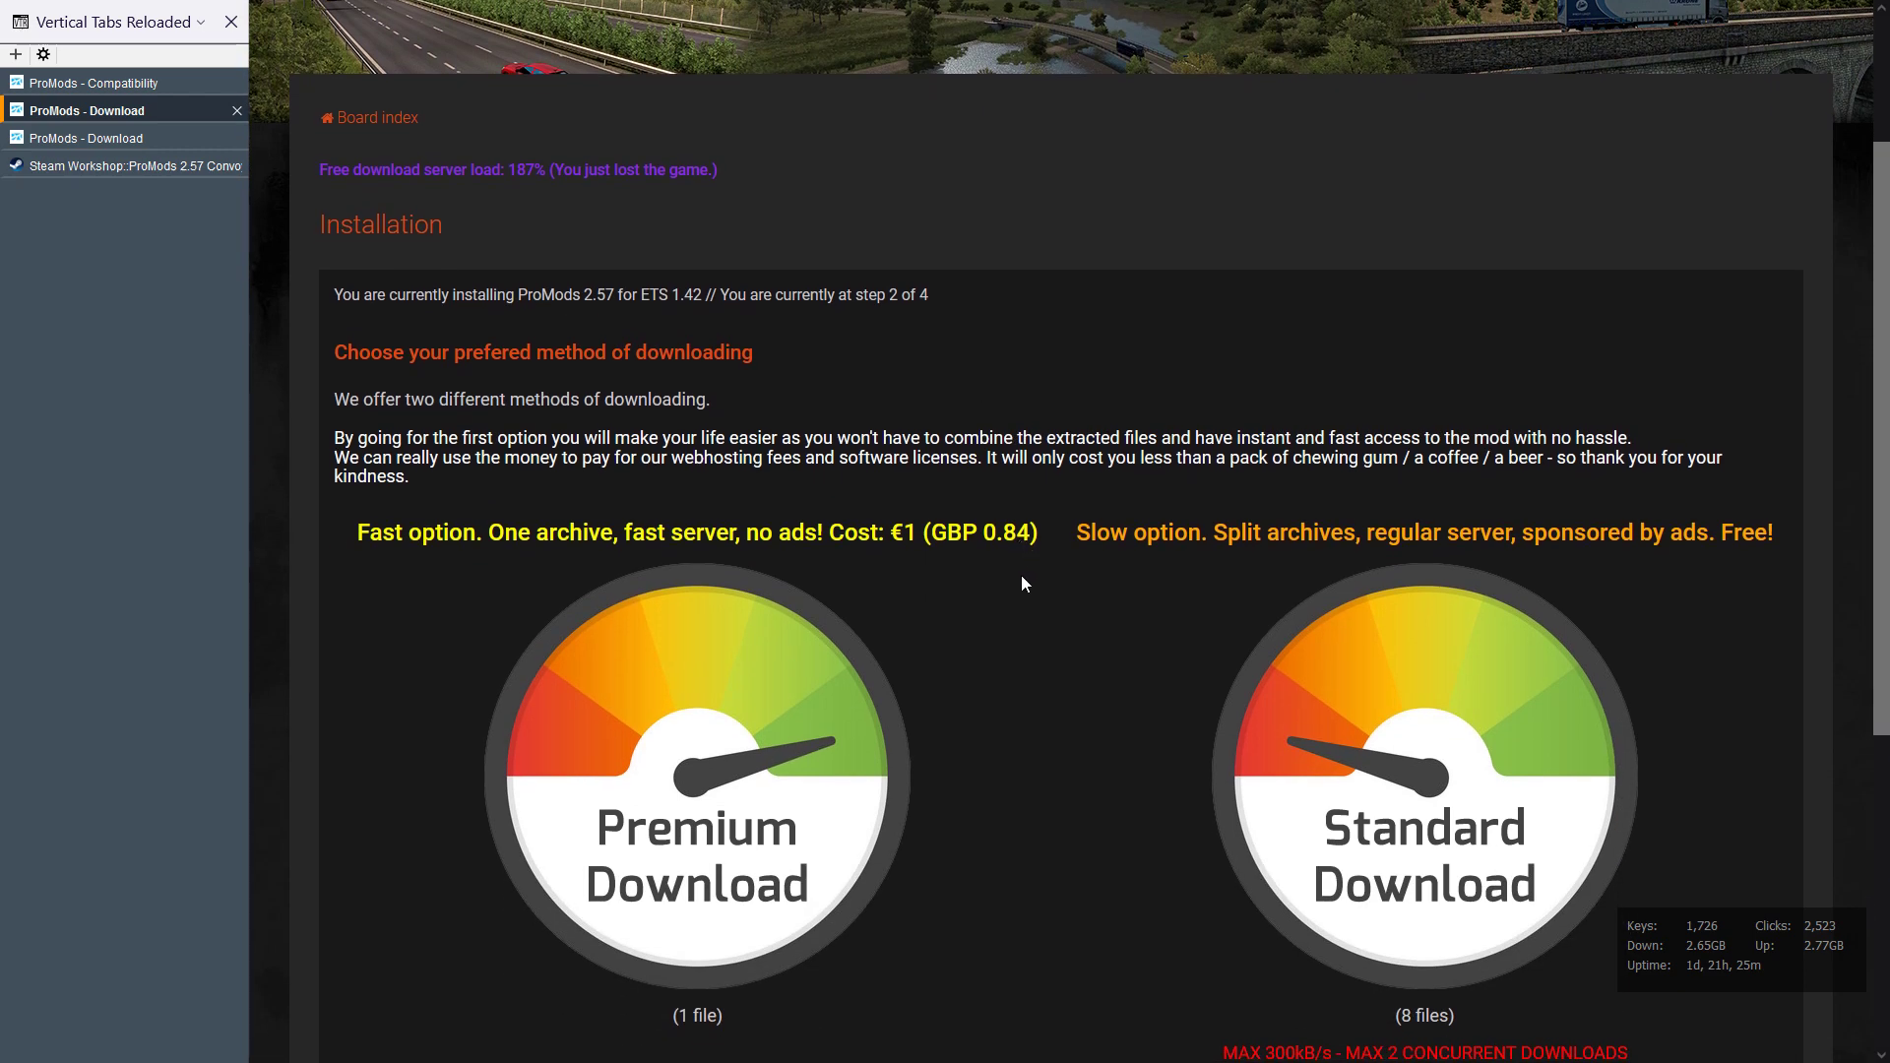
scroll(1021, 577, "up", 2)
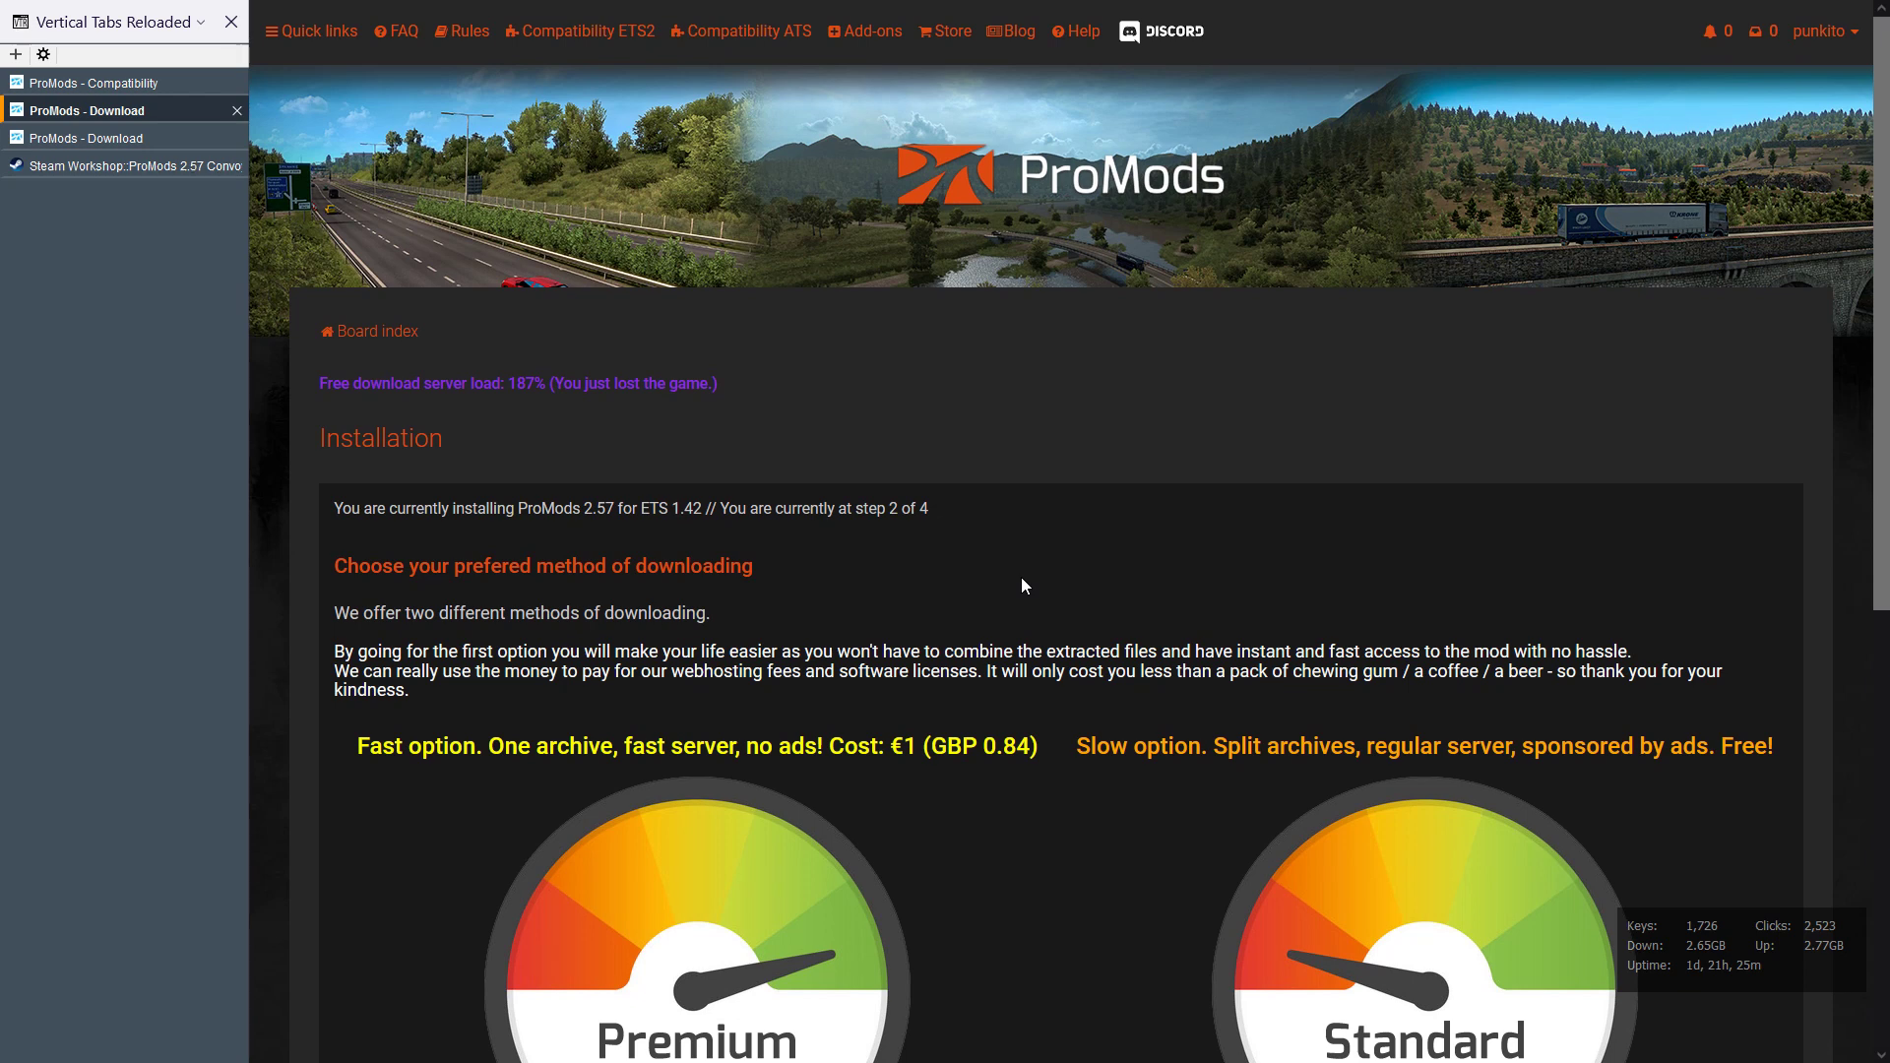
scroll(1022, 586, "down", 2)
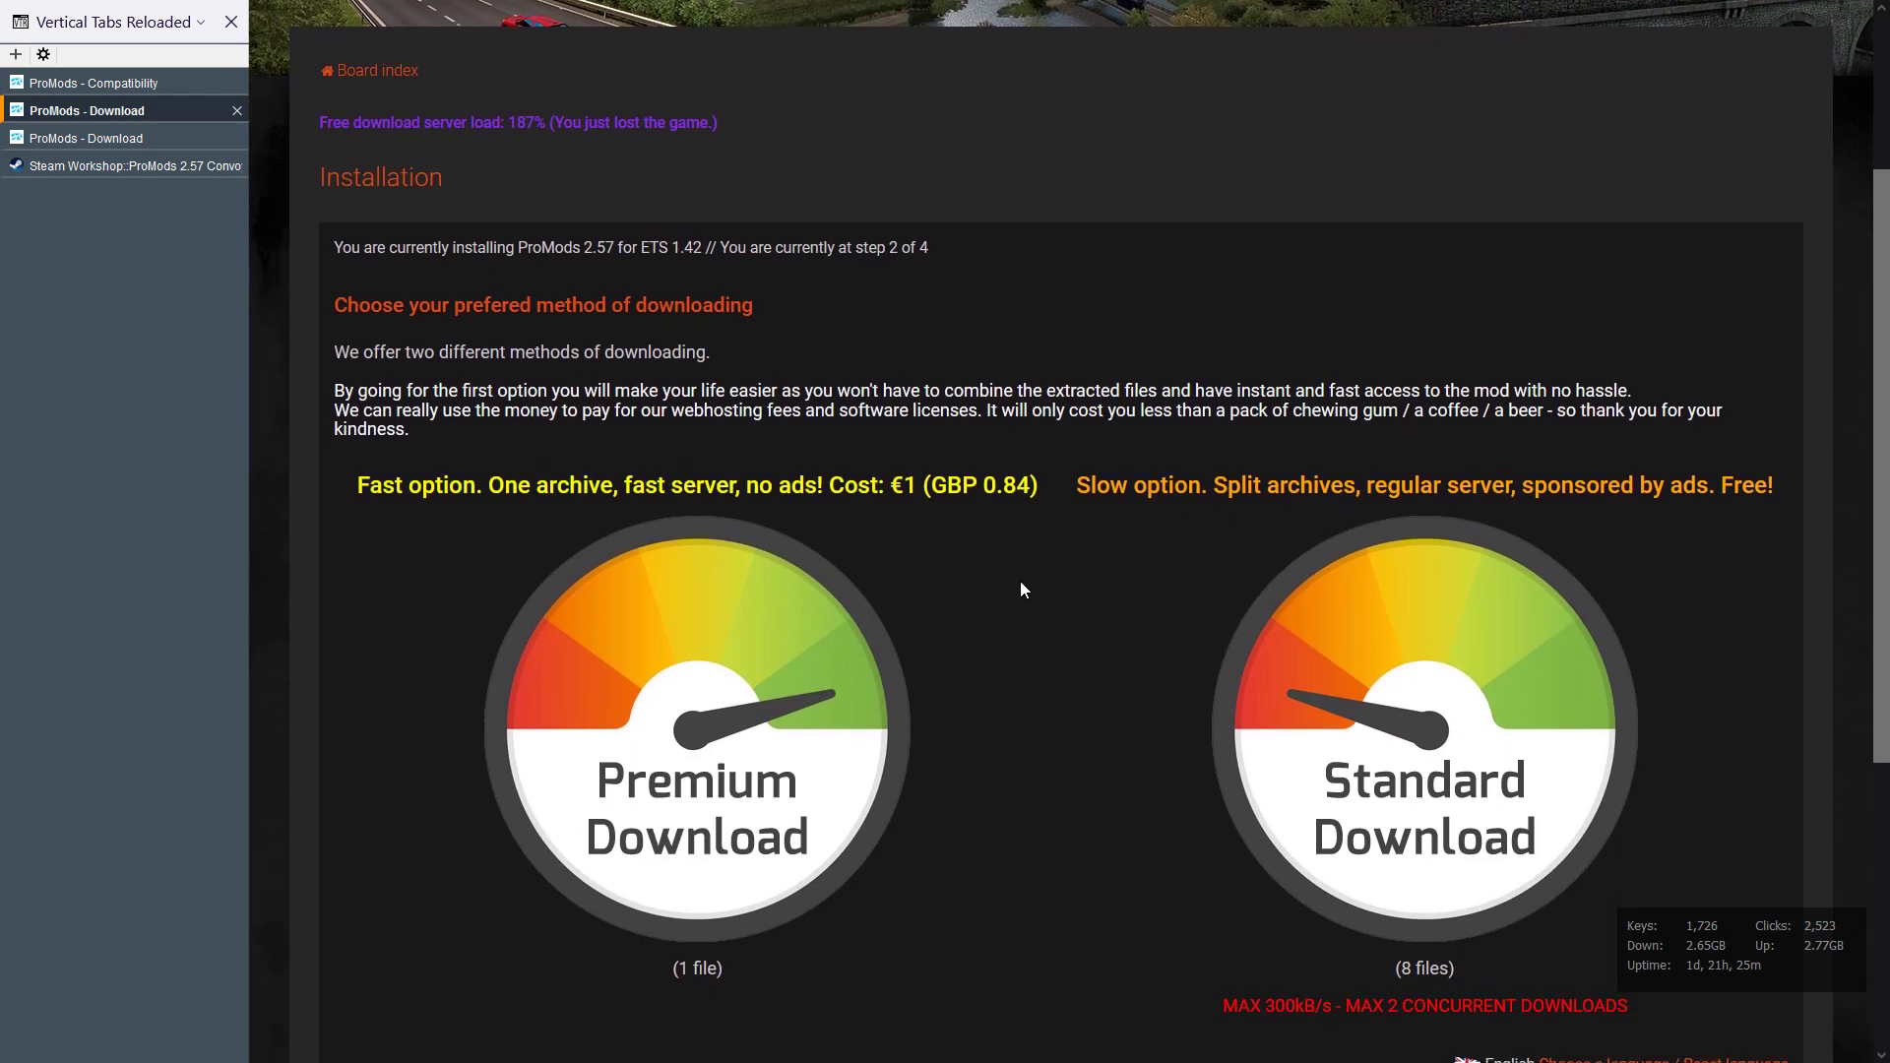
scroll(1019, 588, "down", 2)
scroll(1020, 588, "up", 2)
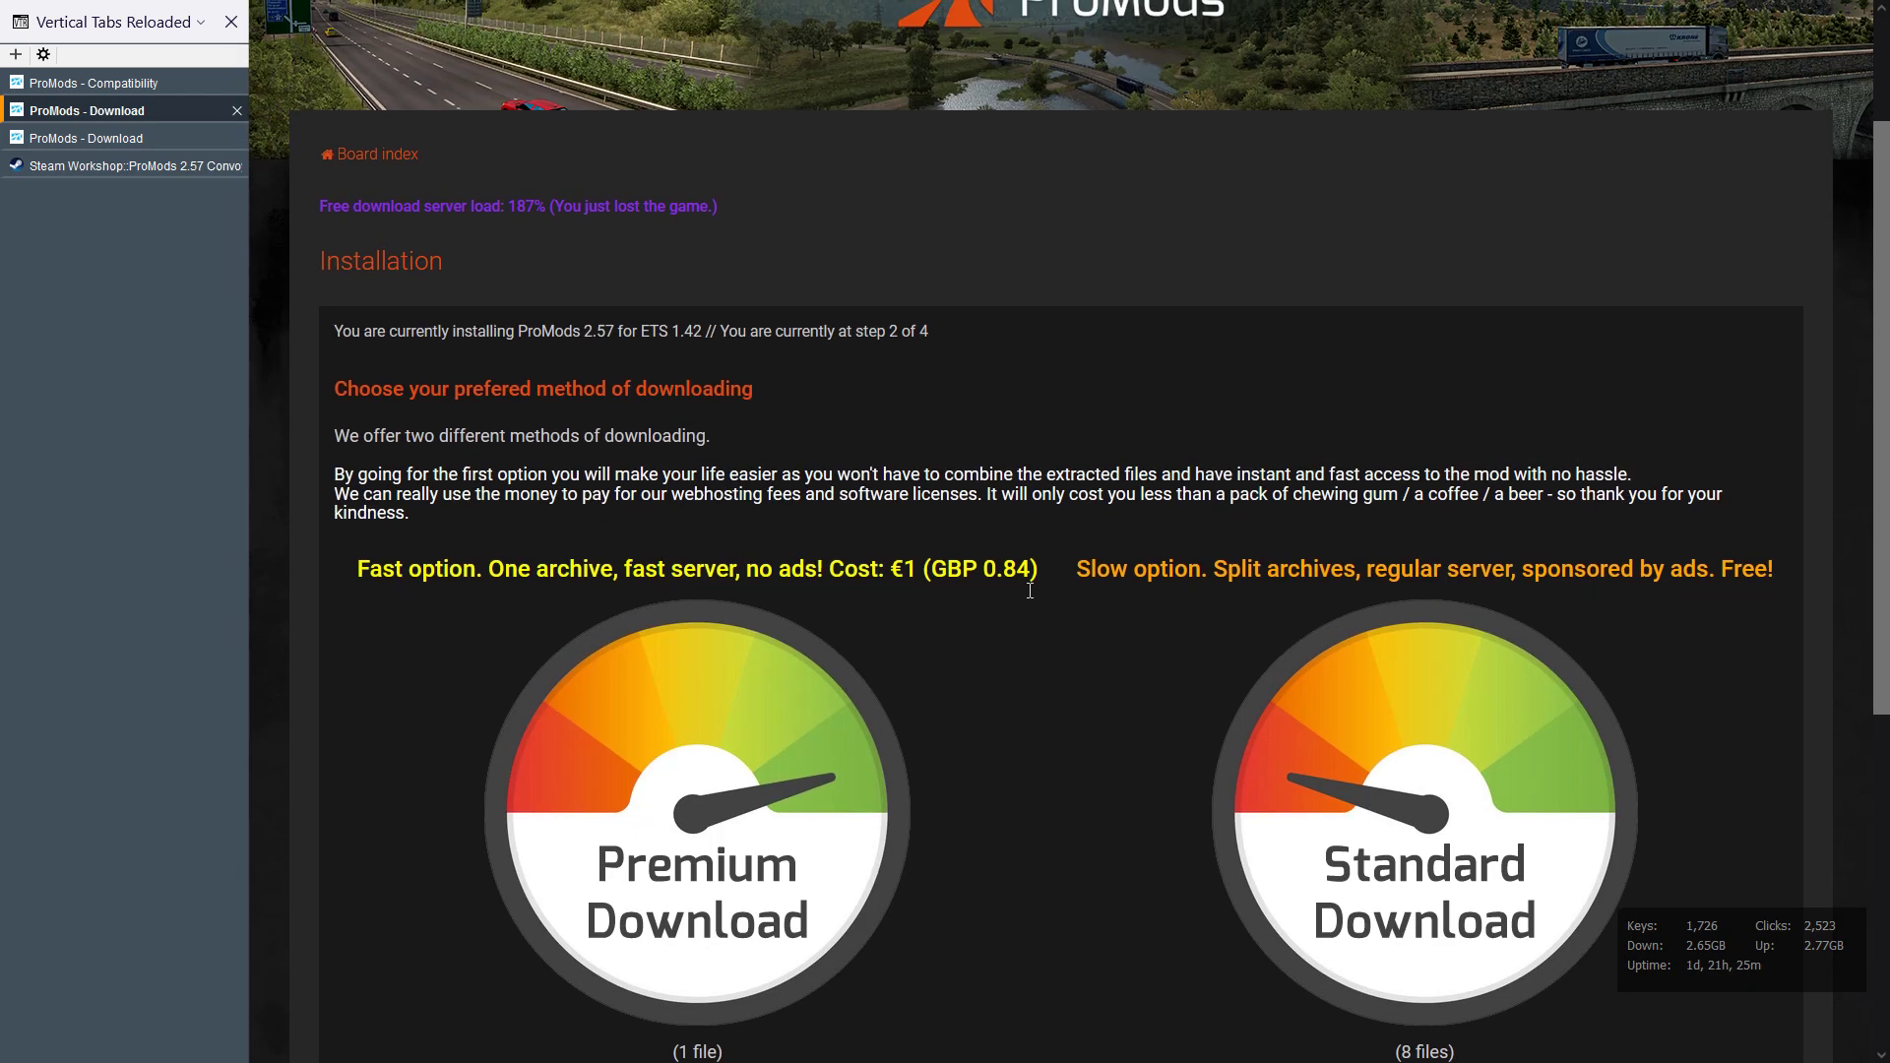
scroll(1029, 590, "down", 1)
scroll(1029, 591, "down", 1)
scroll(1021, 583, "up", 3)
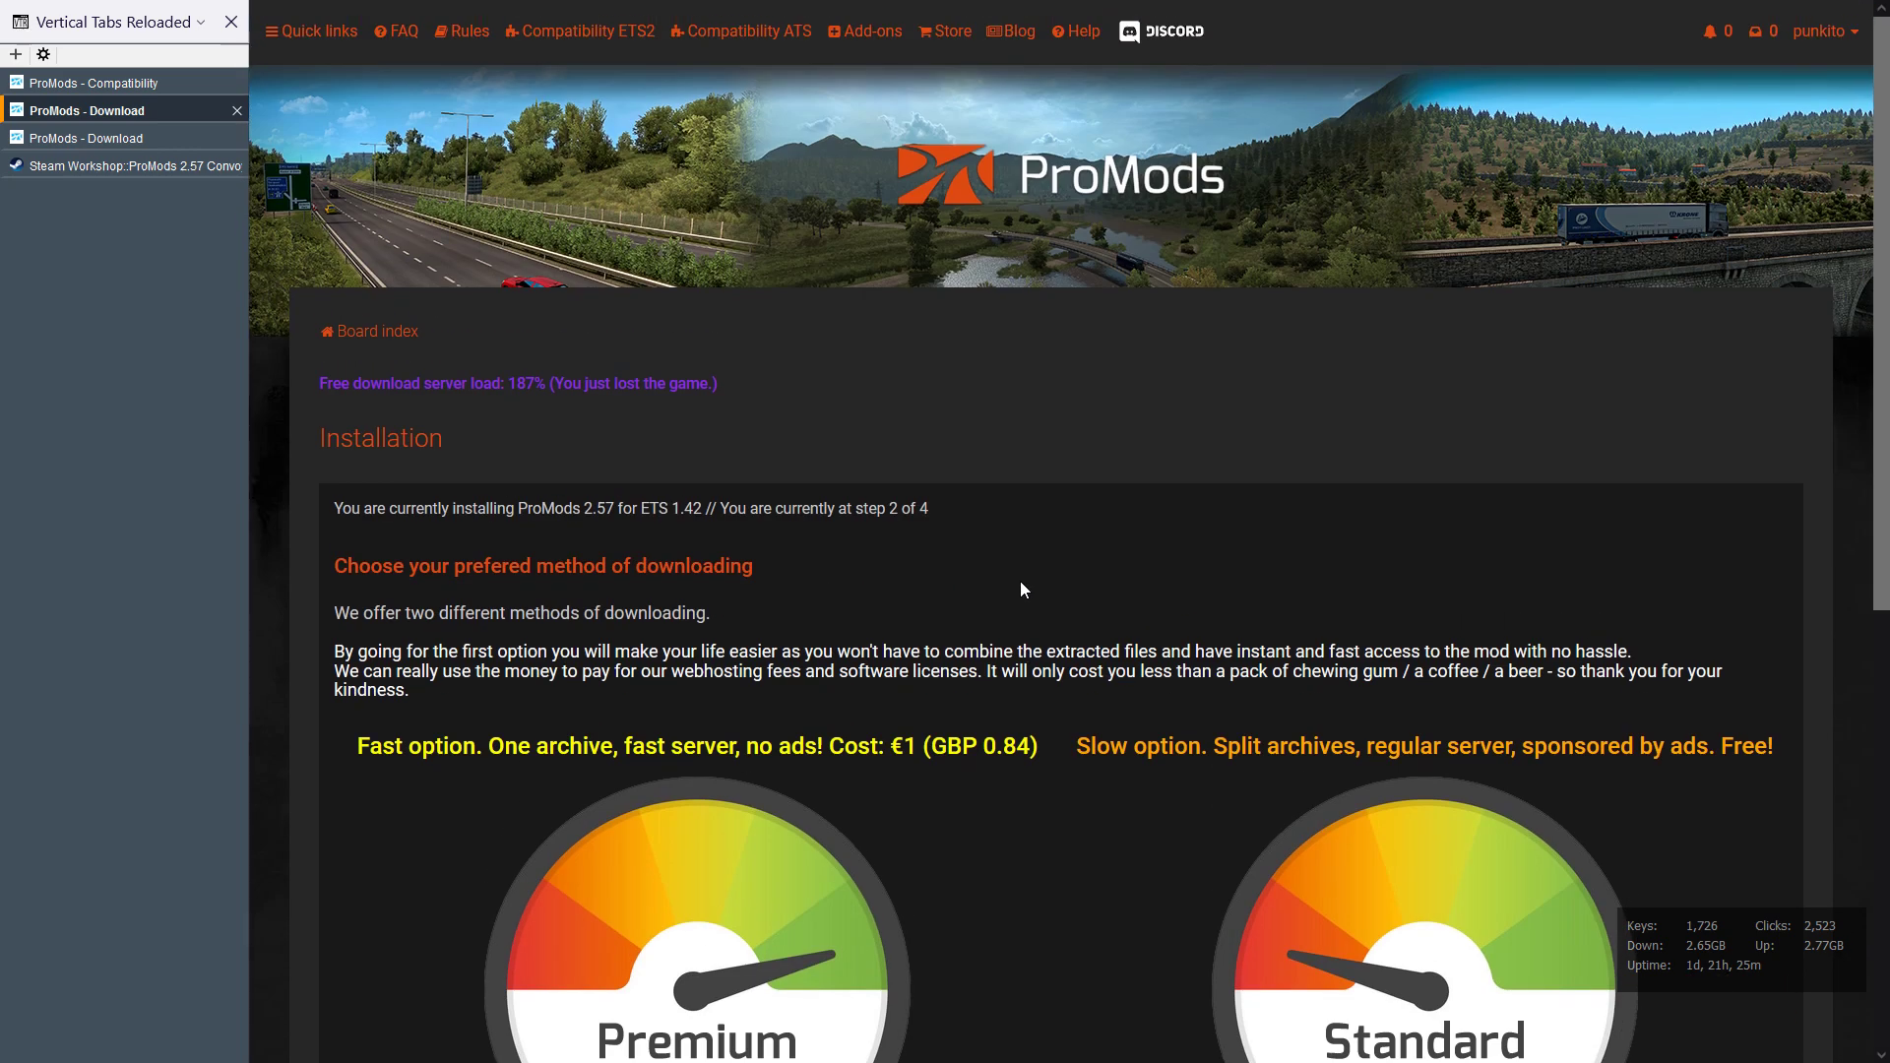
scroll(1021, 588, "down", 2)
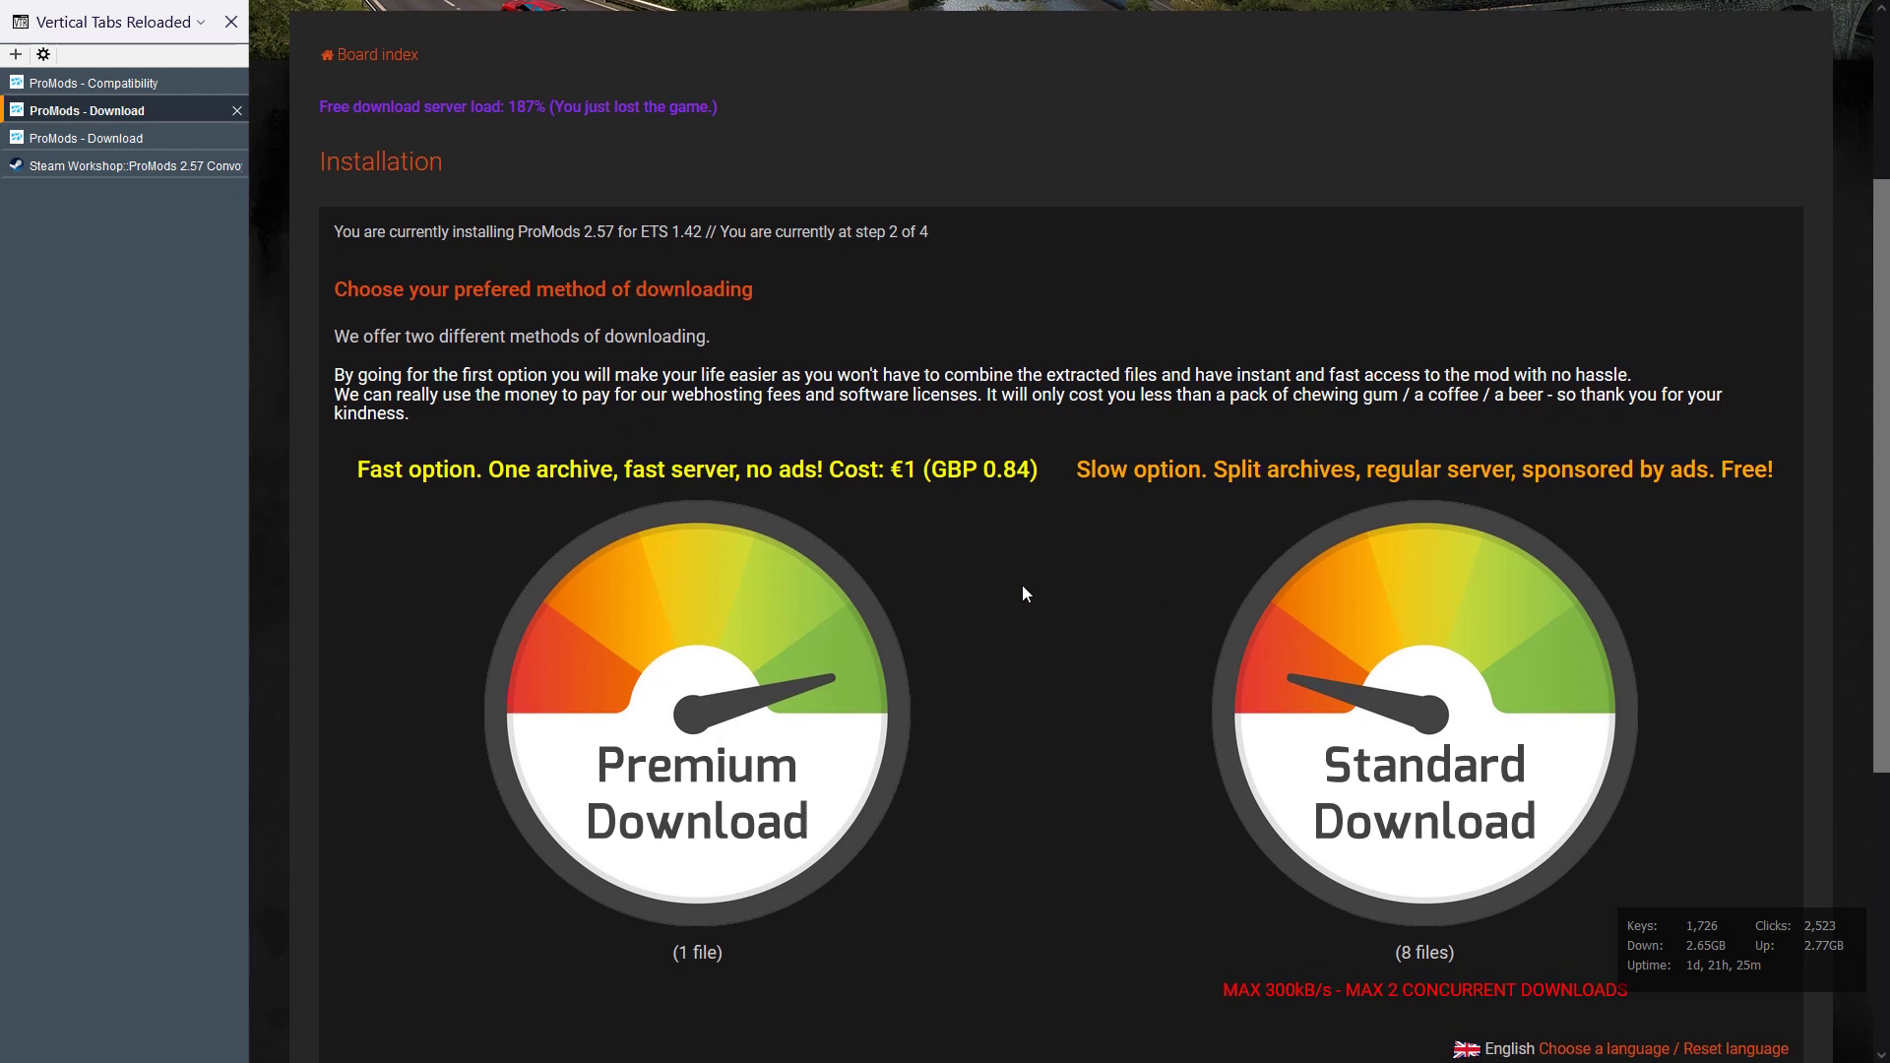
scroll(1023, 592, "down", 1)
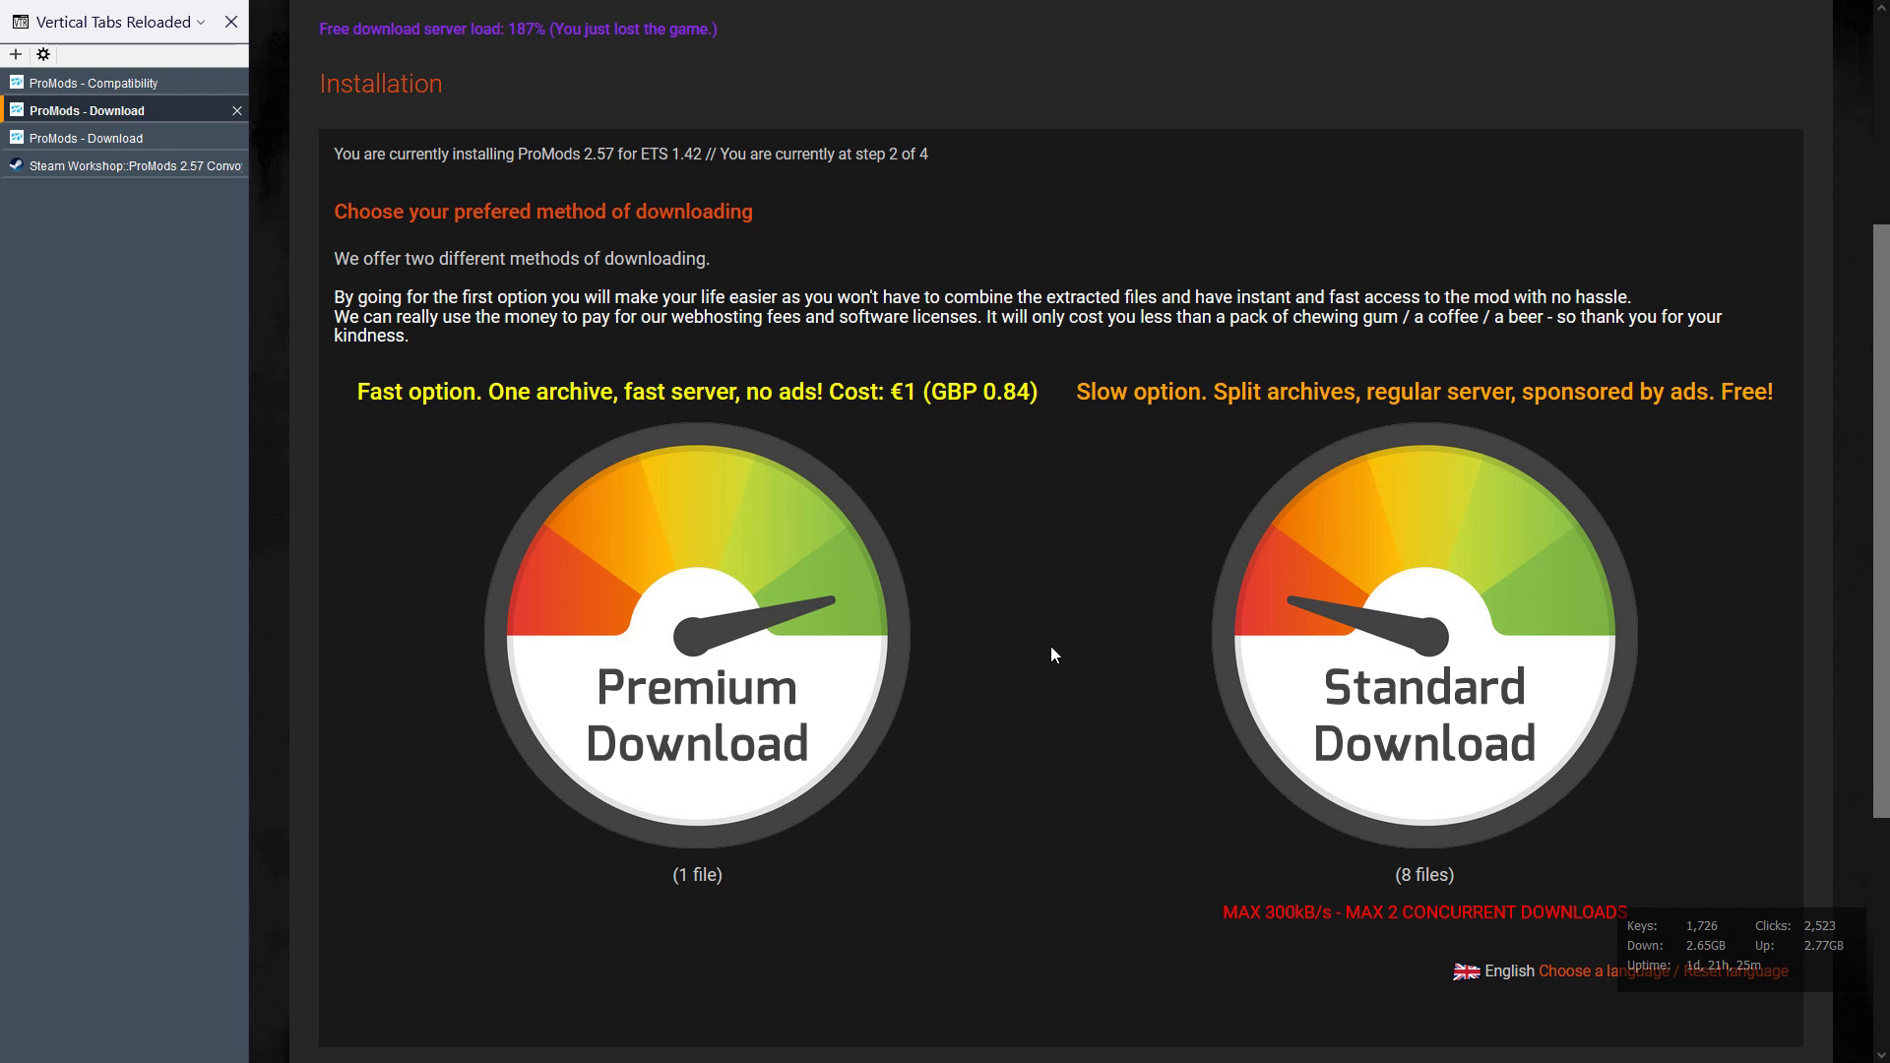
scroll(1044, 635, "up", 3)
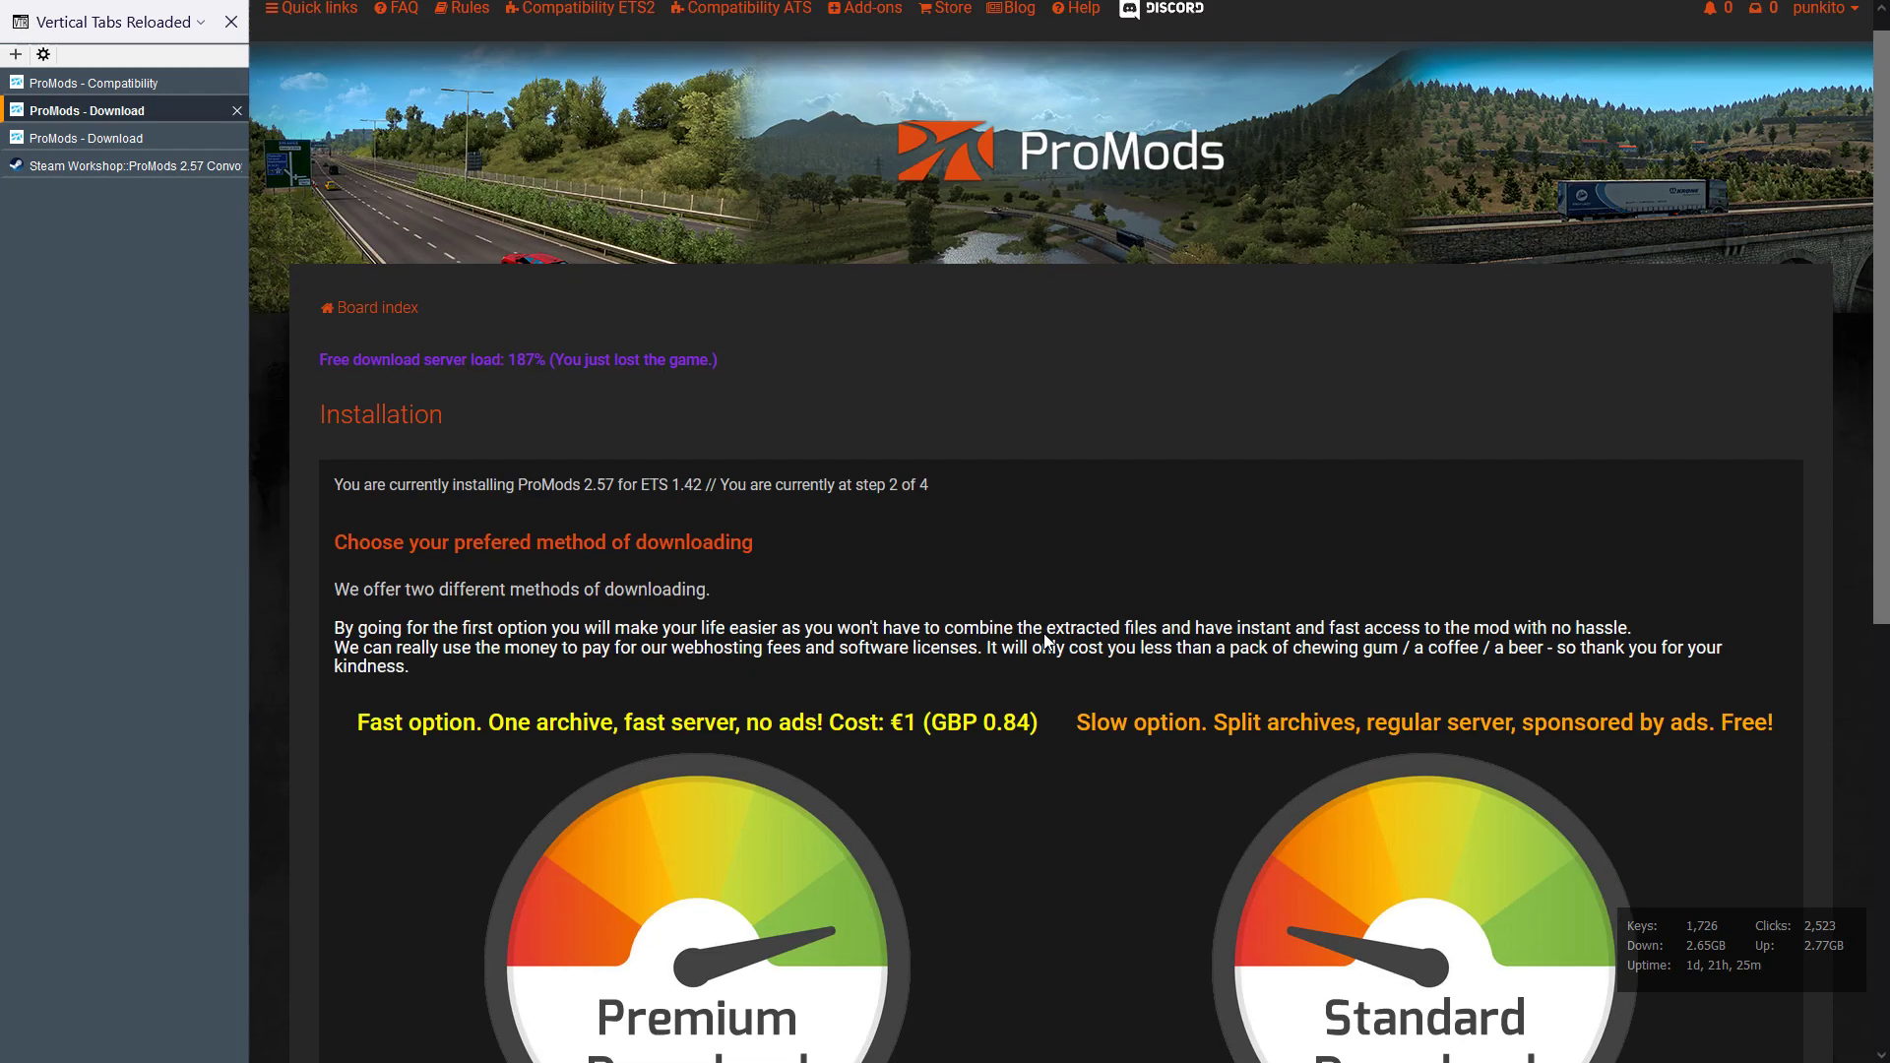
scroll(1043, 636, "down", 3)
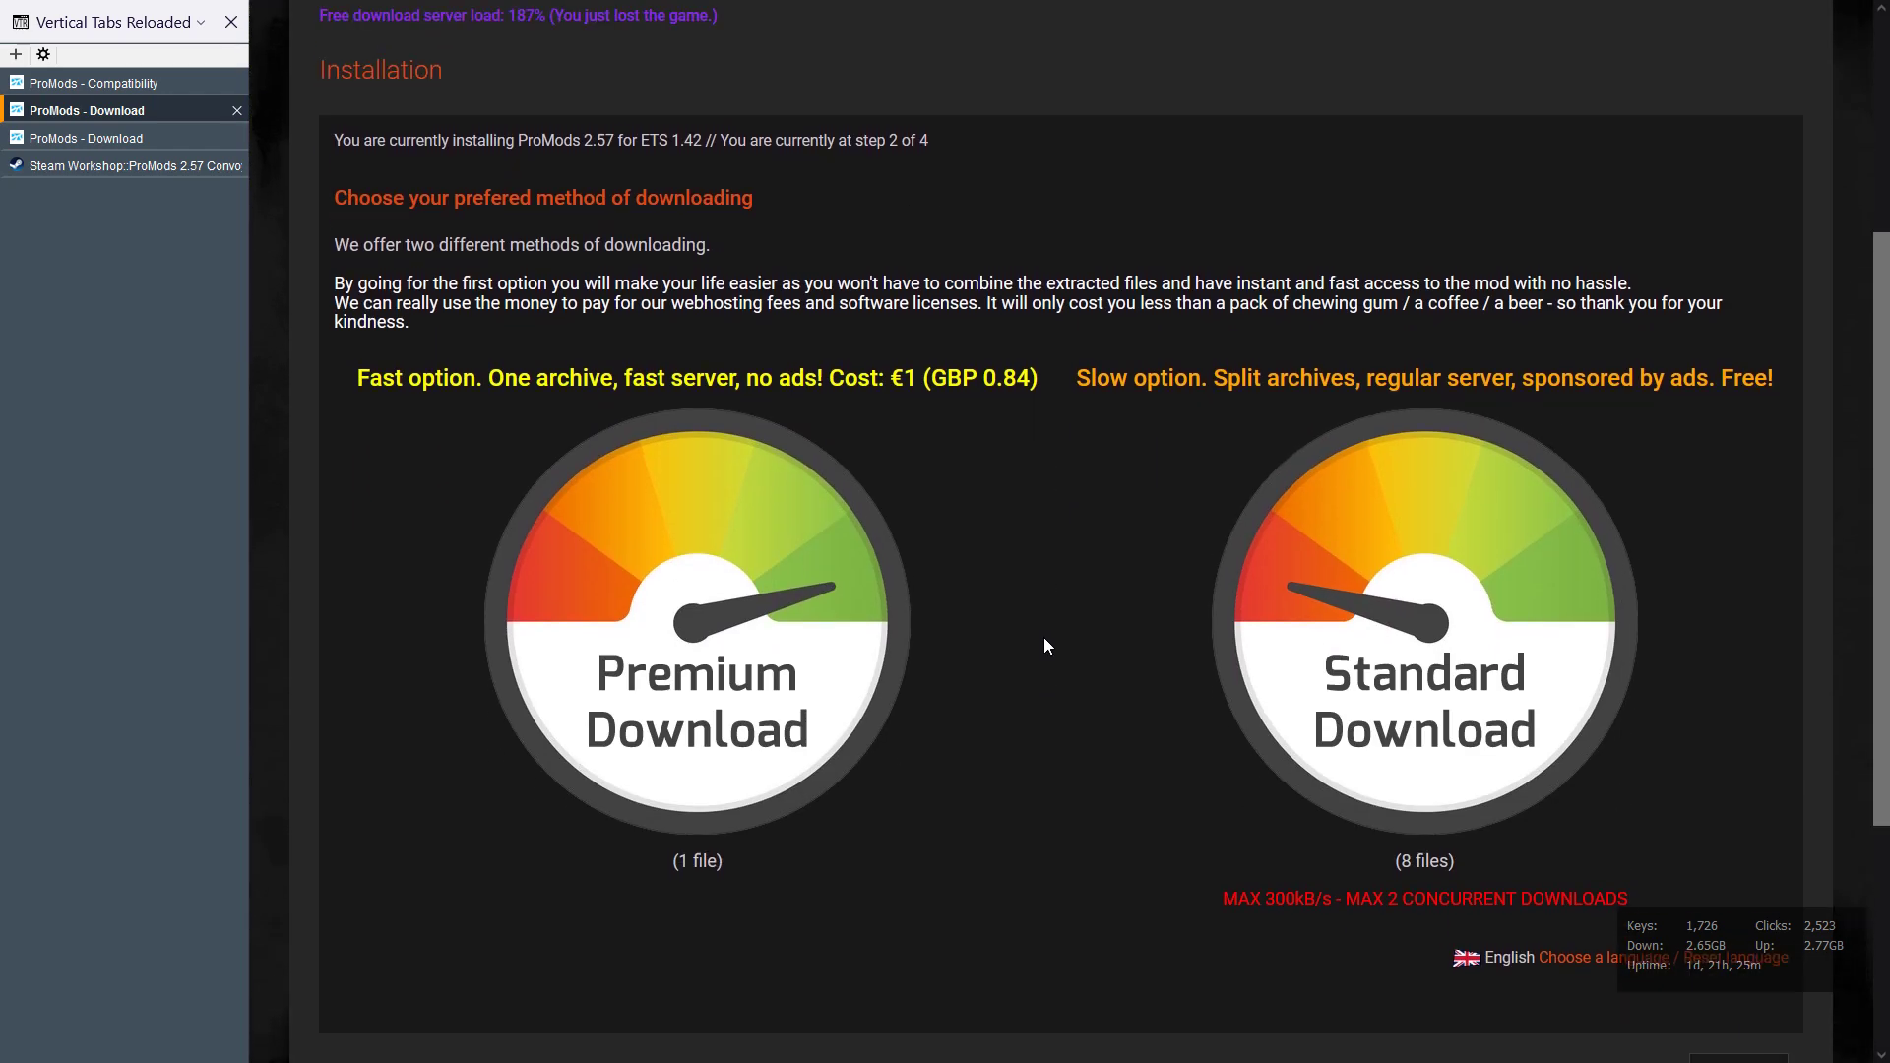
scroll(1043, 636, "up", 3)
scroll(1049, 647, "down", 3)
scroll(1047, 646, "up", 3)
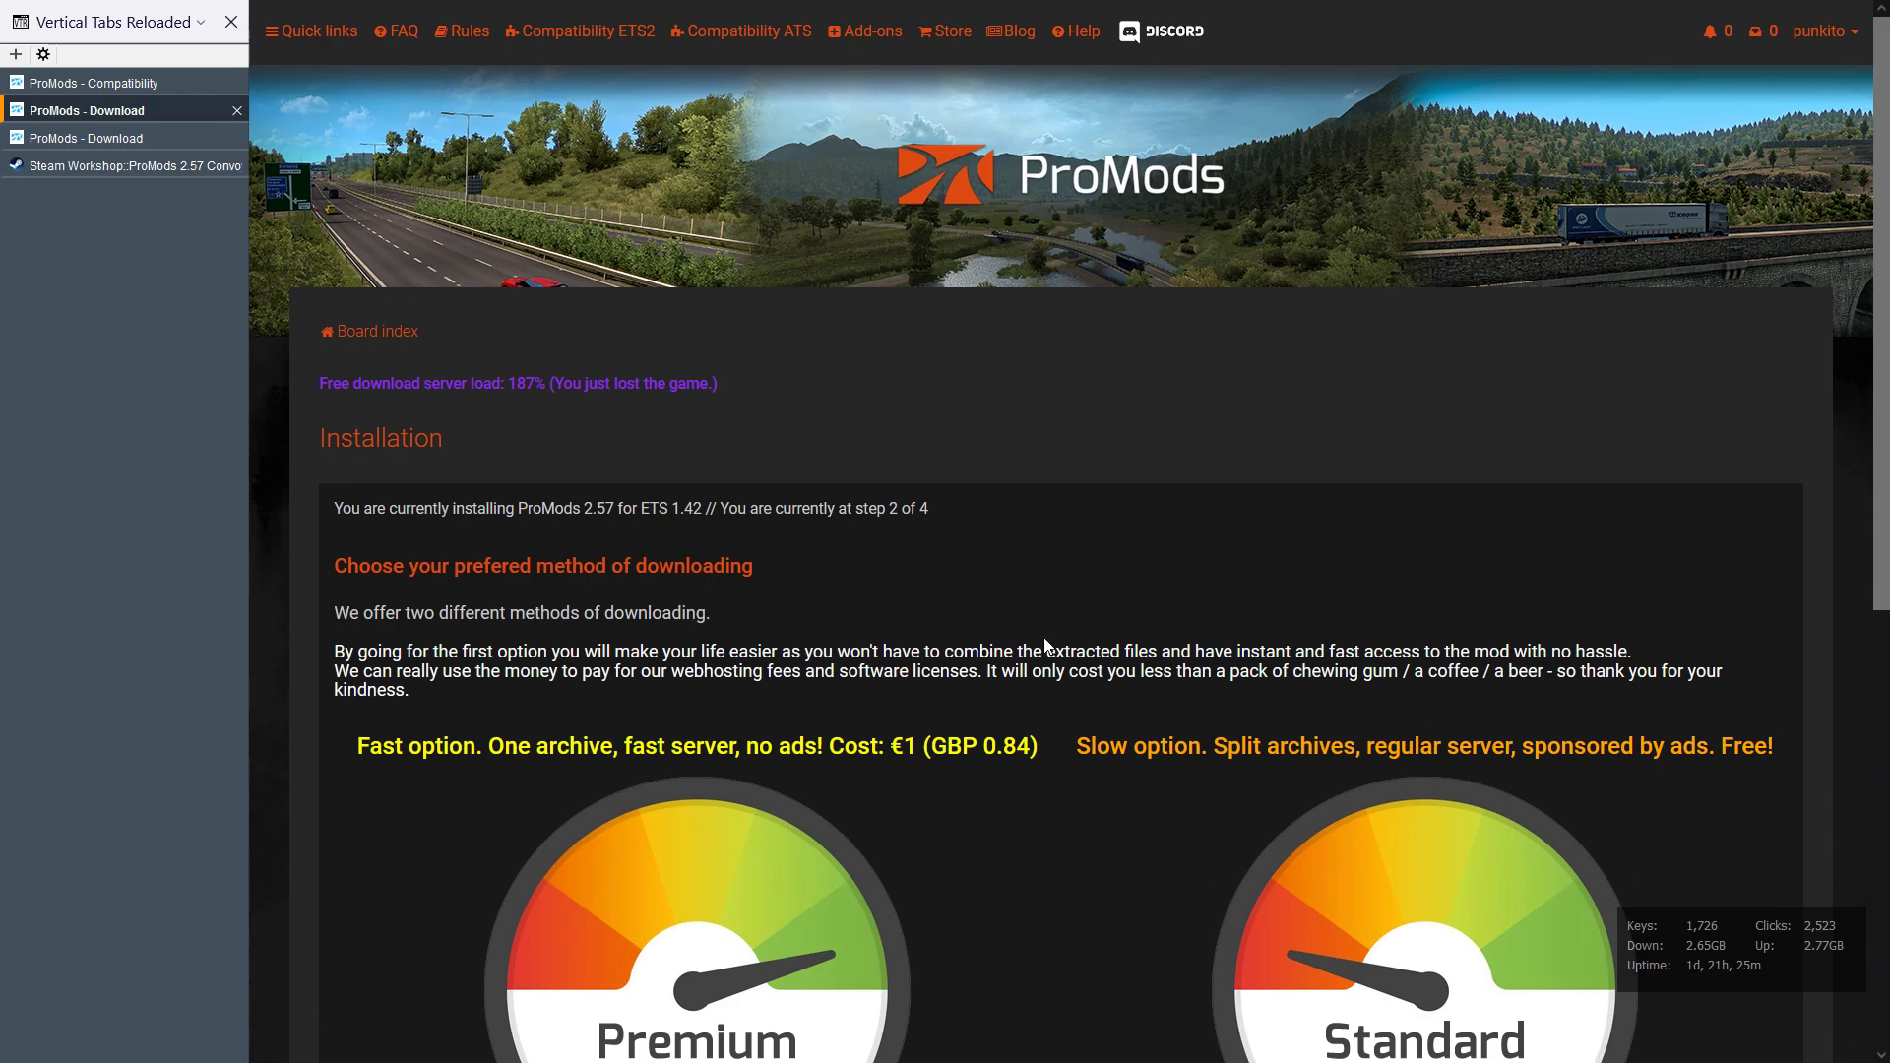
scroll(1046, 646, "down", 3)
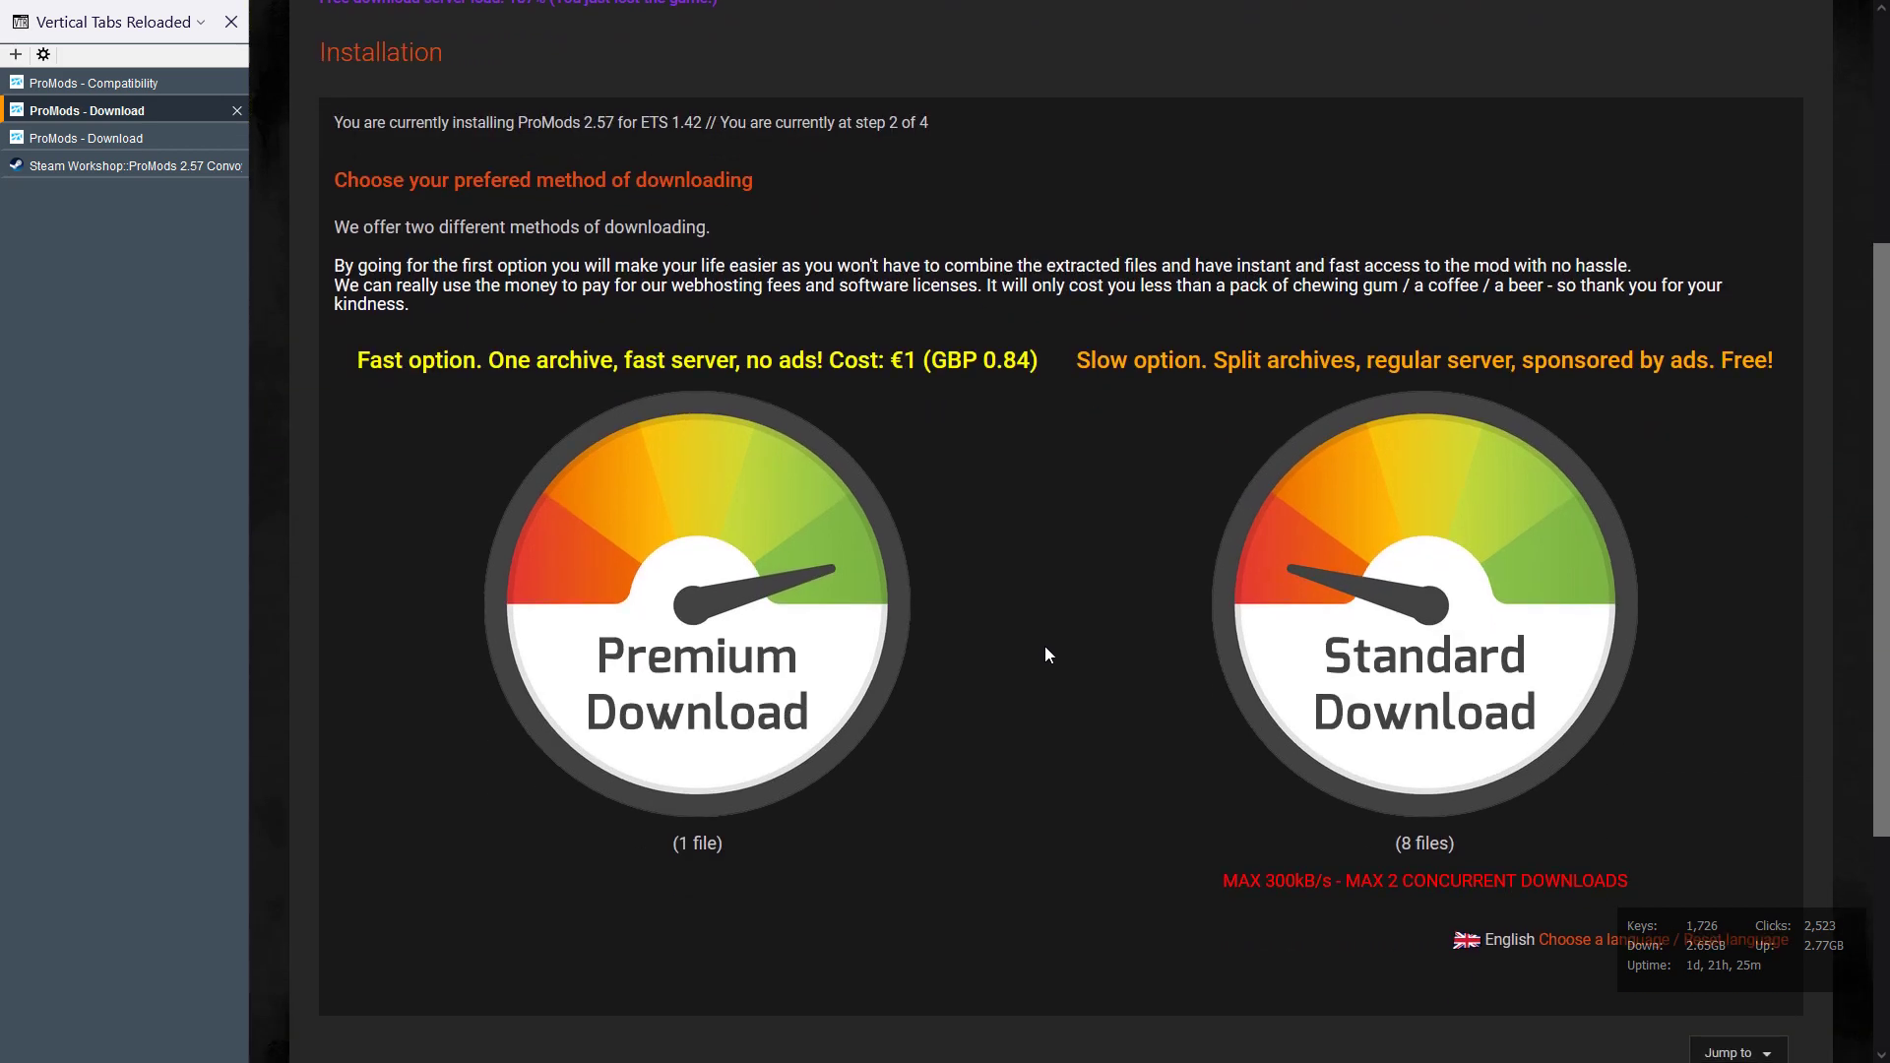
scroll(1029, 638, "down", 2)
scroll(1030, 638, "up", 3)
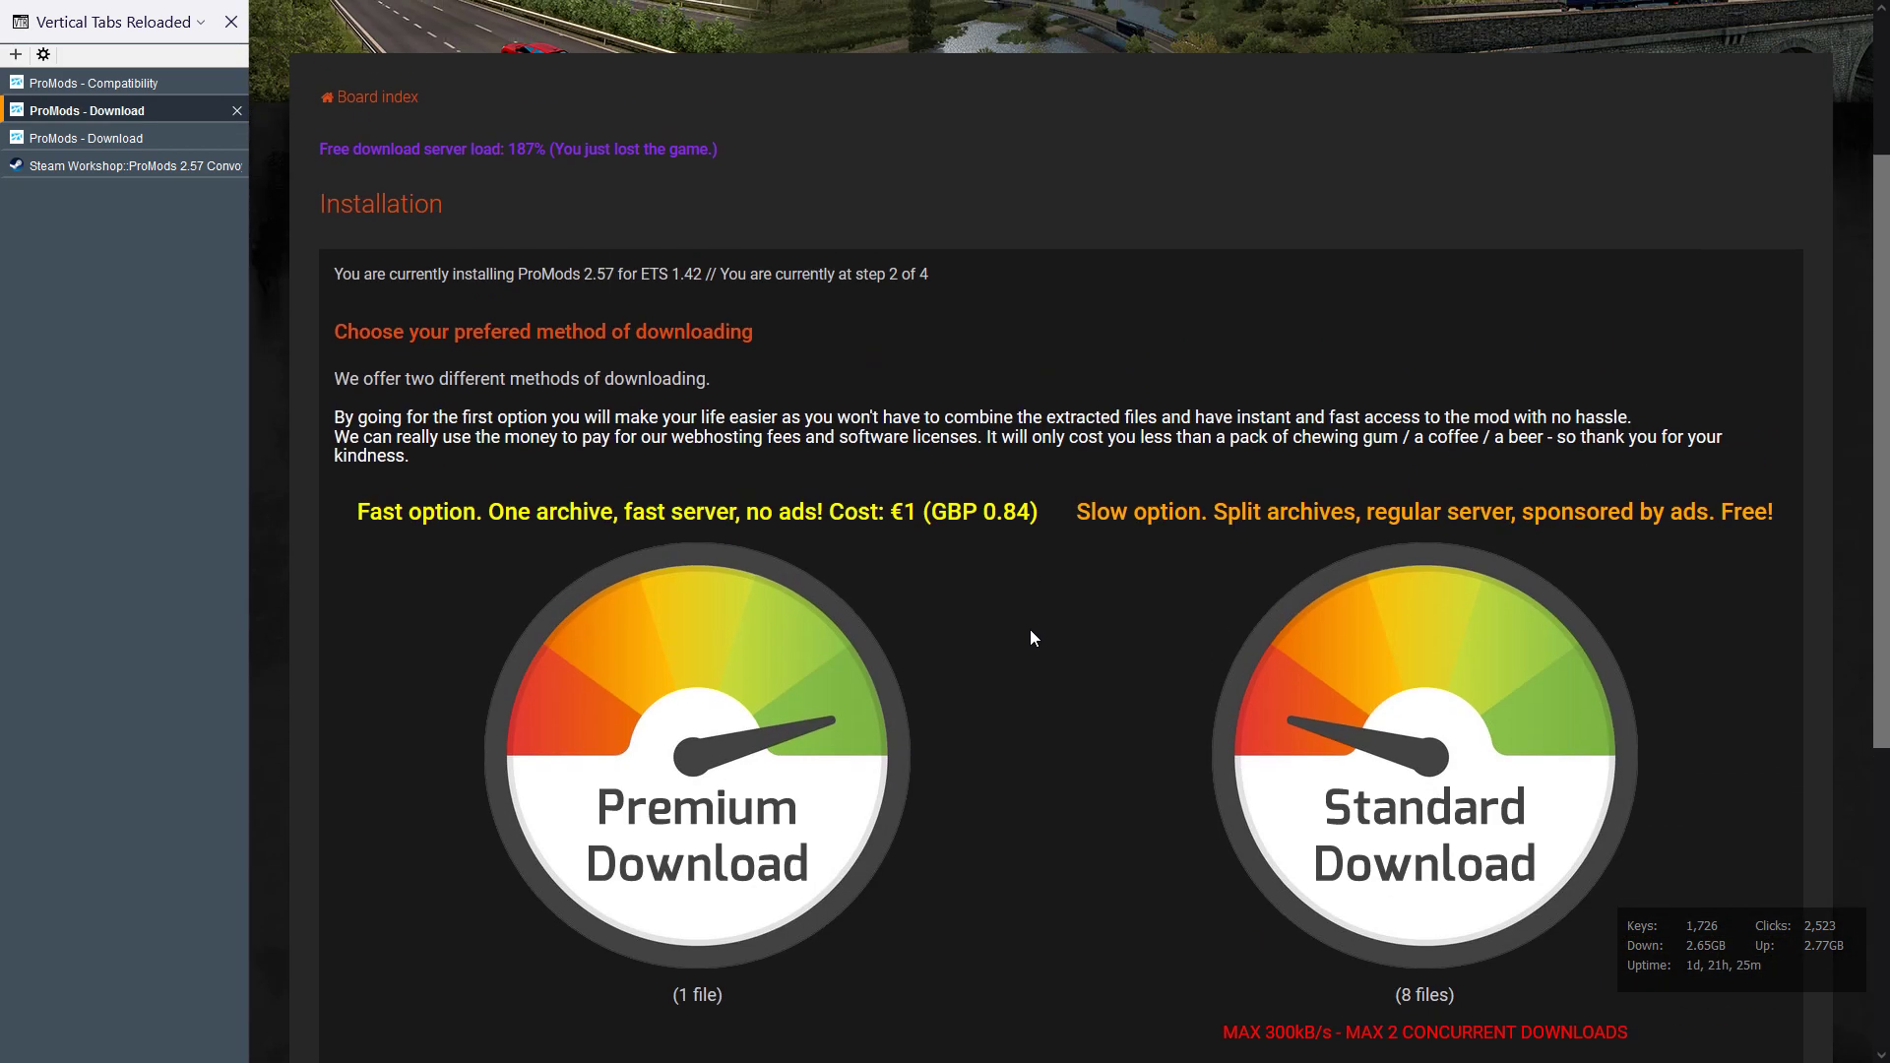
scroll(1029, 638, "down", 2)
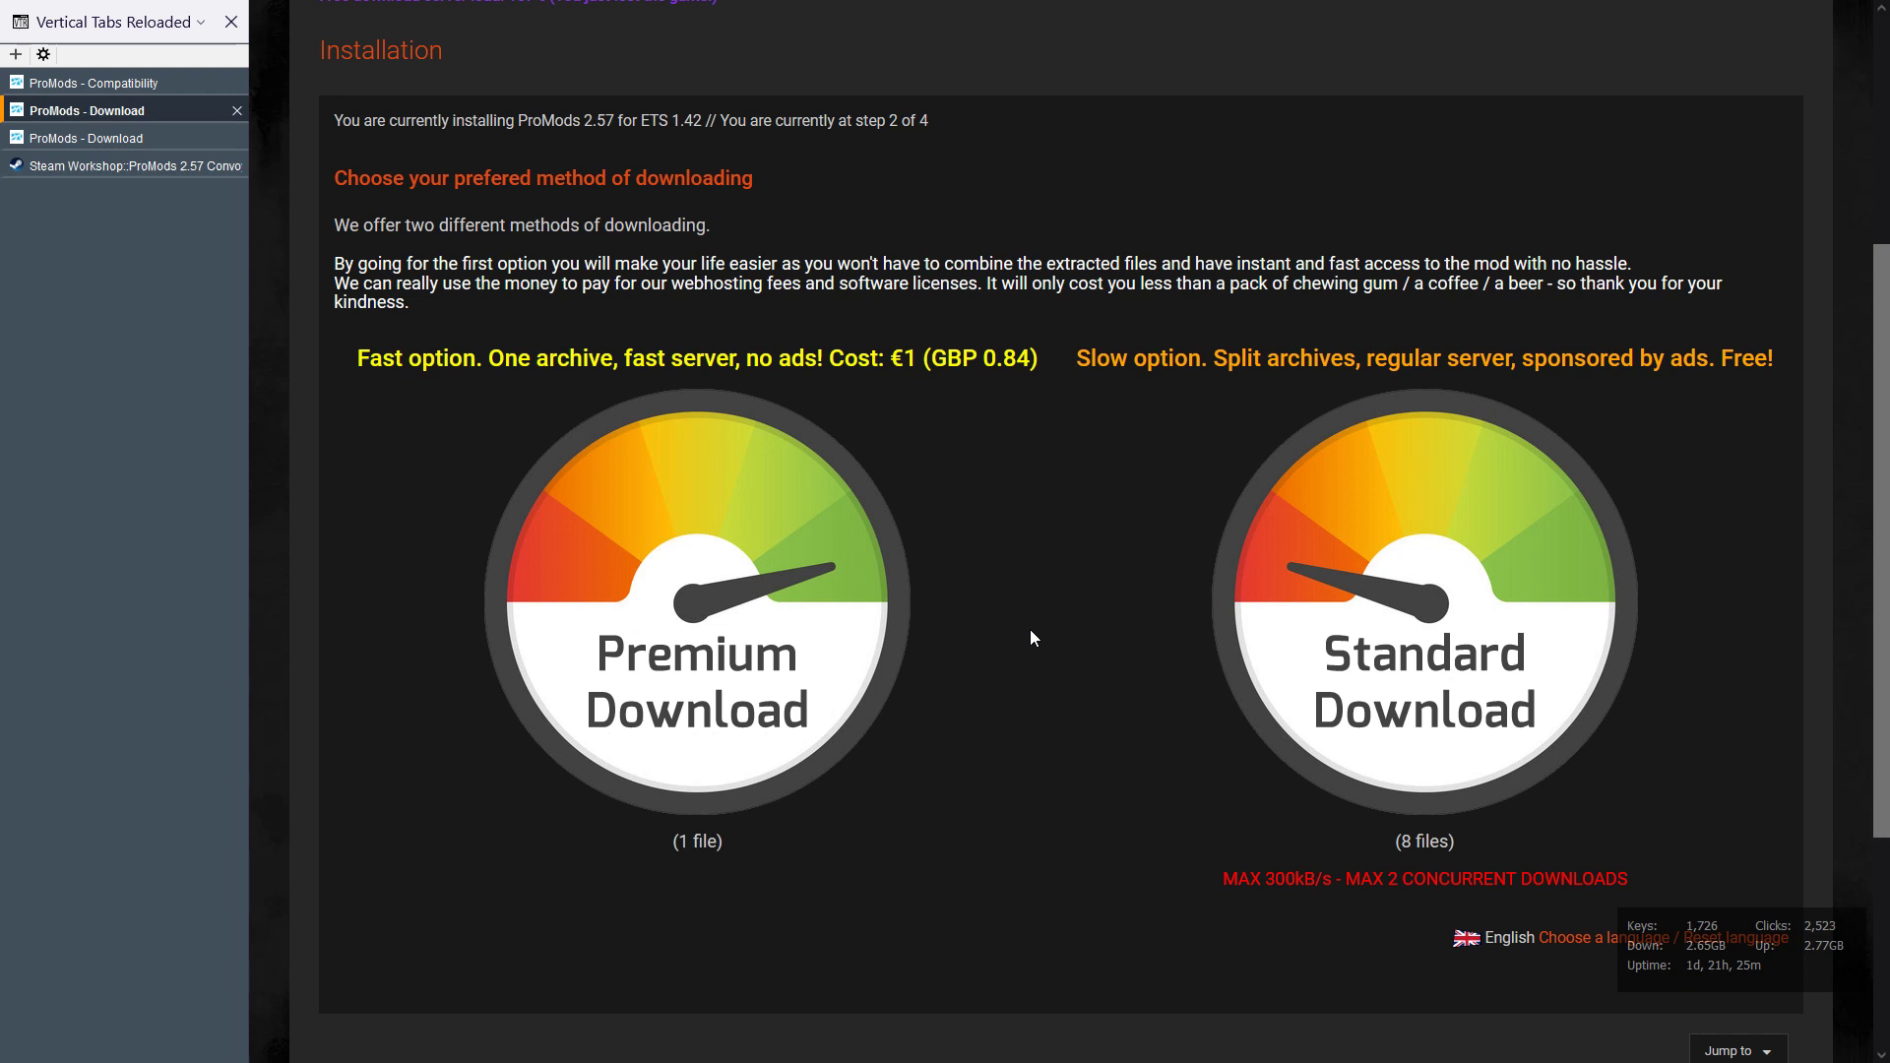
Choose the Premium download and open the store page for the 2.57 full mod in one archive.
left_click(729, 605)
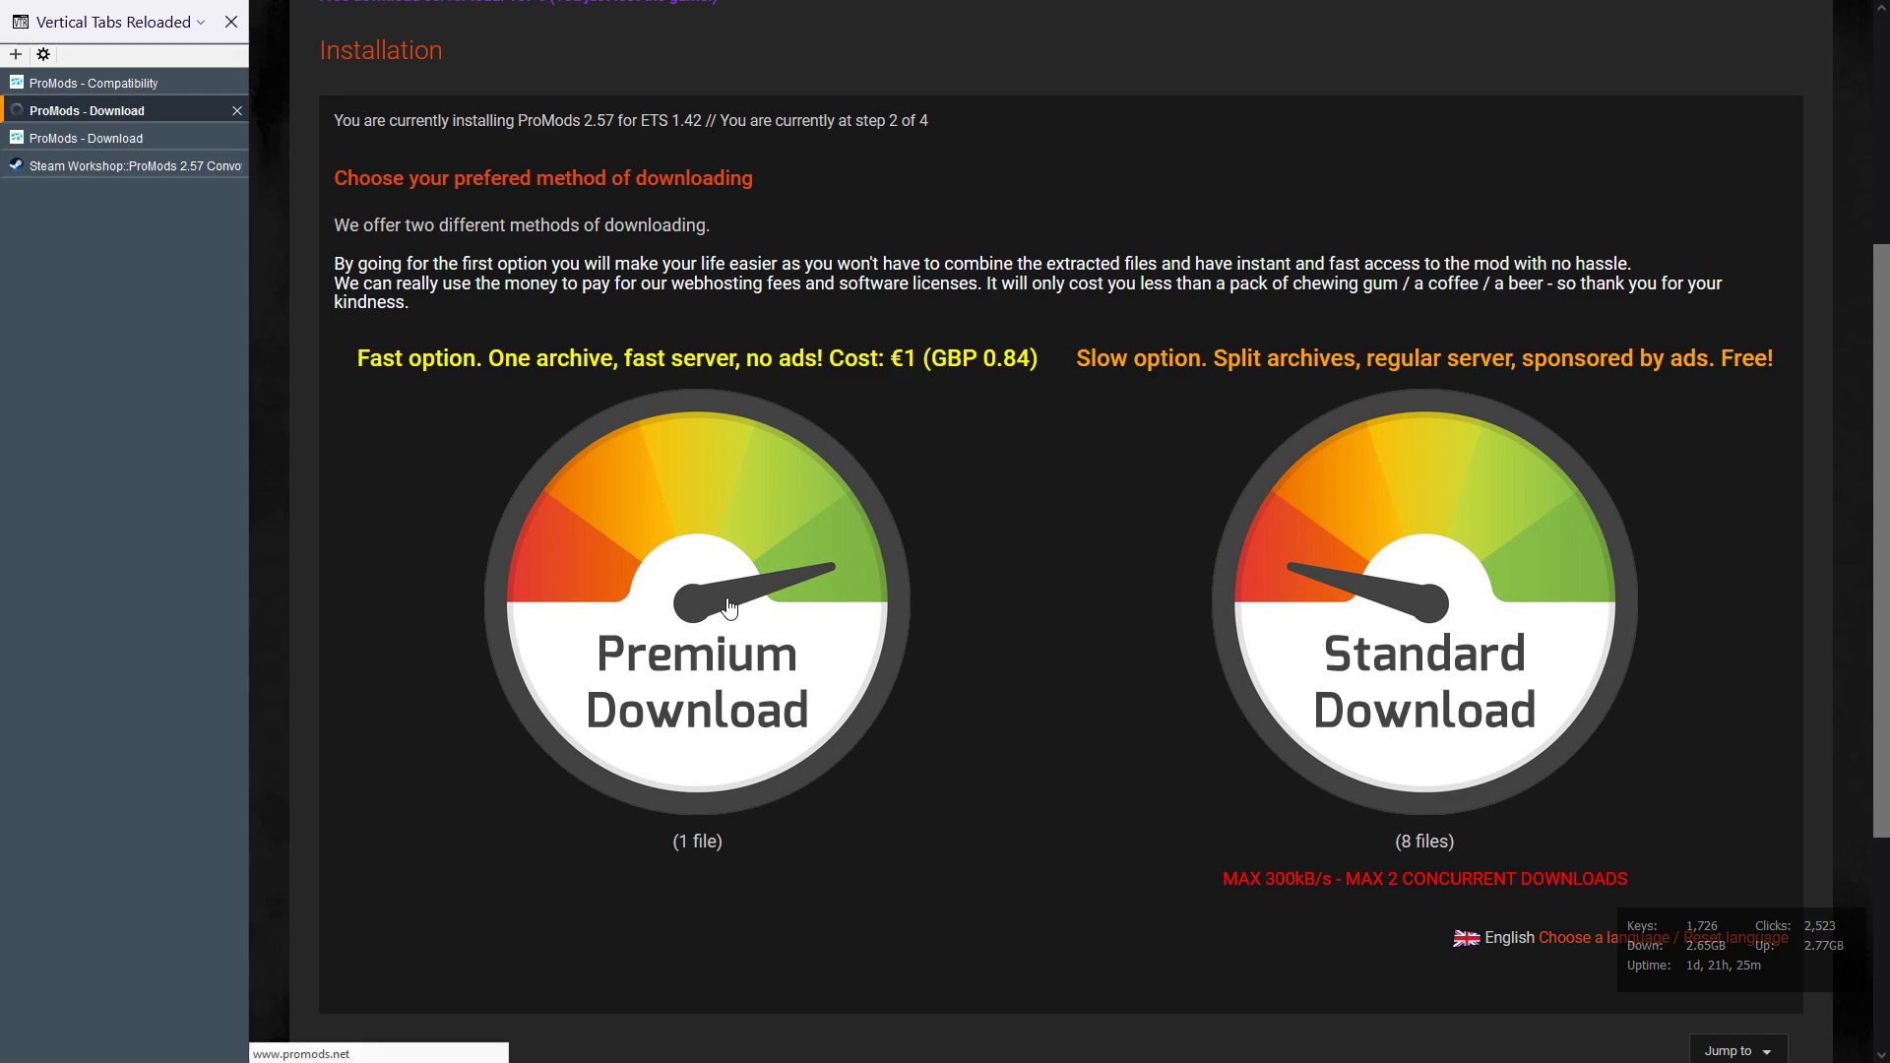
scroll(925, 569, "down", 1)
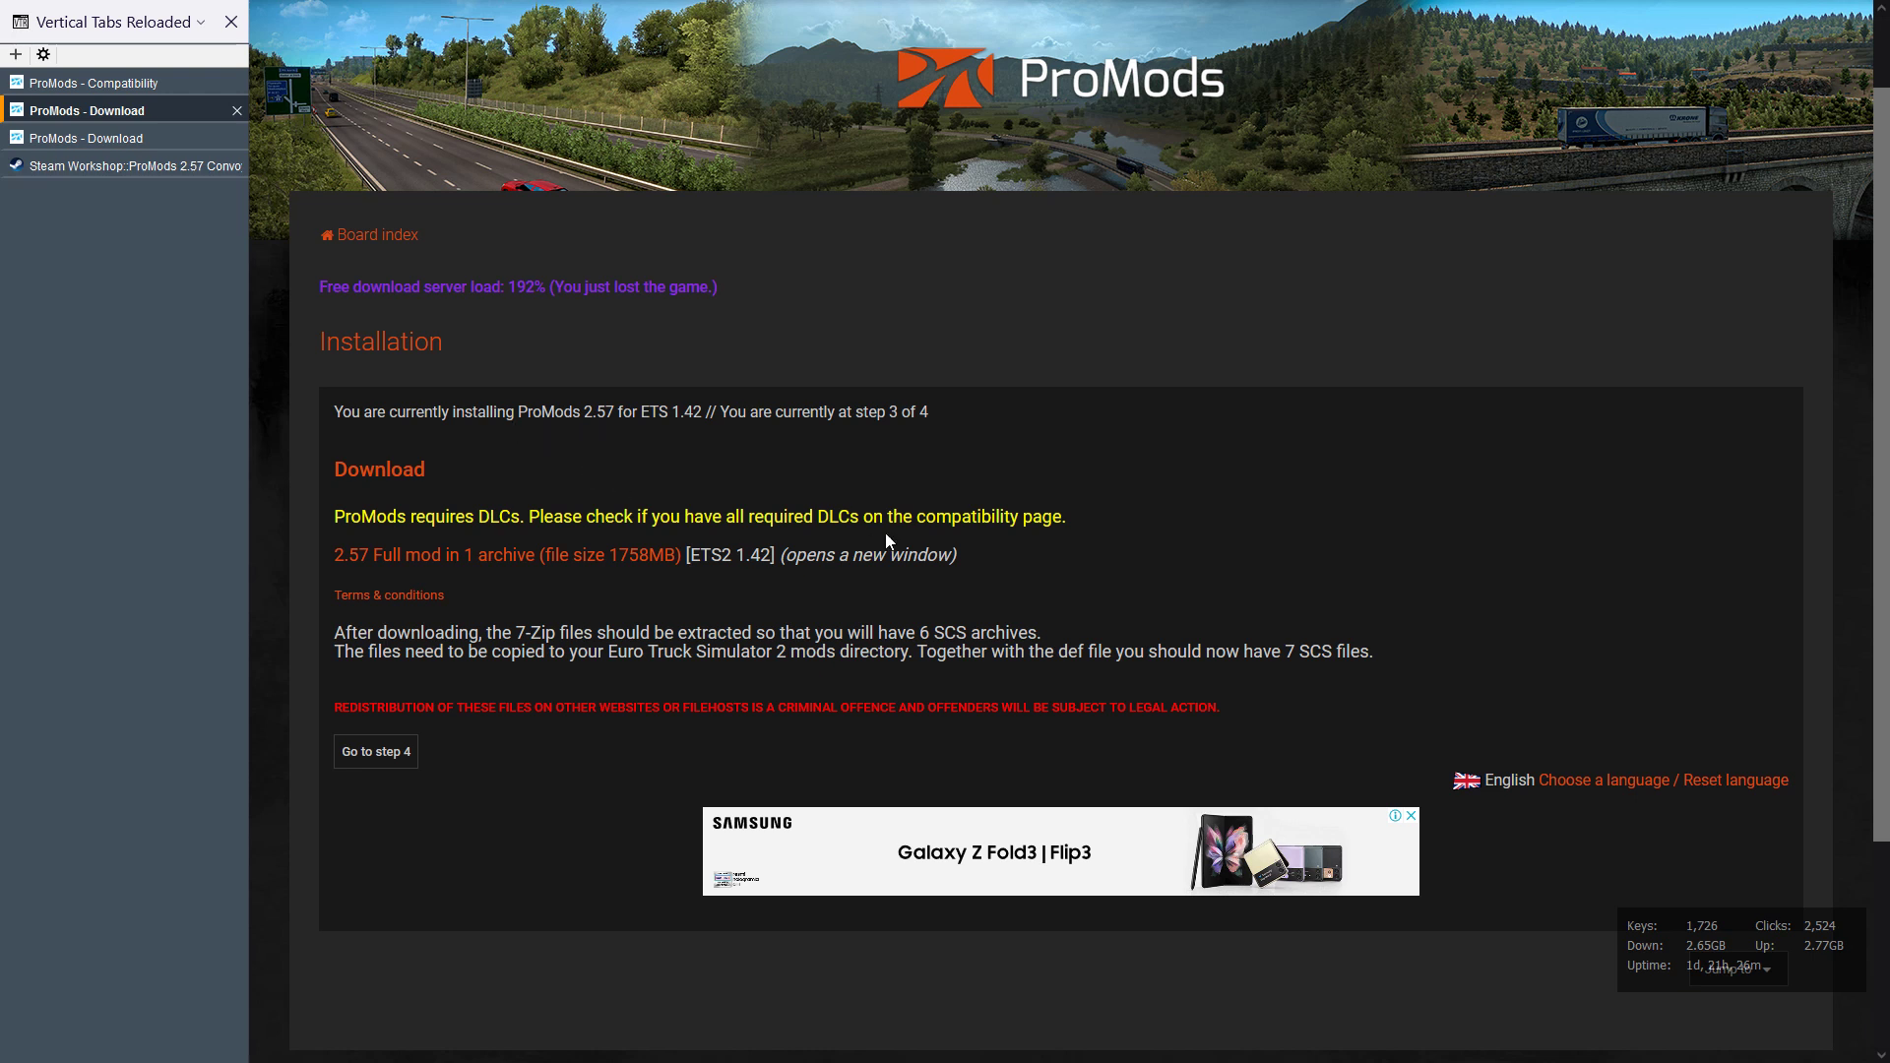
scroll(904, 564, "down", 1)
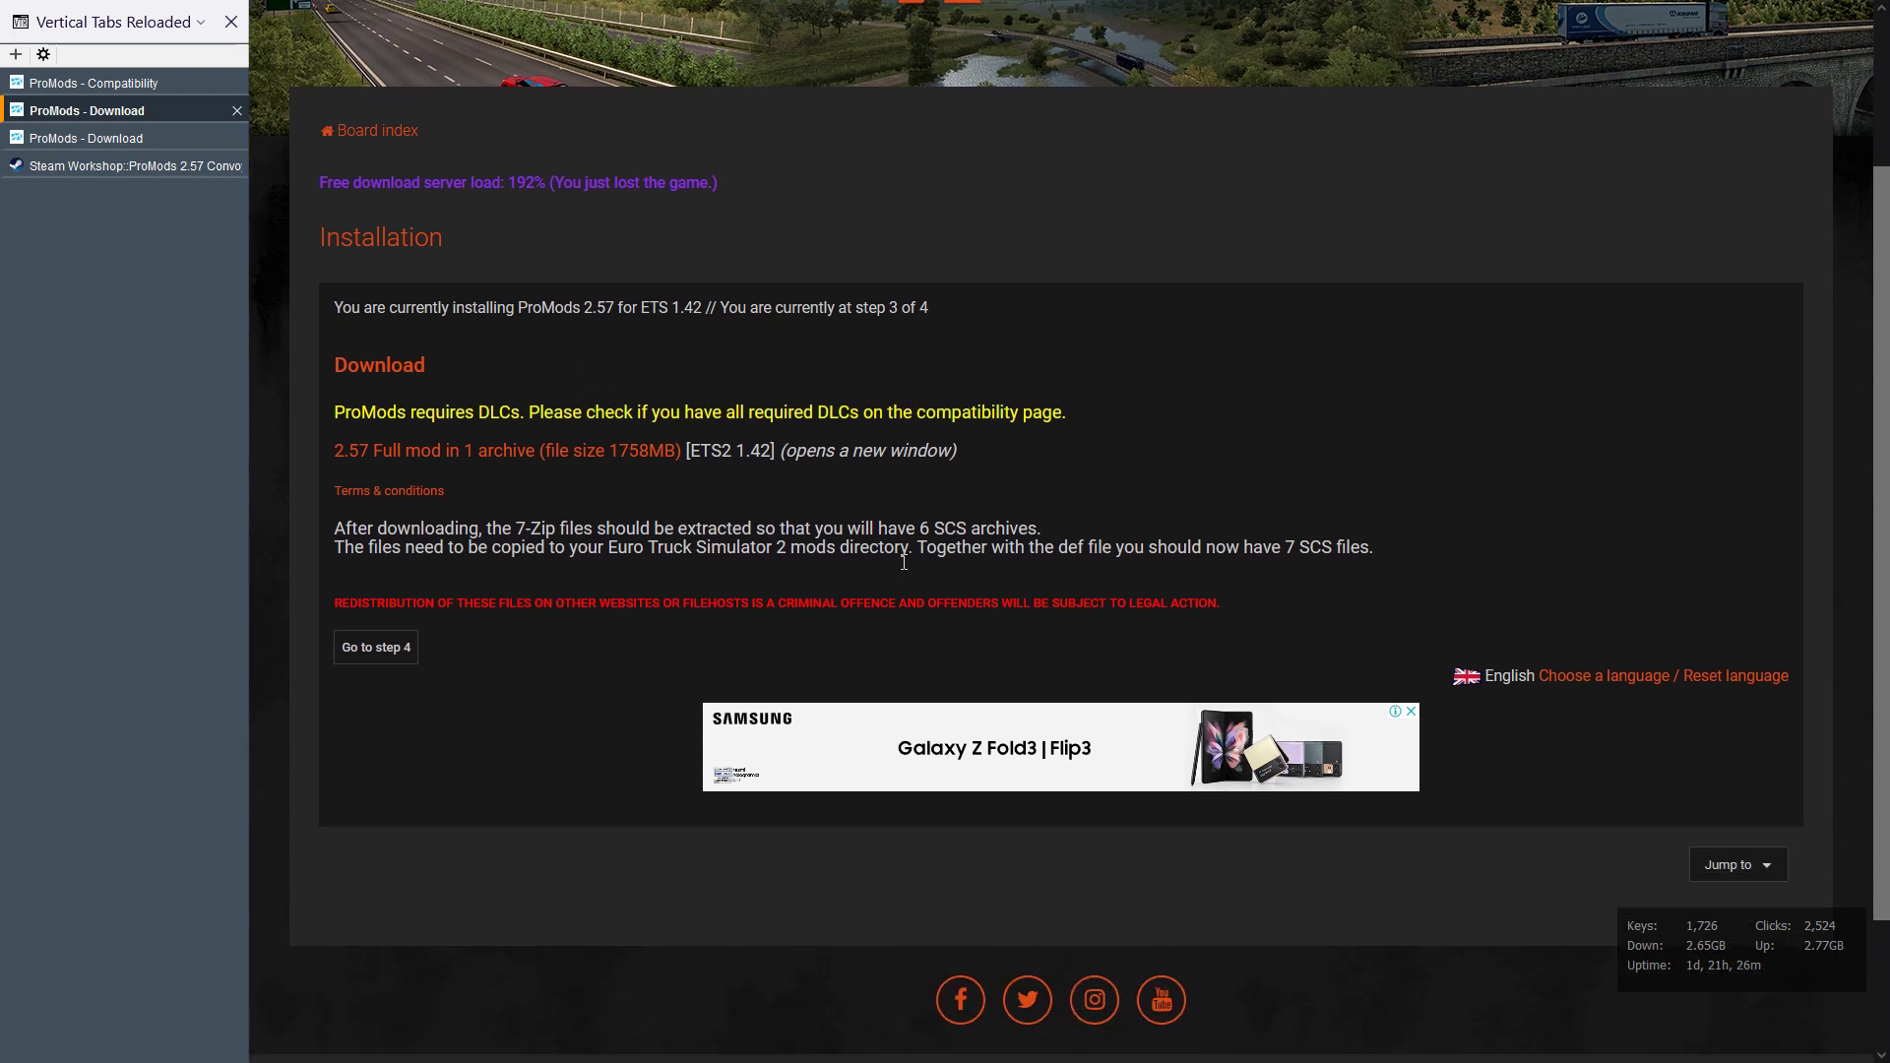
left_click(603, 452)
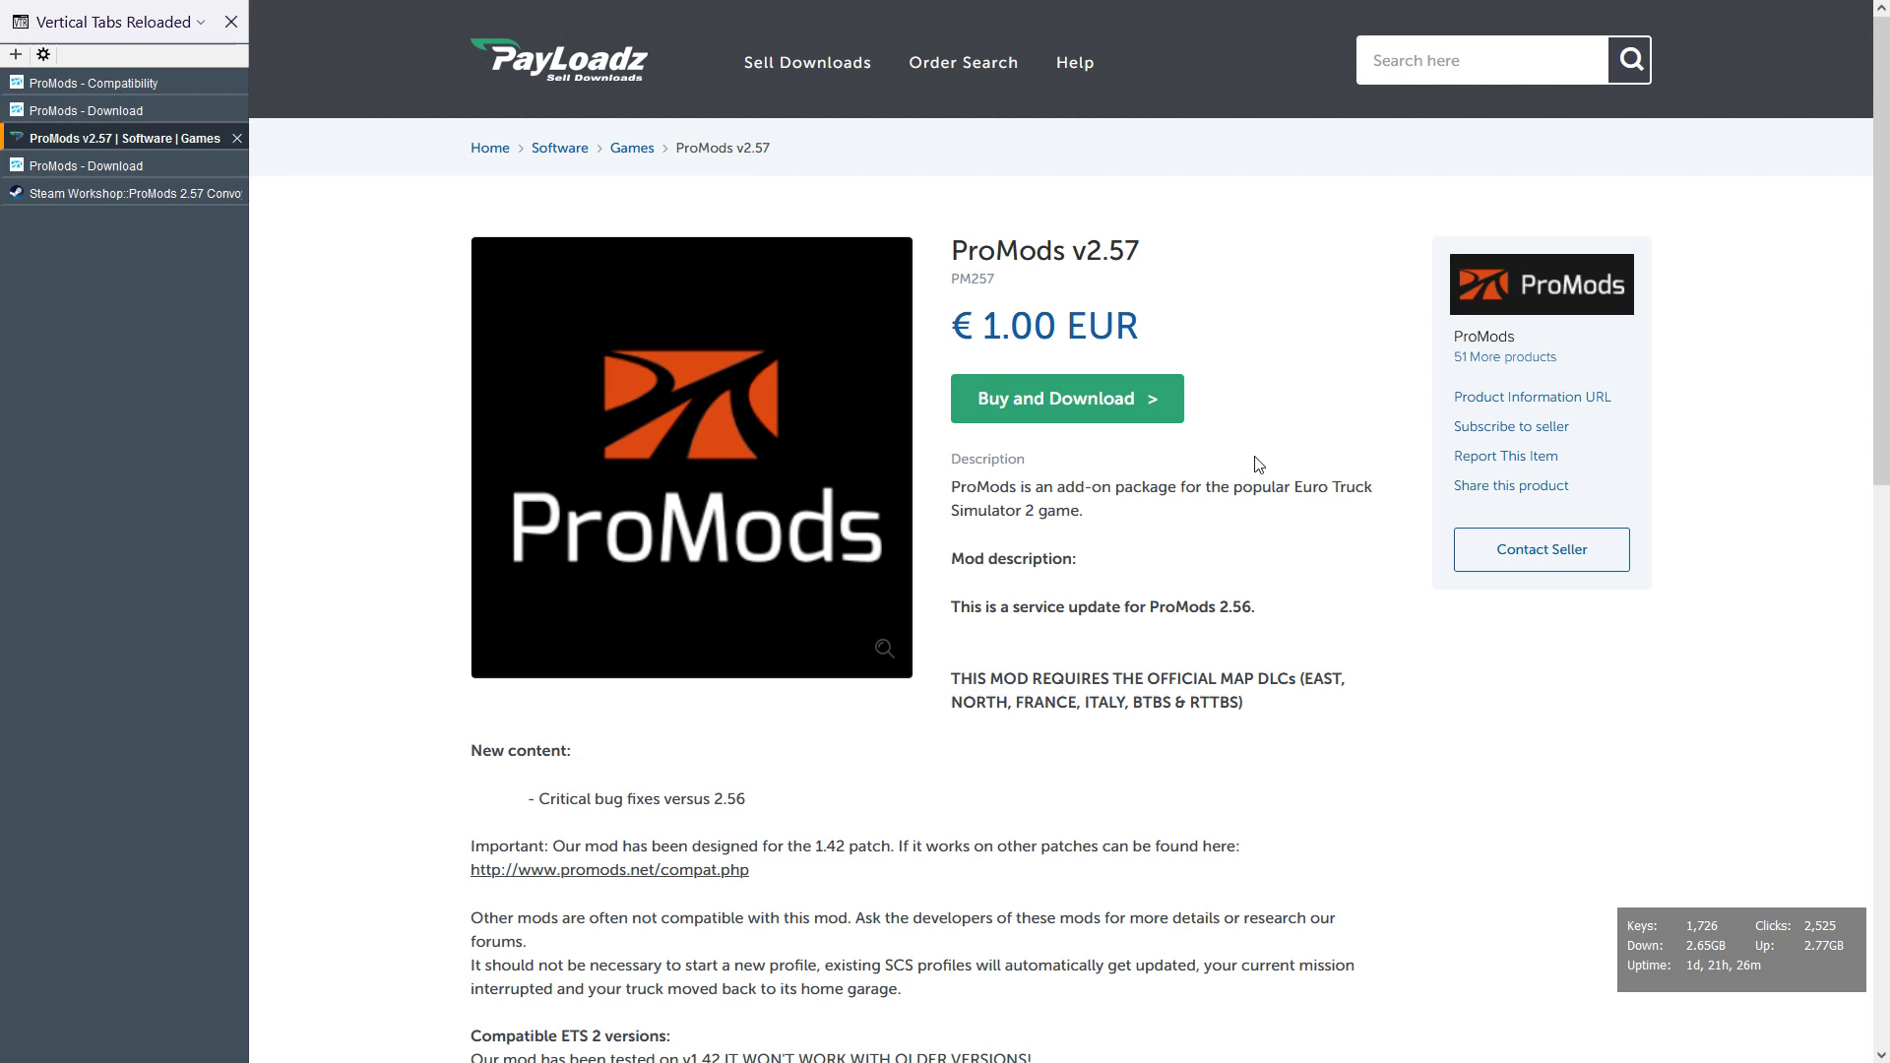
Look over the ProMods v2.57 store description, return to the download method choice and choose the free Standard download.
scroll(1261, 470, "down", 2)
scroll(1261, 470, "down", 2)
scroll(1279, 393, "up", 5)
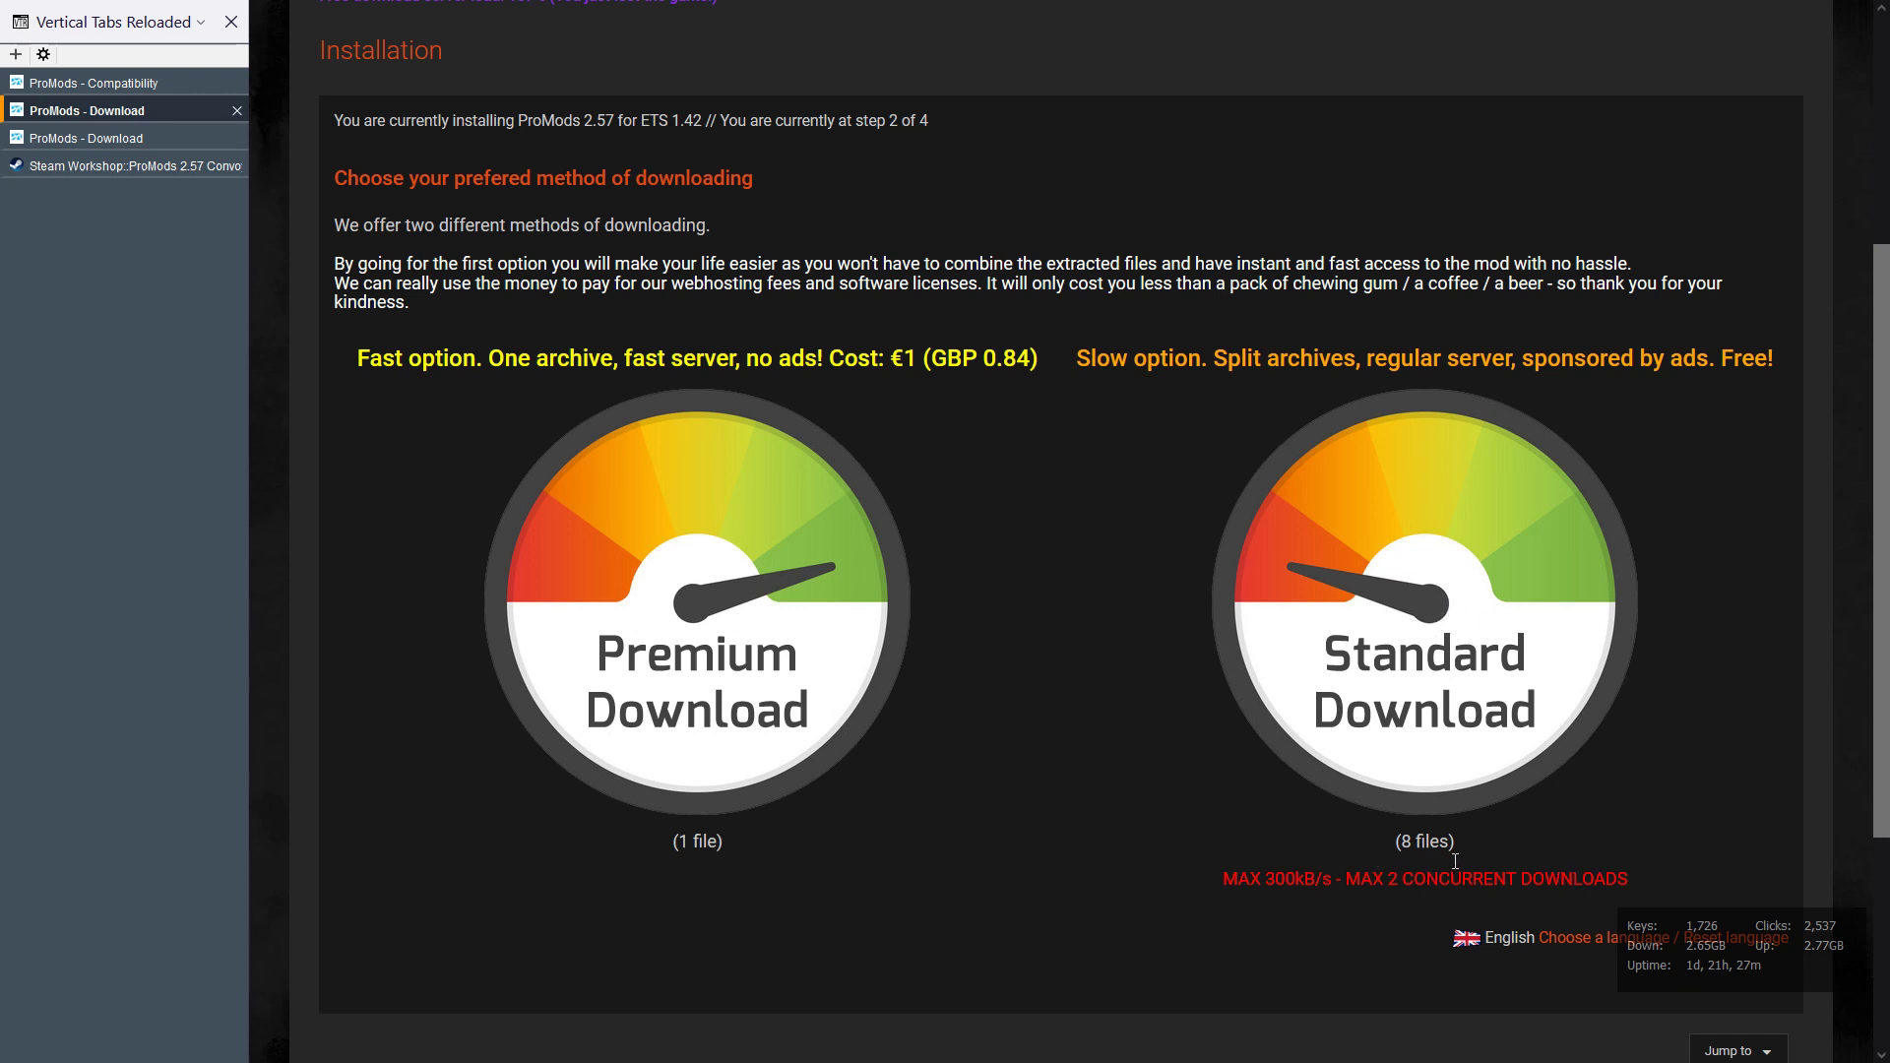
left_click(1459, 657)
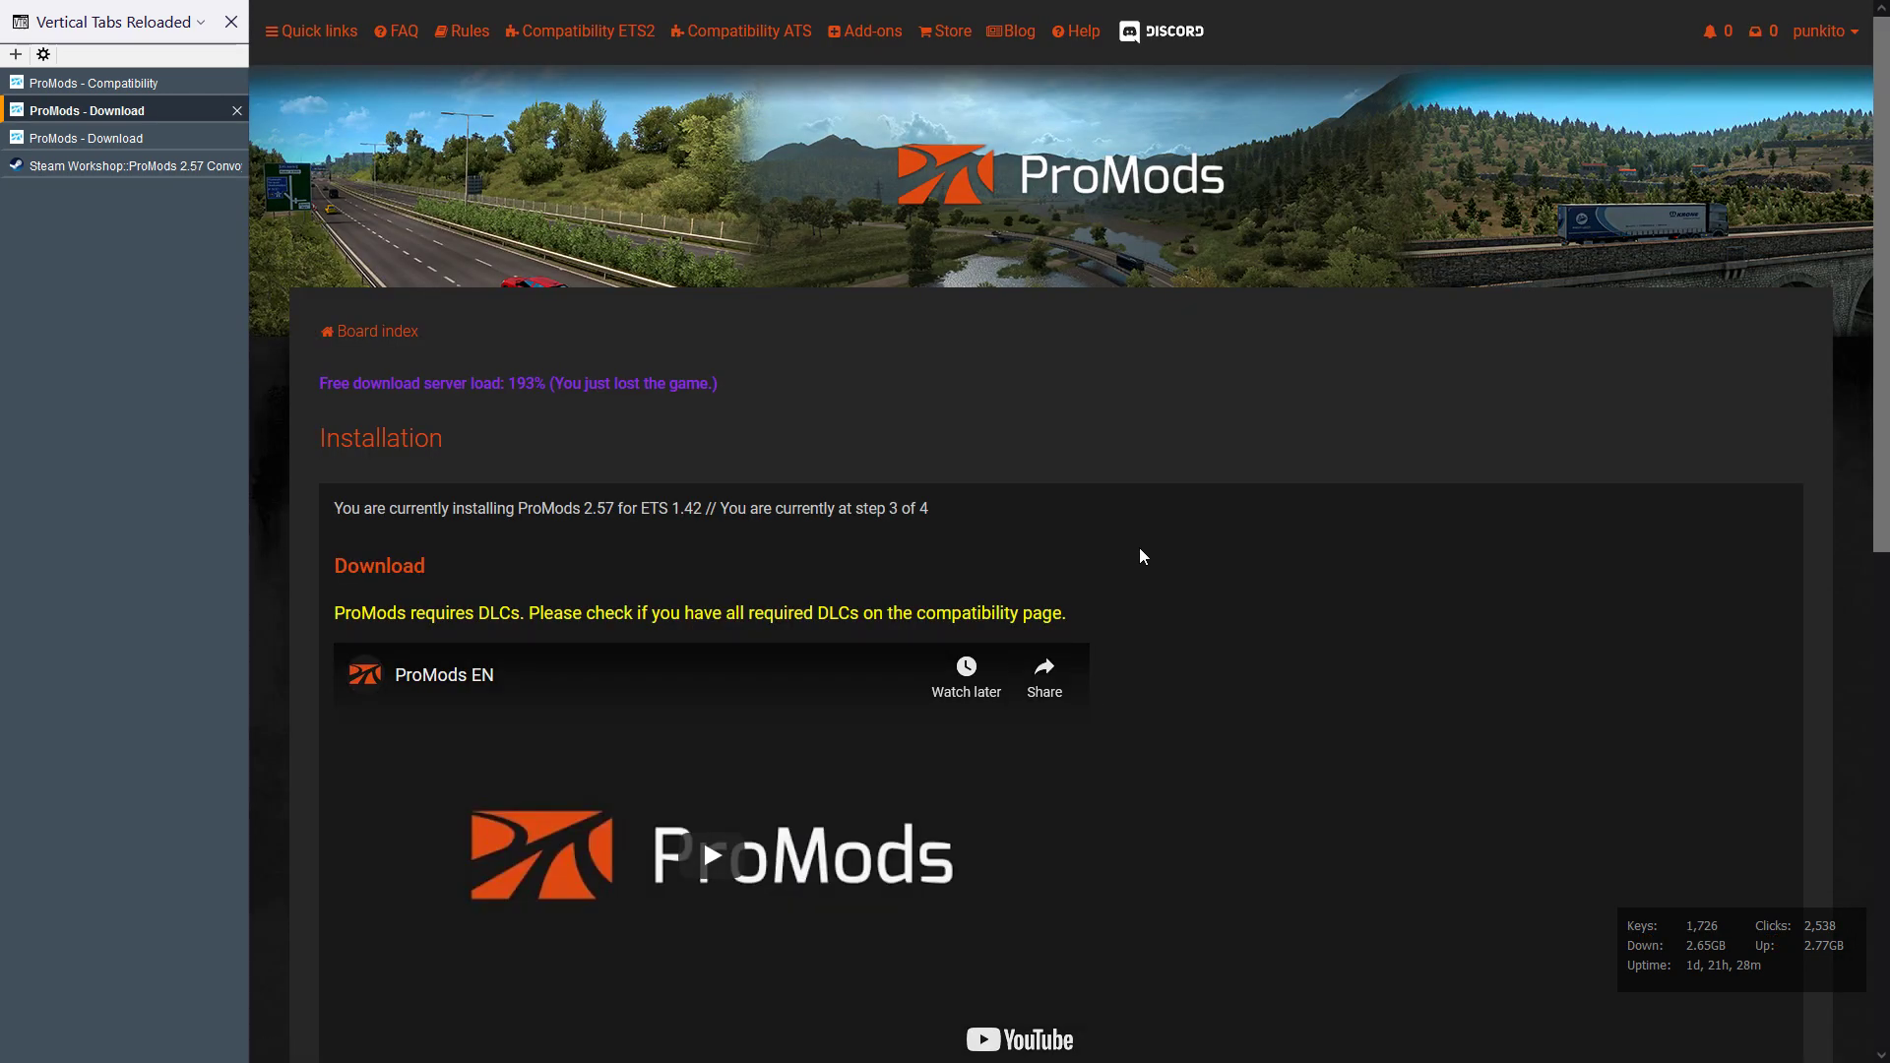
Look through the multipack archives and unpacking notes in step 3, and play the ProMods EN tutorial video briefly.
scroll(1140, 557, "down", 3)
scroll(1140, 557, "down", 1)
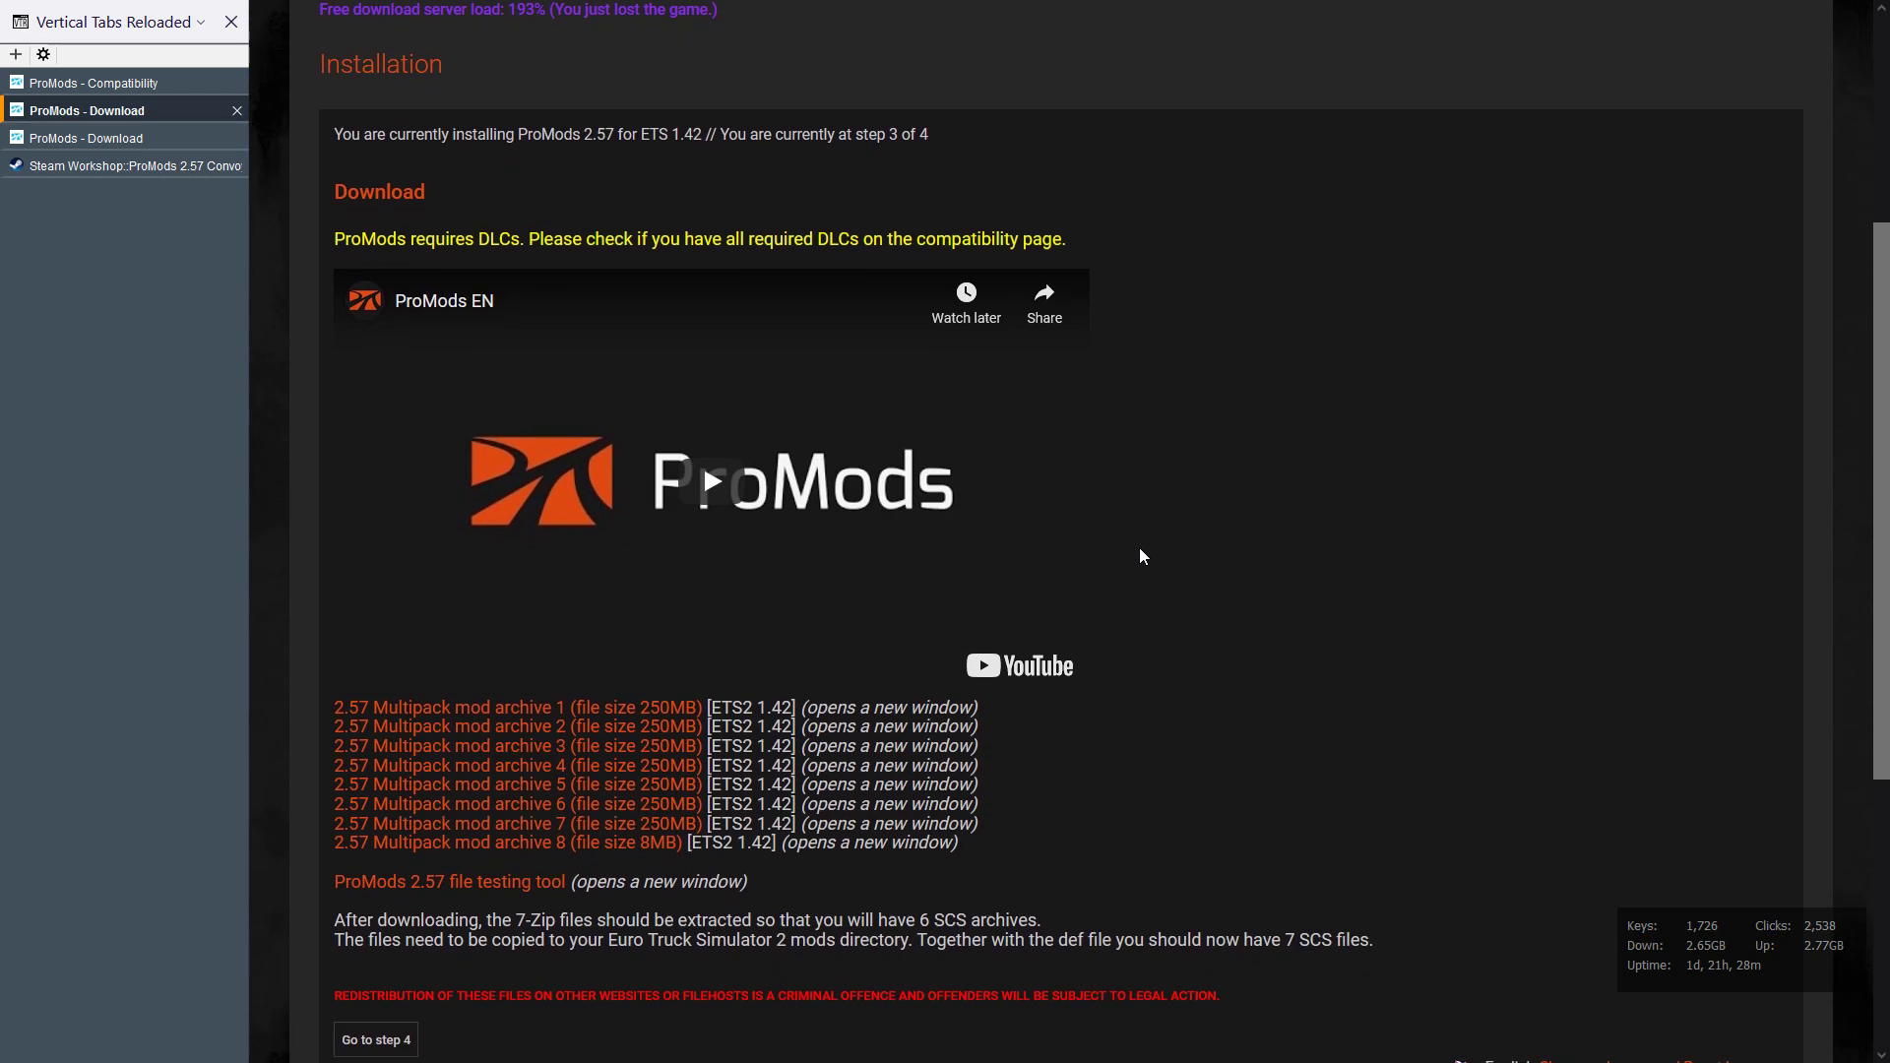
scroll(1139, 557, "up", 3)
scroll(1156, 553, "down", 3)
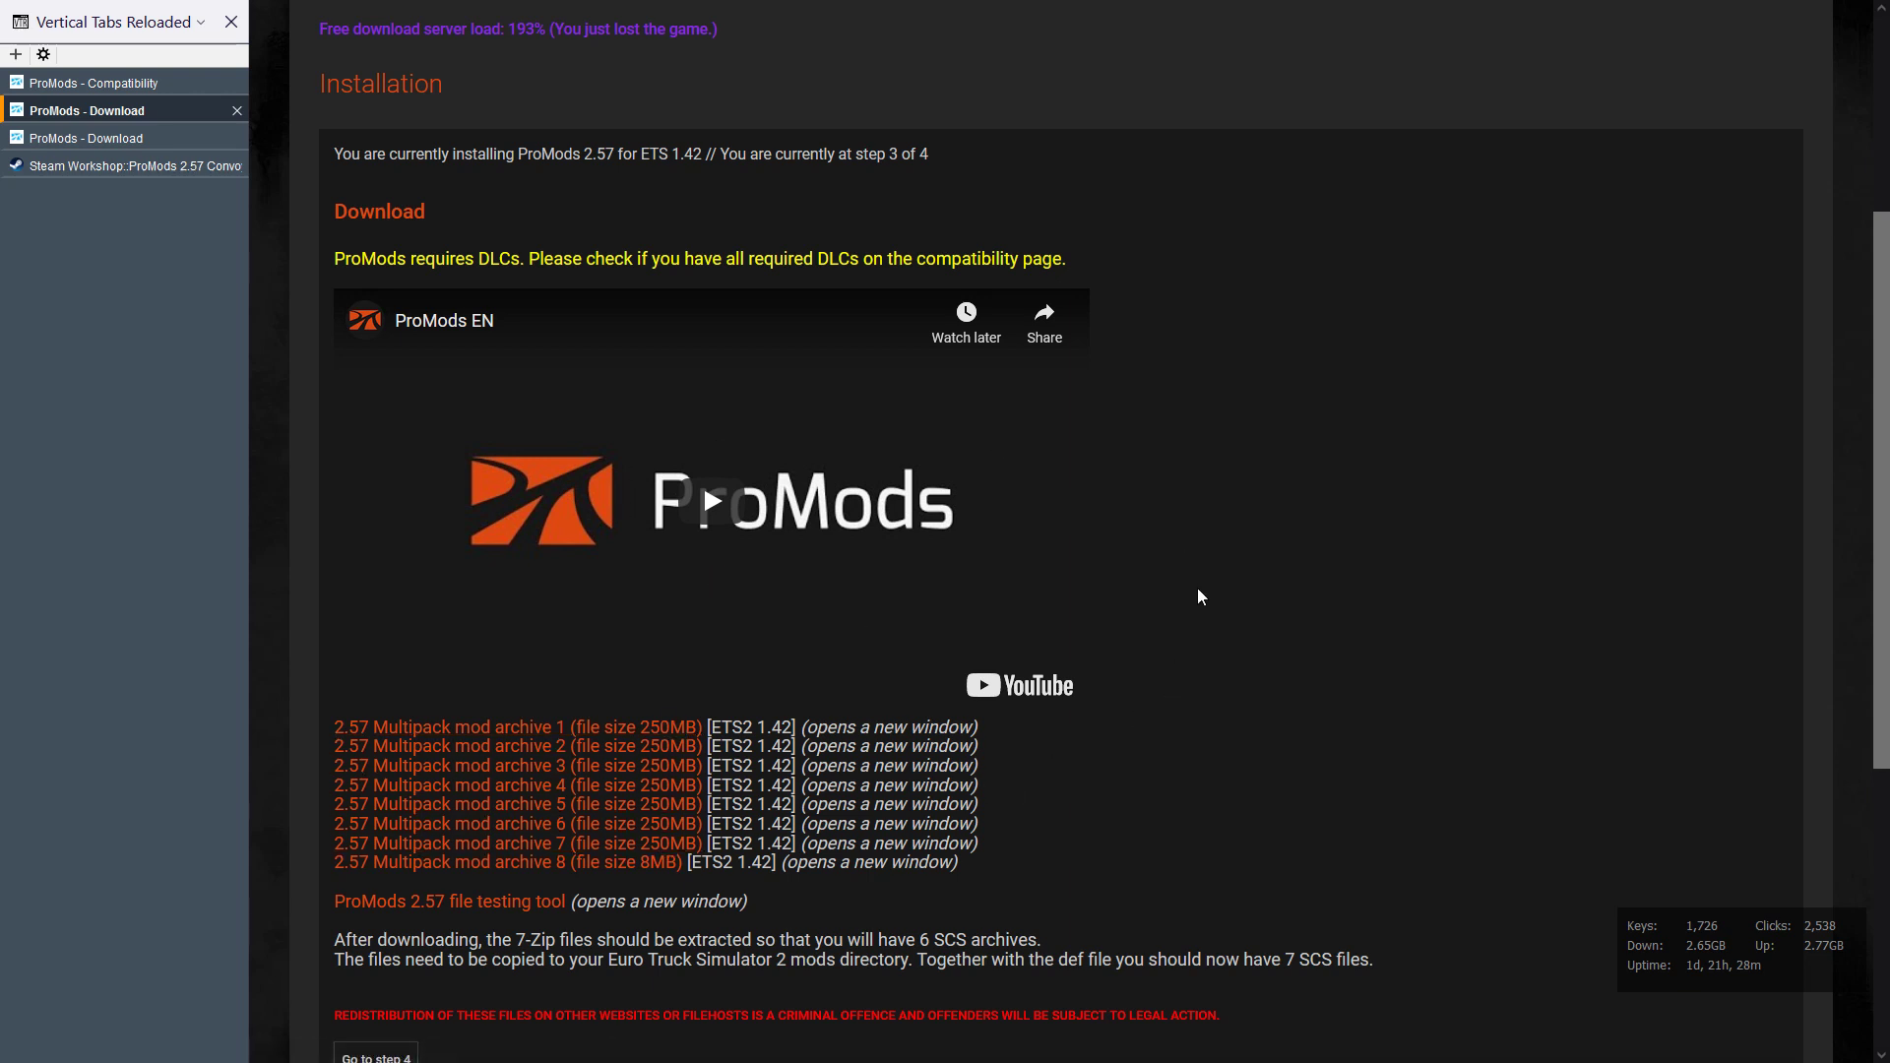
scroll(1201, 597, "down", 1)
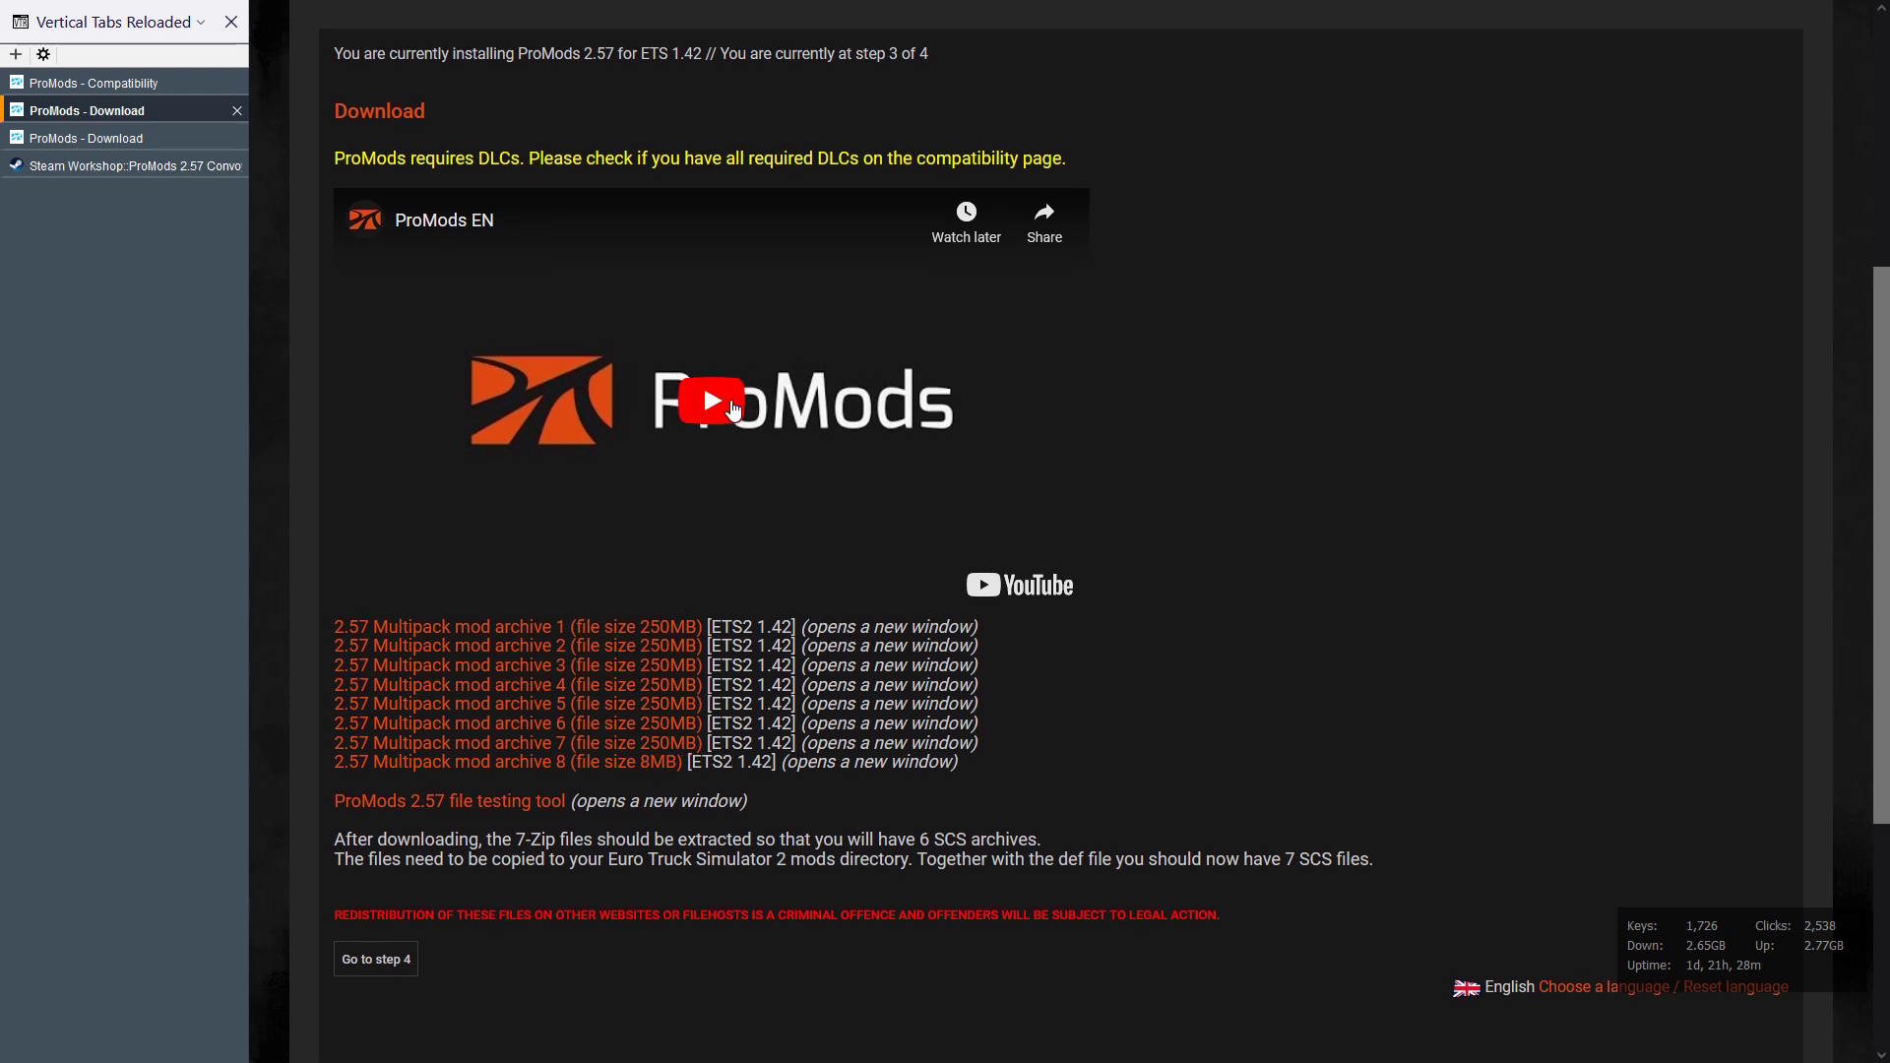
left_click(730, 401)
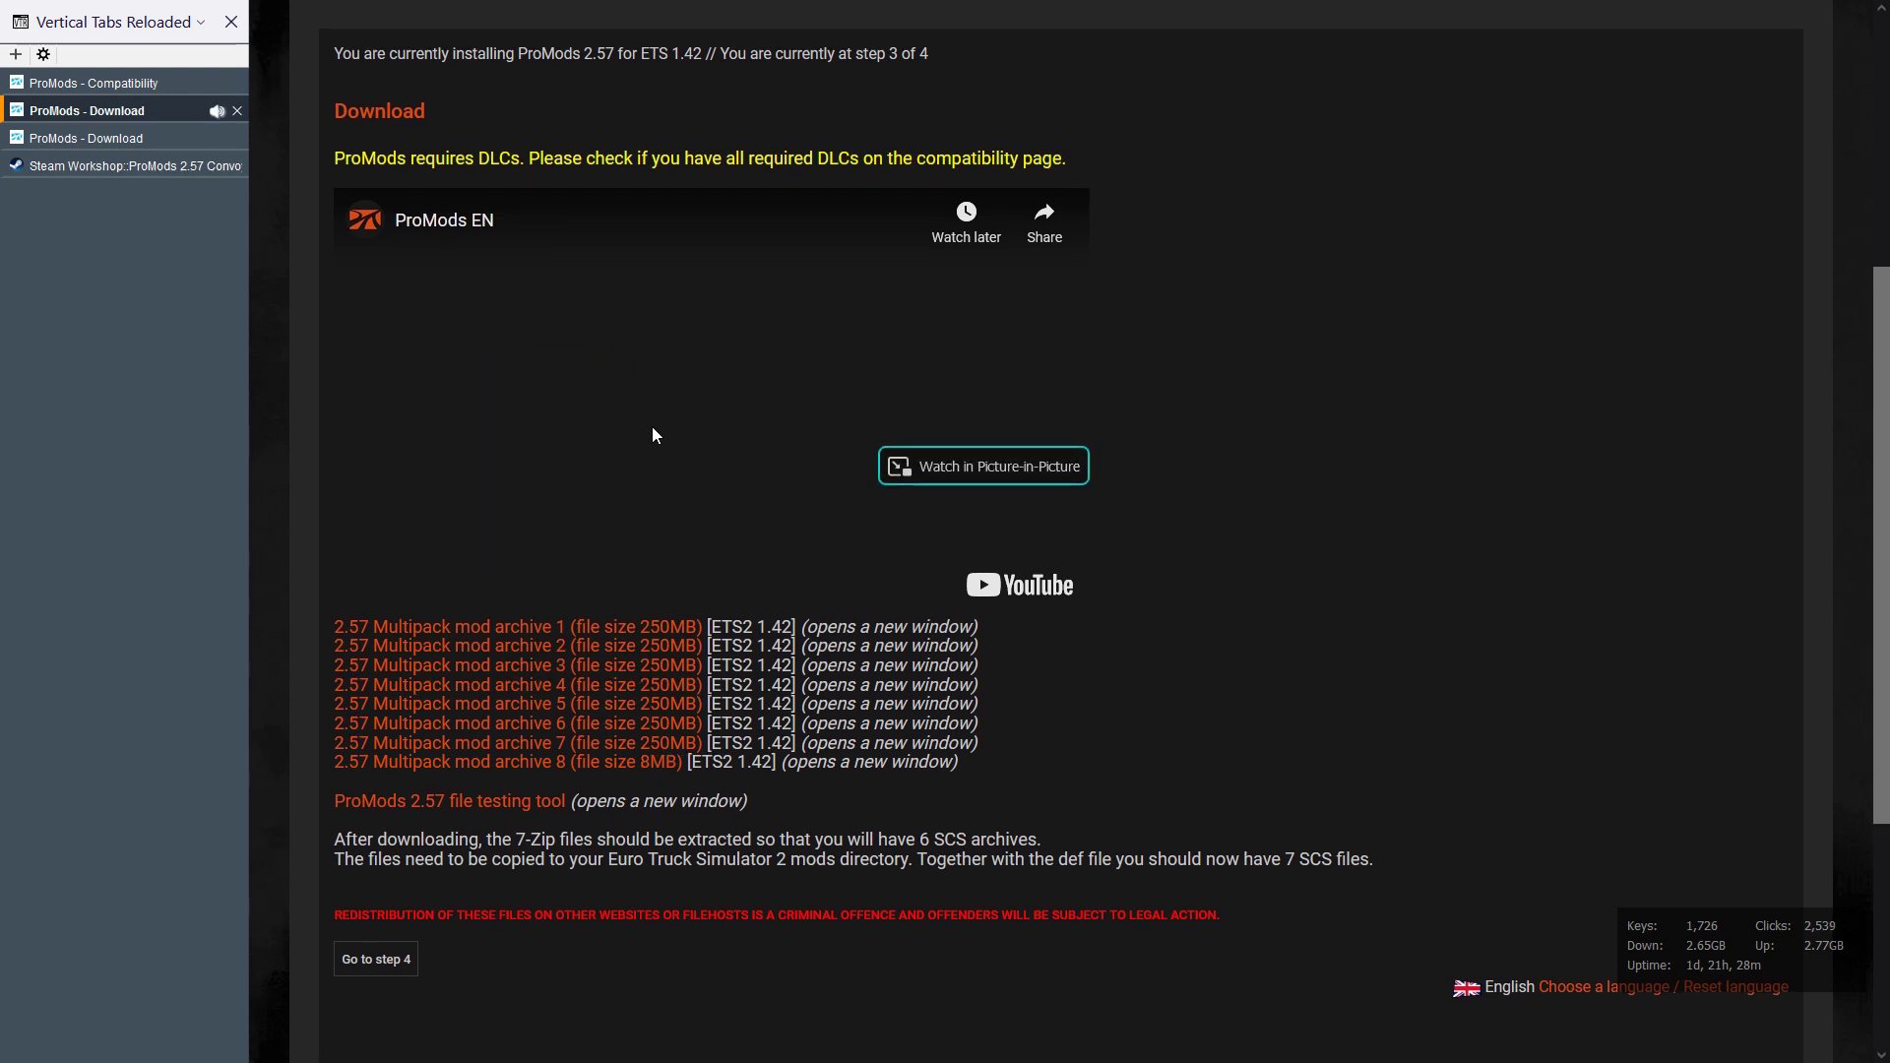
left_click(686, 417)
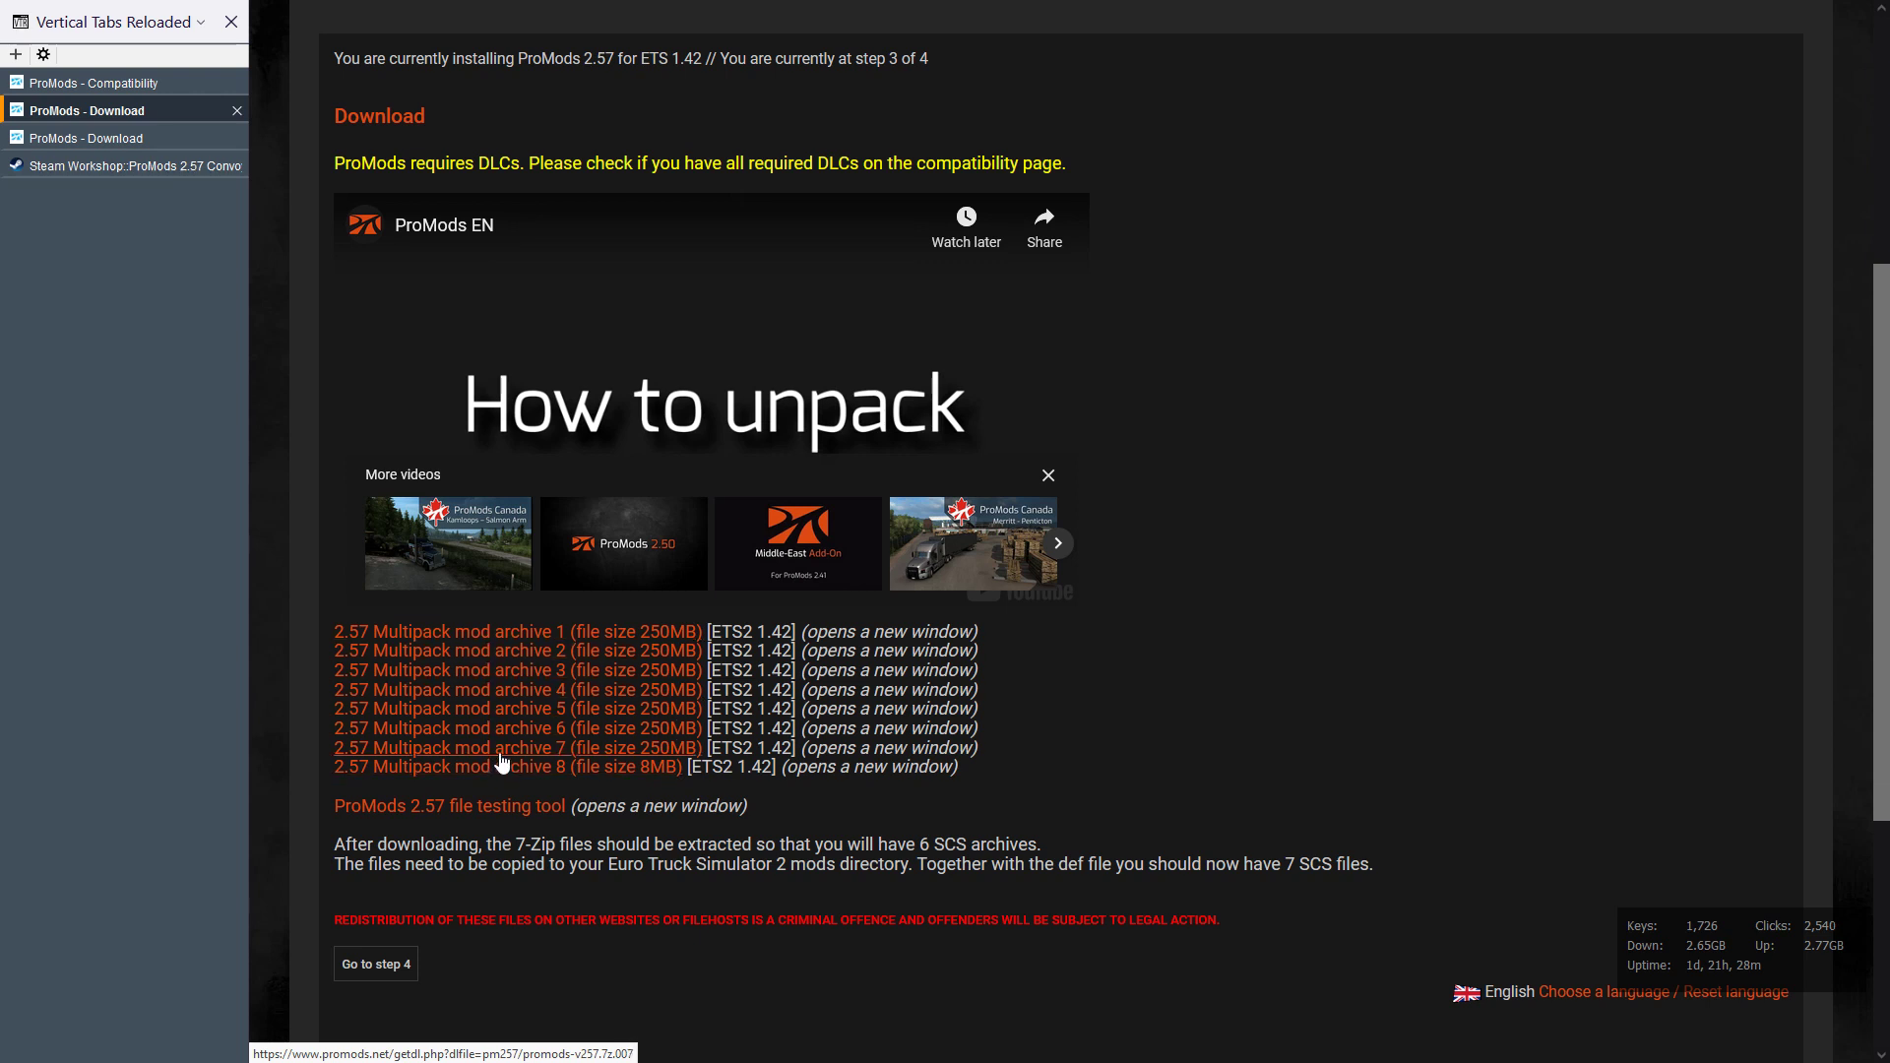
Download multipack mod archive 1, saving promods-v257.7z.001 to disk, and check its download progress.
left_click(517, 635)
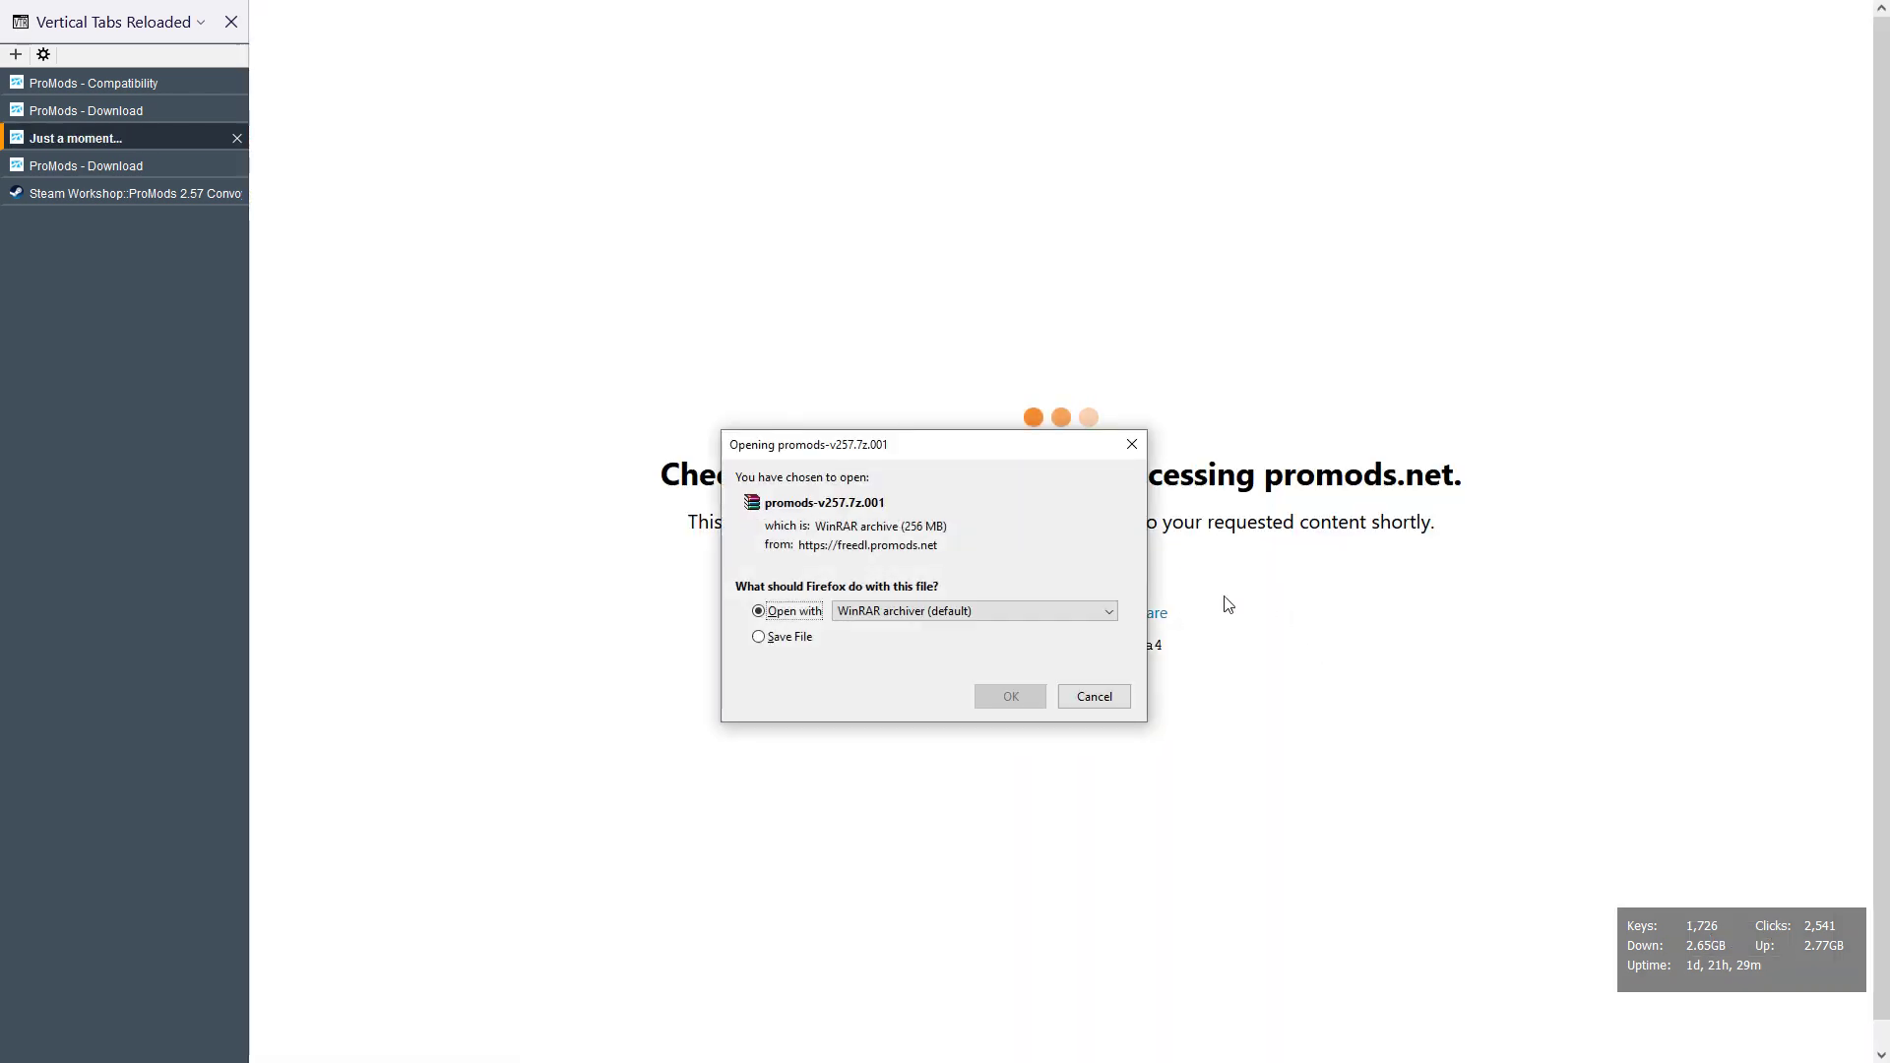
left_click(772, 638)
left_click(1011, 697)
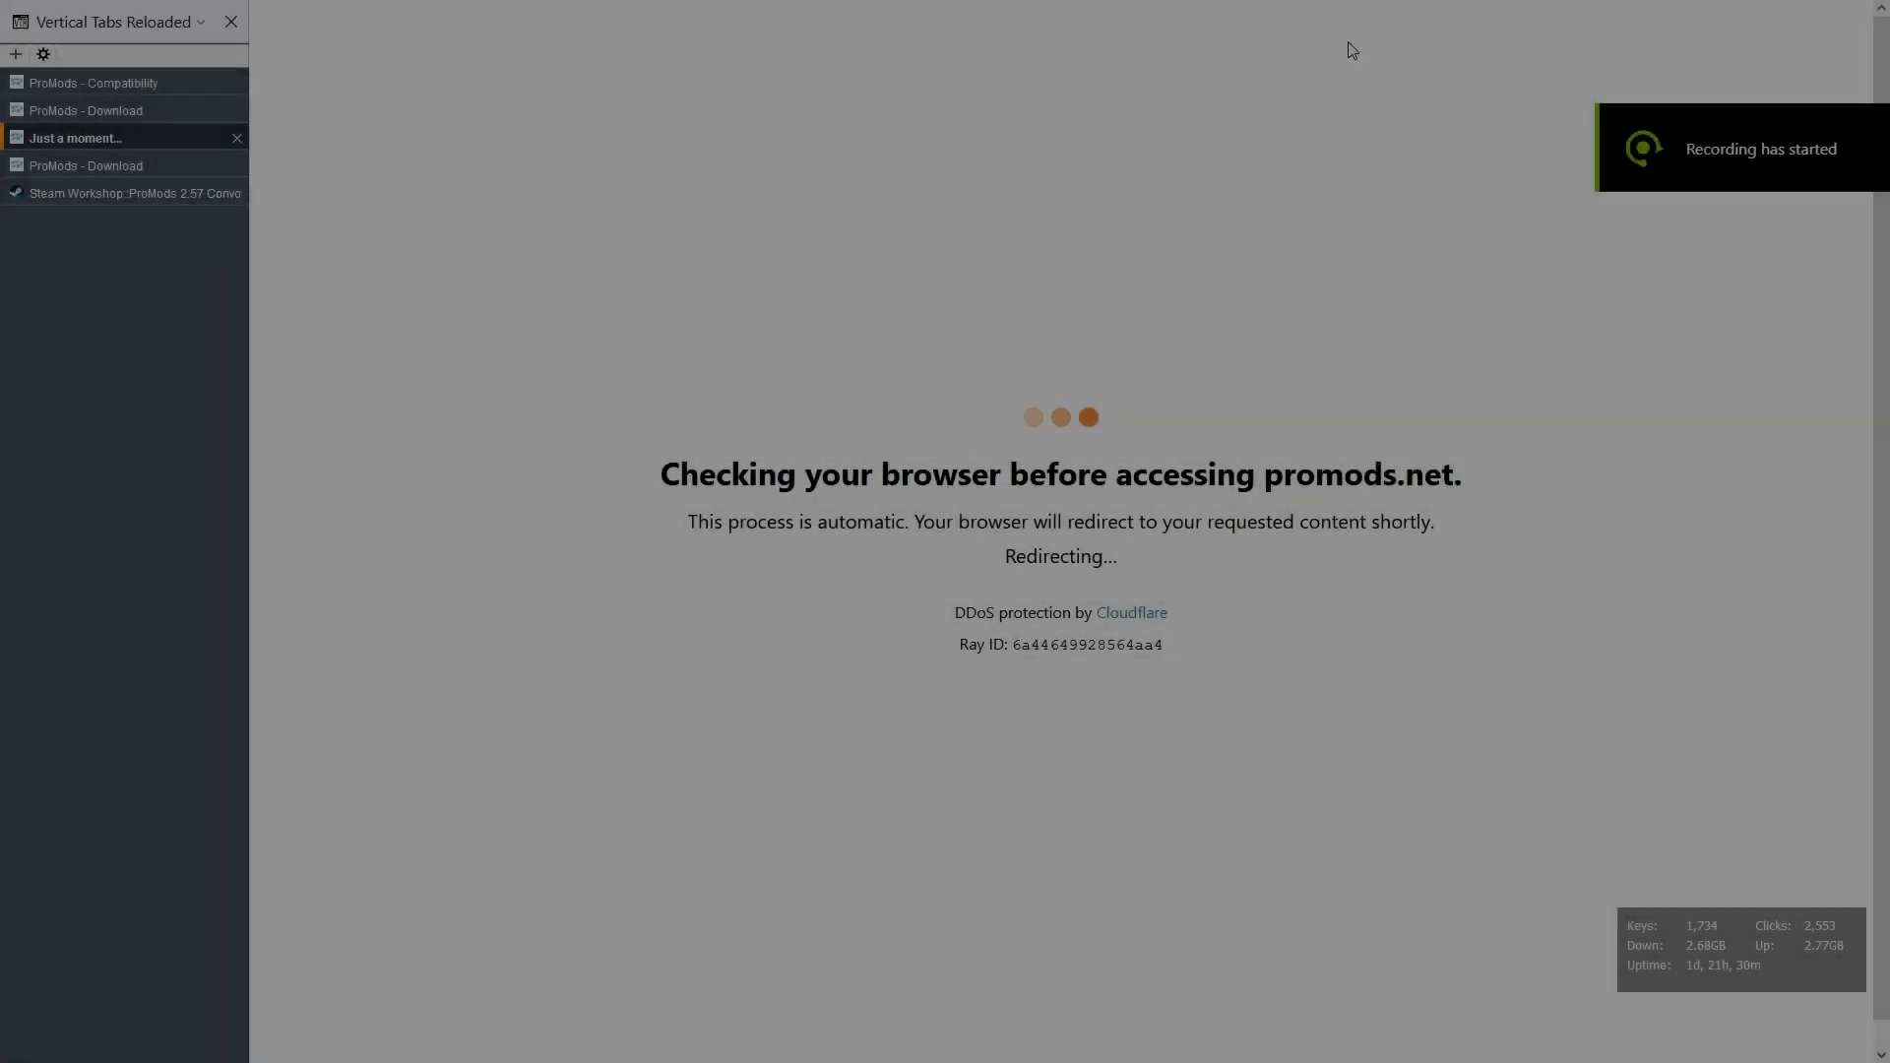
mouse_move(1619, 65)
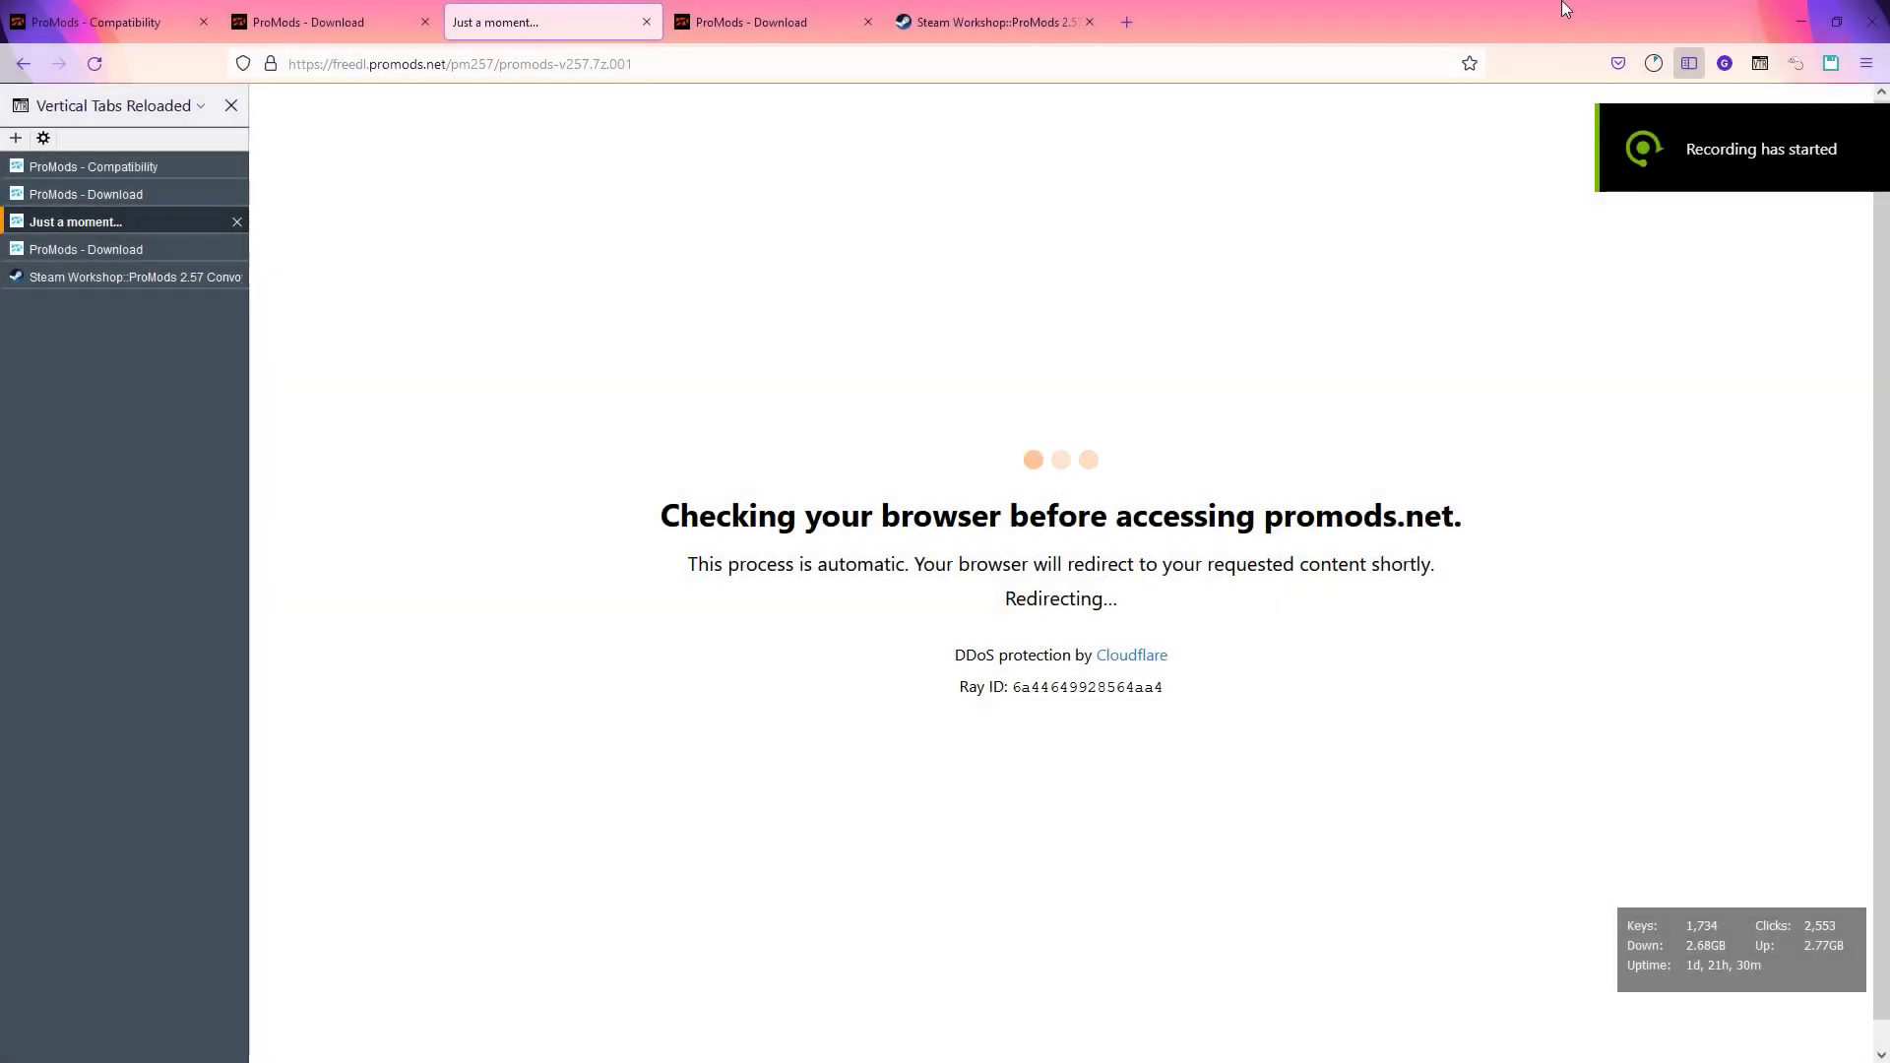
left_click(1654, 63)
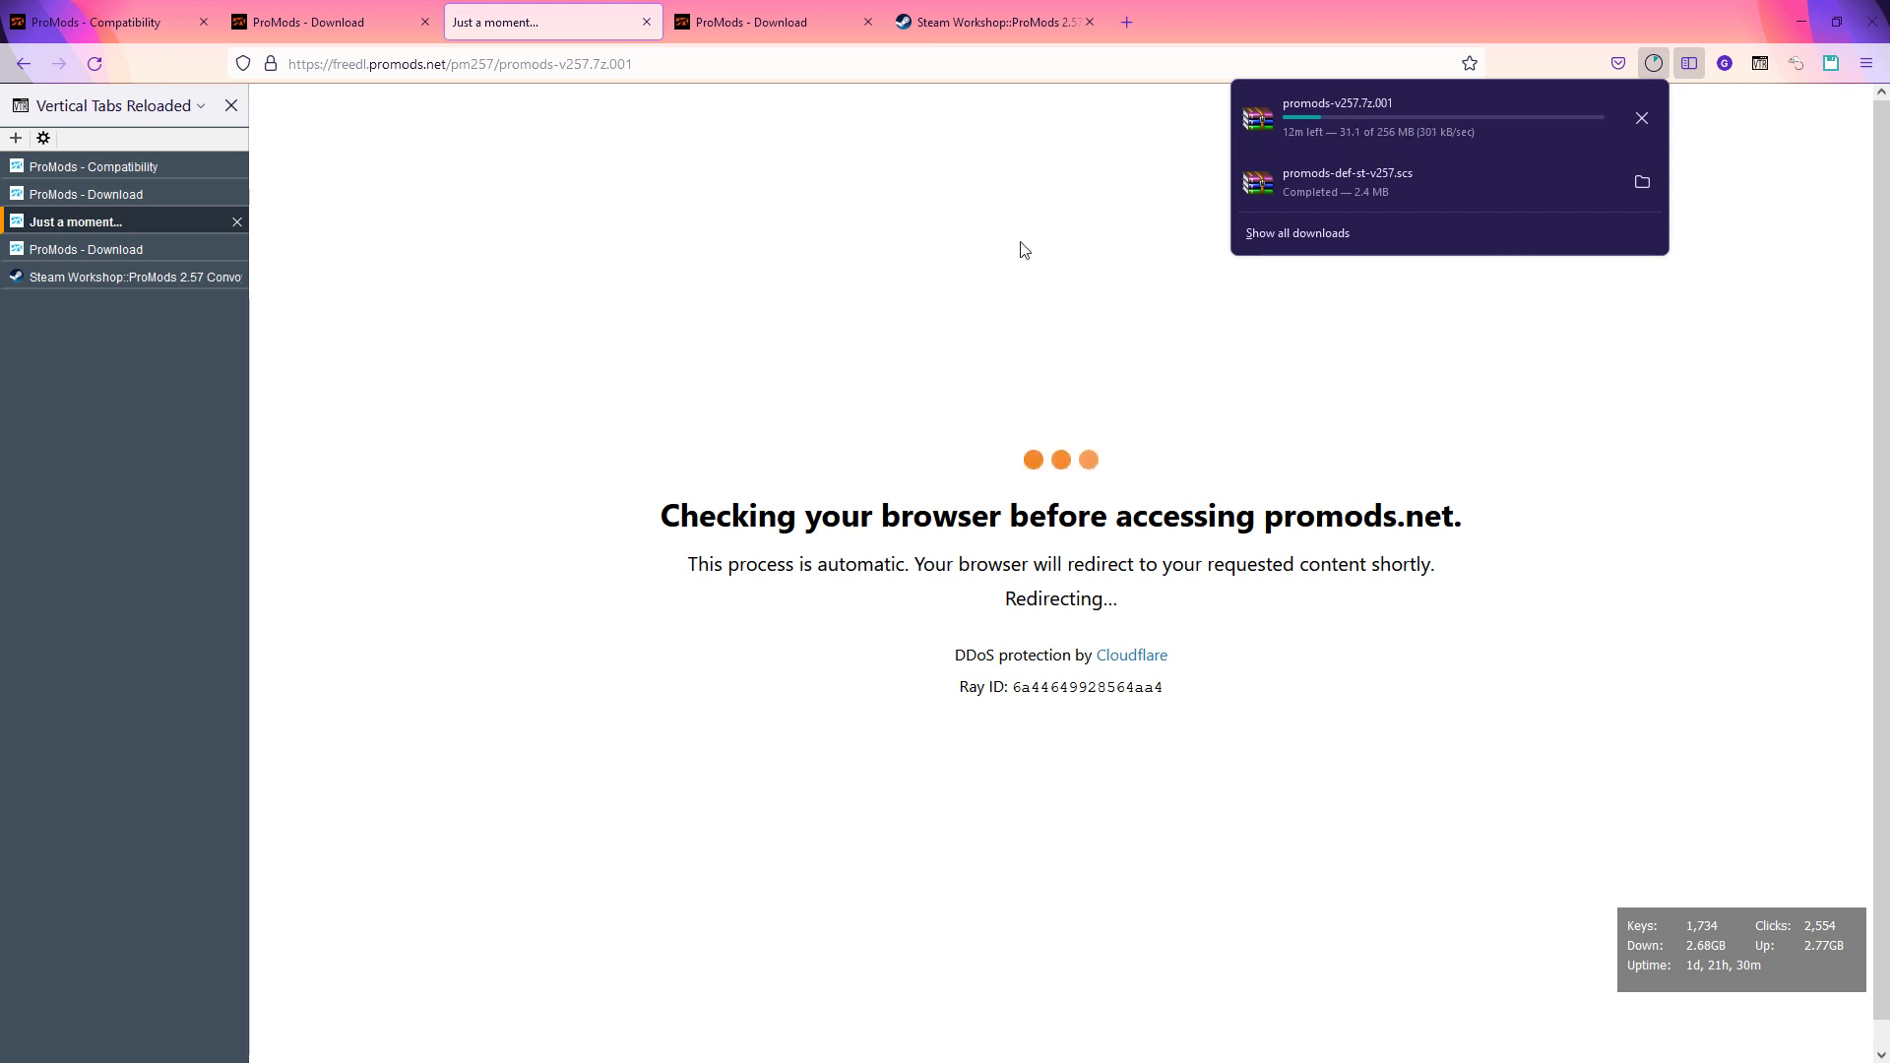
Return to the step 3 archive list, download multipack mod archive 2 as promods-v257.7z.002, and check its progress.
left_click(83, 193)
key("F11")
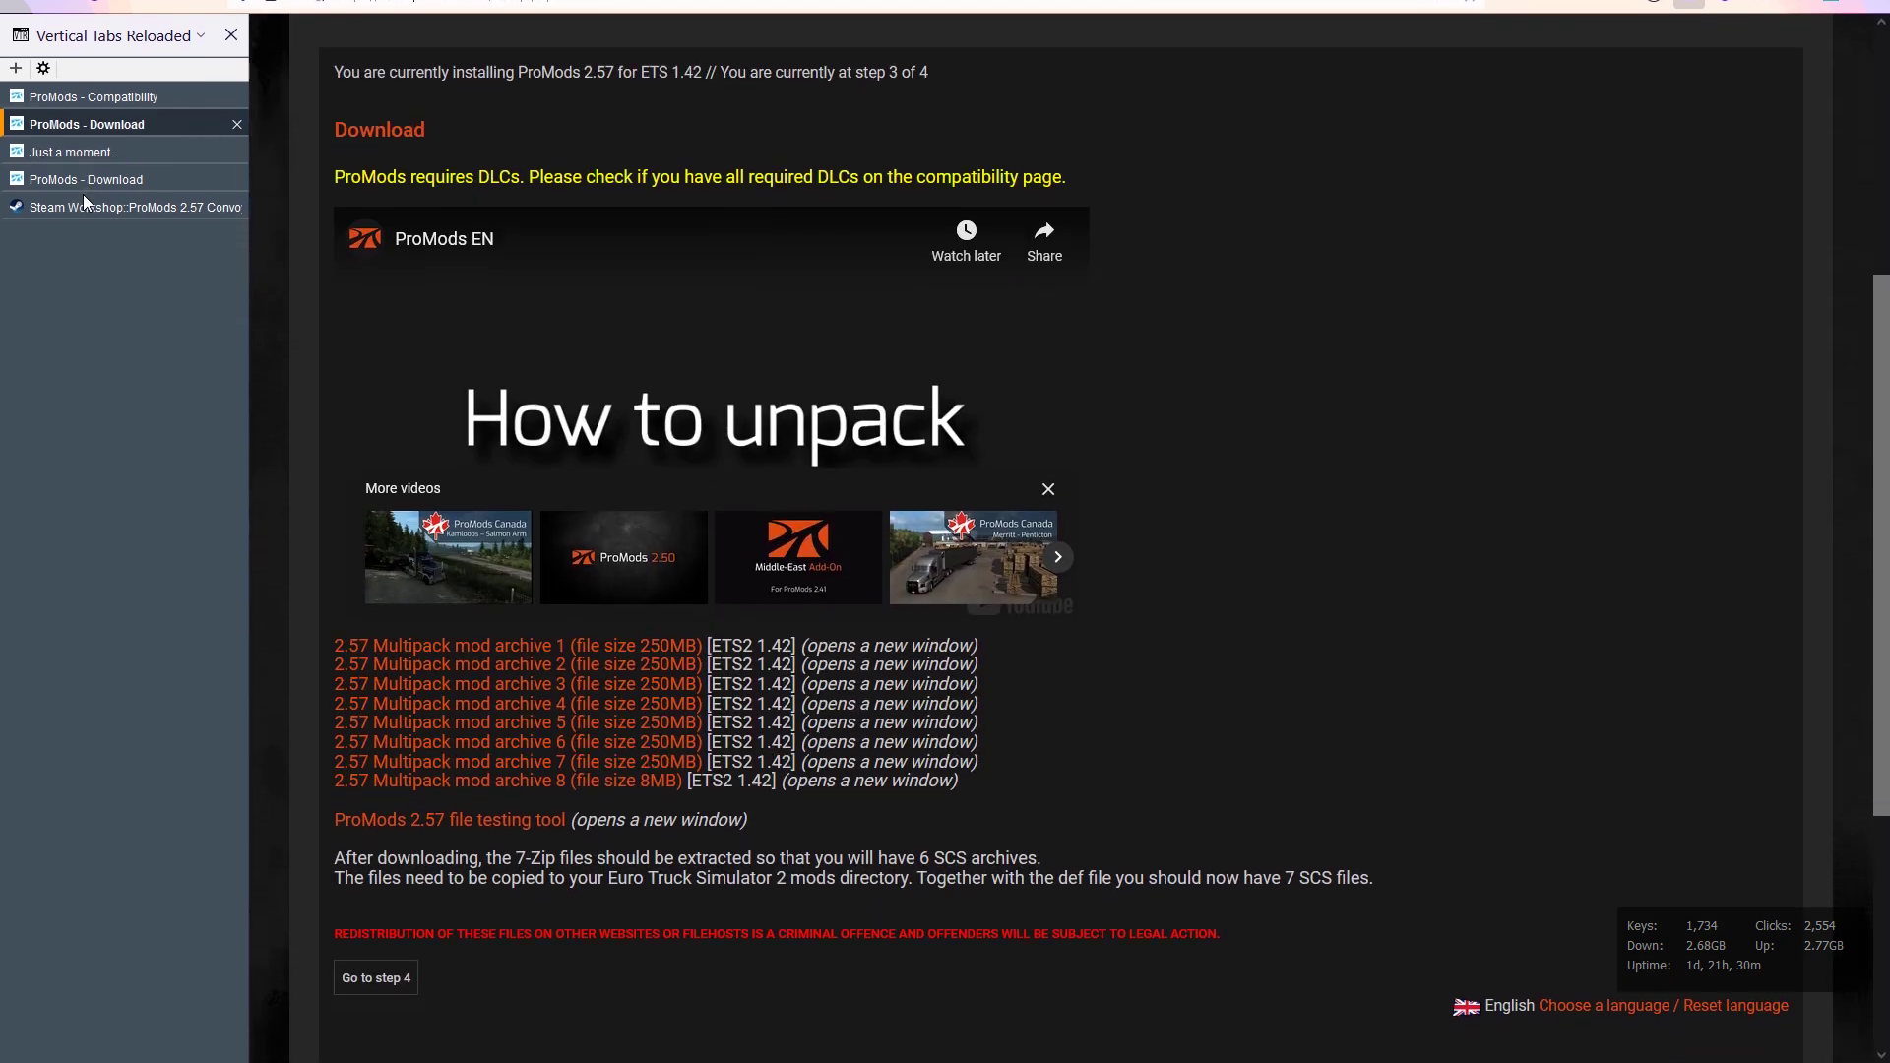
left_click(622, 648)
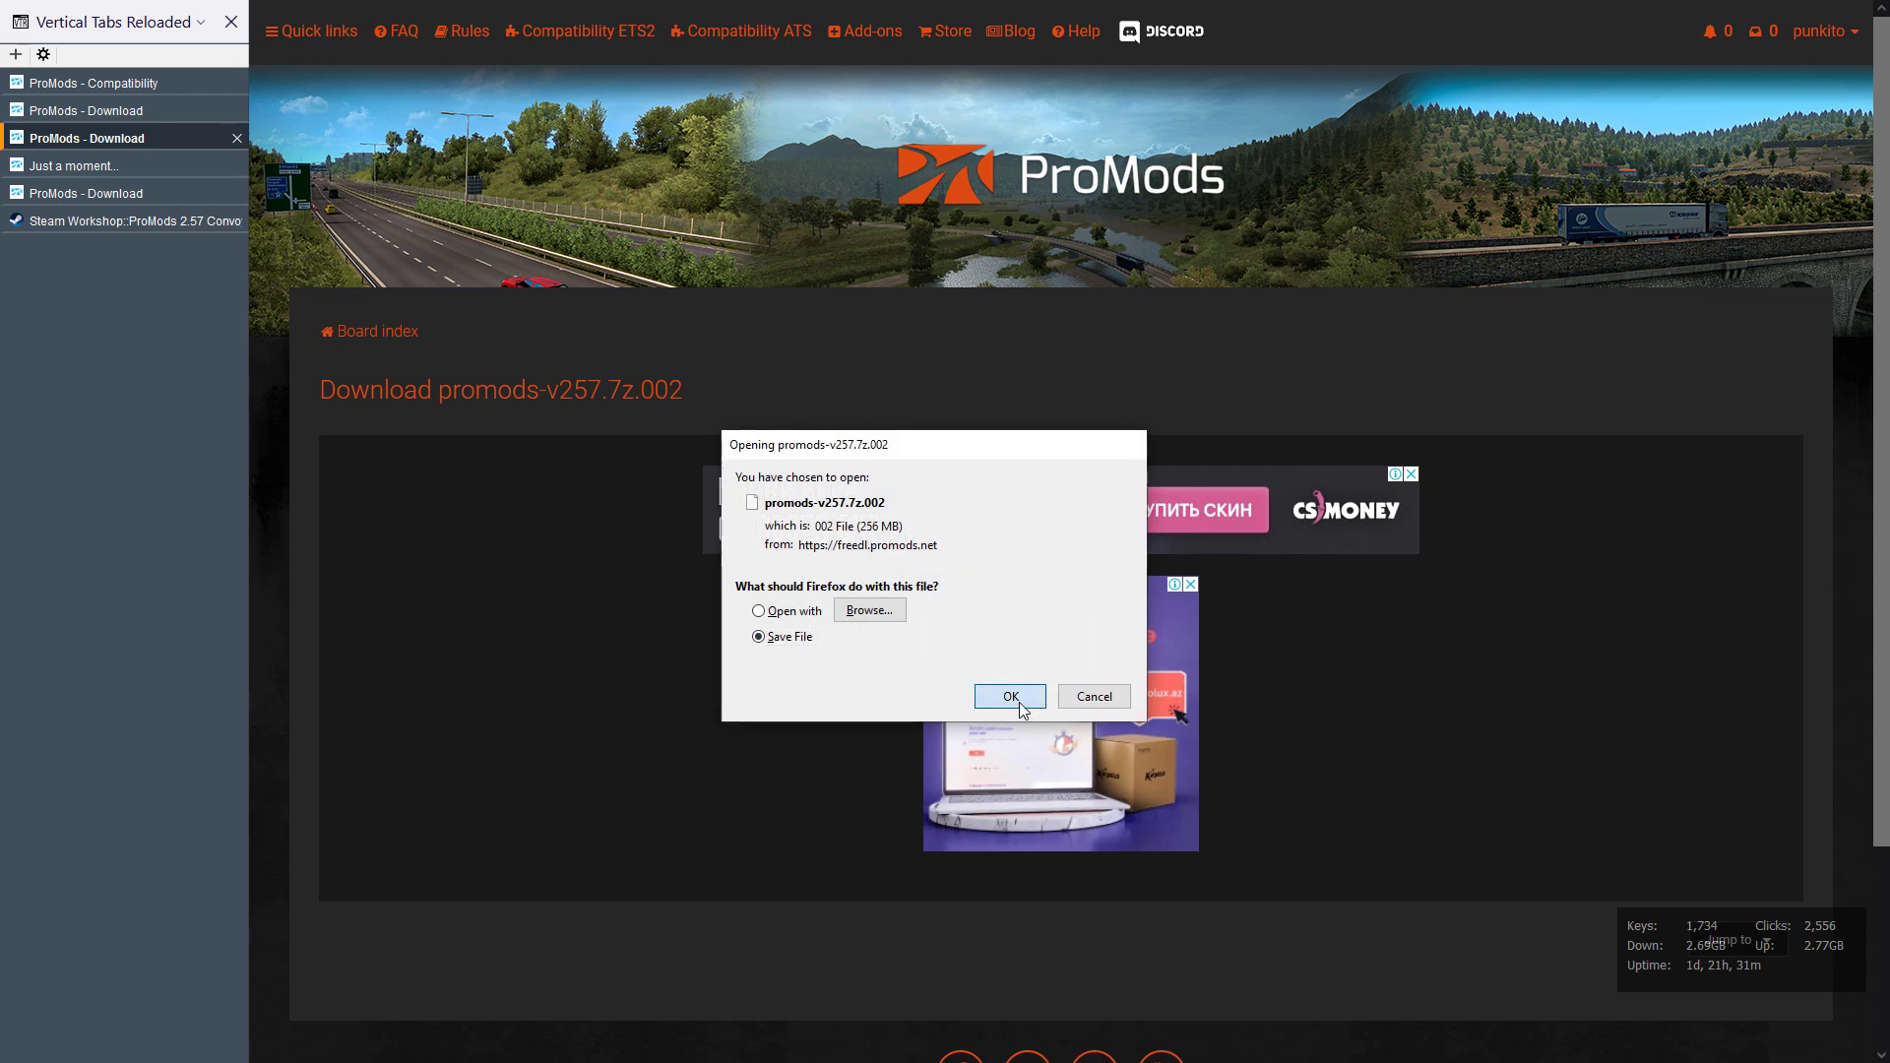
left_click(1011, 696)
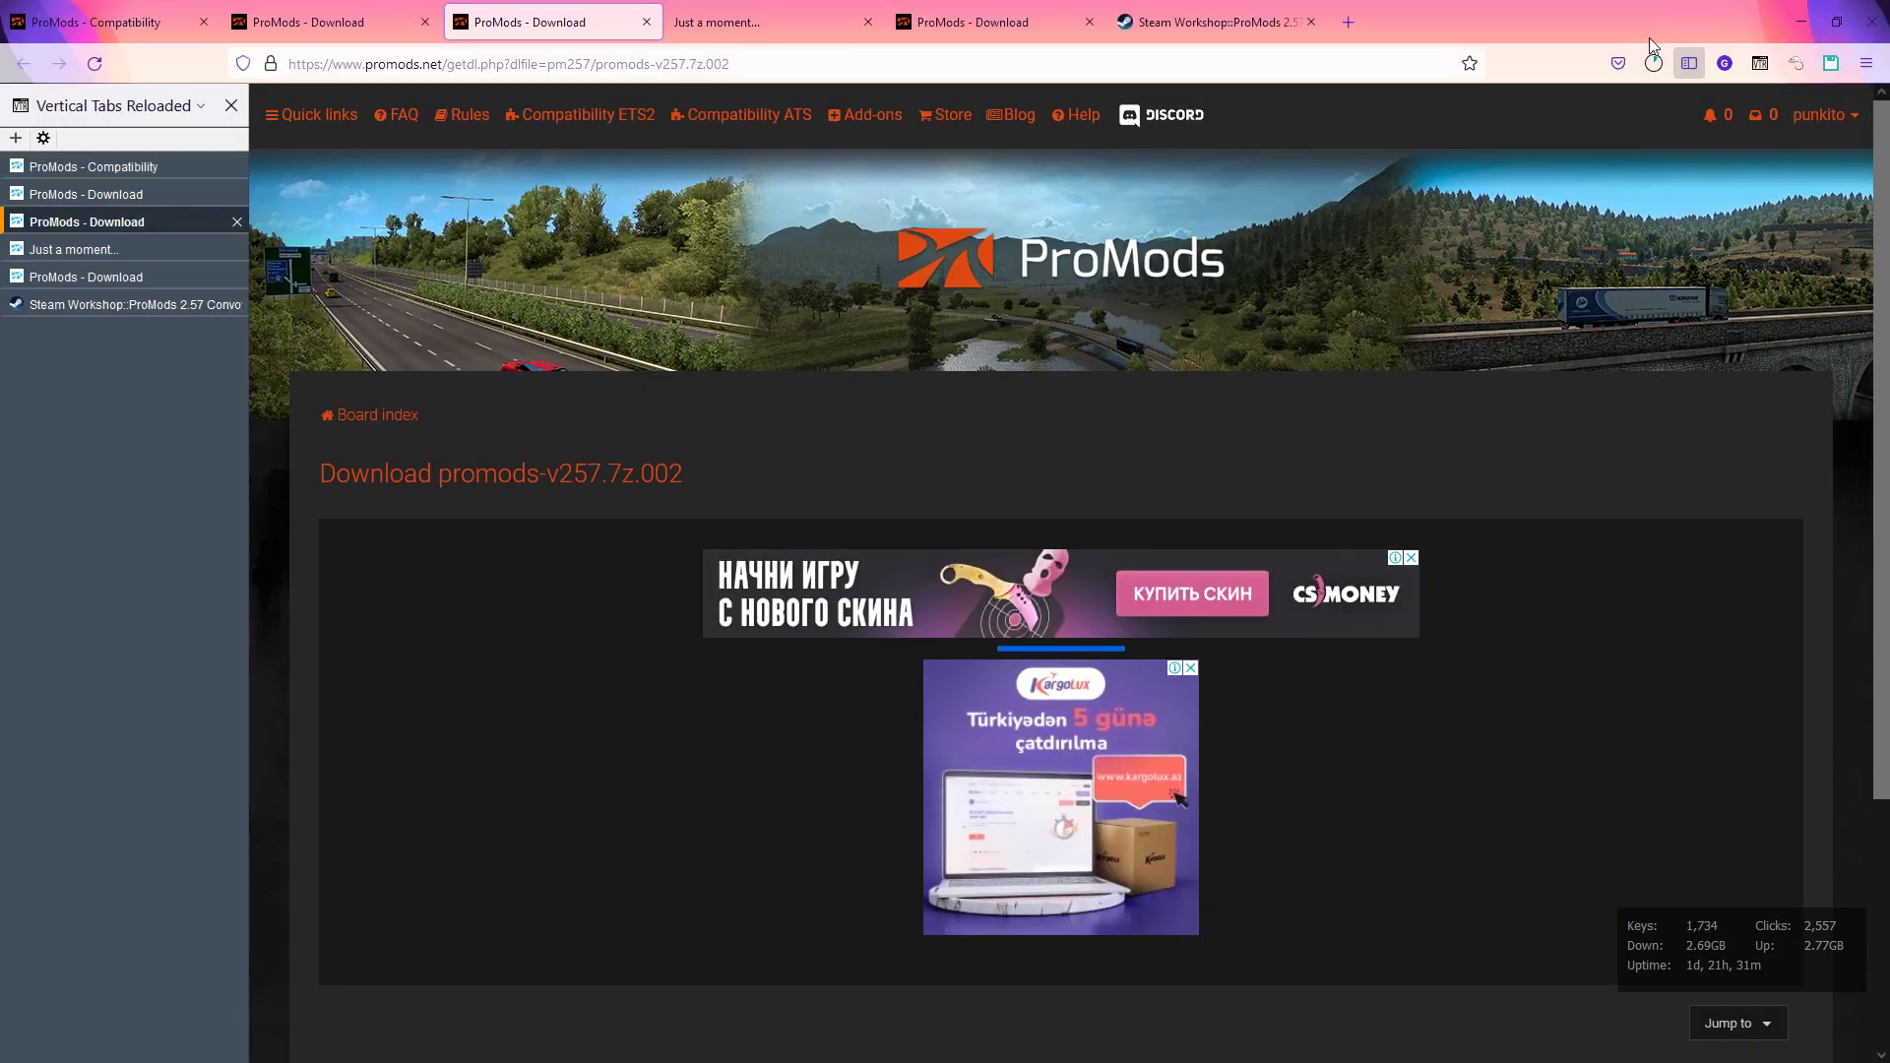
left_click(1652, 63)
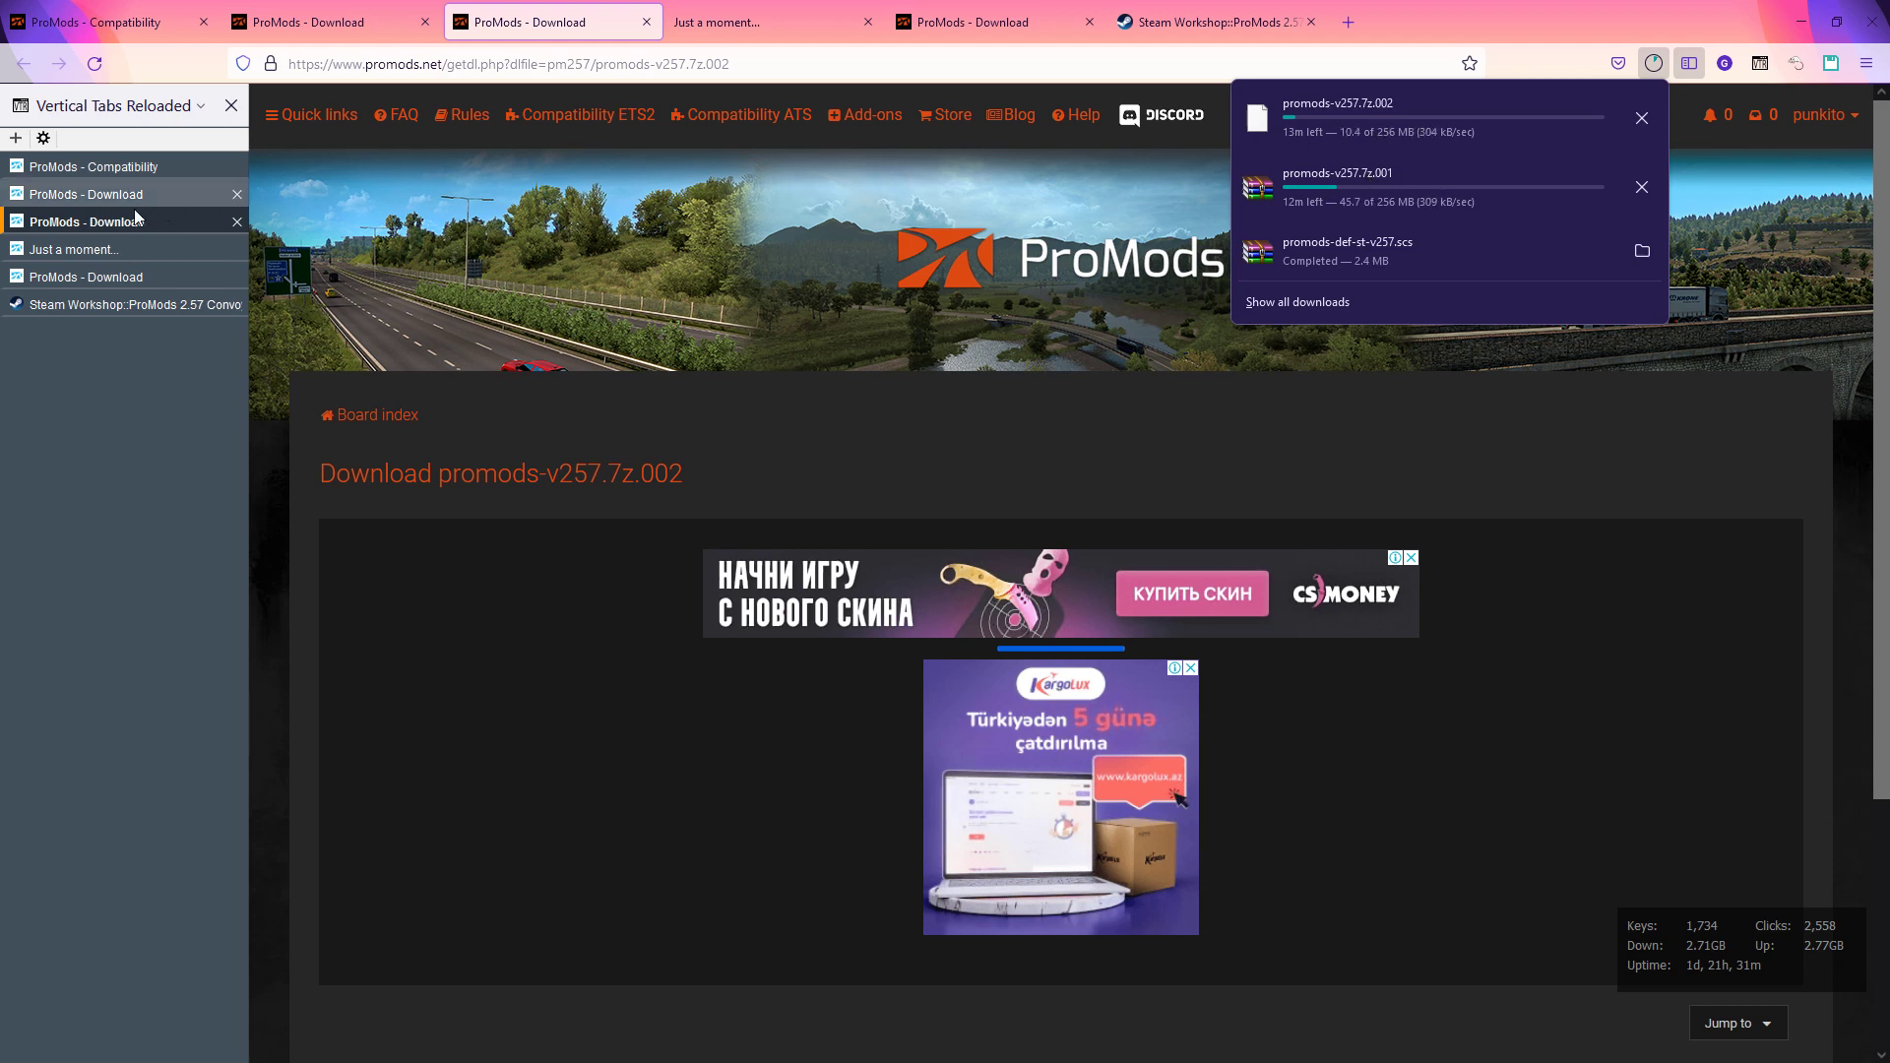
Read the page about the free download connection limit, and check the server load and archive list on the step 3 page.
left_click(106, 199)
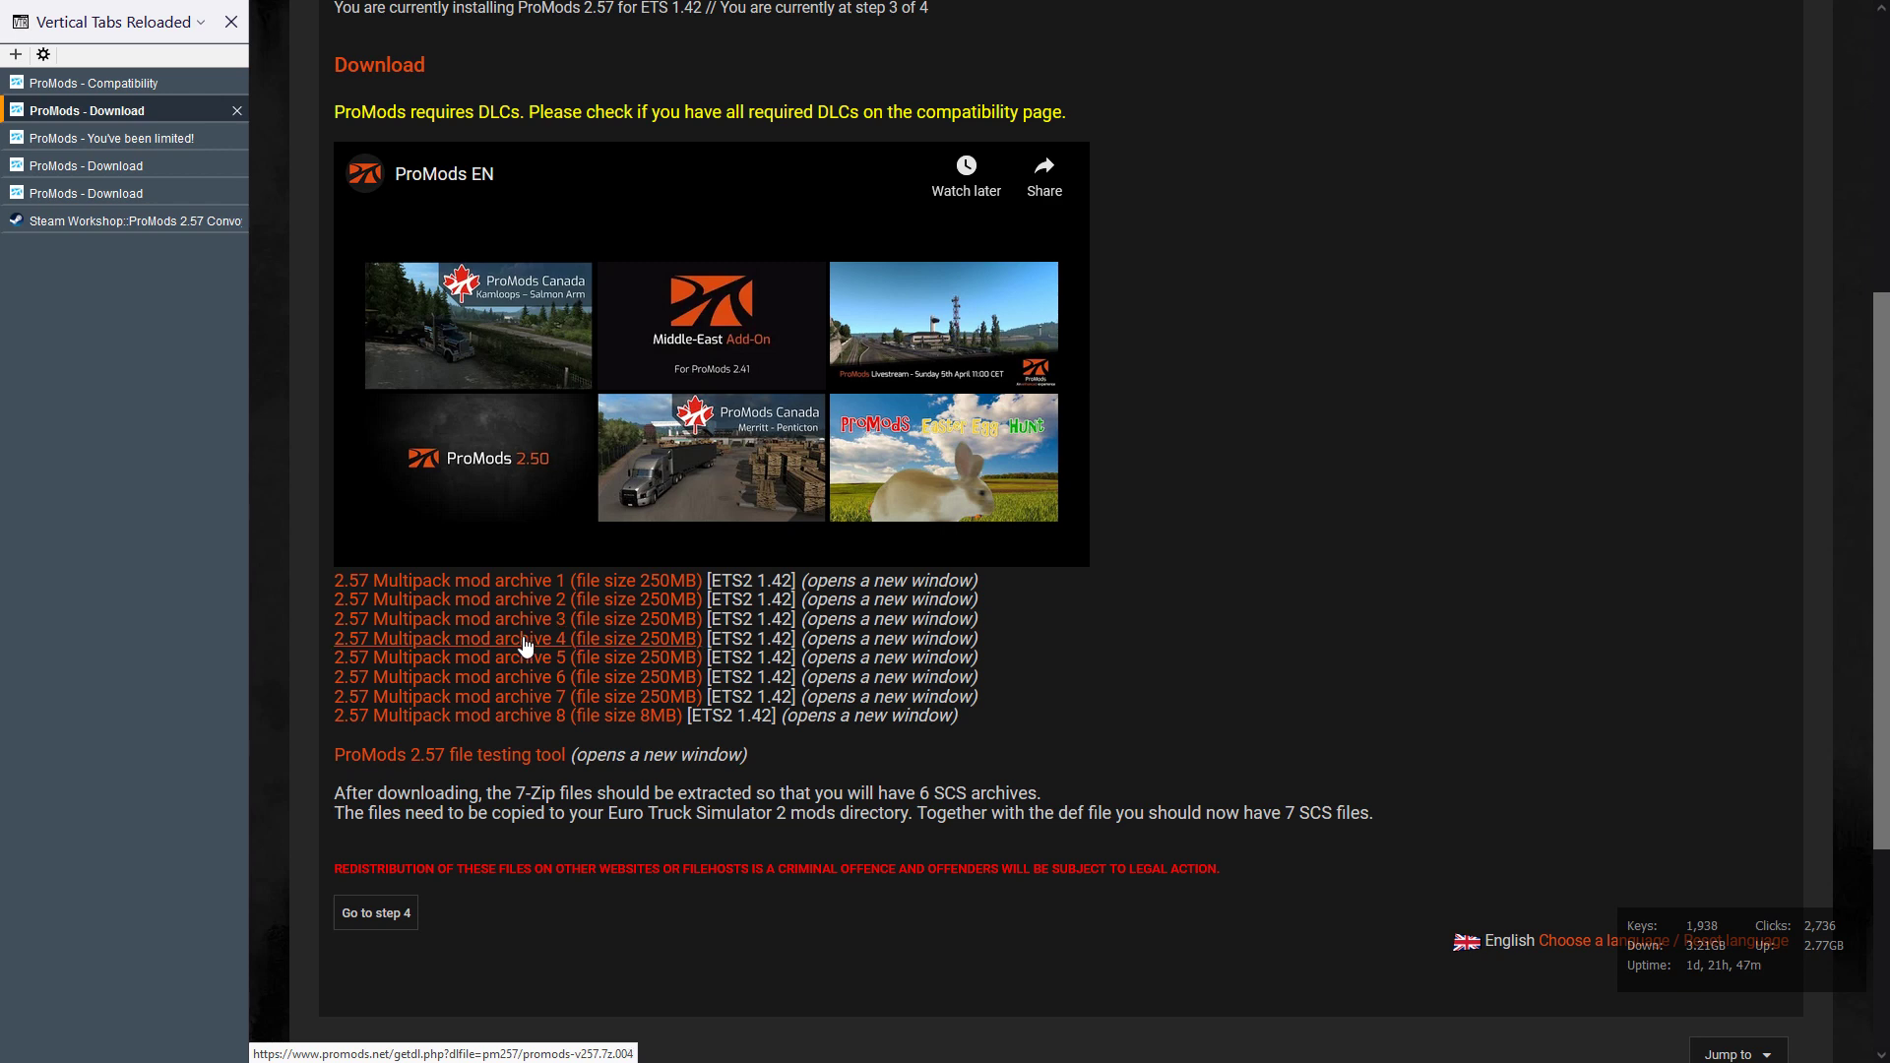
left_click(116, 134)
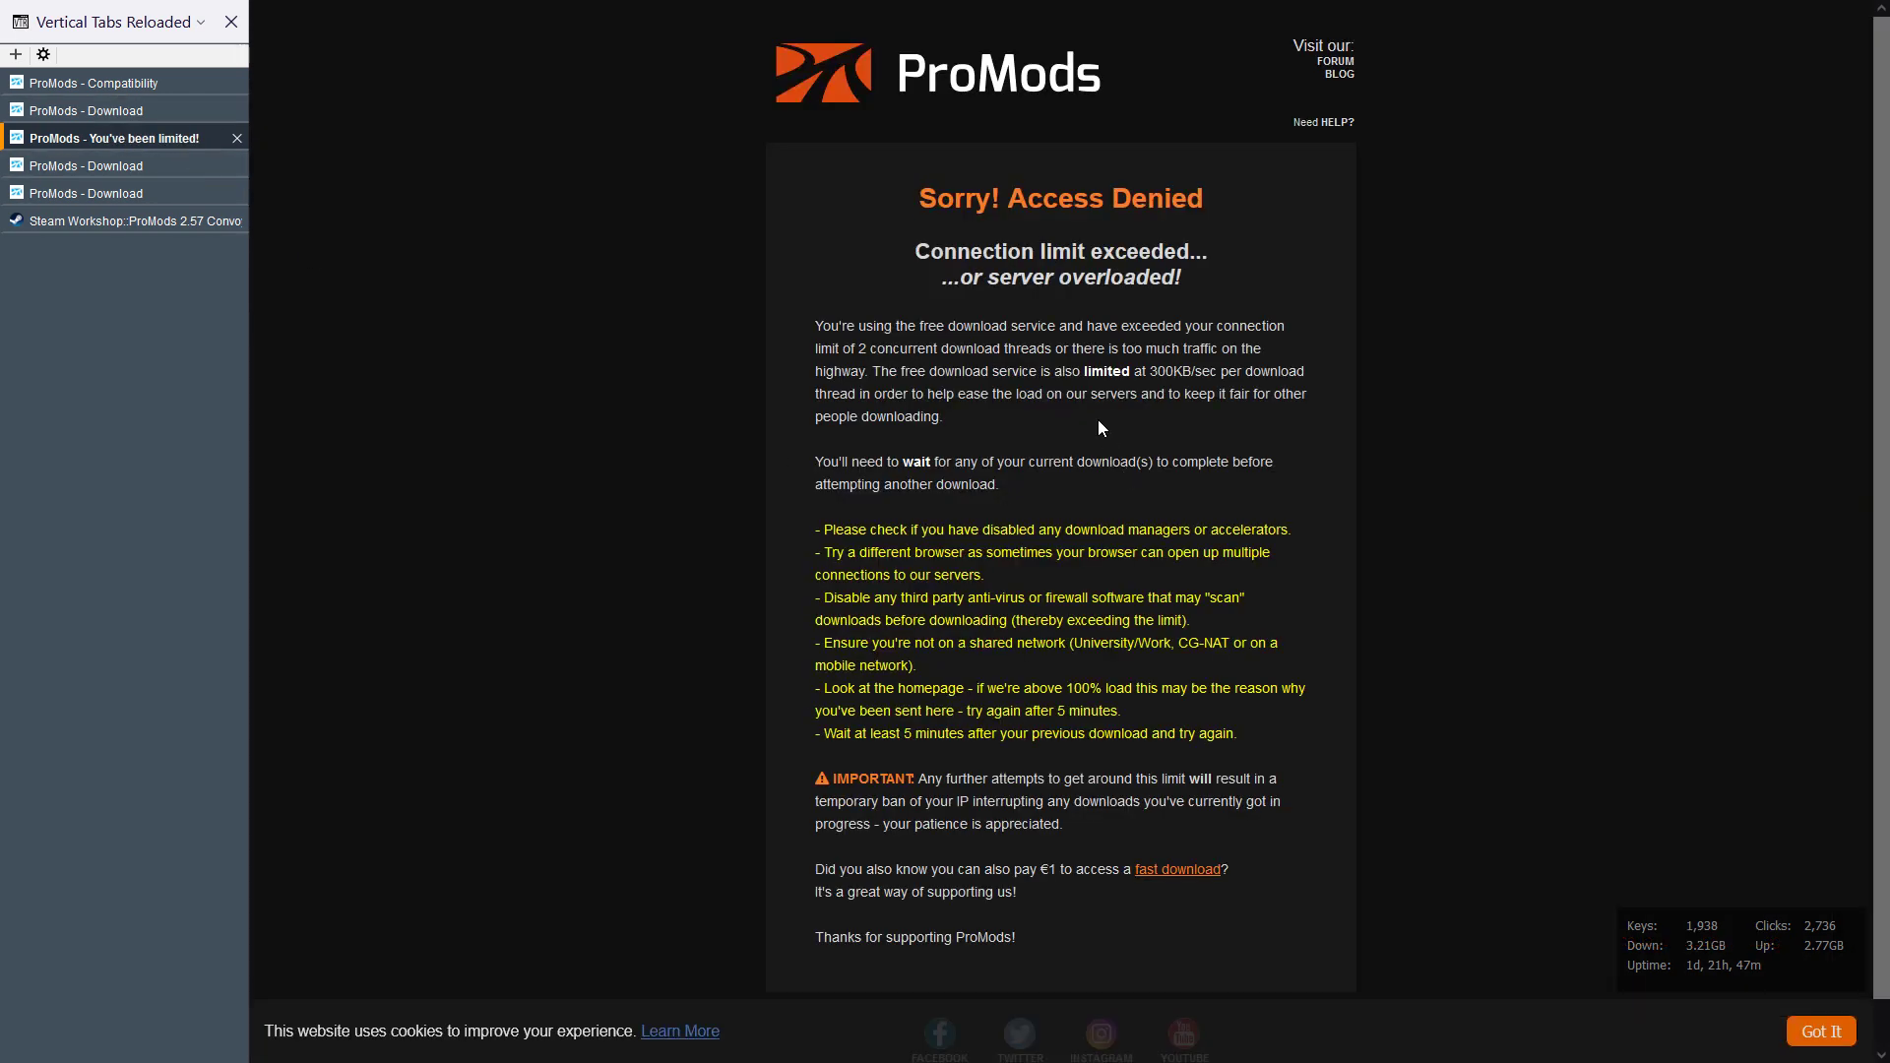
scroll(1282, 374, "down", 1)
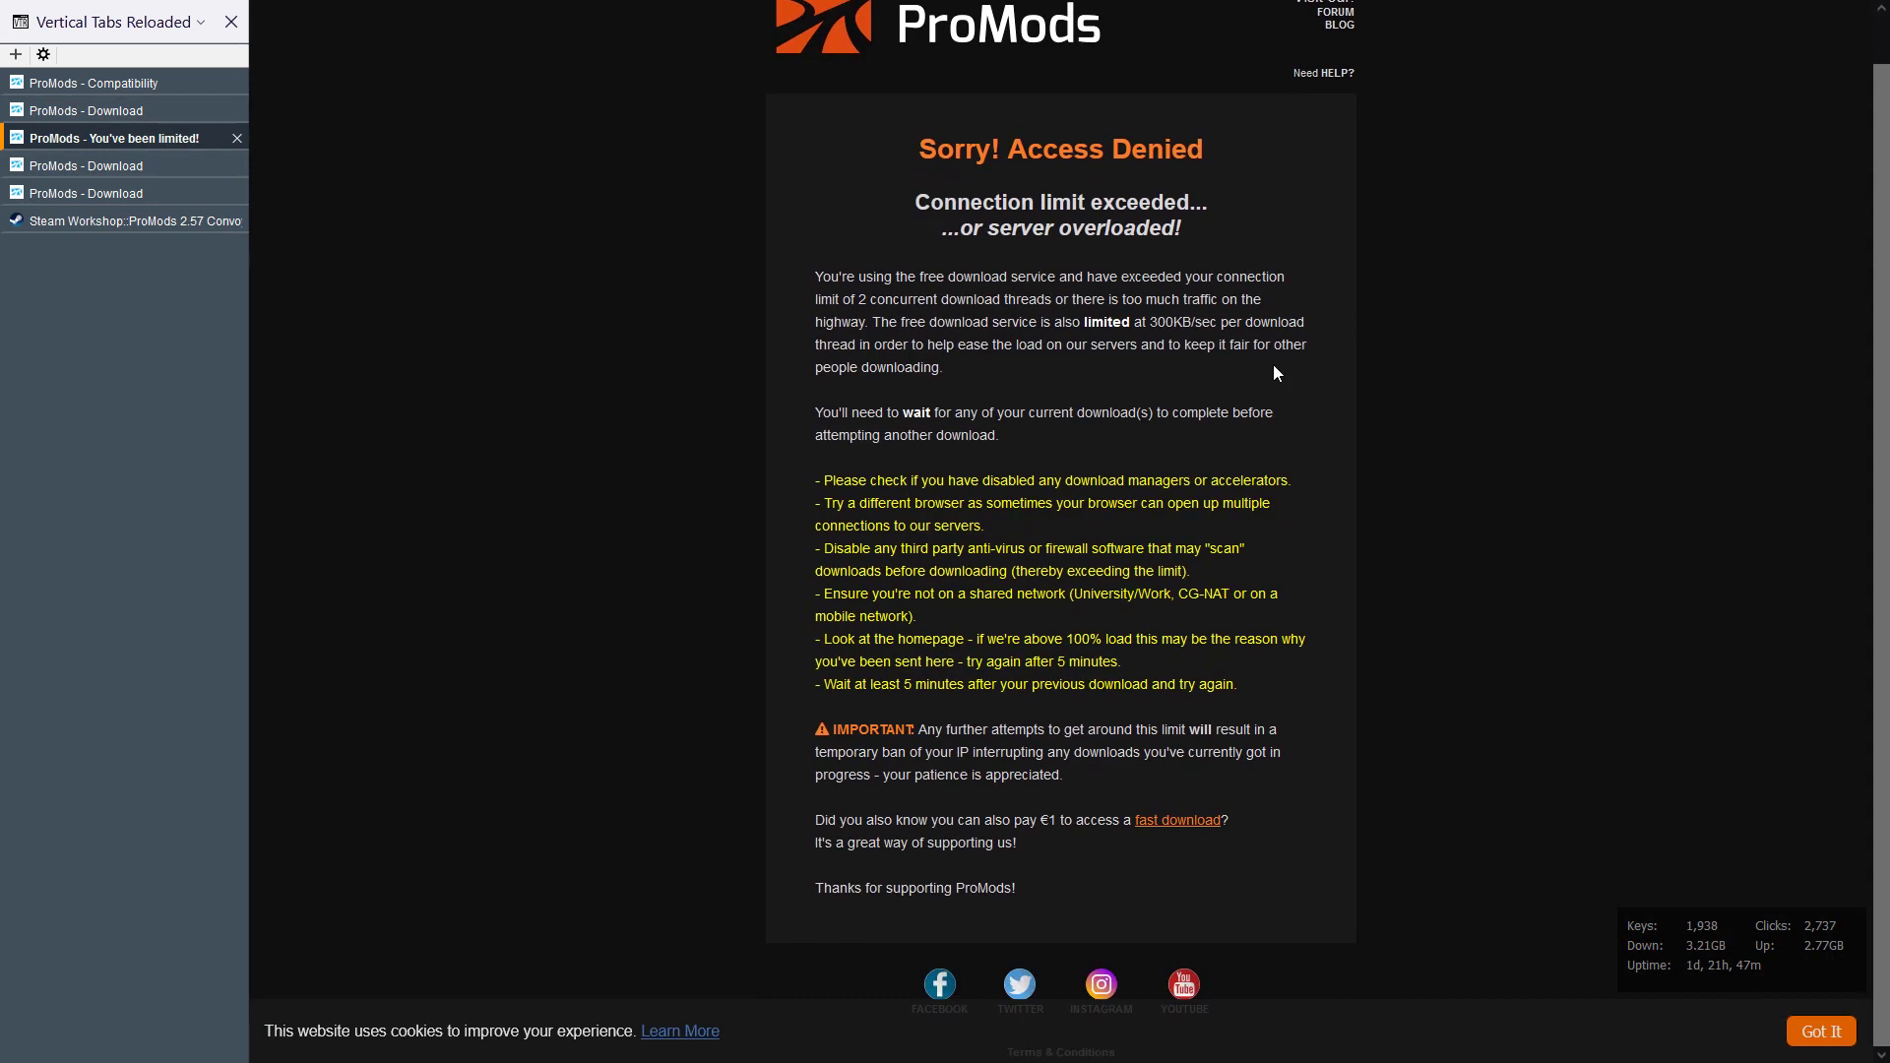
scroll(1004, 221, "up", 1)
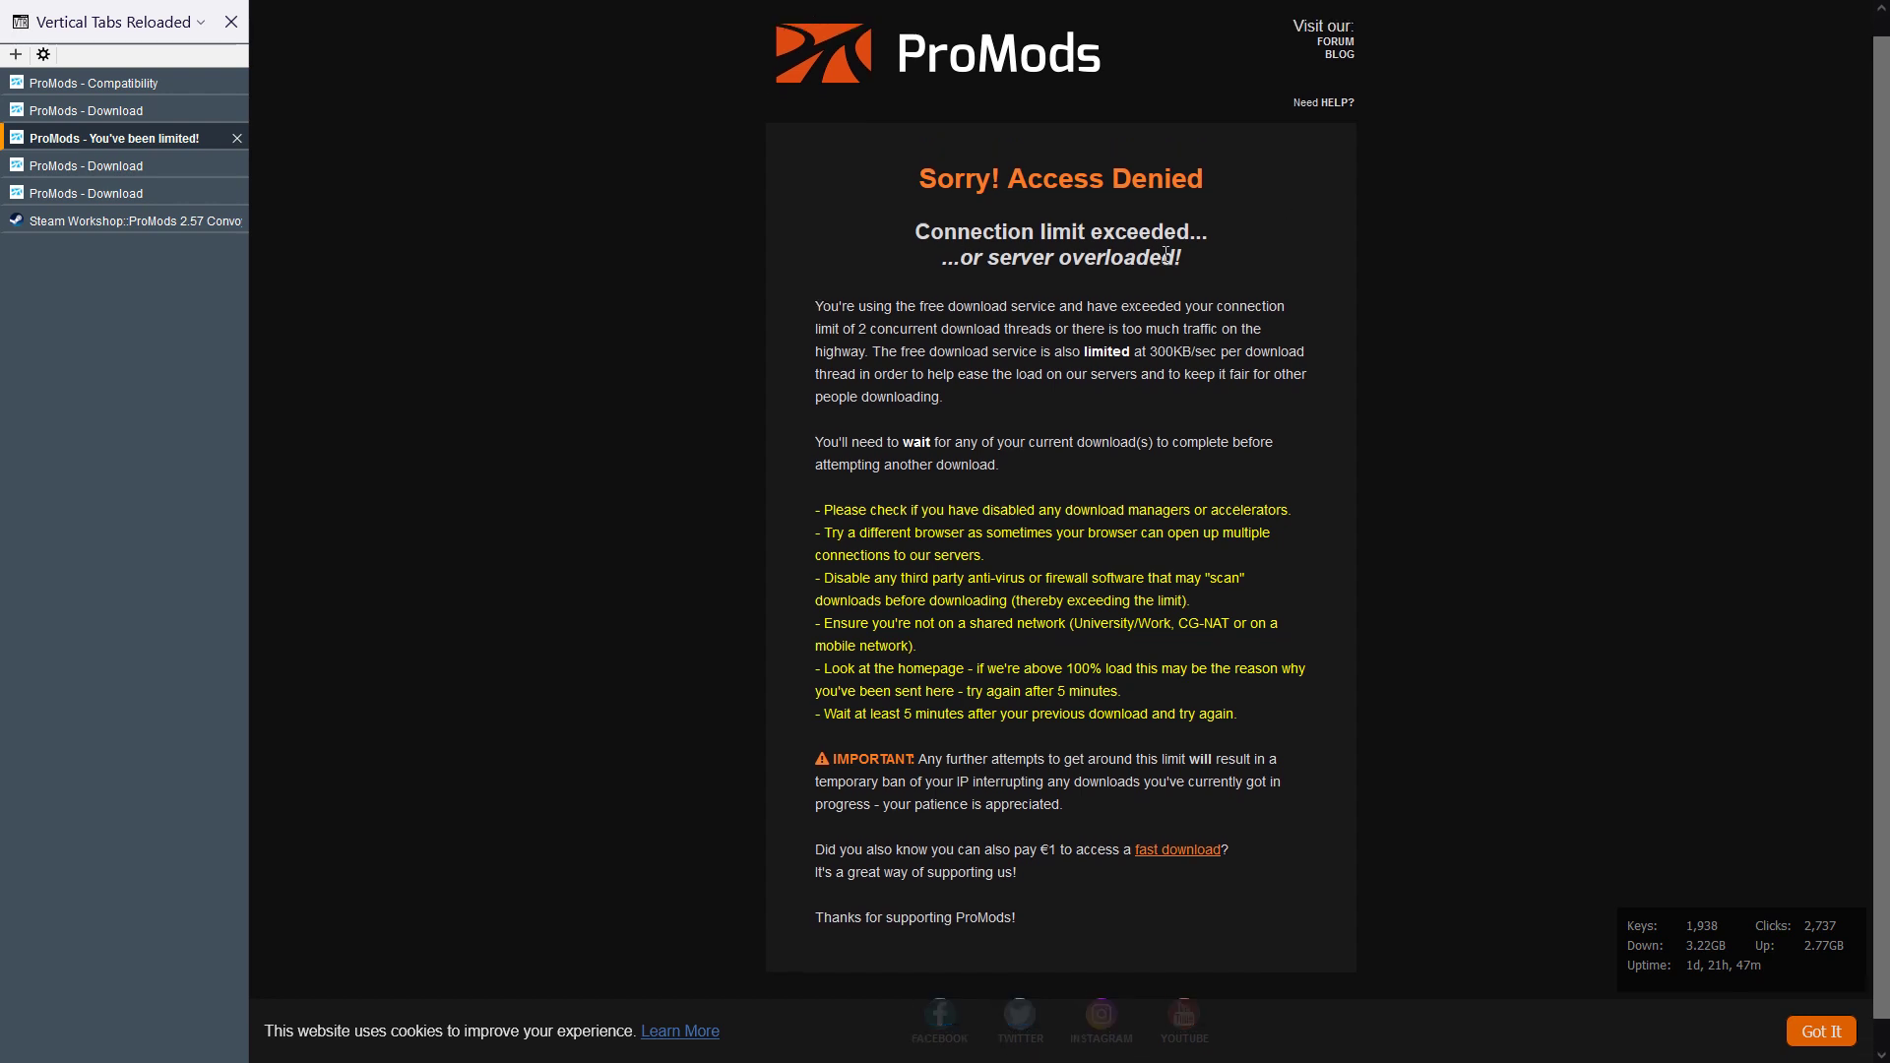
scroll(1167, 309, "down", 1)
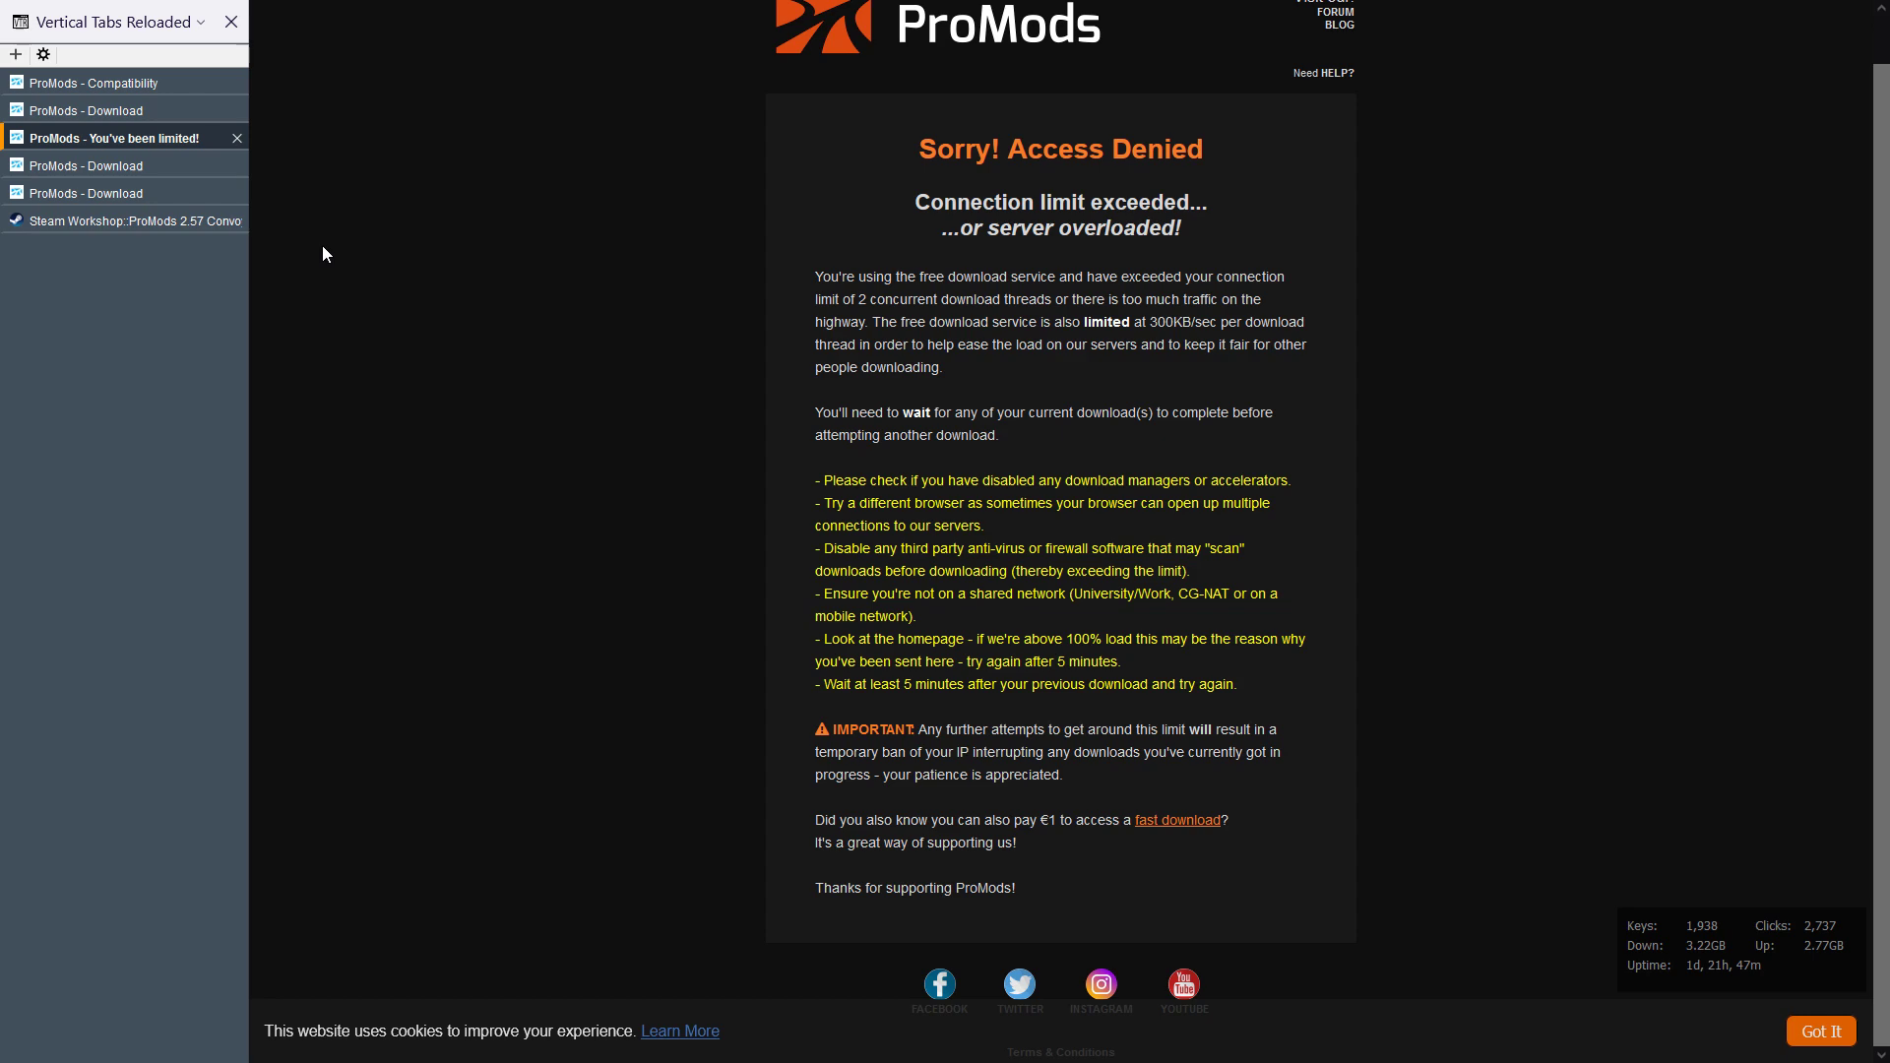
left_click(115, 110)
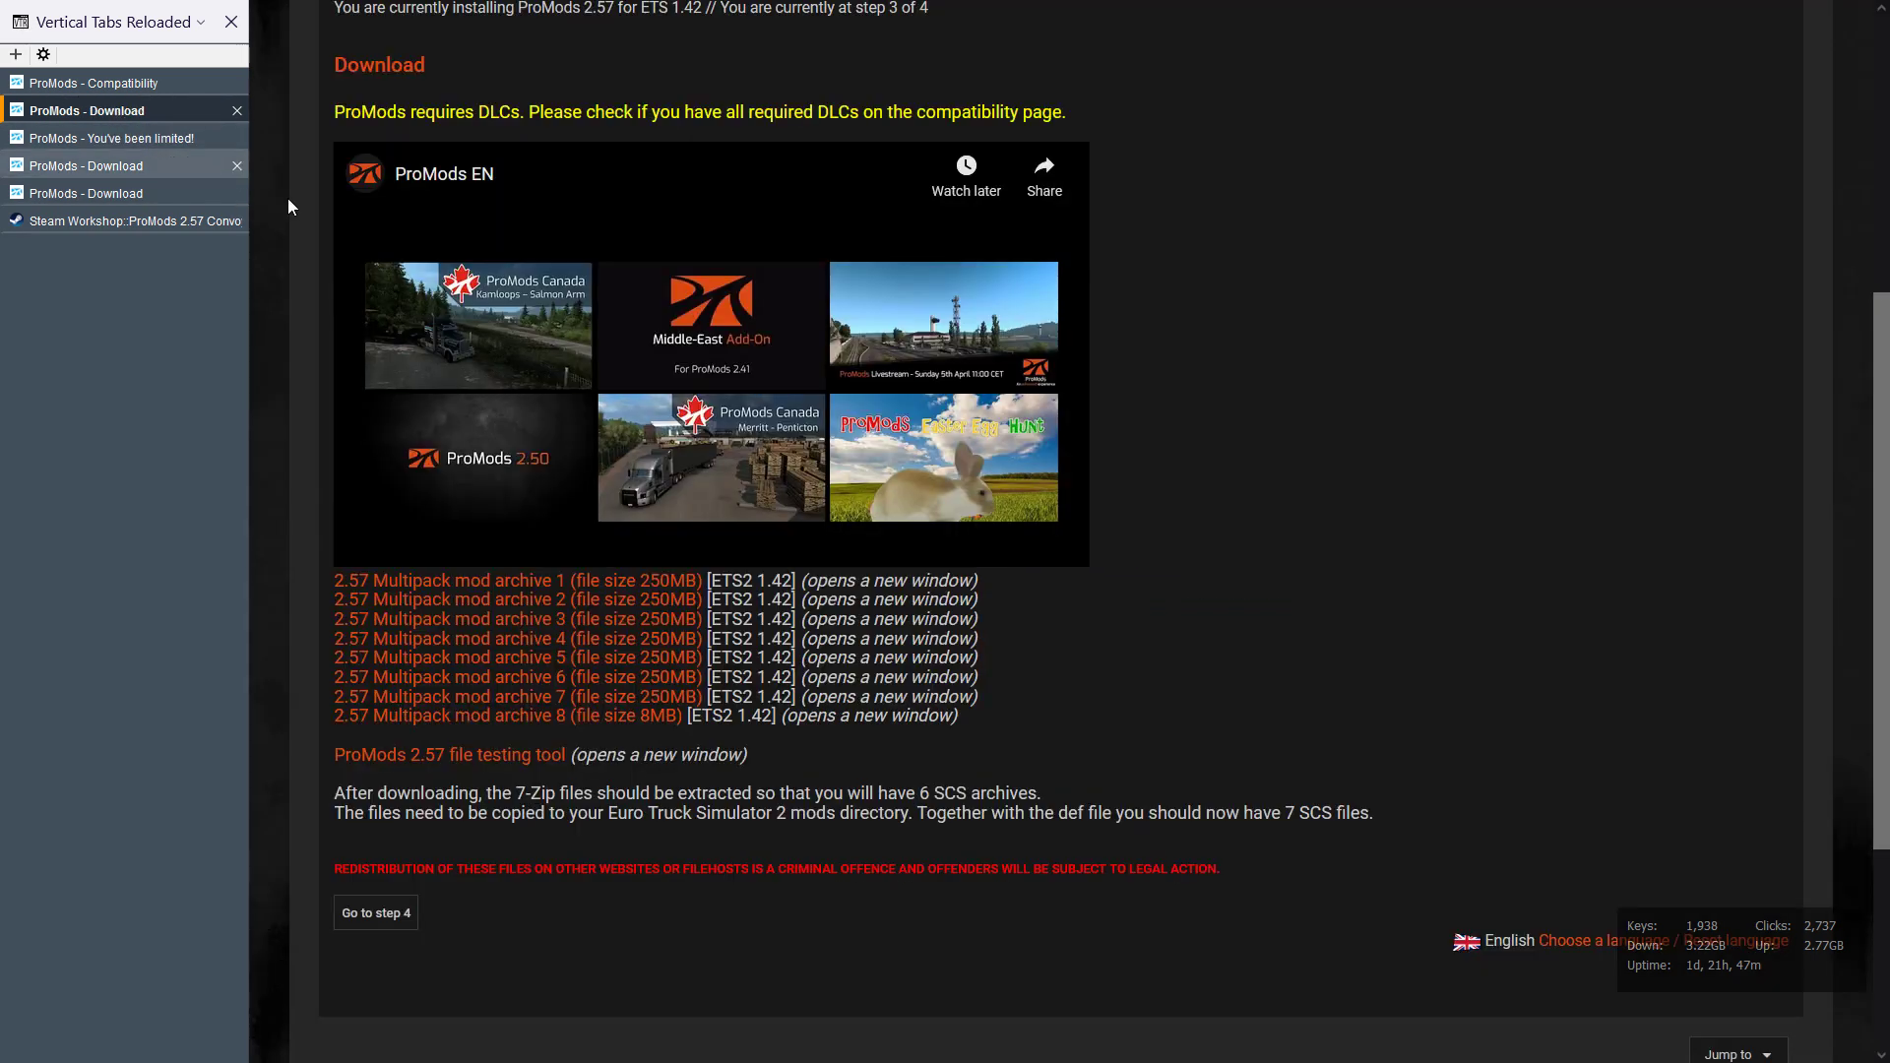
scroll(671, 398, "up", 4)
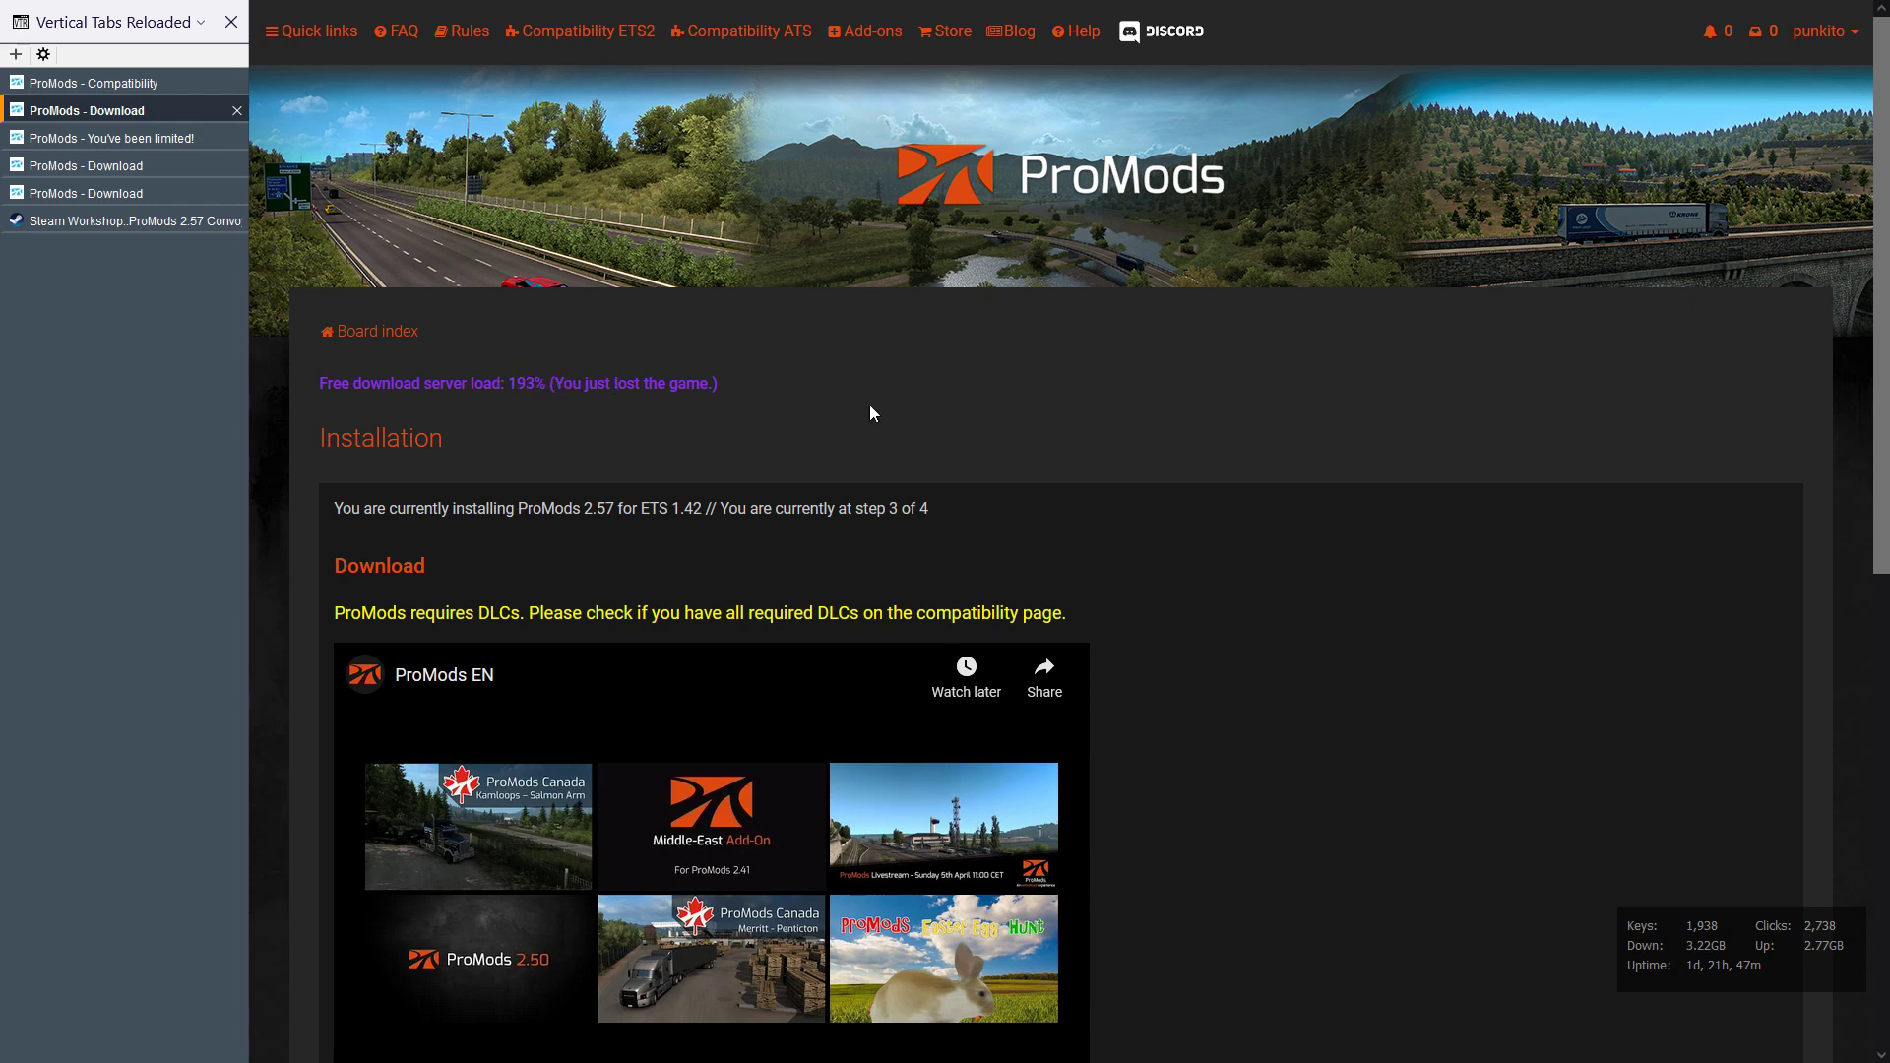
scroll(1236, 497, "down", 4)
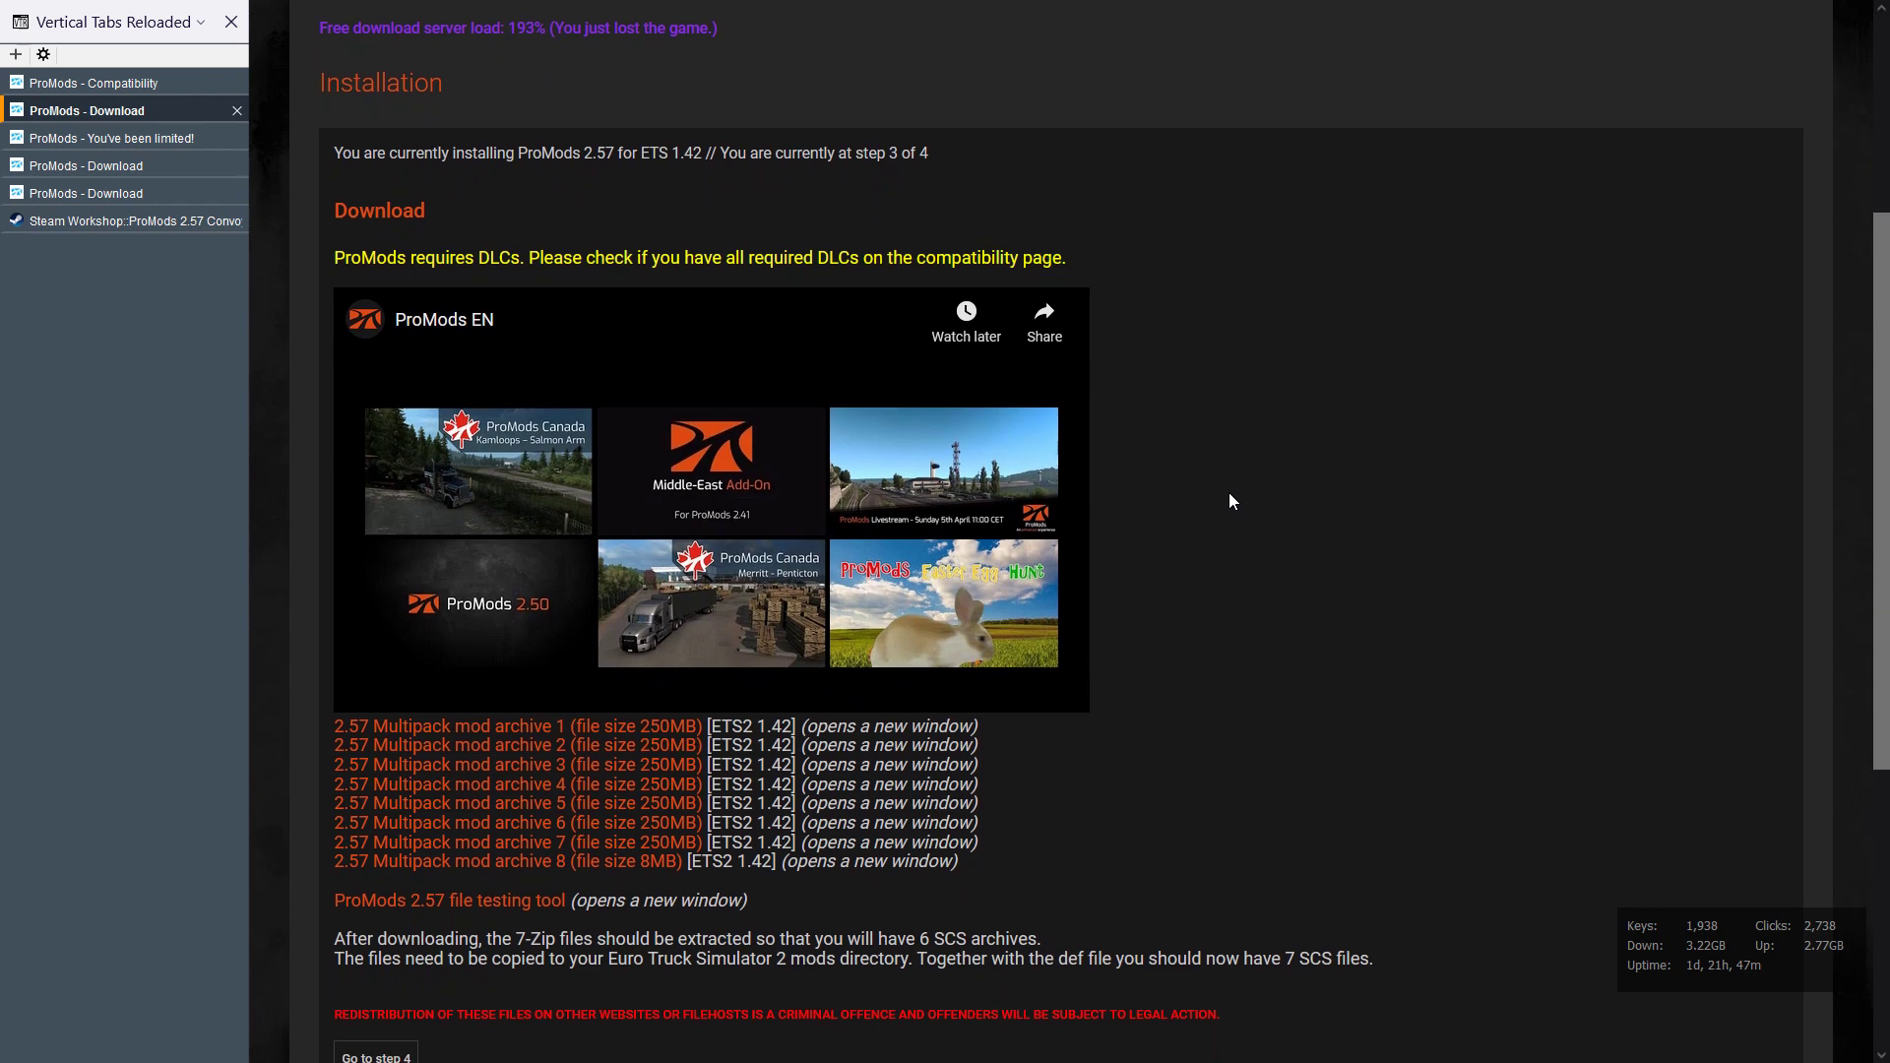
scroll(1230, 497, "down", 2)
scroll(1228, 492, "up", 2)
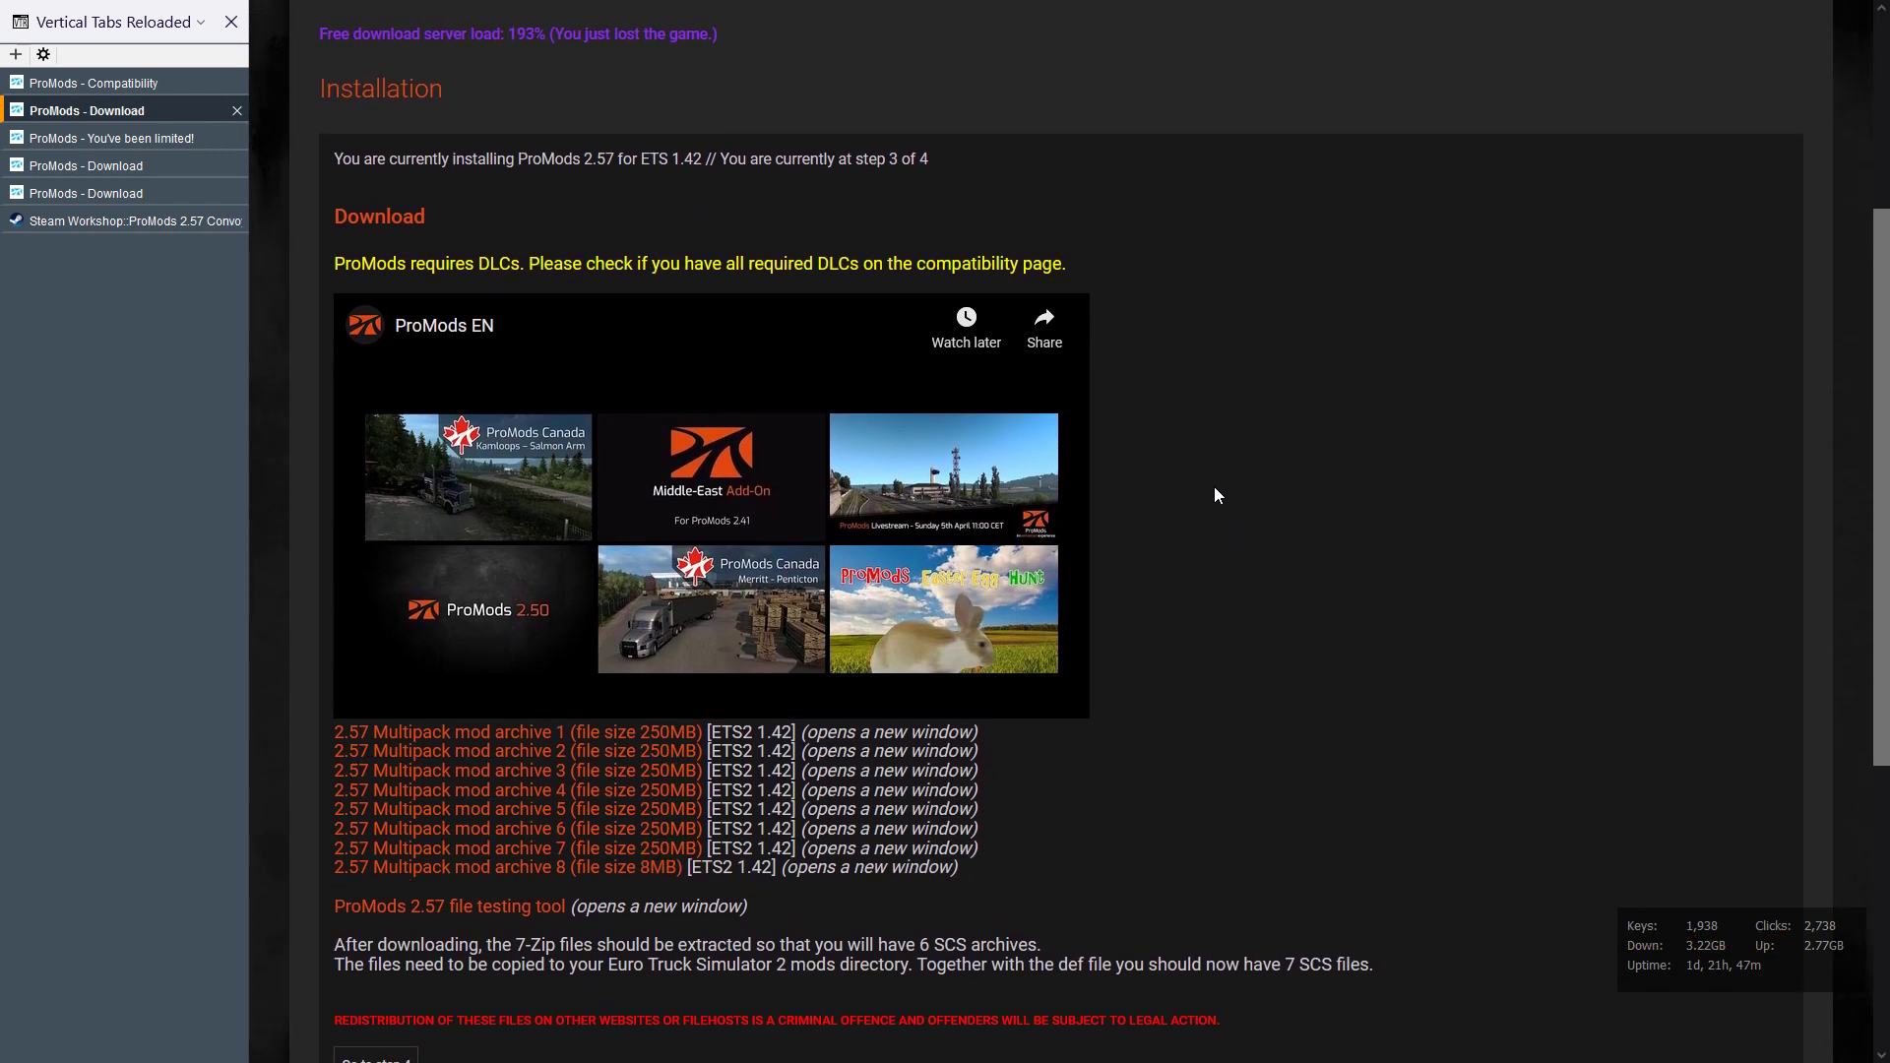
left_click(116, 139)
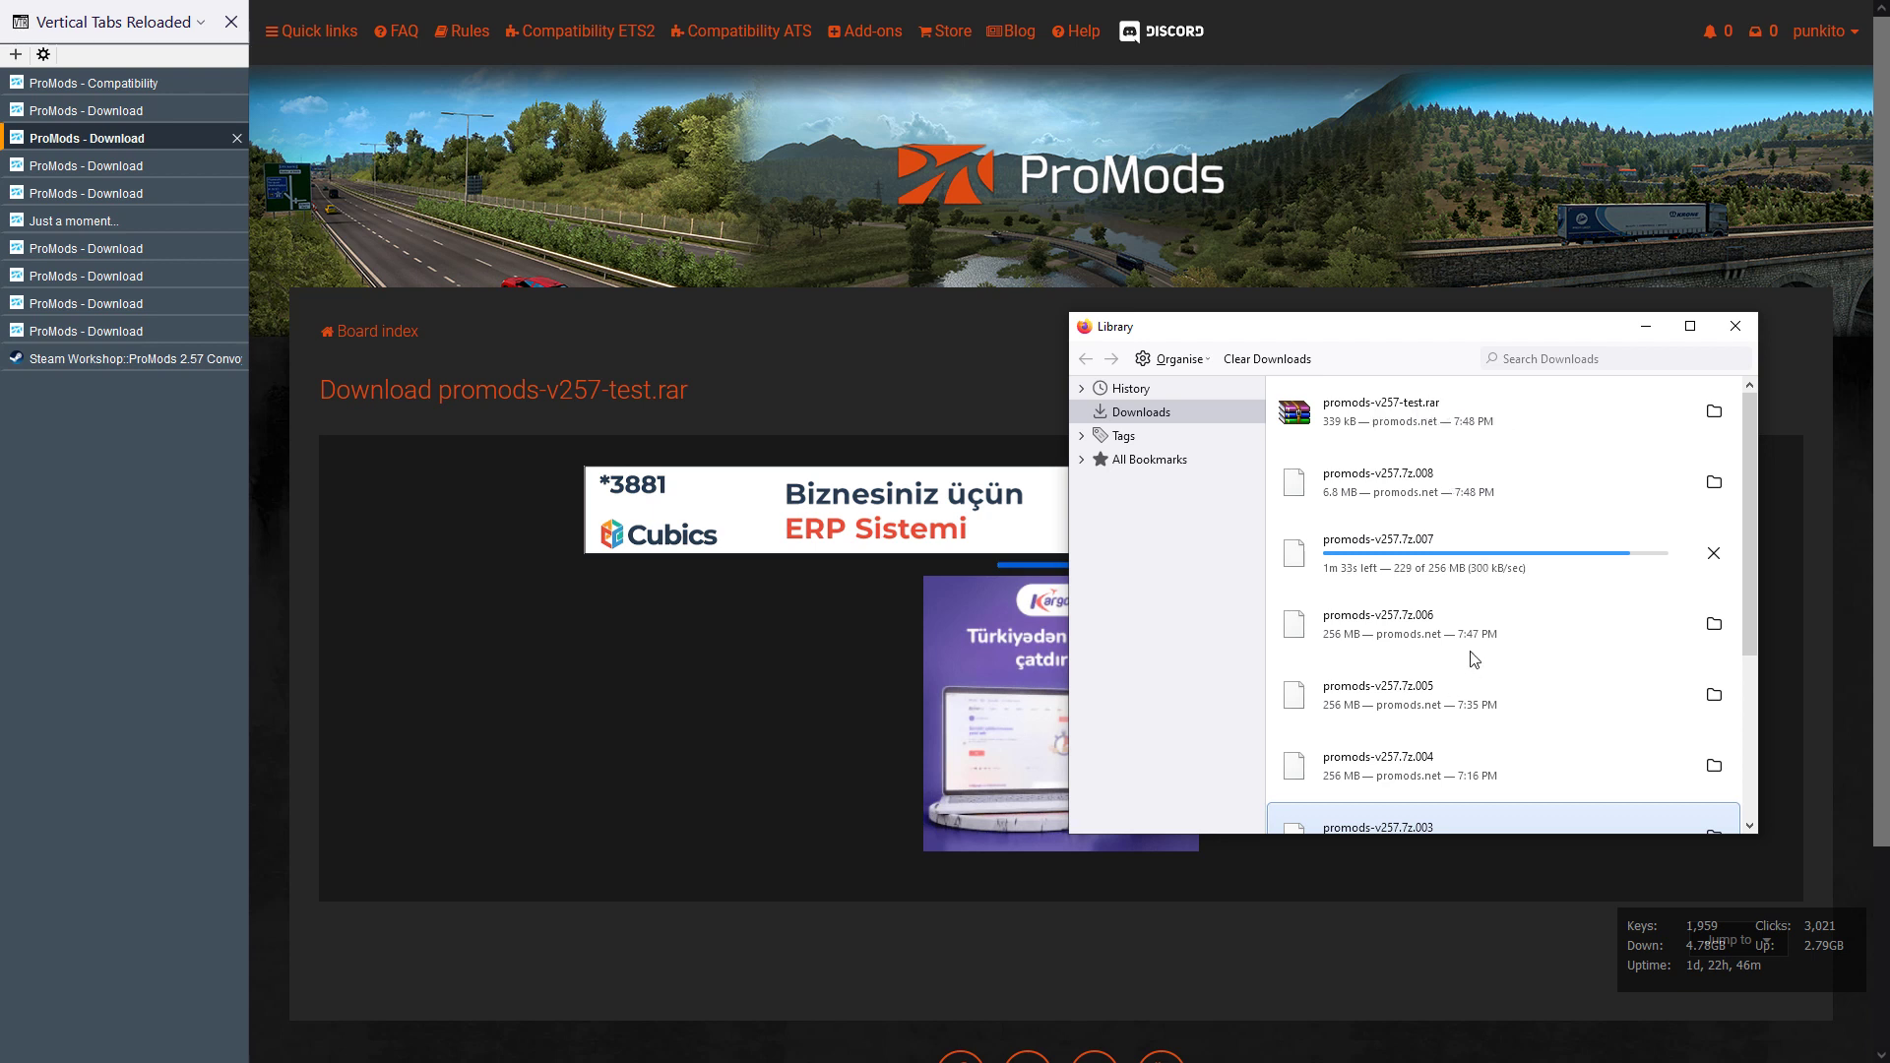
Review the download history for the ProMods archive parts and the file testing tool.
scroll(1472, 657, "down", 3)
scroll(1496, 817, "up", 3)
scroll(1545, 603, "down", 3)
scroll(1525, 746, "up", 3)
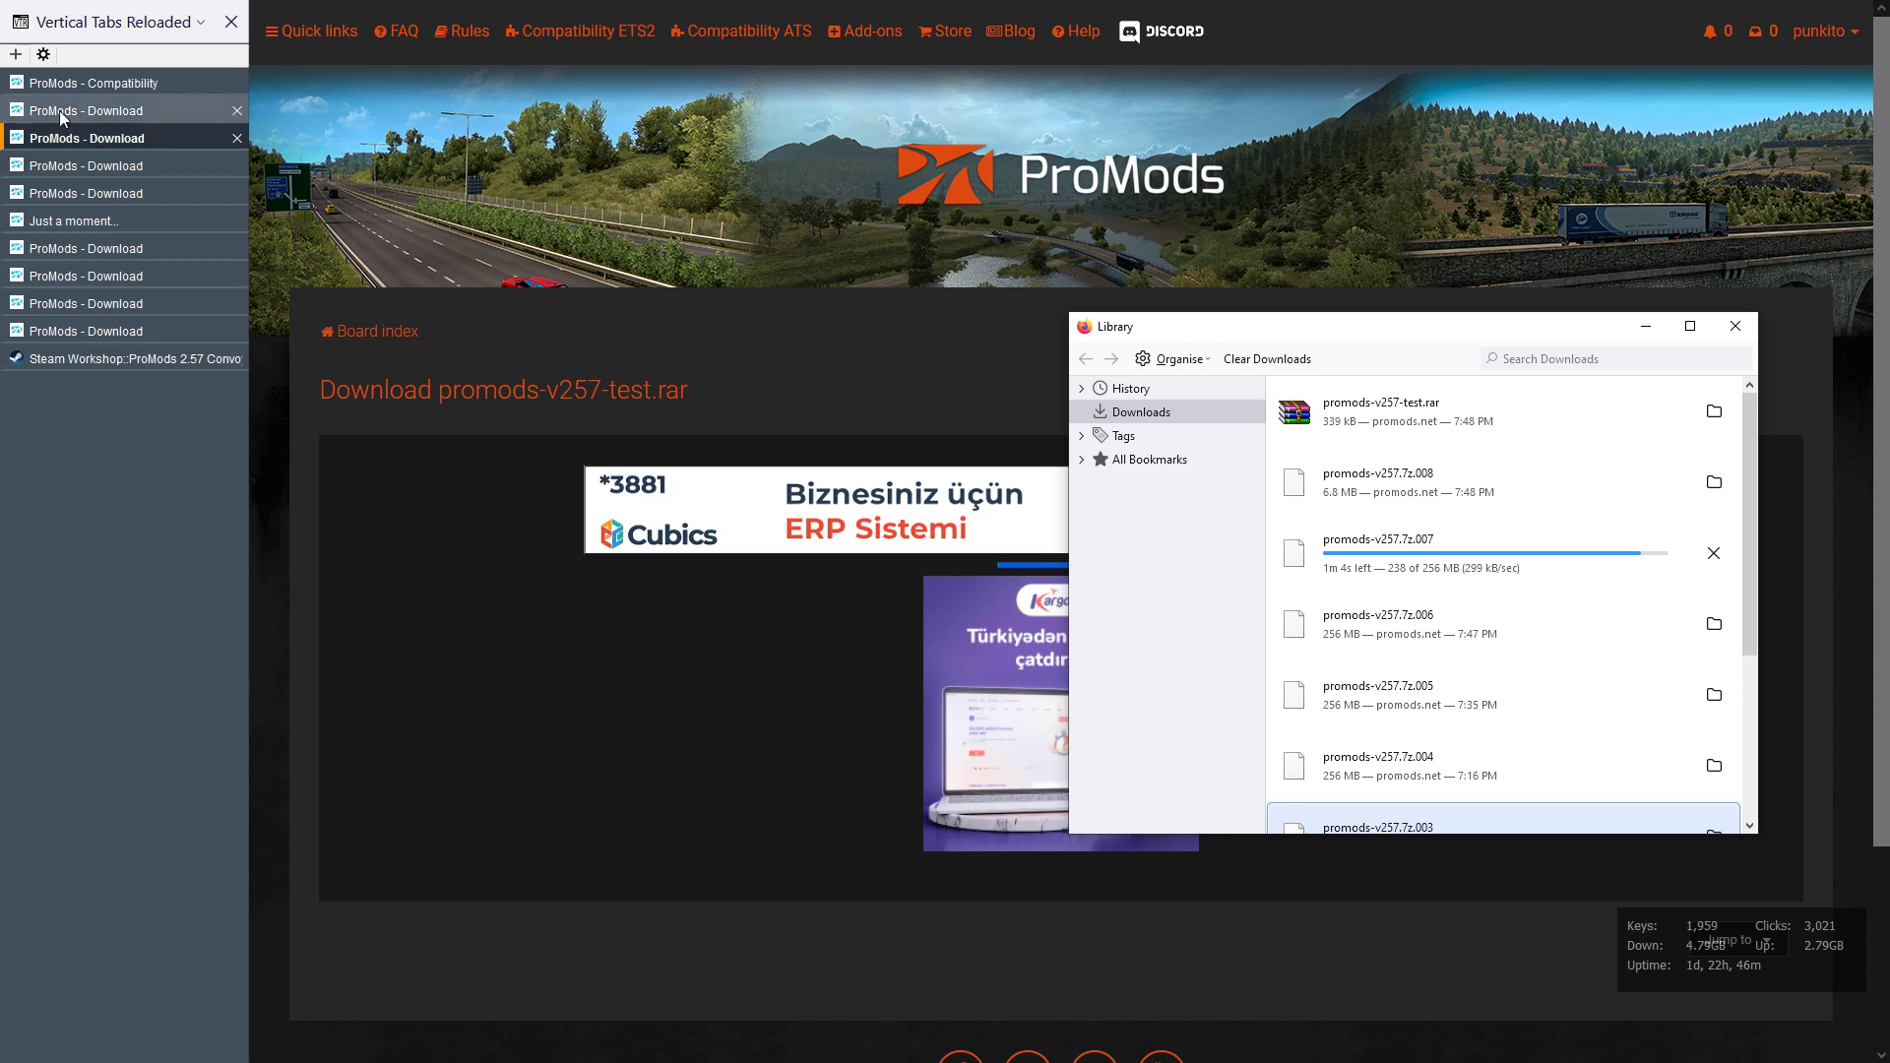
Return to the installation instructions, proceed to step 4 and read how to enable the mod.
left_click(86, 114)
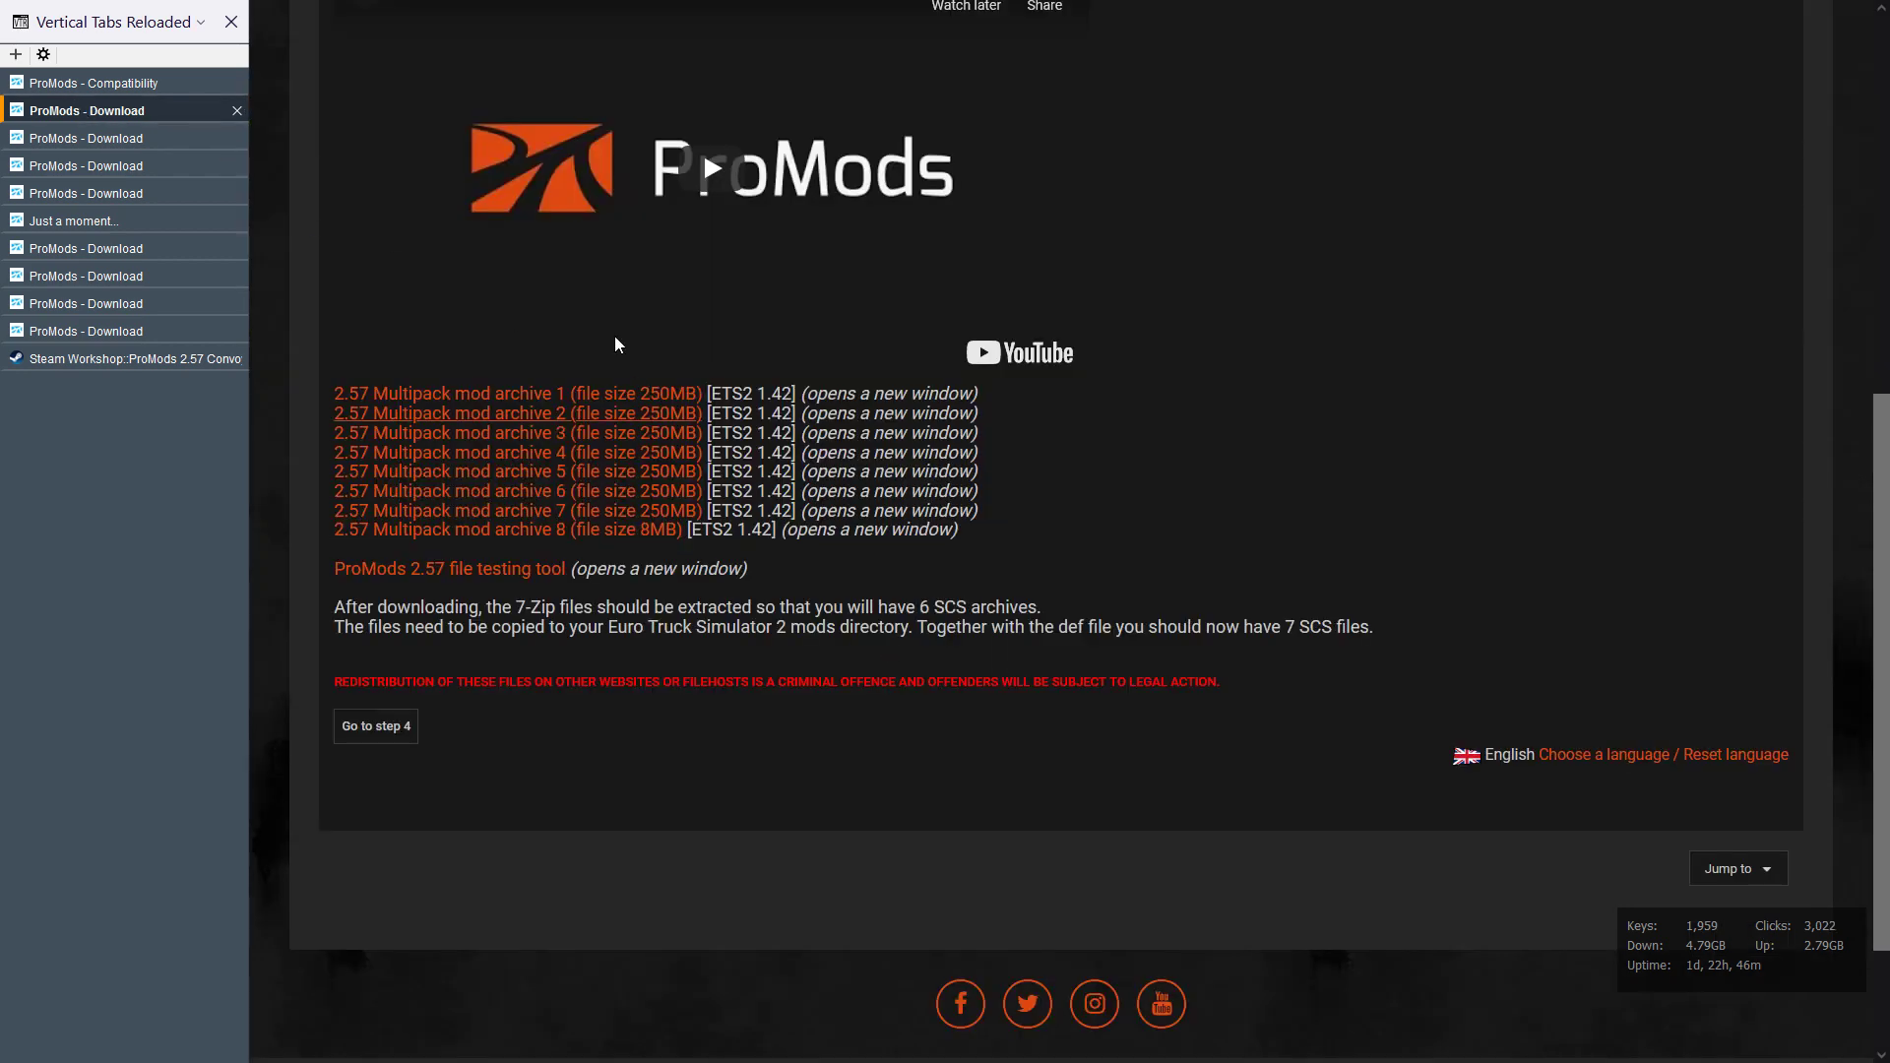
left_click(1101, 617)
left_click(376, 725)
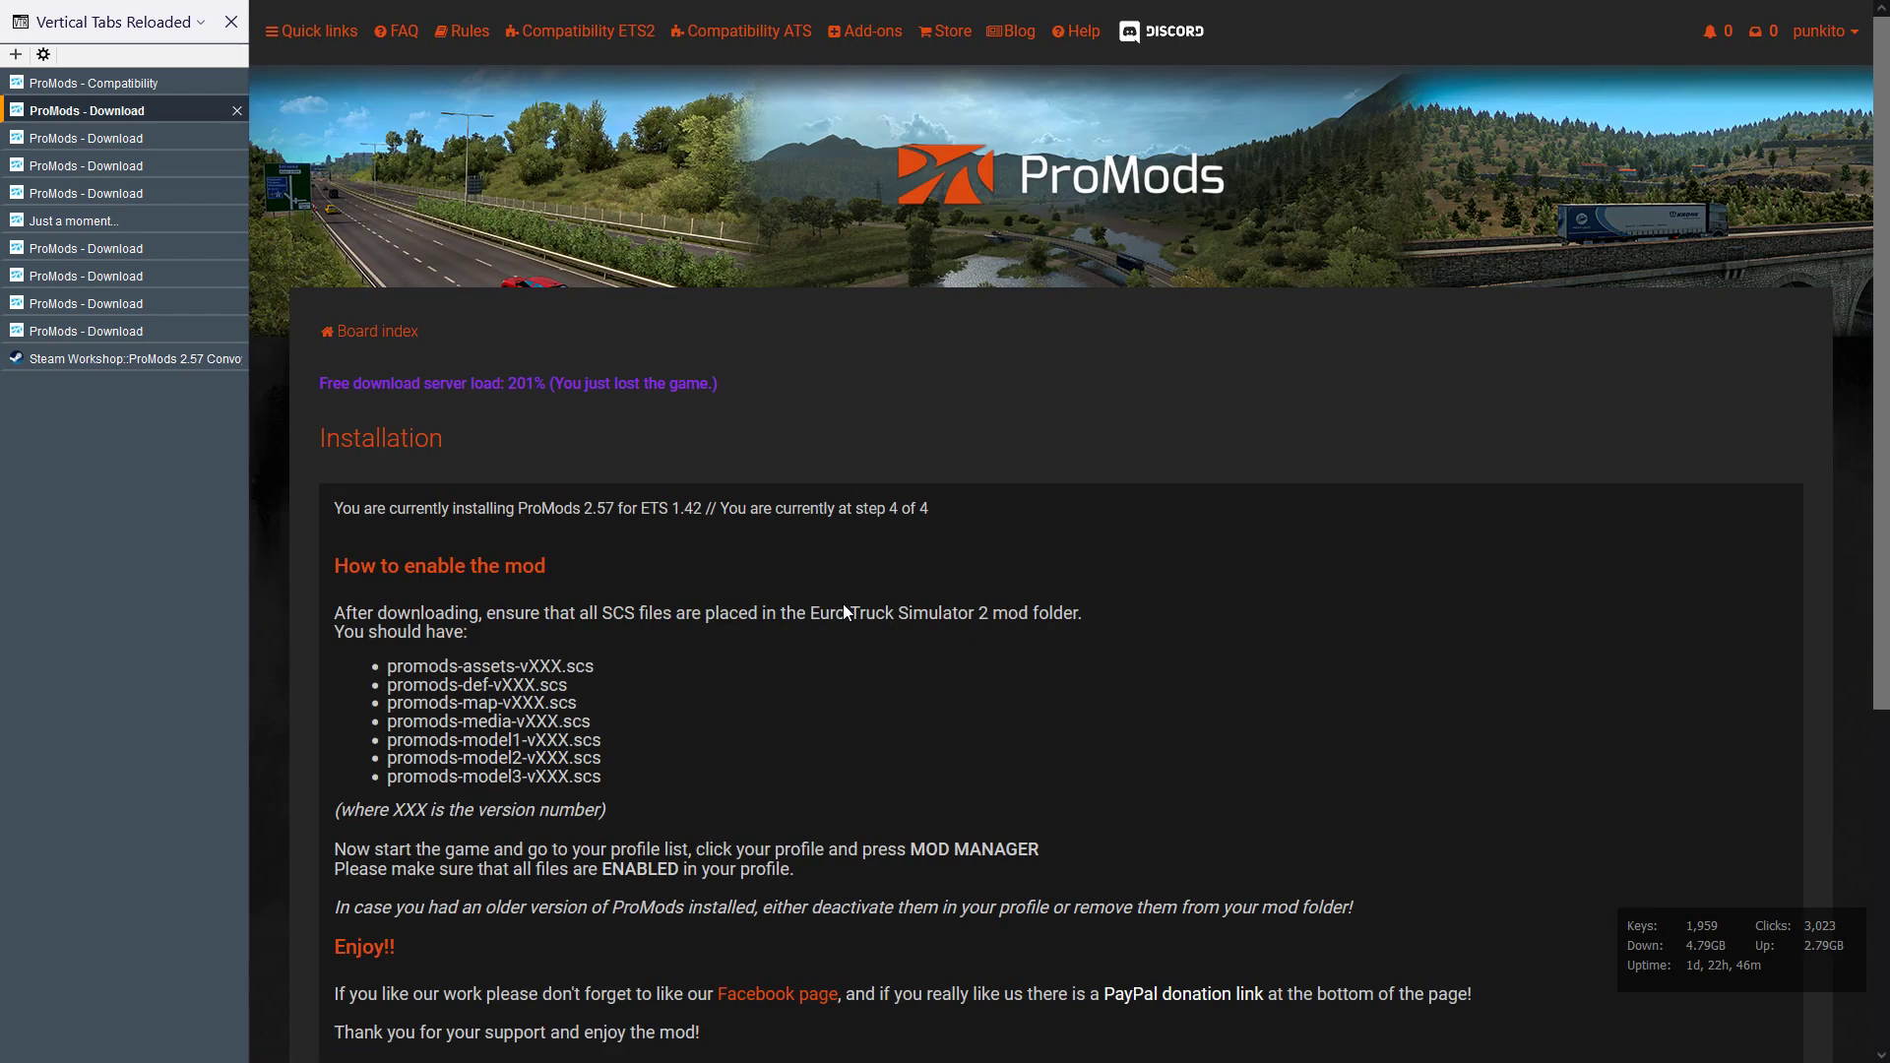
scroll(973, 683, "down", 3)
scroll(983, 688, "up", 3)
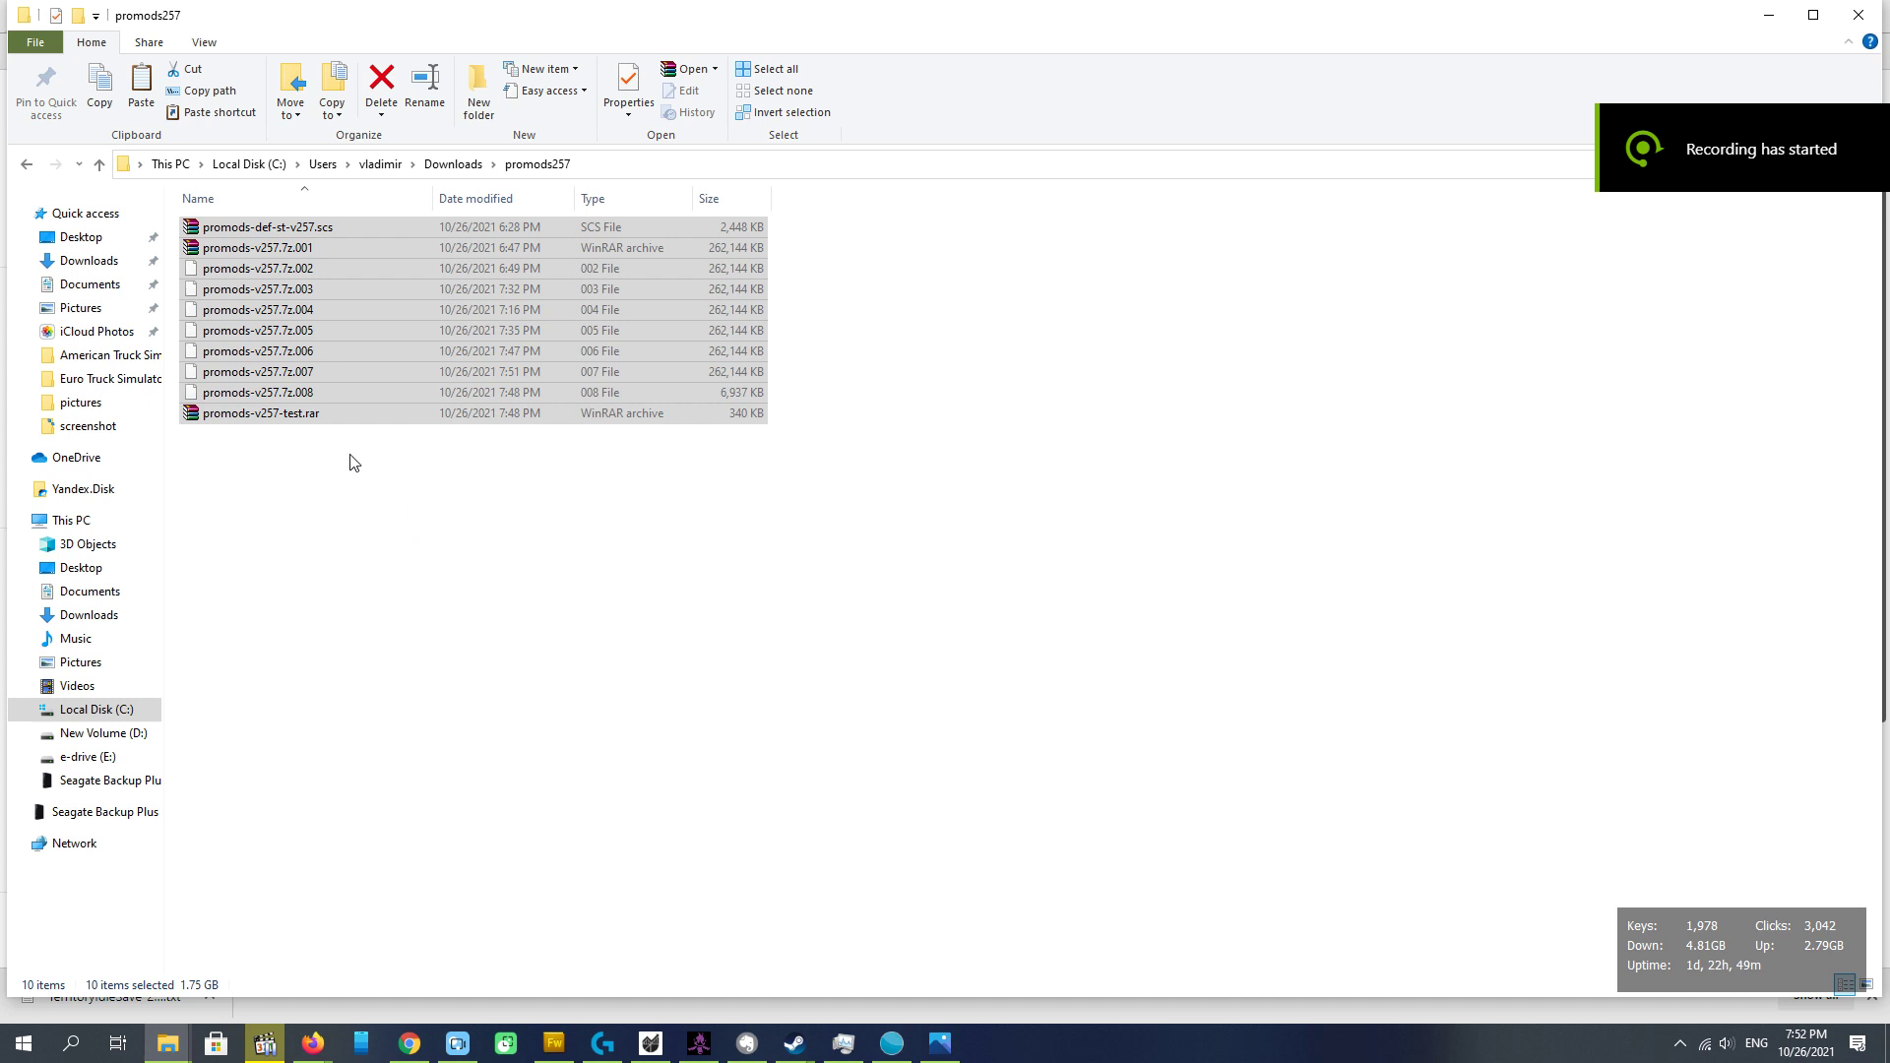
In File Explorer's promods257 folder, extract promods-v257-test.rar into a promods-v257-test subfolder with the default options and open that subfolder.
left_click(353, 462)
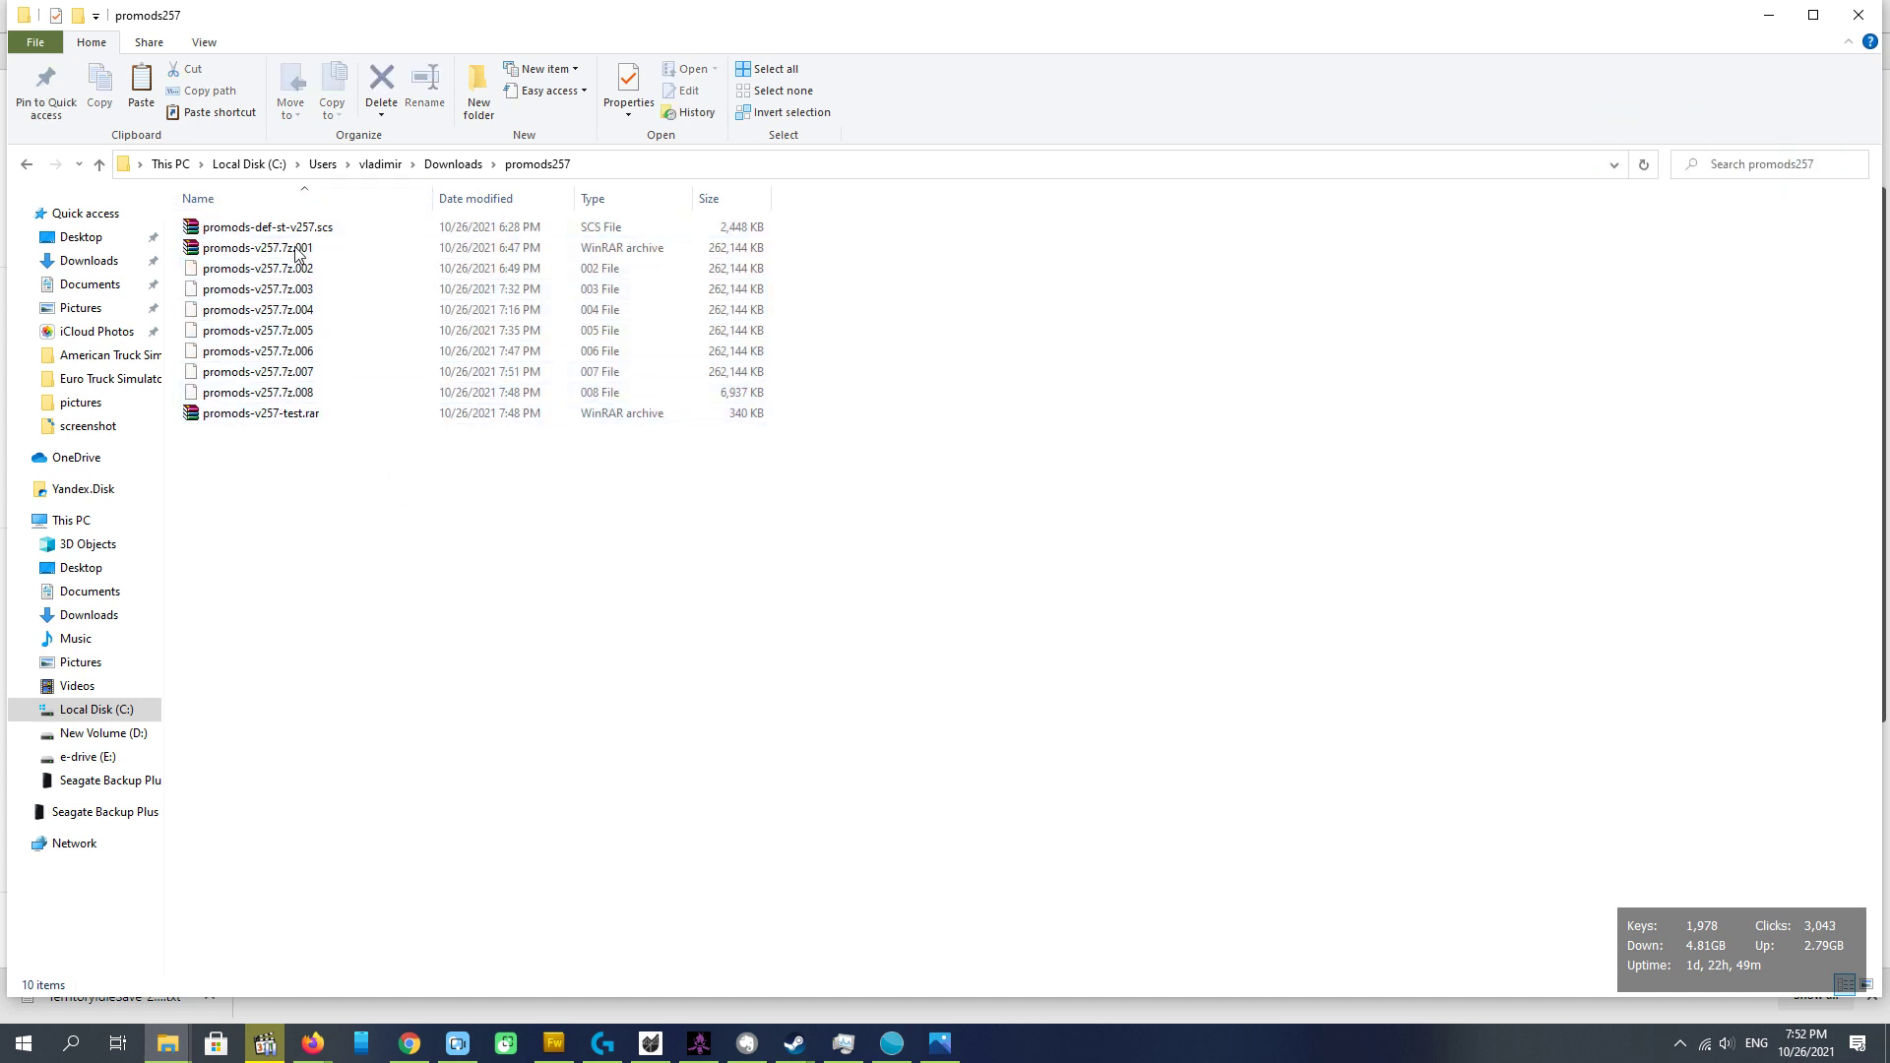
double_click(297, 414)
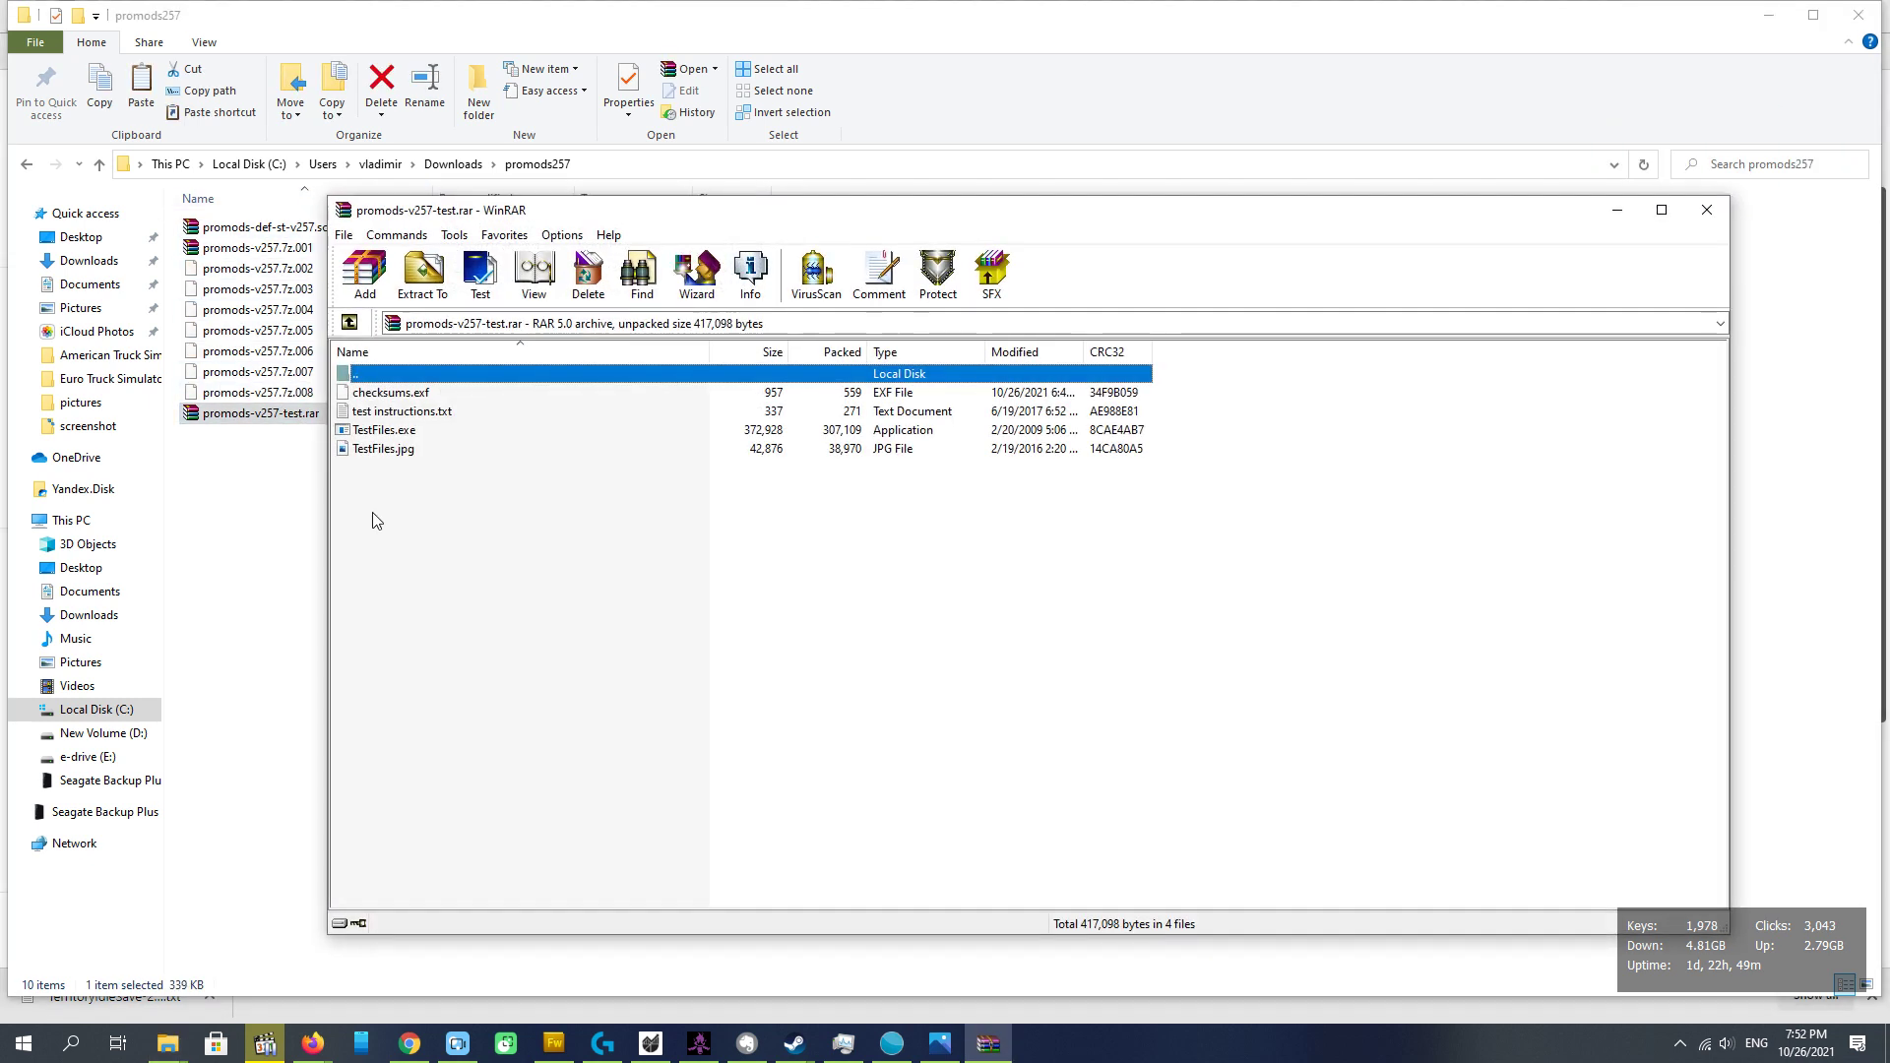
left_click(423, 274)
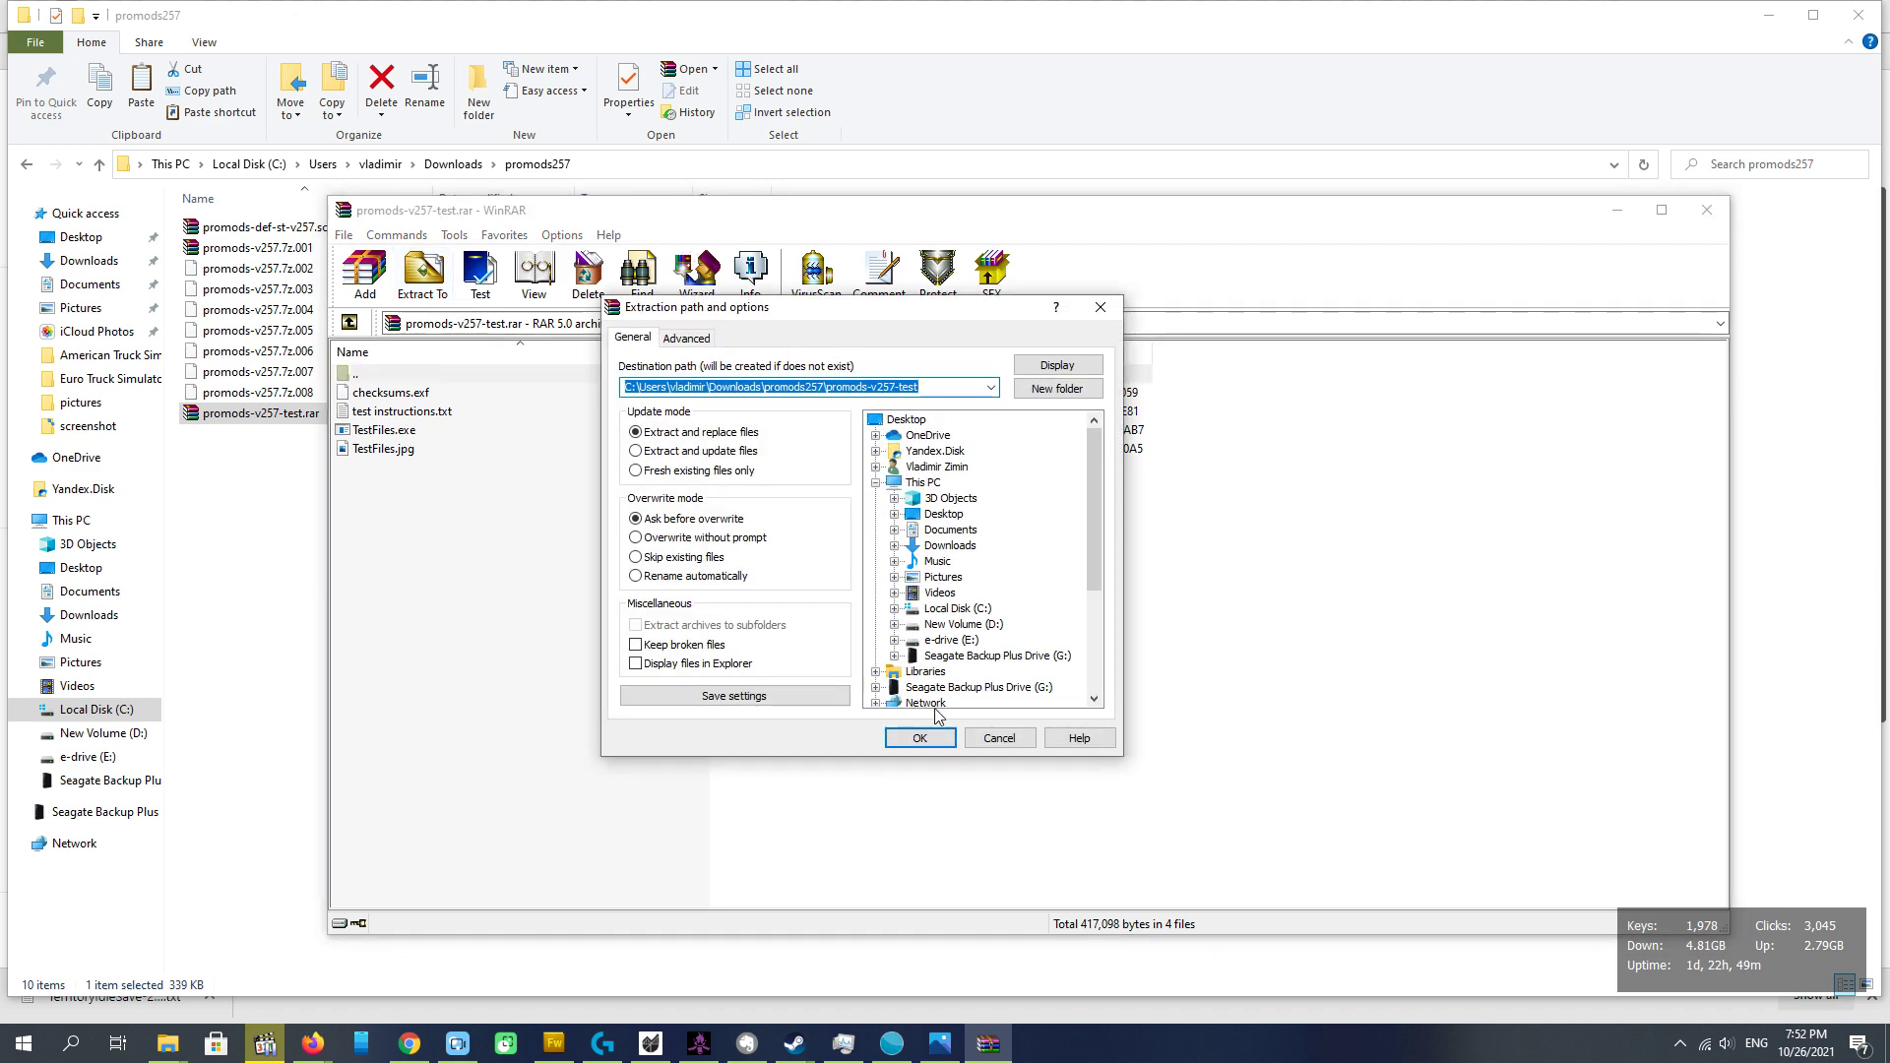
left_click(945, 738)
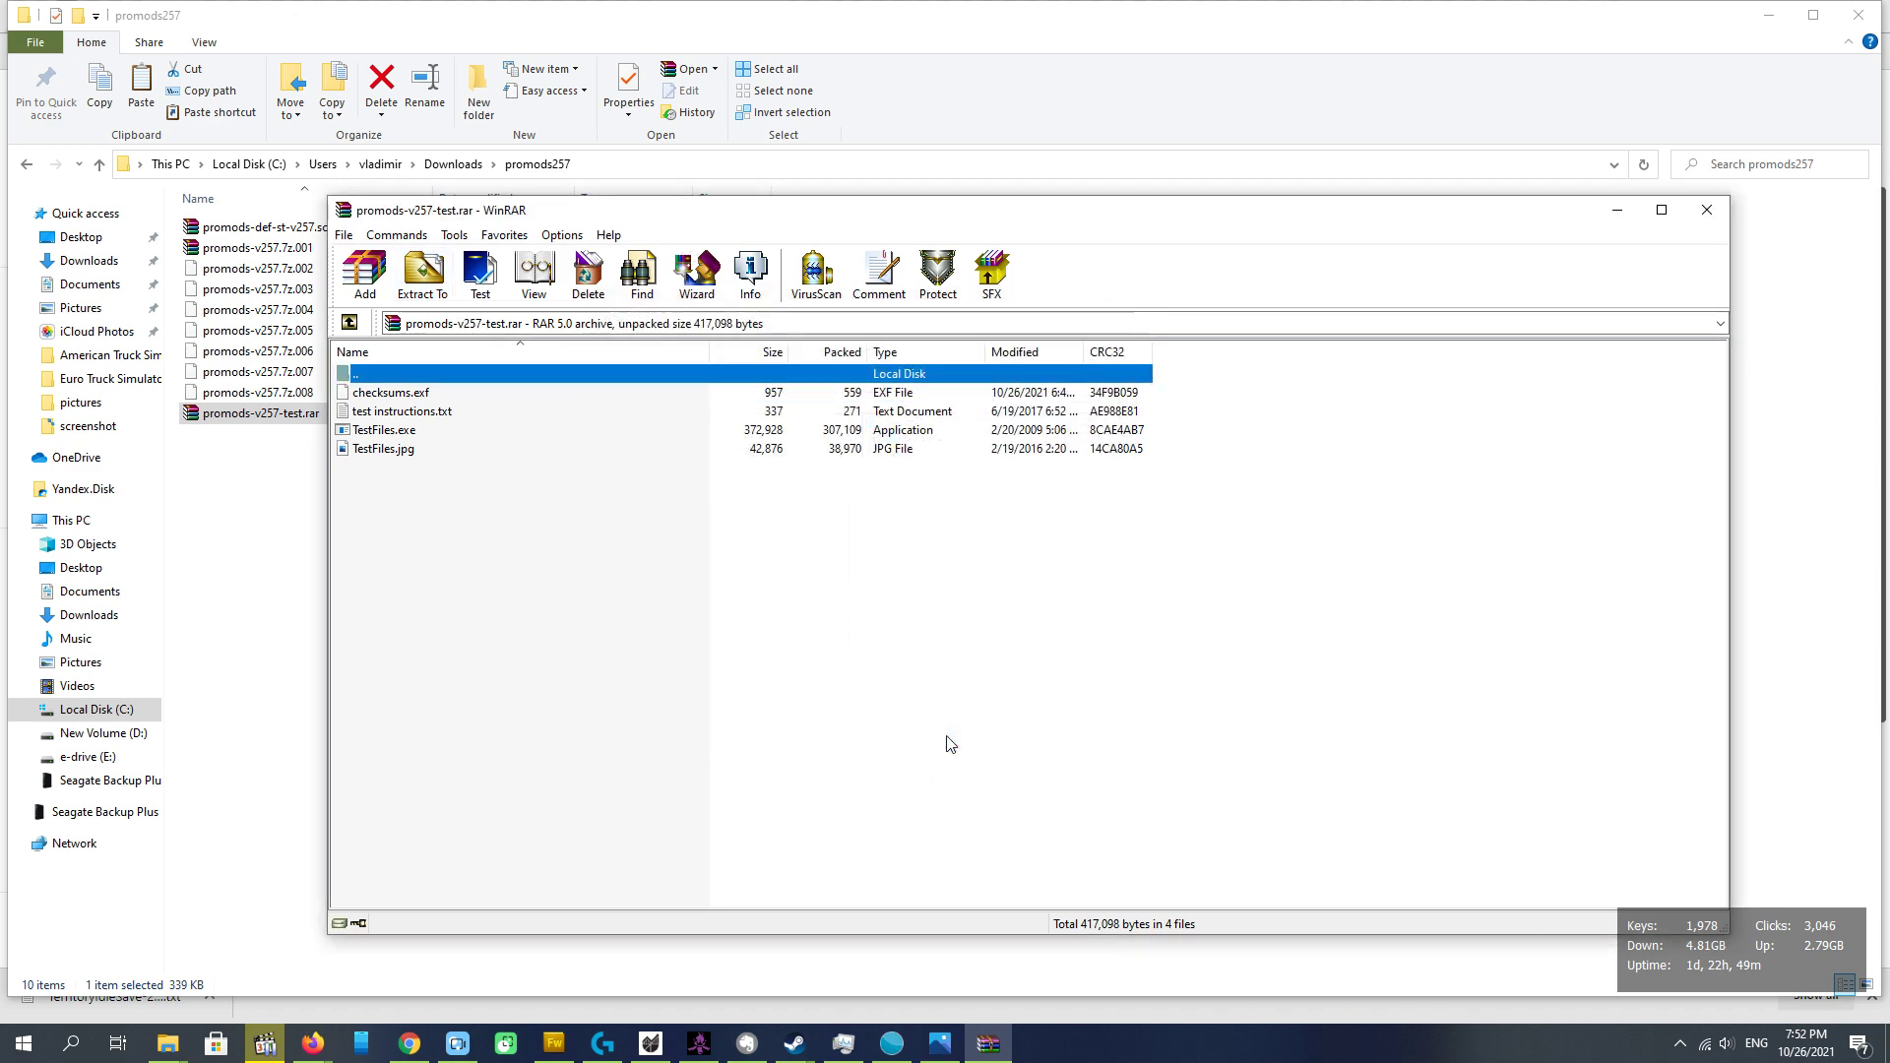
left_click(1720, 205)
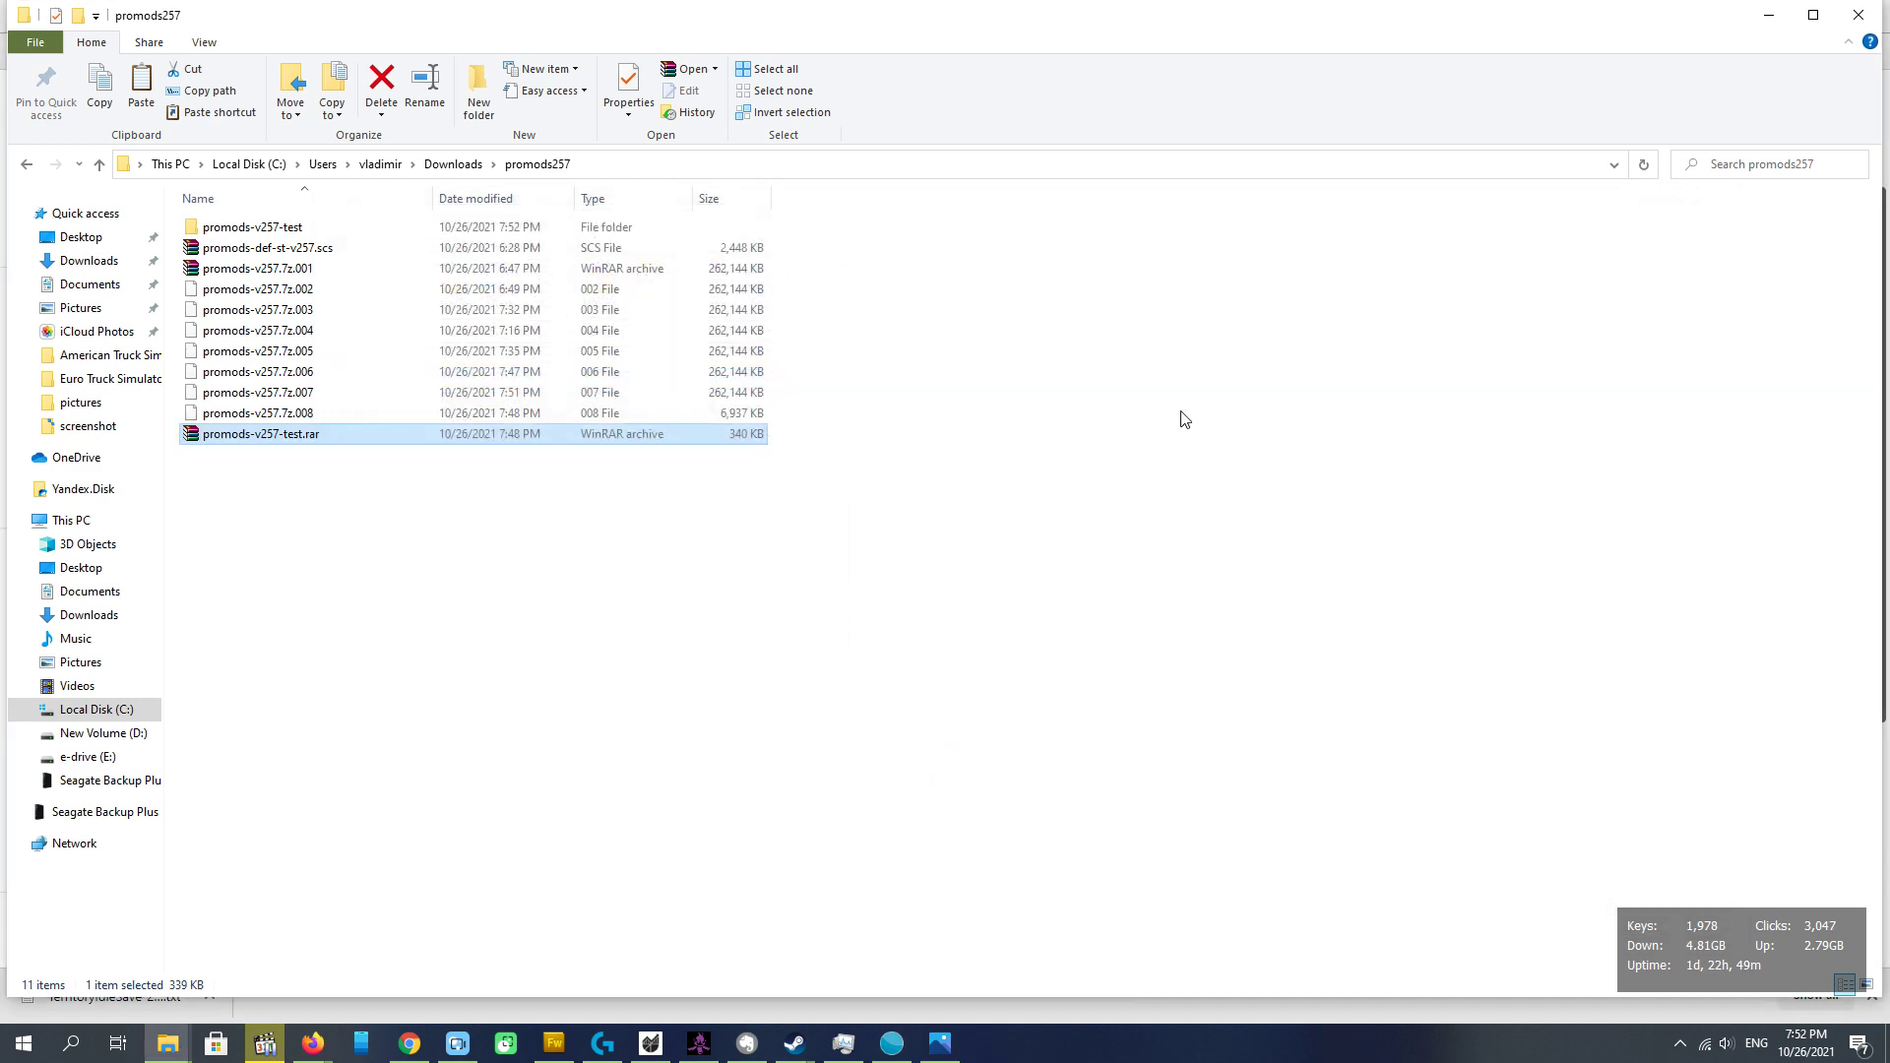
double_click(303, 227)
left_click(358, 308)
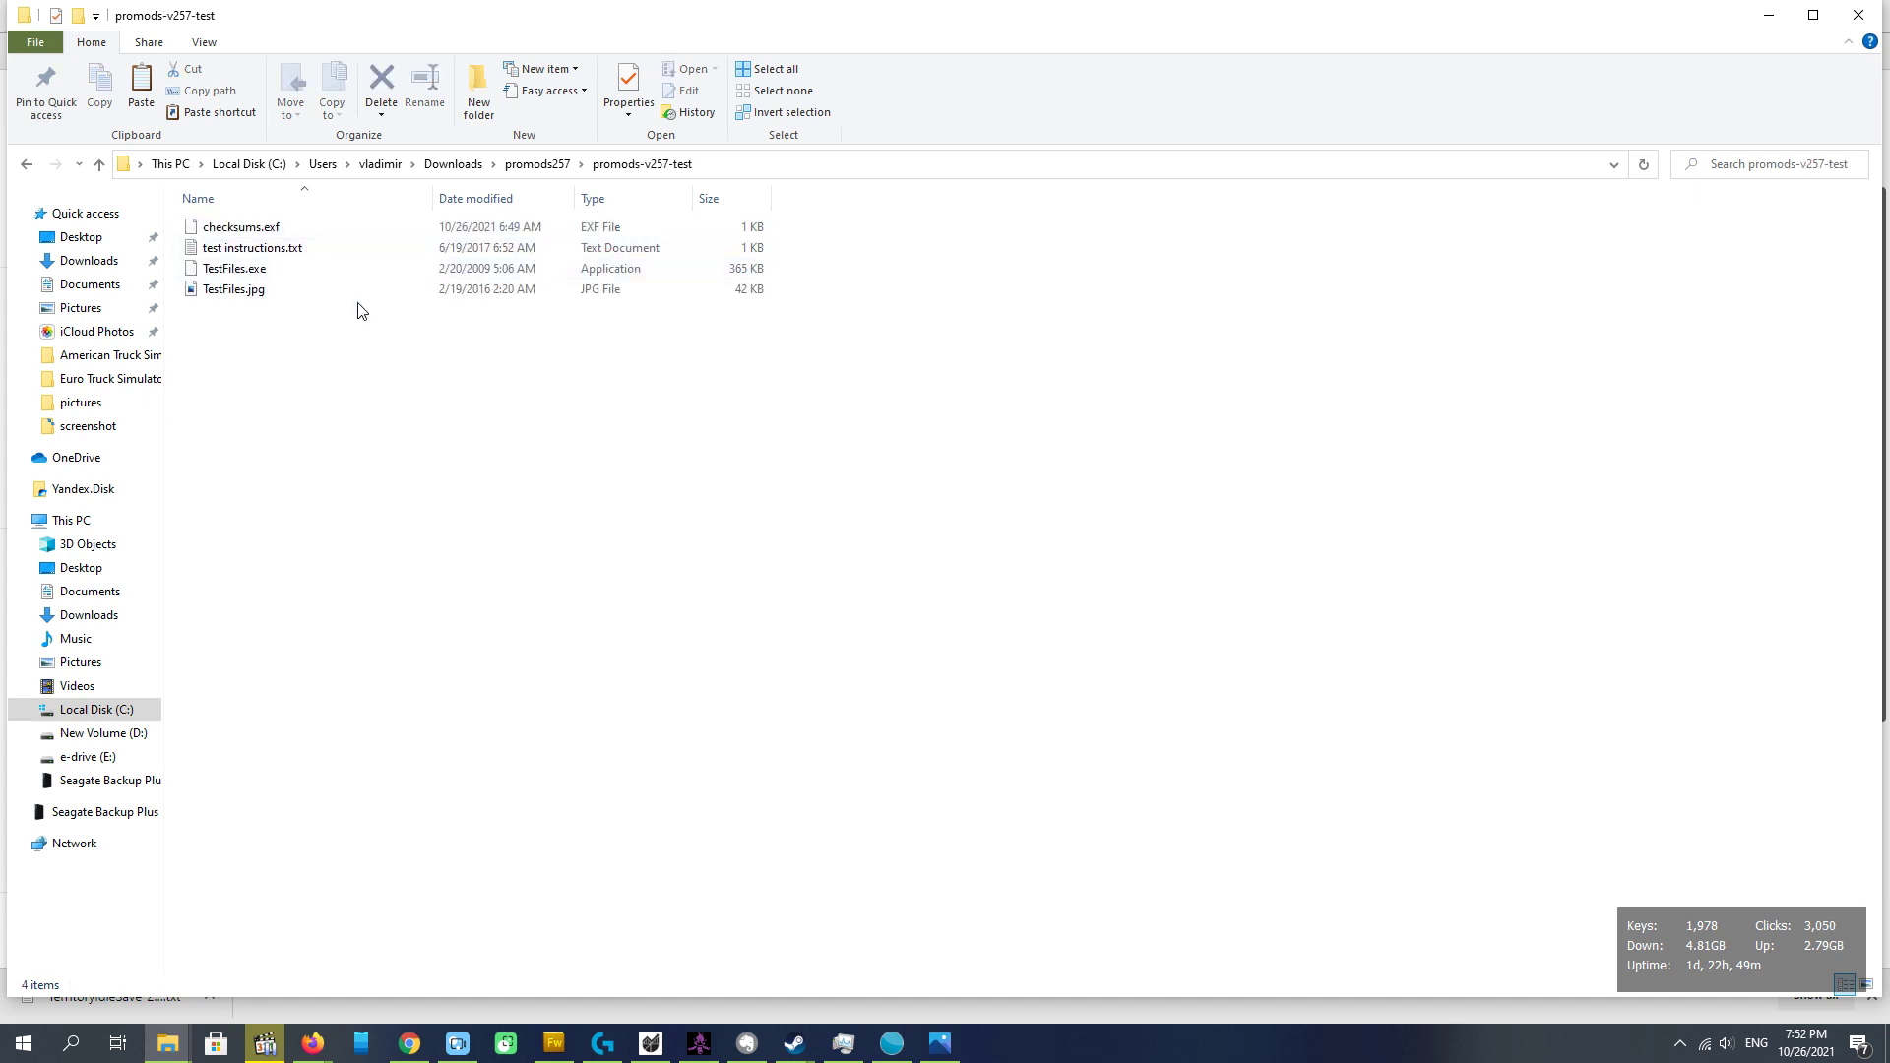
Copy TestFiles.exe and checksums.exf from the promods-v257-test folder into the parent promods257 folder.
left_click(289, 269)
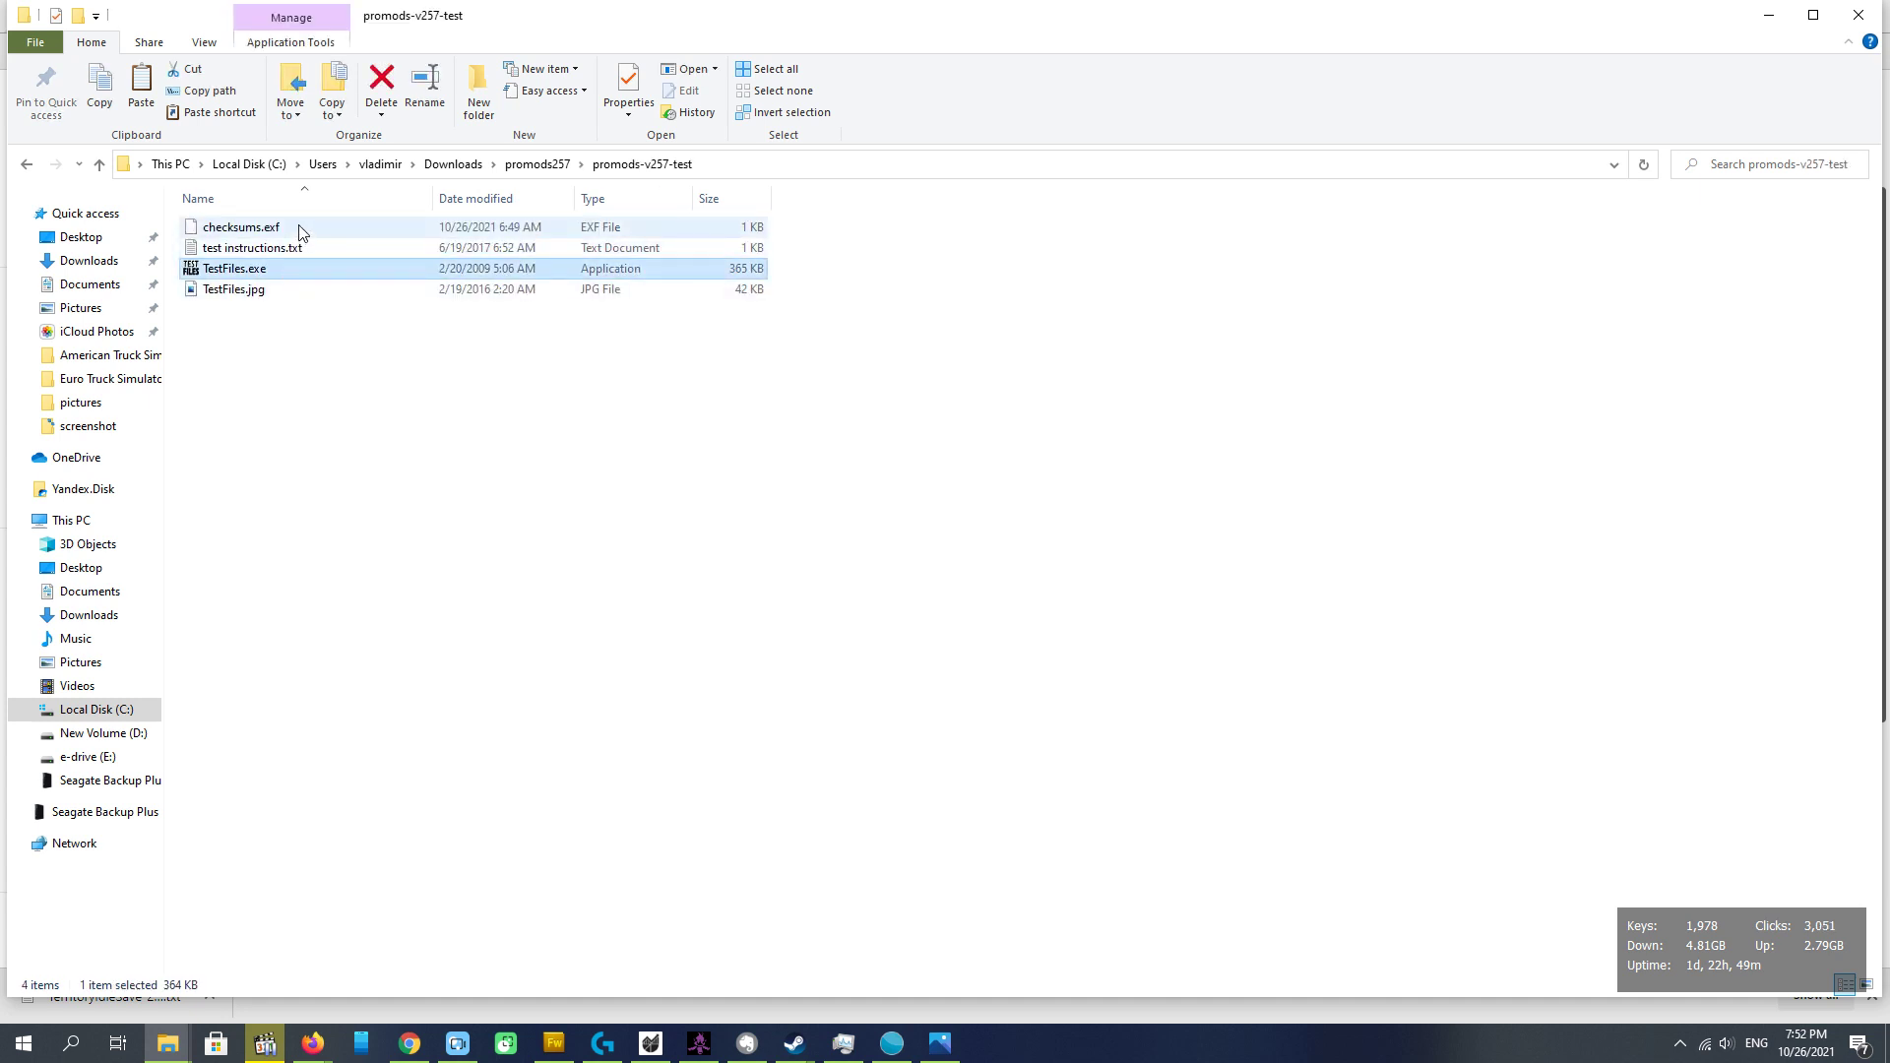
left_click(301, 230, "ctrl")
right_click(303, 231)
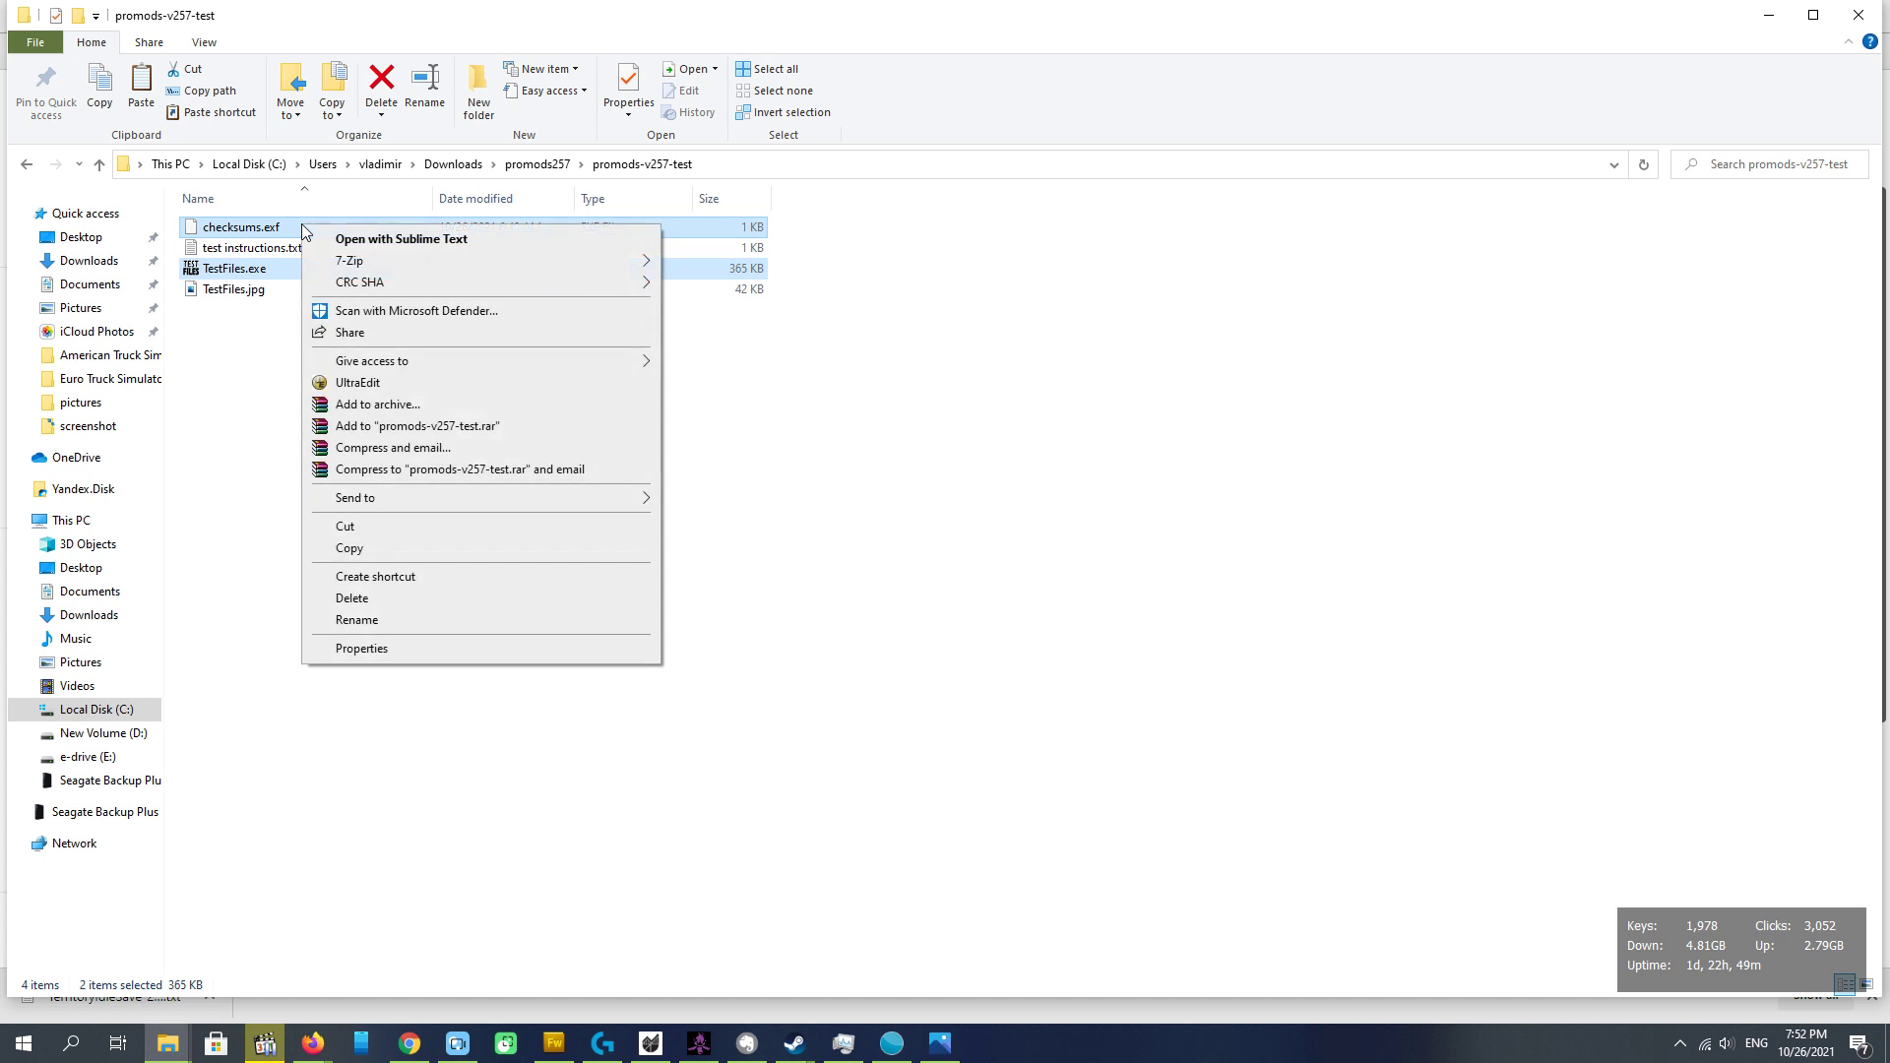
left_click(372, 547)
left_click(551, 165)
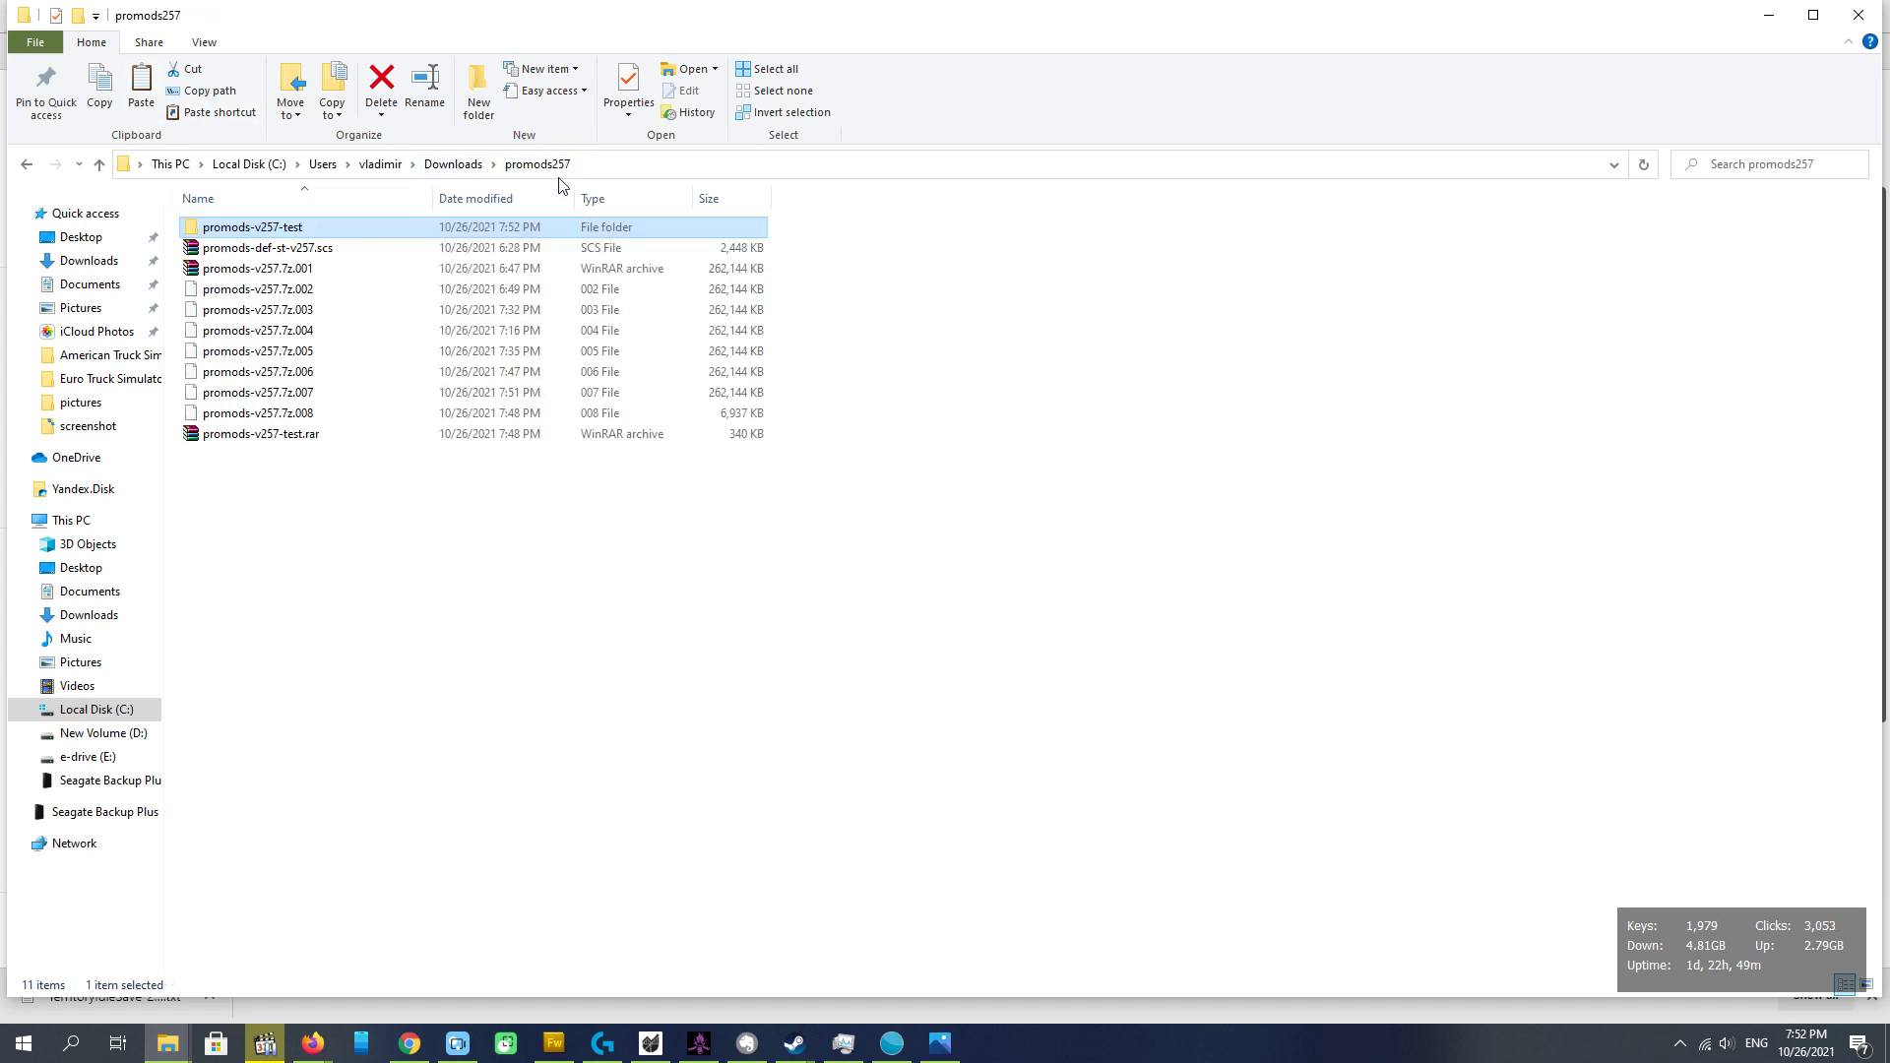
right_click(529, 572)
left_click(573, 701)
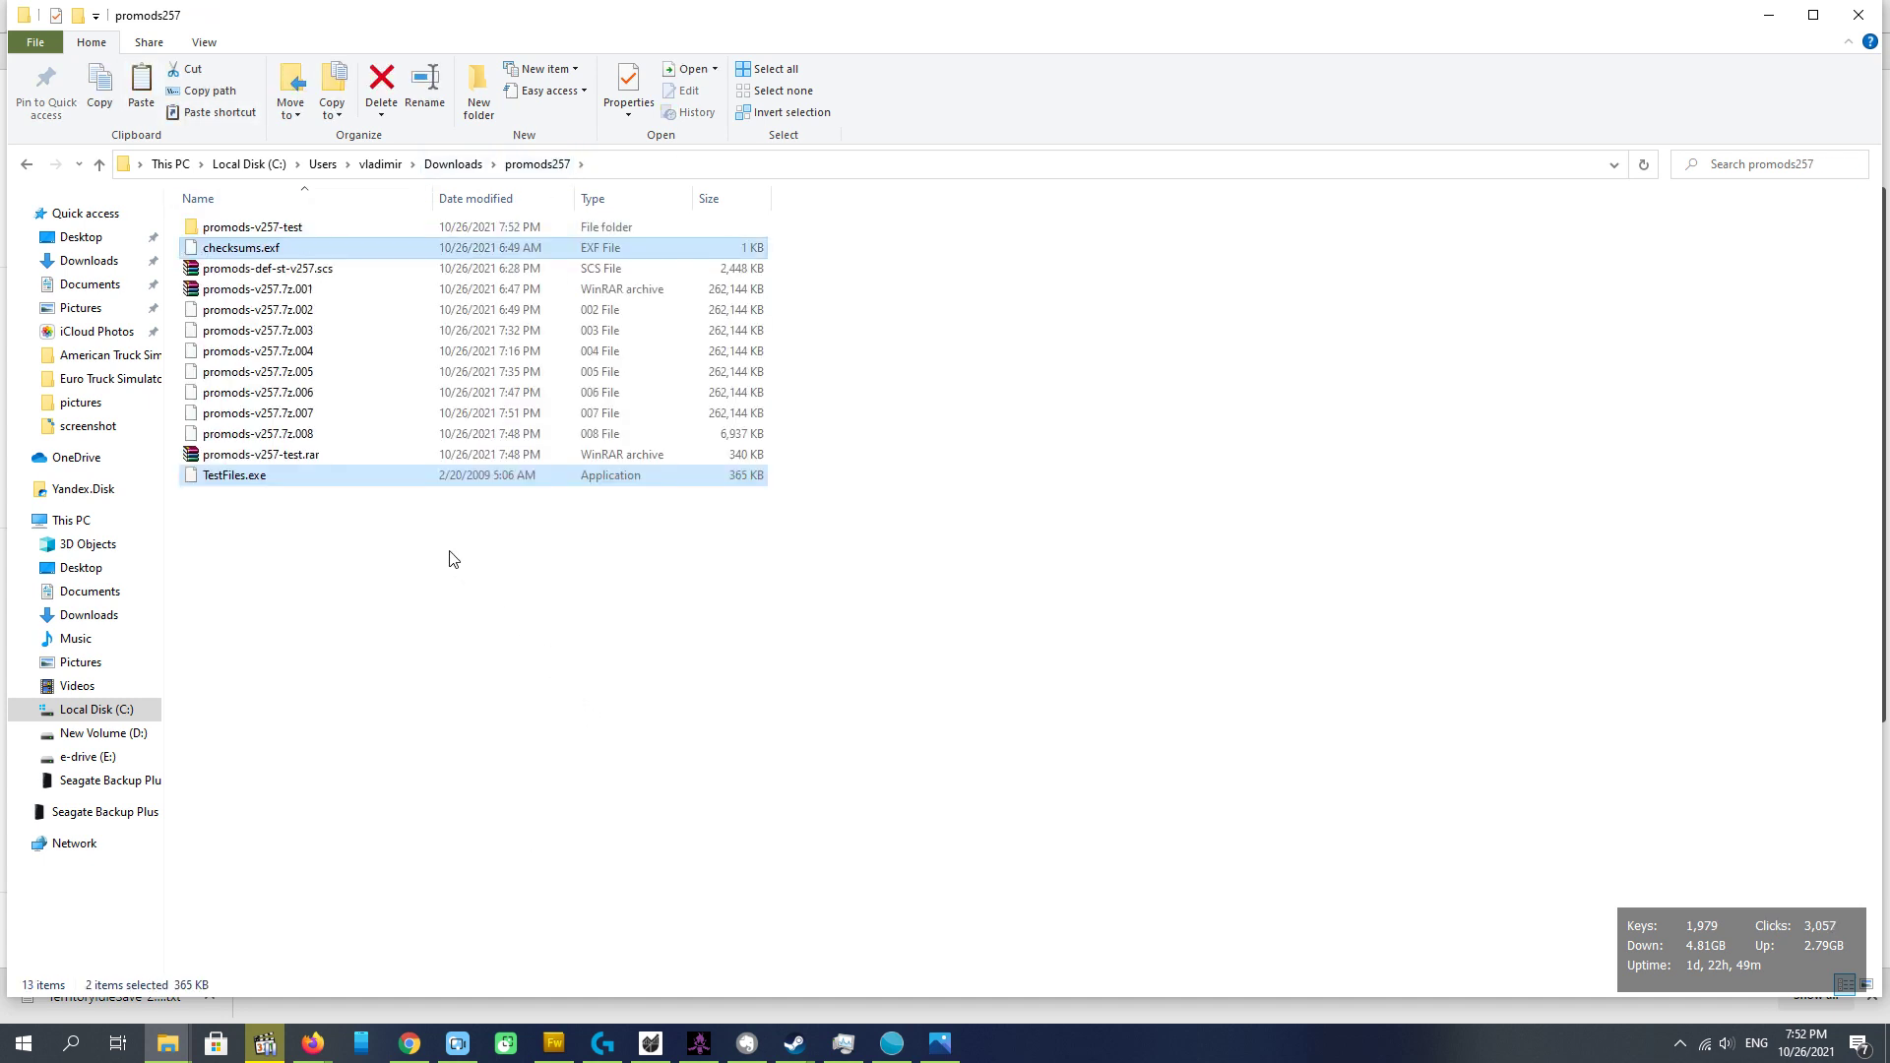
Run TestFiles.exe to validate the archive parts, then delete TestFiles.exe and checksums.exf from the promods257 folder.
left_click(254, 478)
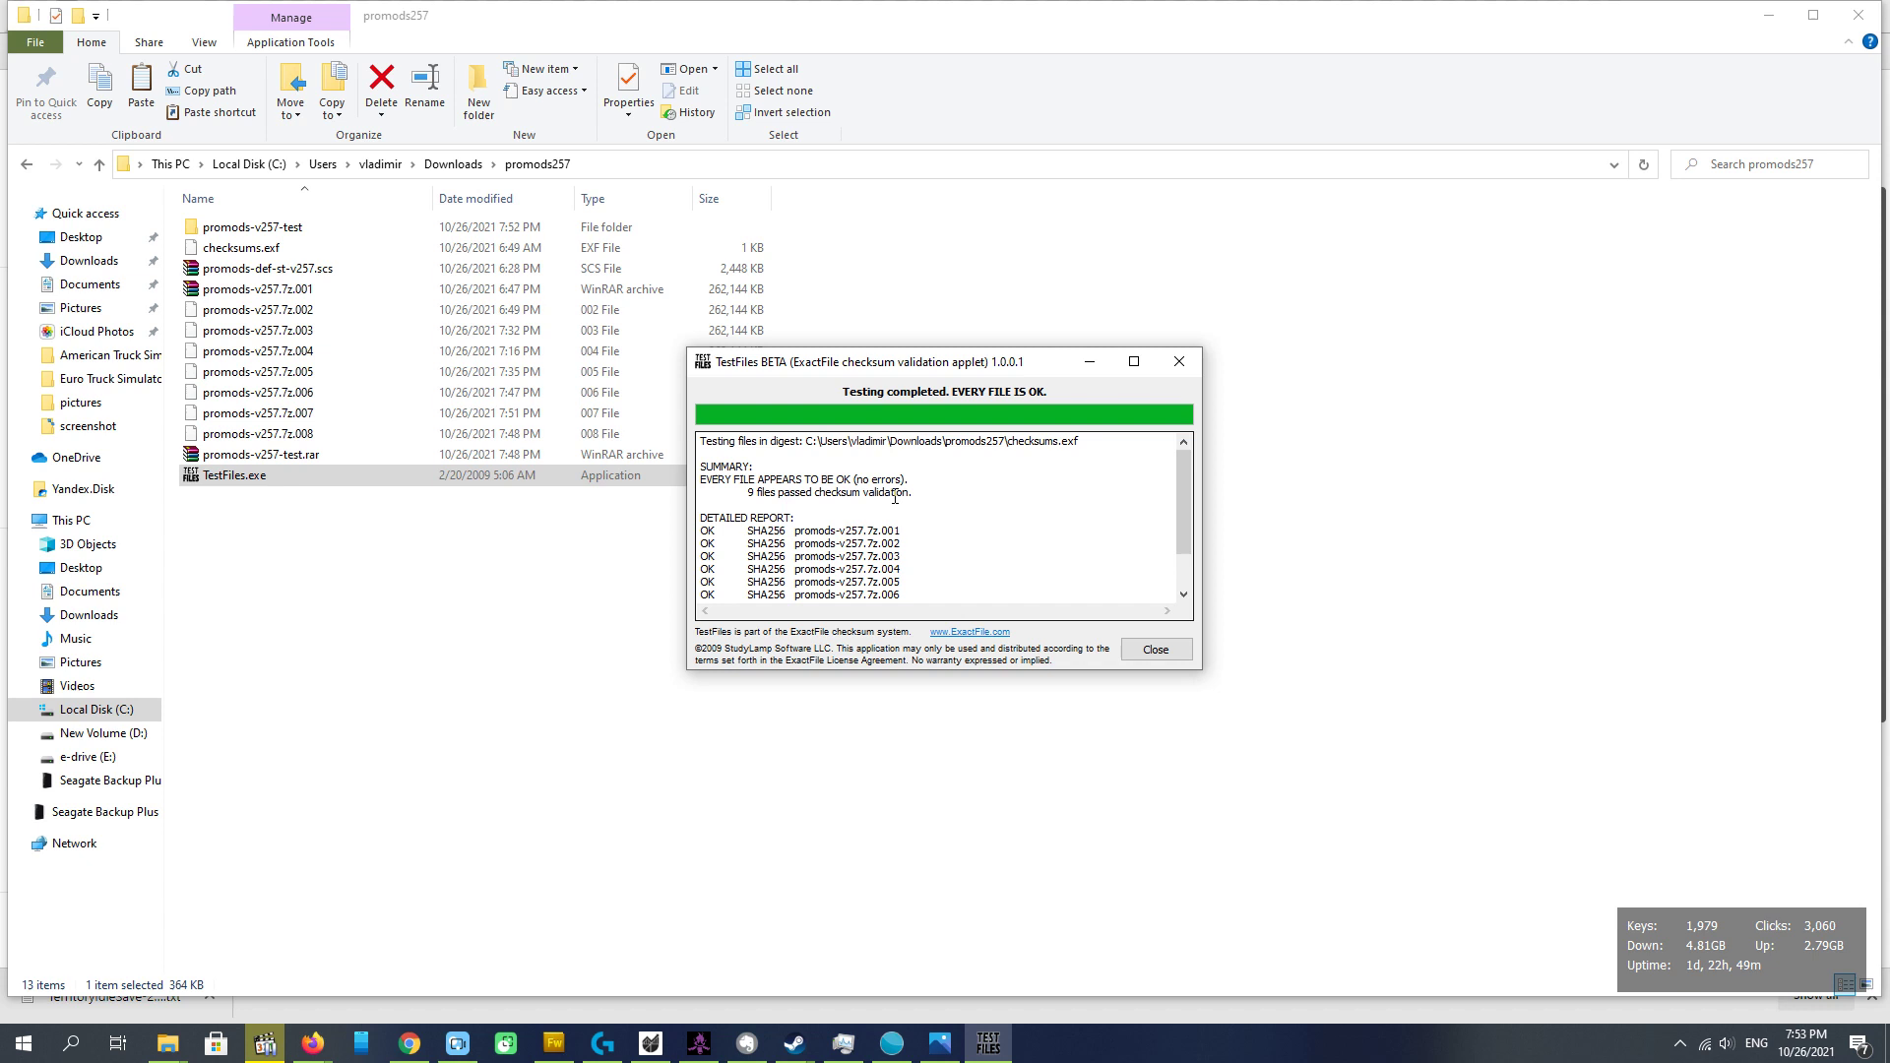
left_click(1179, 649)
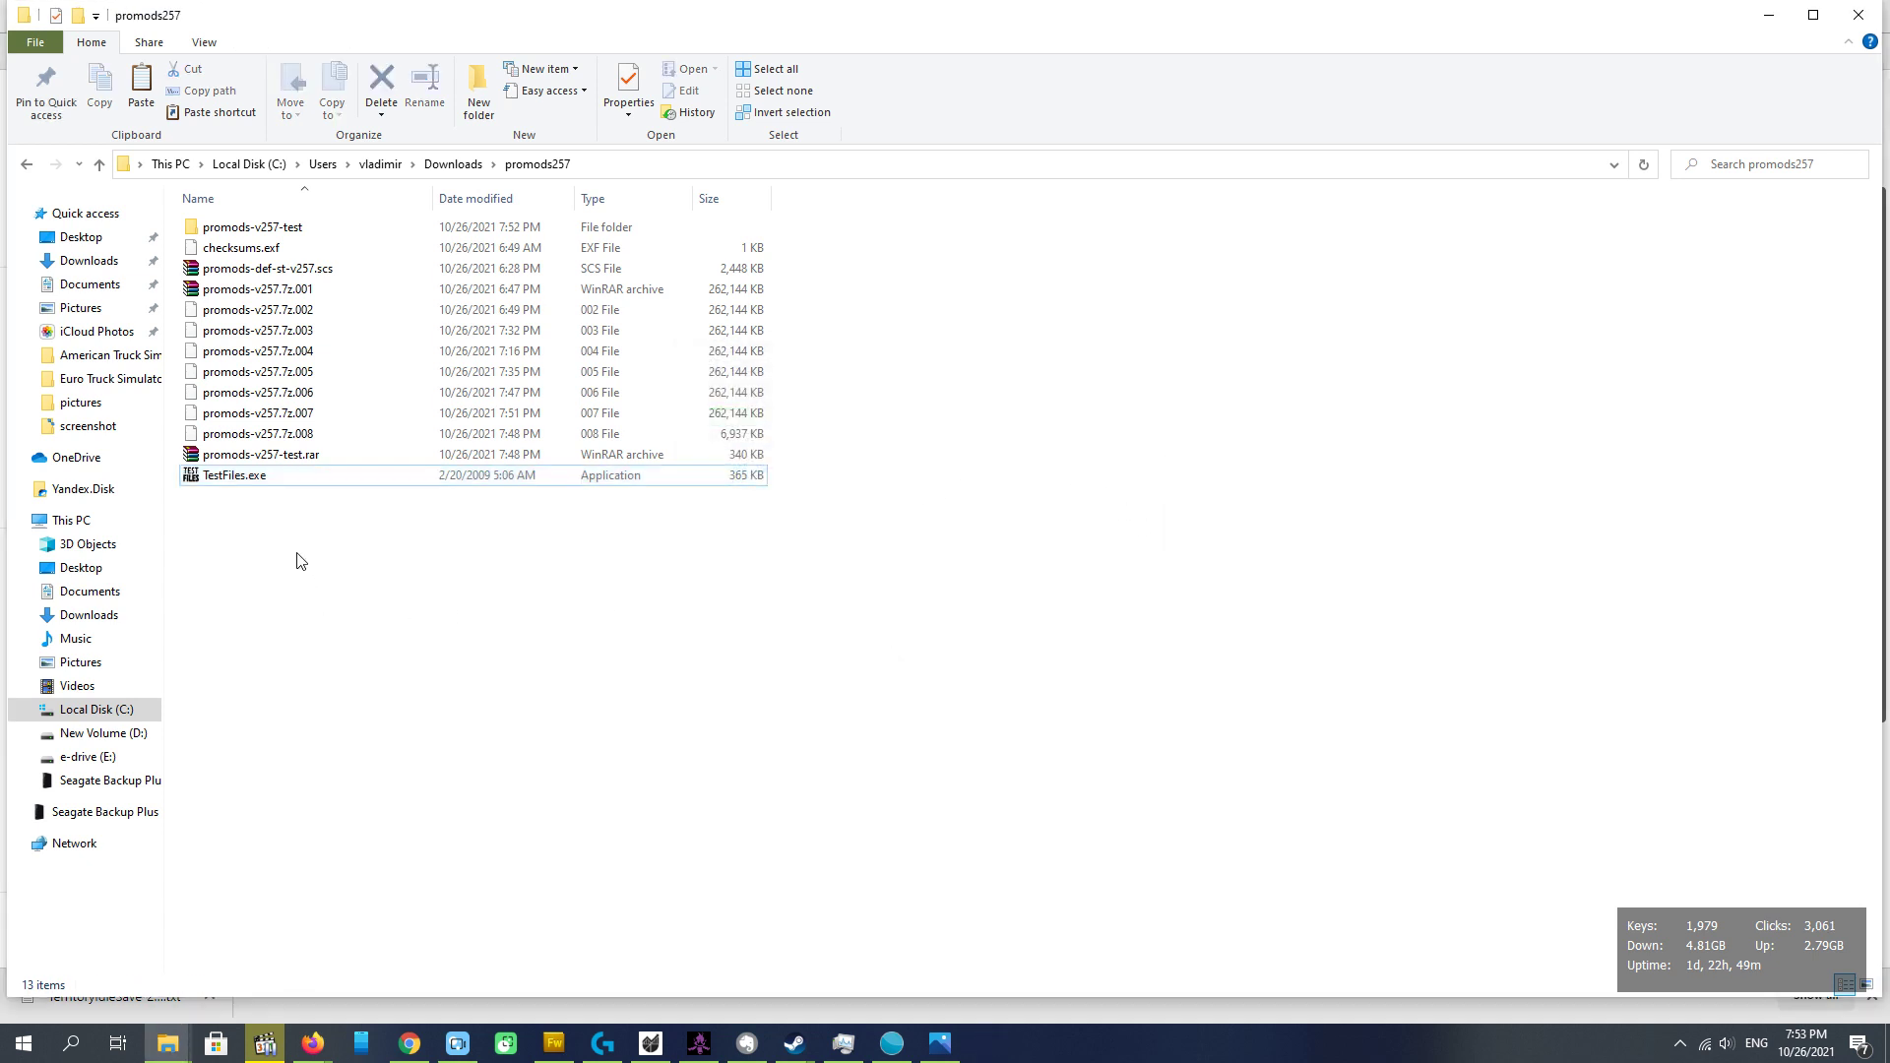
left_click(256, 476)
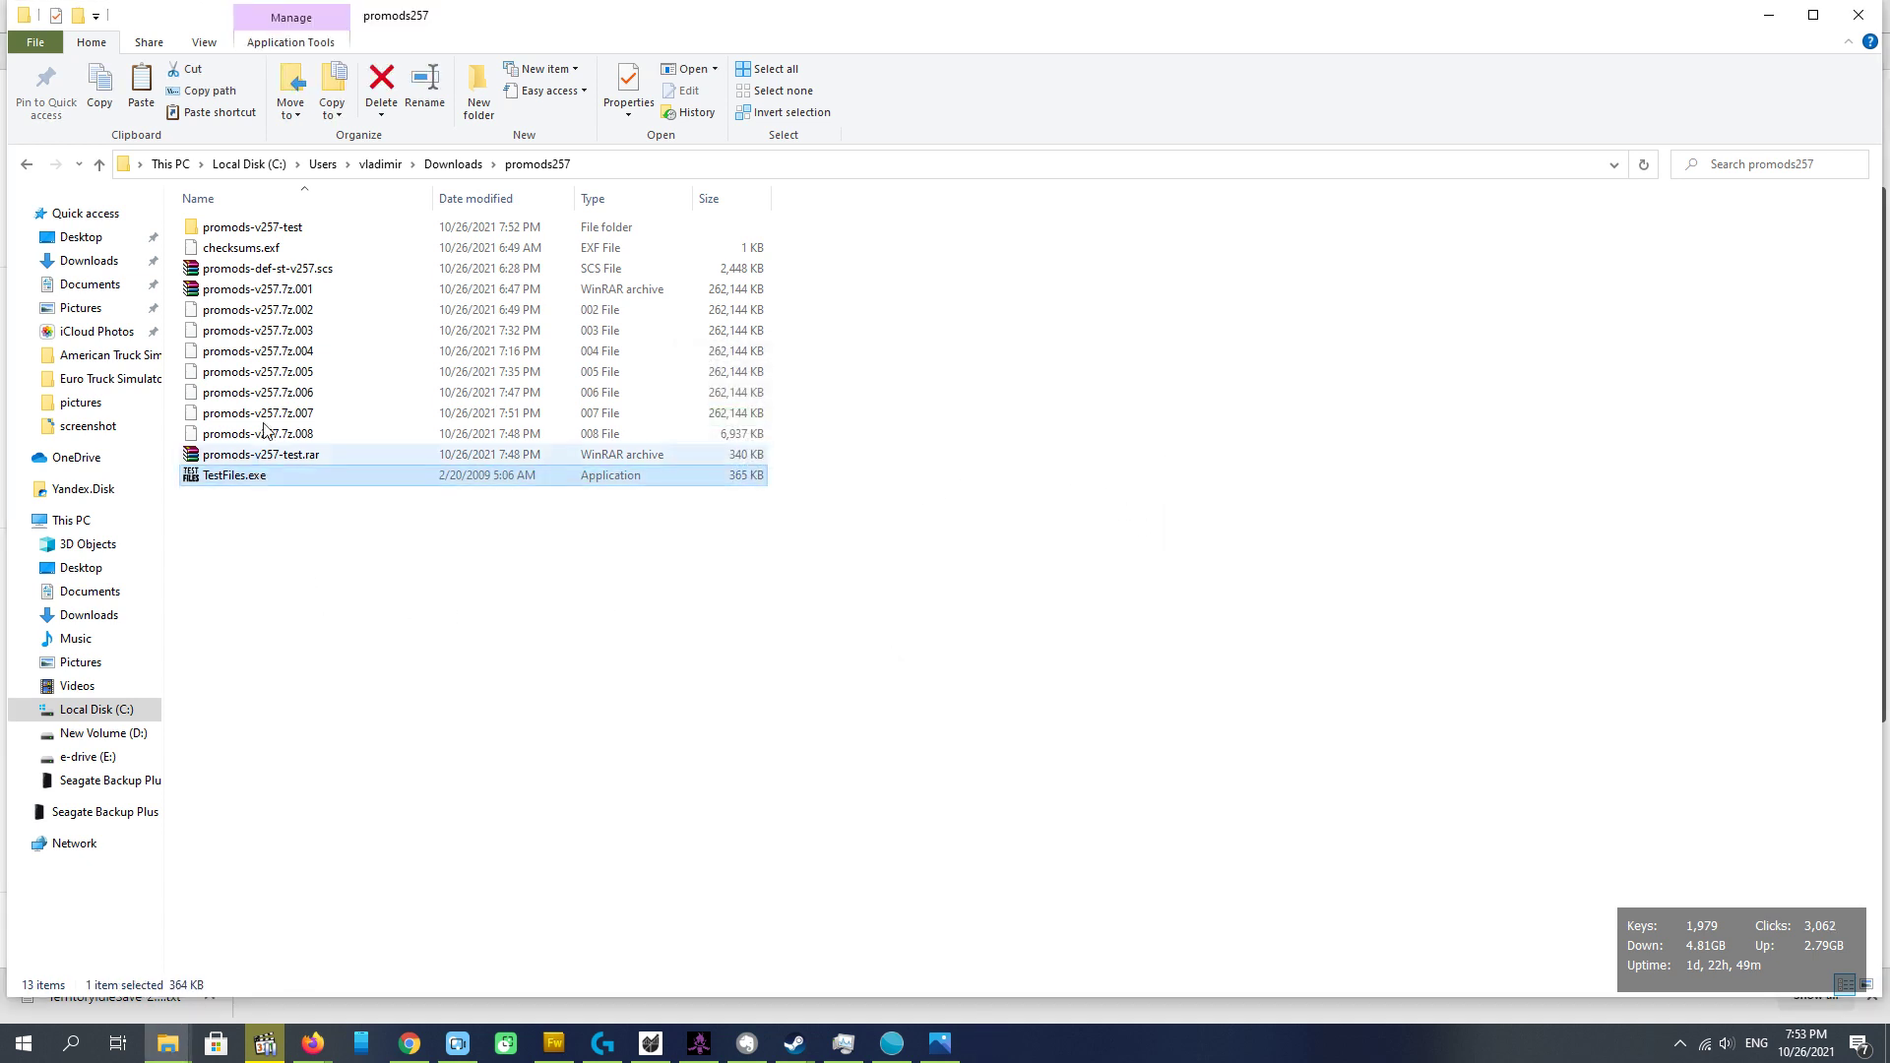
left_click(433, 247, "ctrl")
key("Delete")
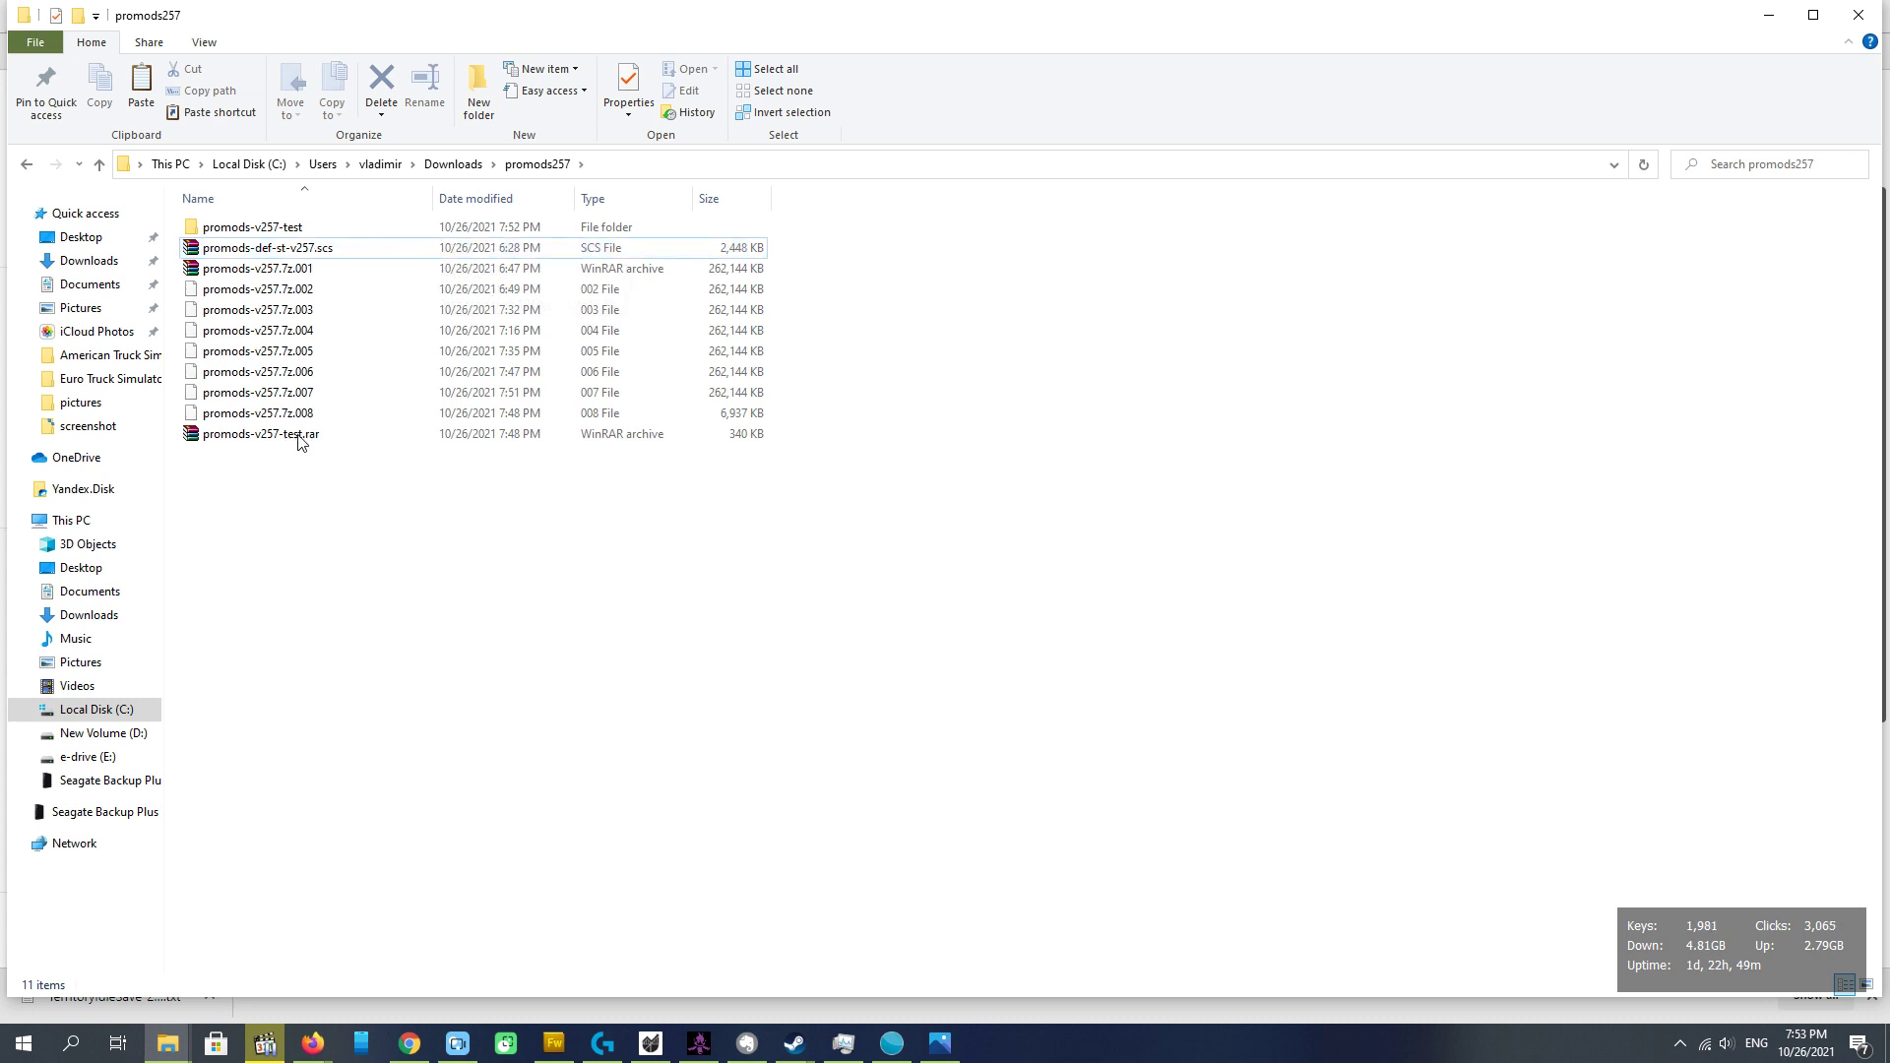
Extract promods-v257.7z.001 with 7-Zip into a promods-v257 subfolder, keeping the default extraction options.
right_click(290, 273)
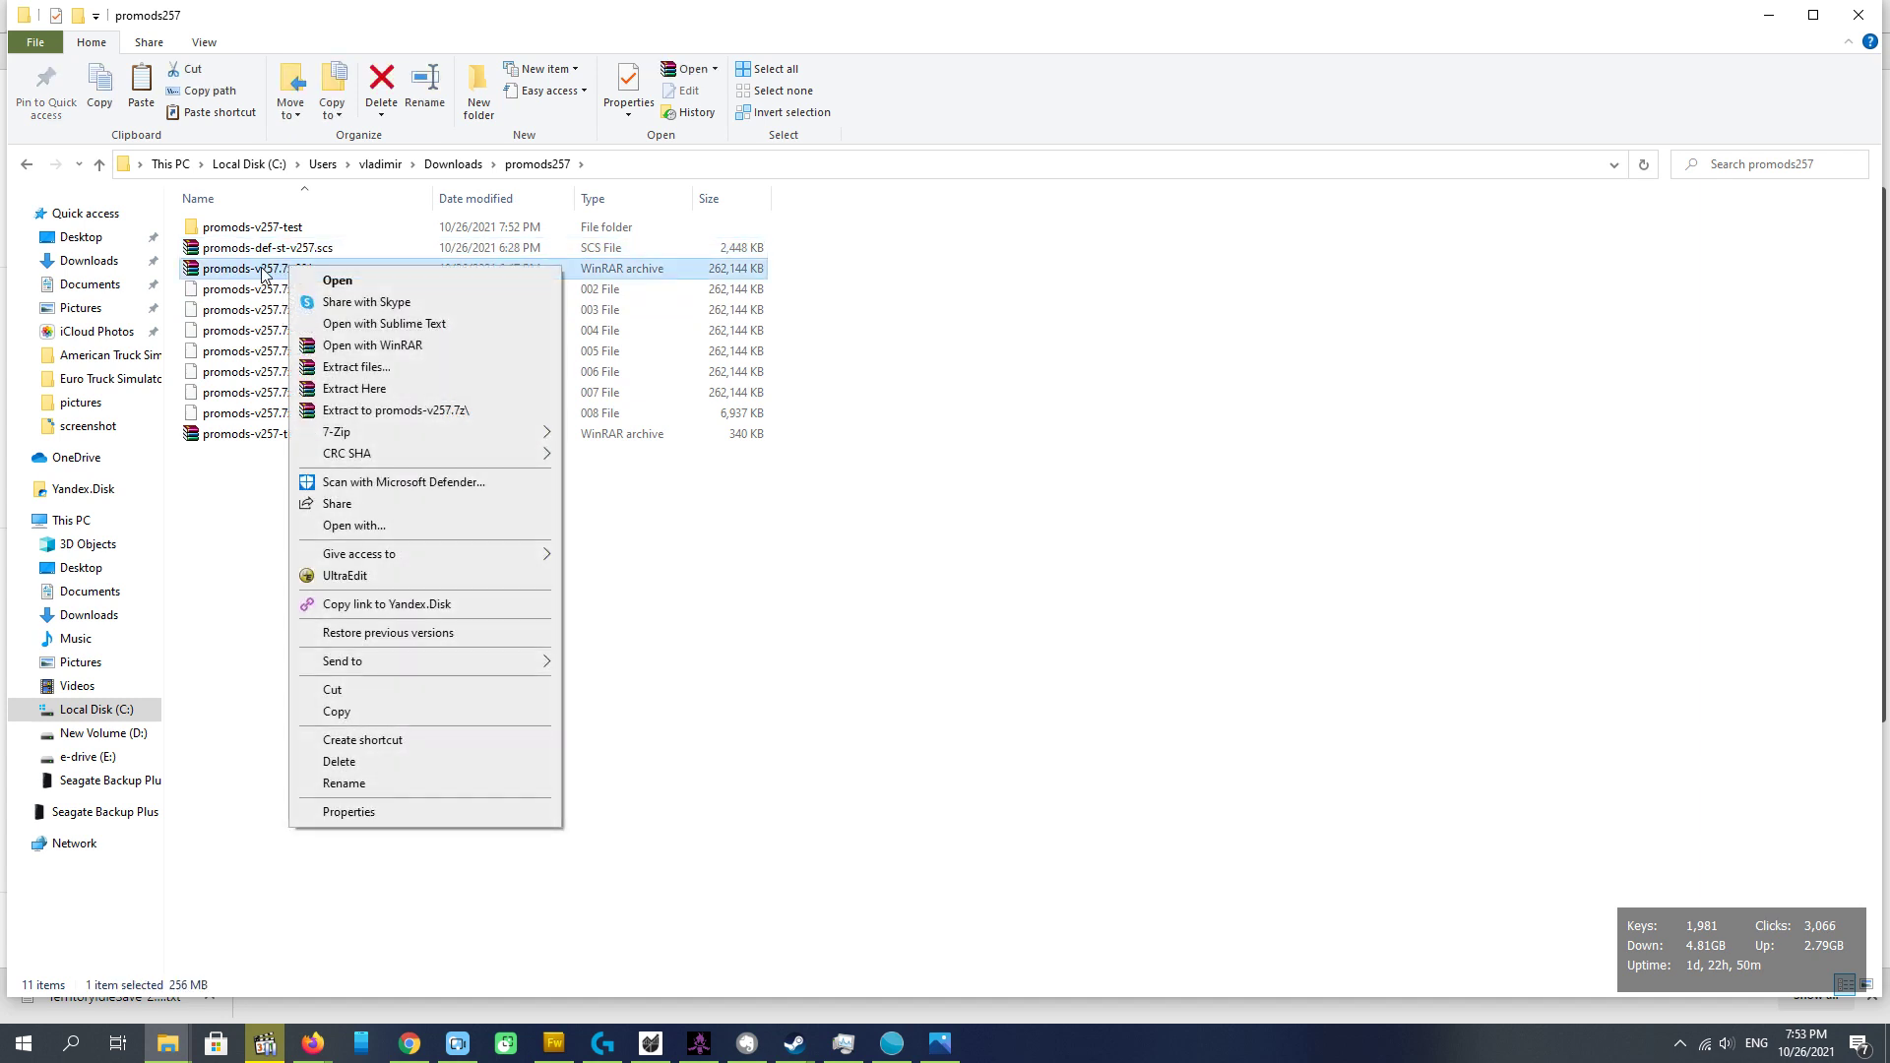
left_click(261, 472)
left_click(313, 272)
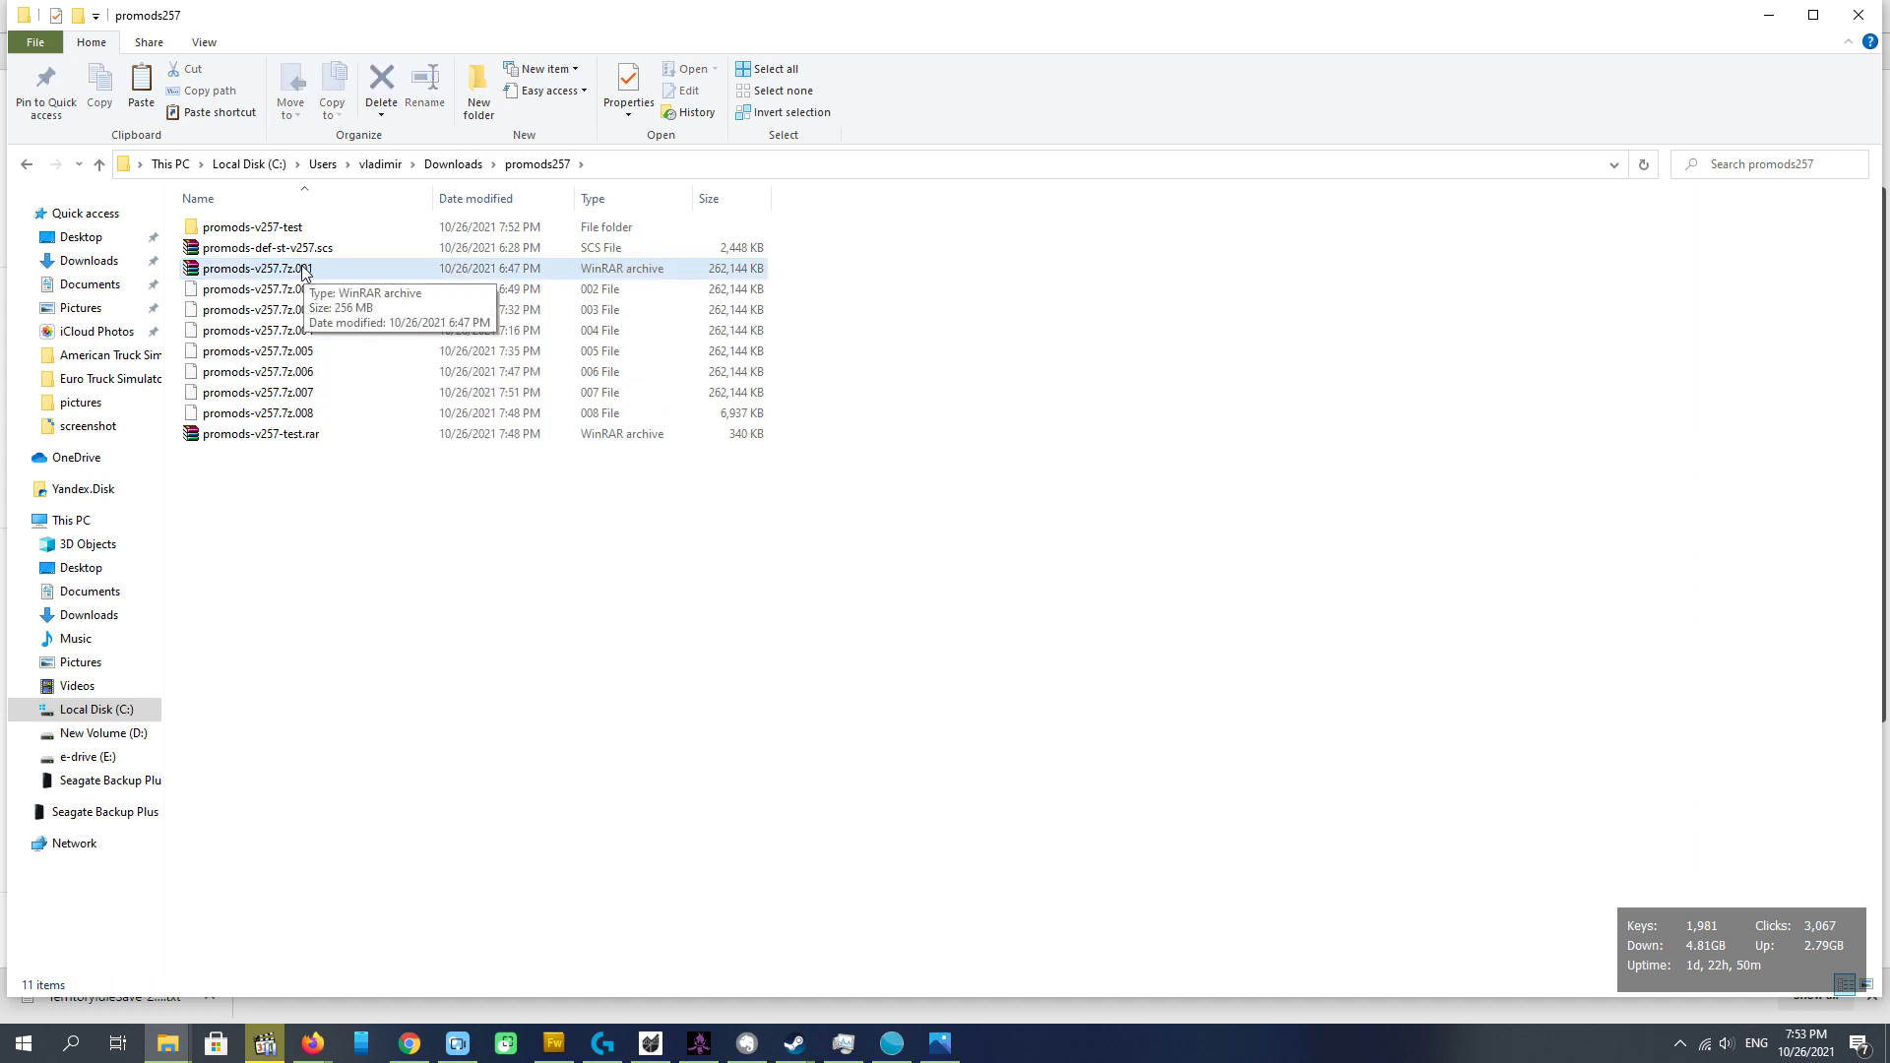
right_click(291, 272)
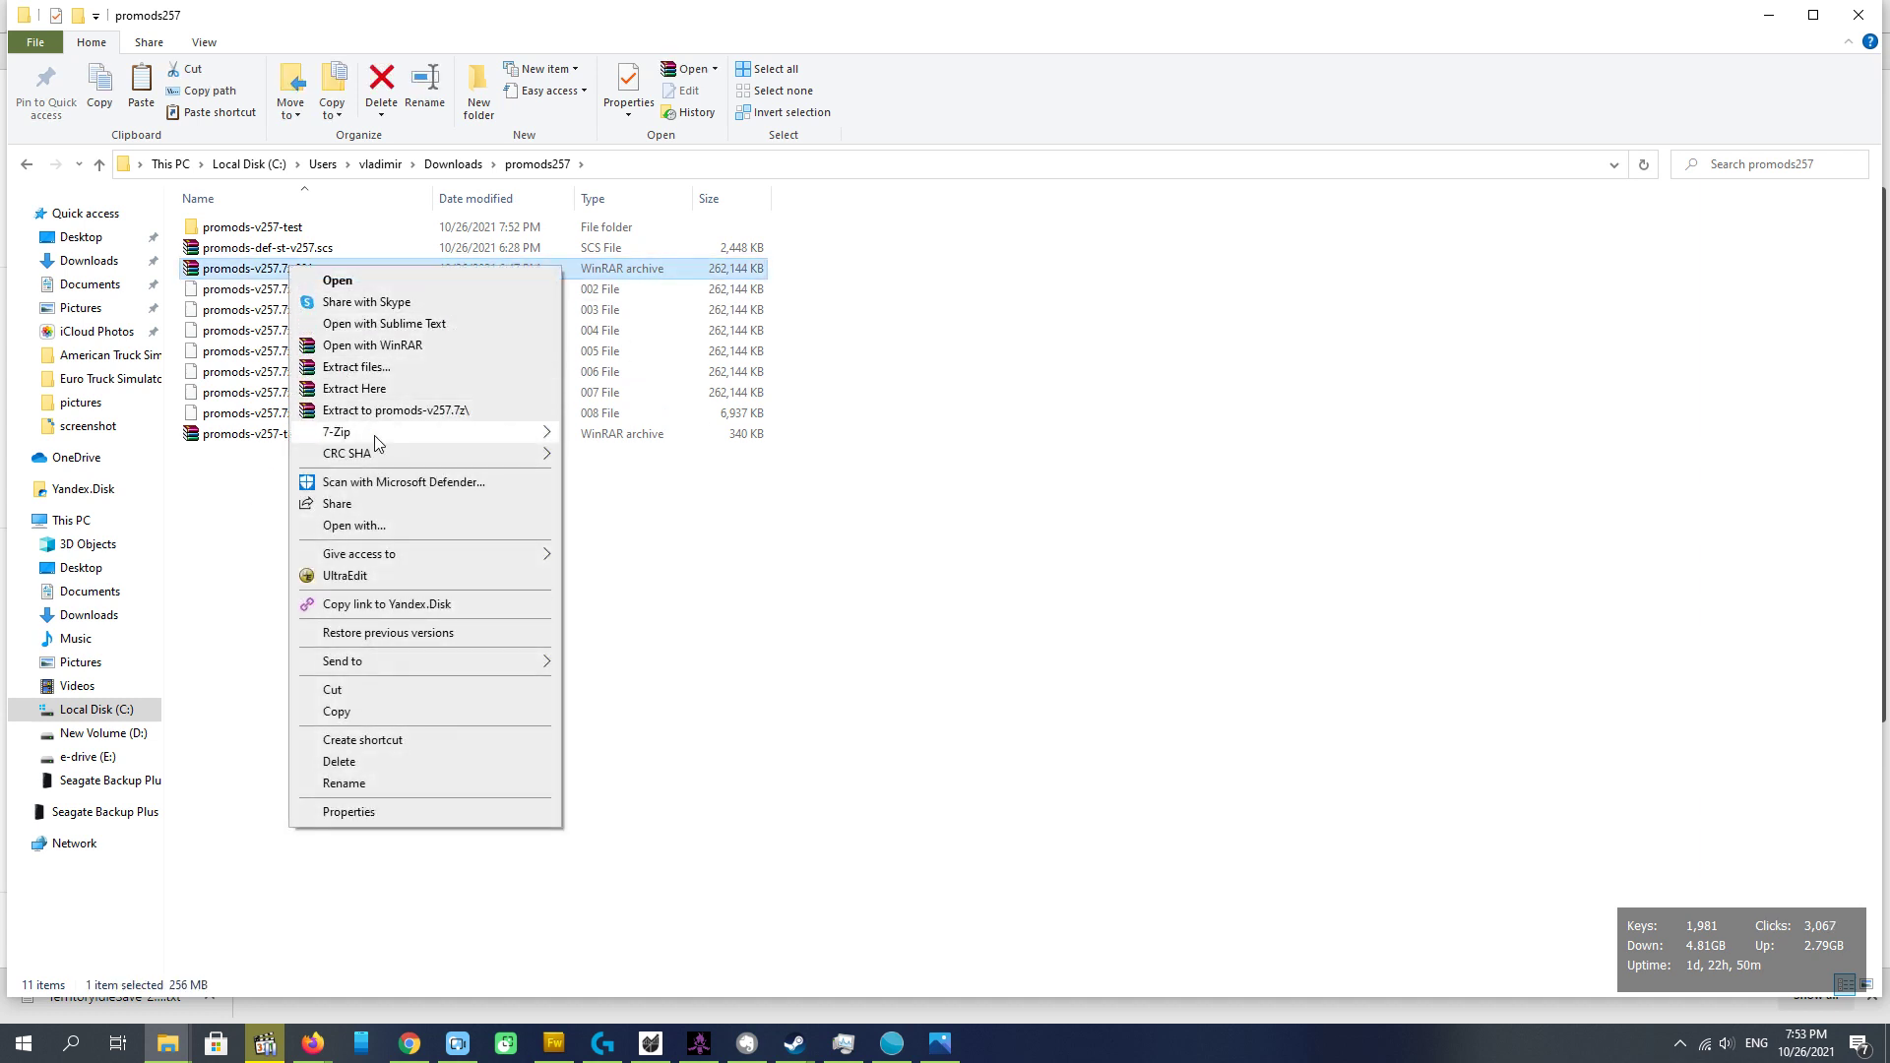
mouse_move(374, 437)
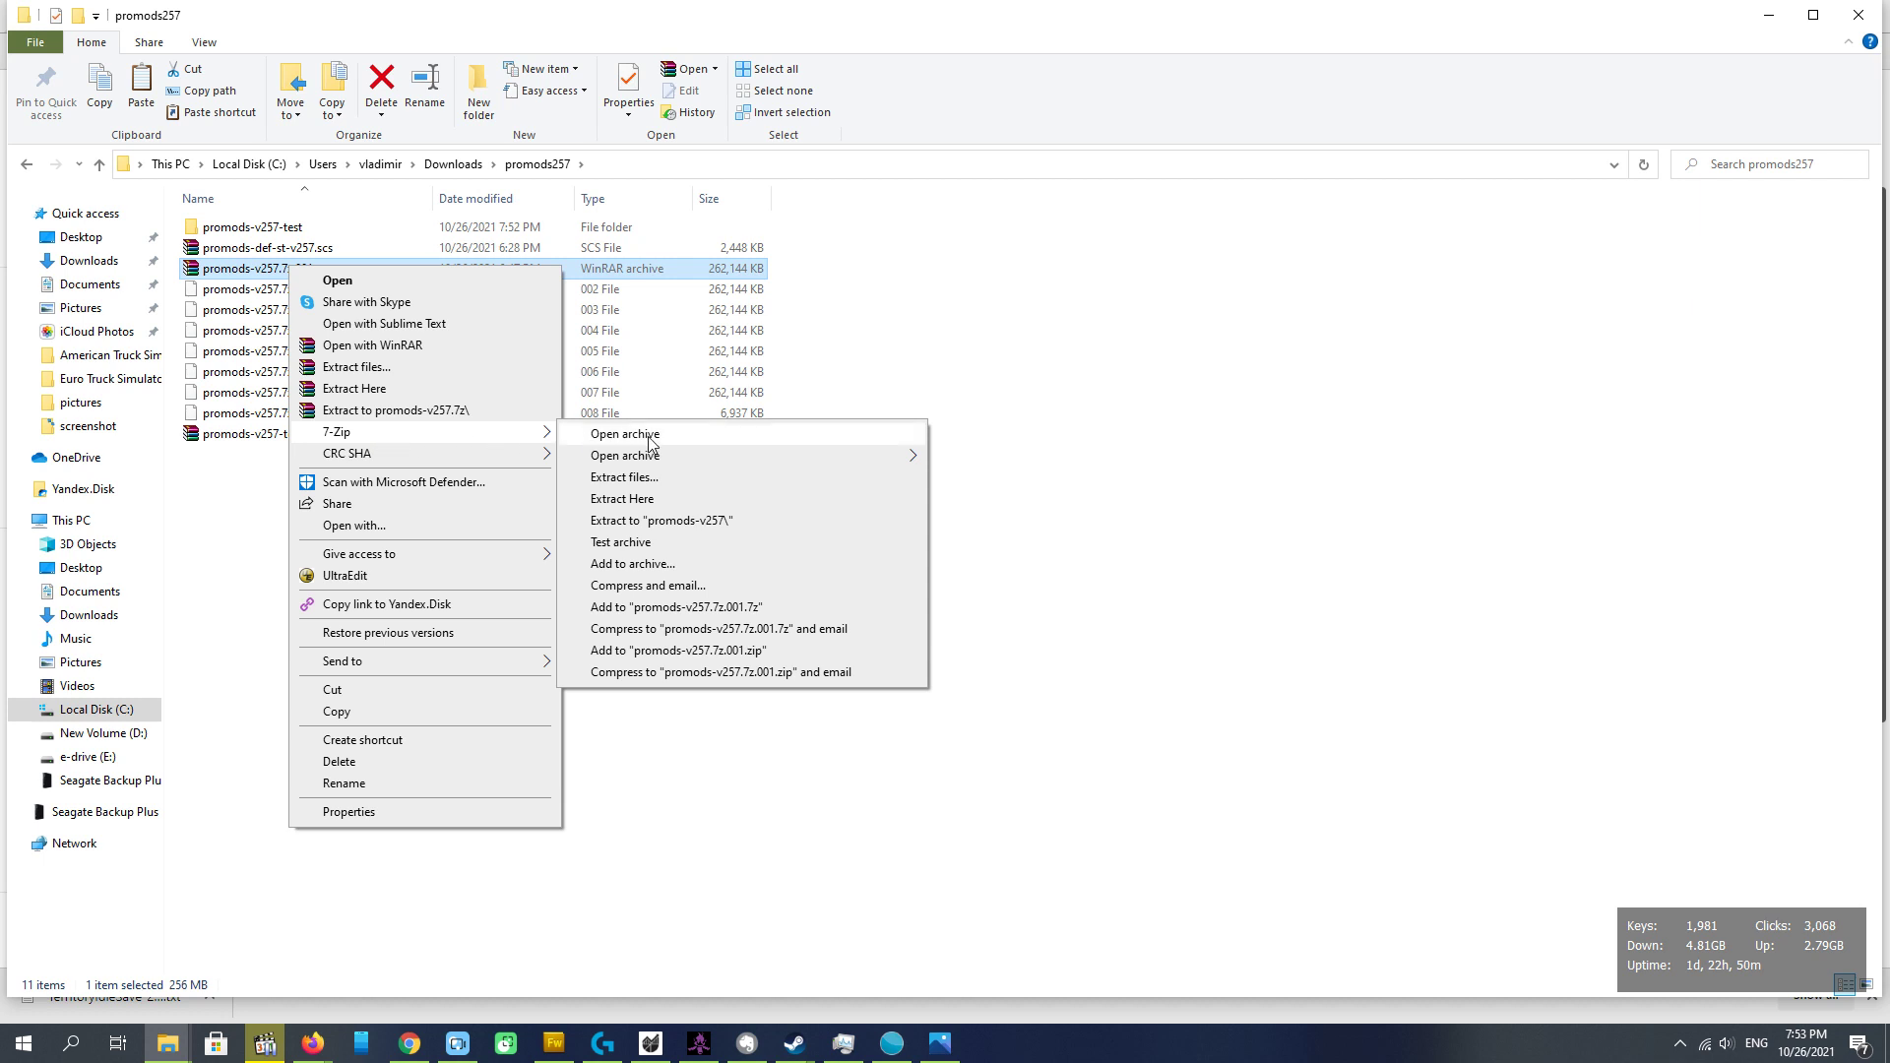
left_click(624, 477)
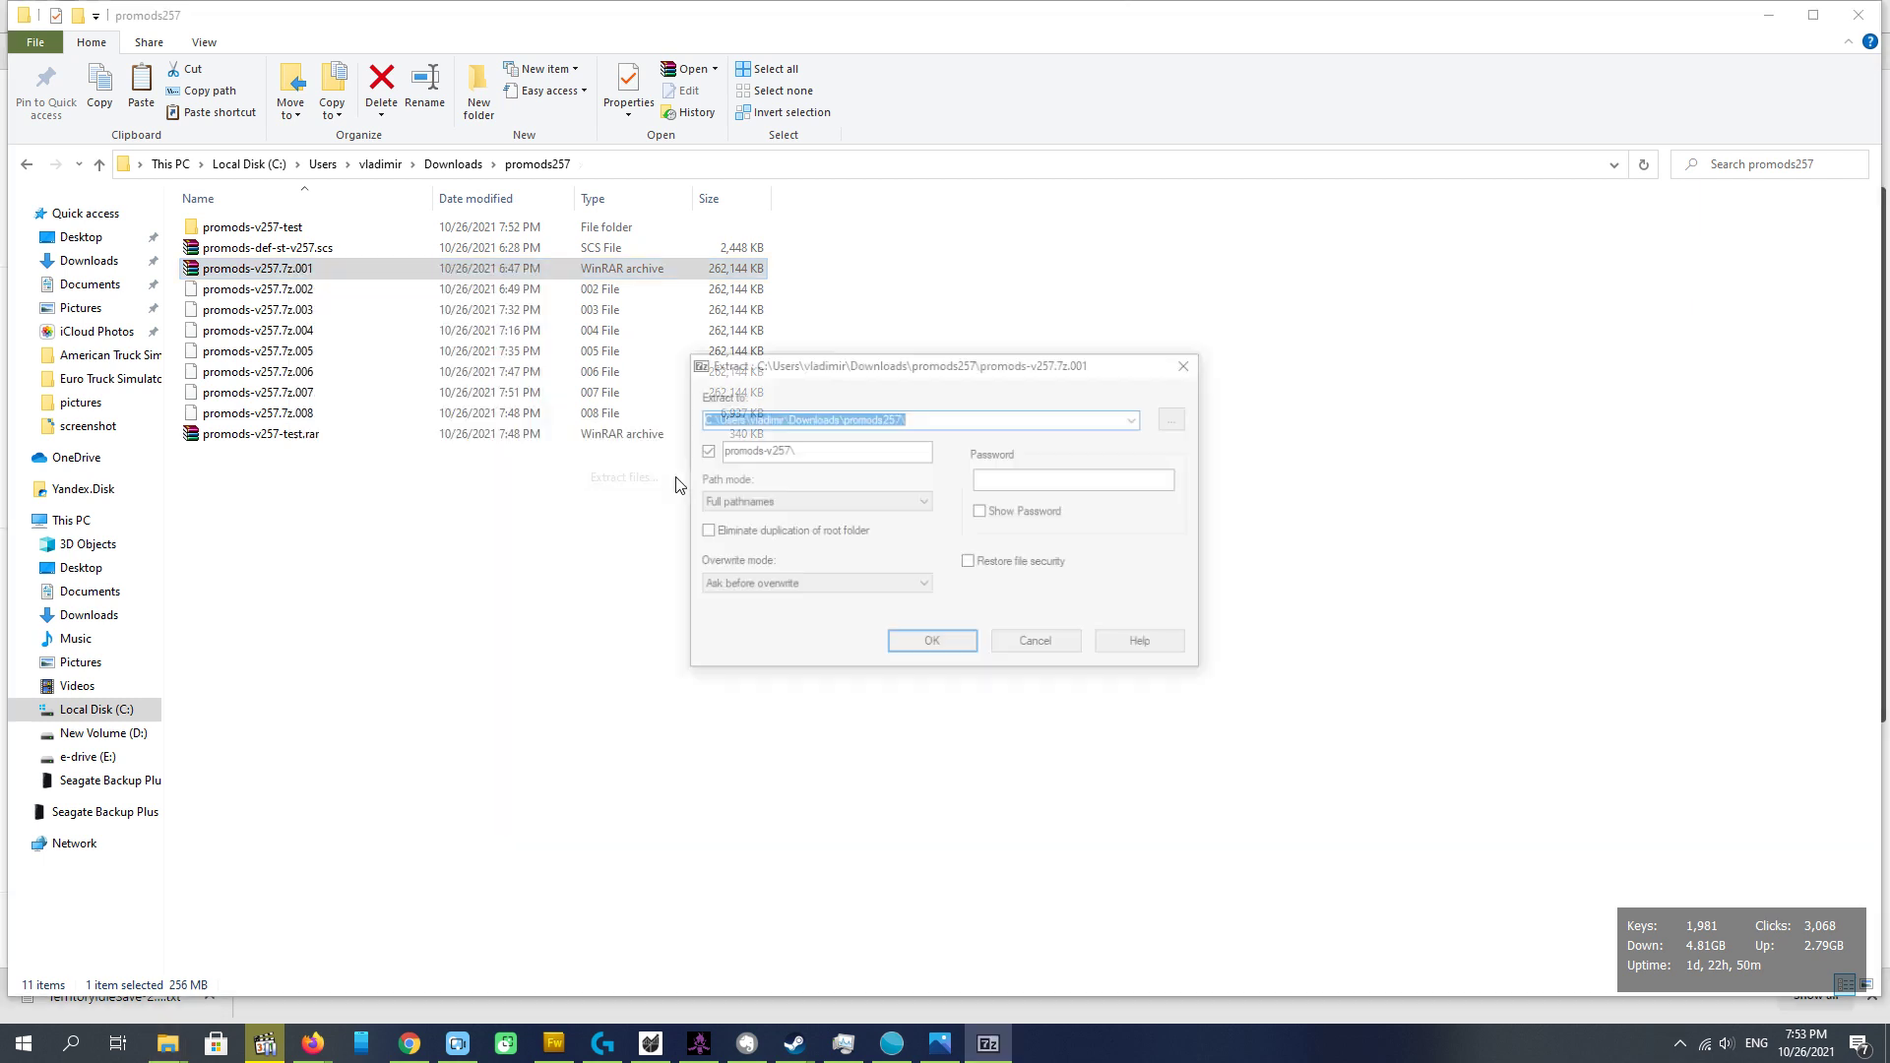
left_click(951, 643)
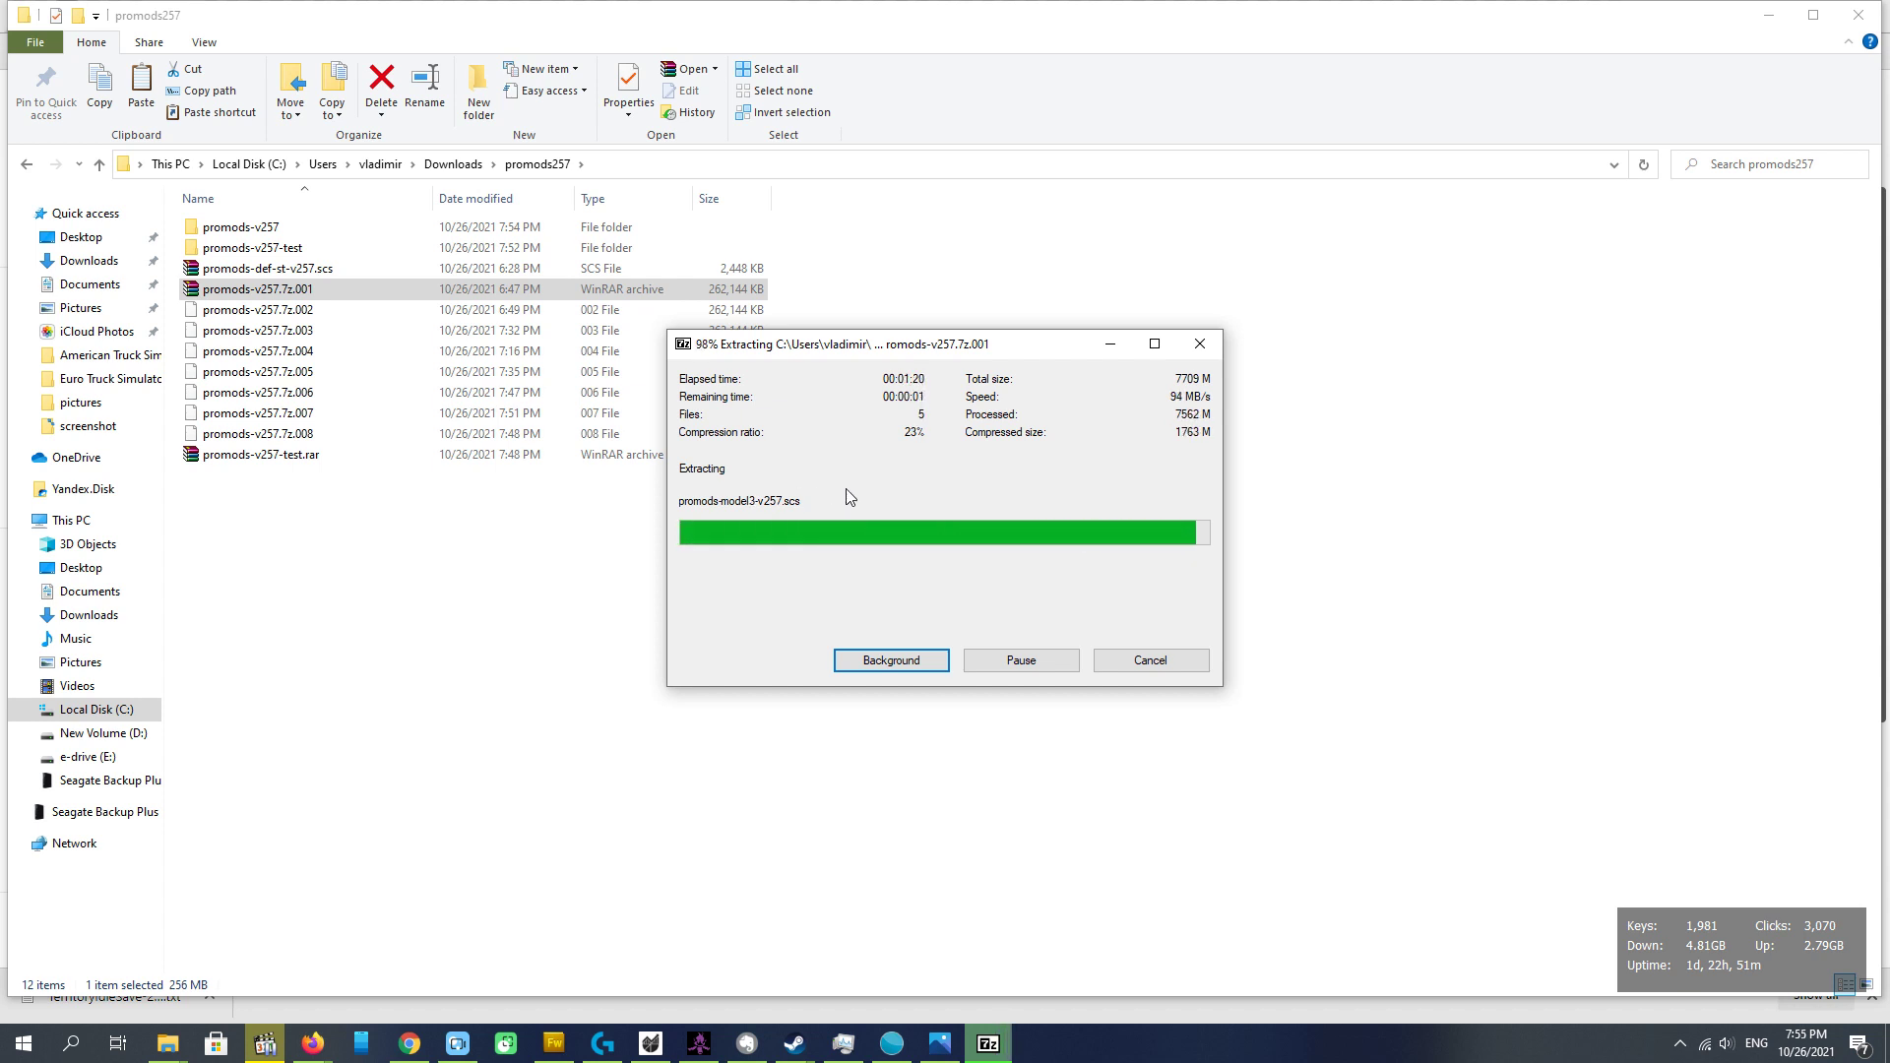
Check the extracted files, move promods-def-st-v257.scs into the promods-v257 folder and open that folder.
double_click(305, 230)
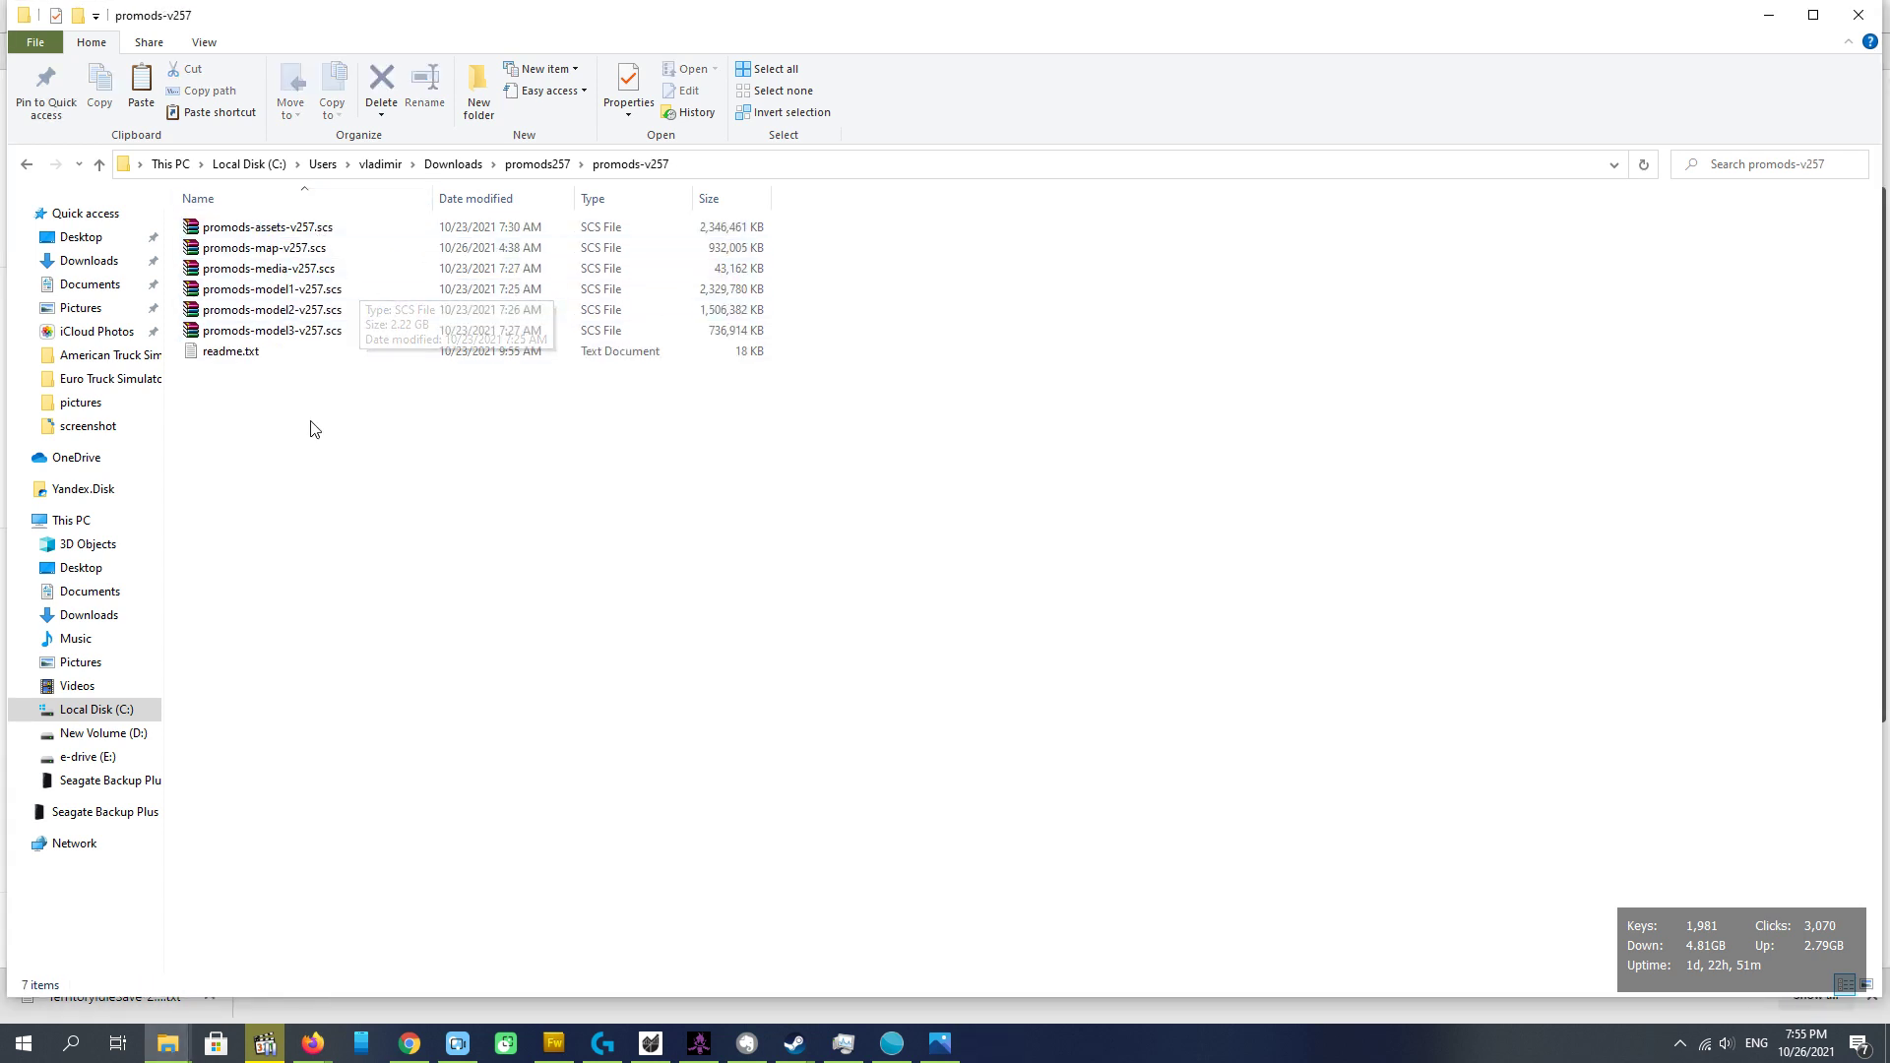
left_click(335, 350)
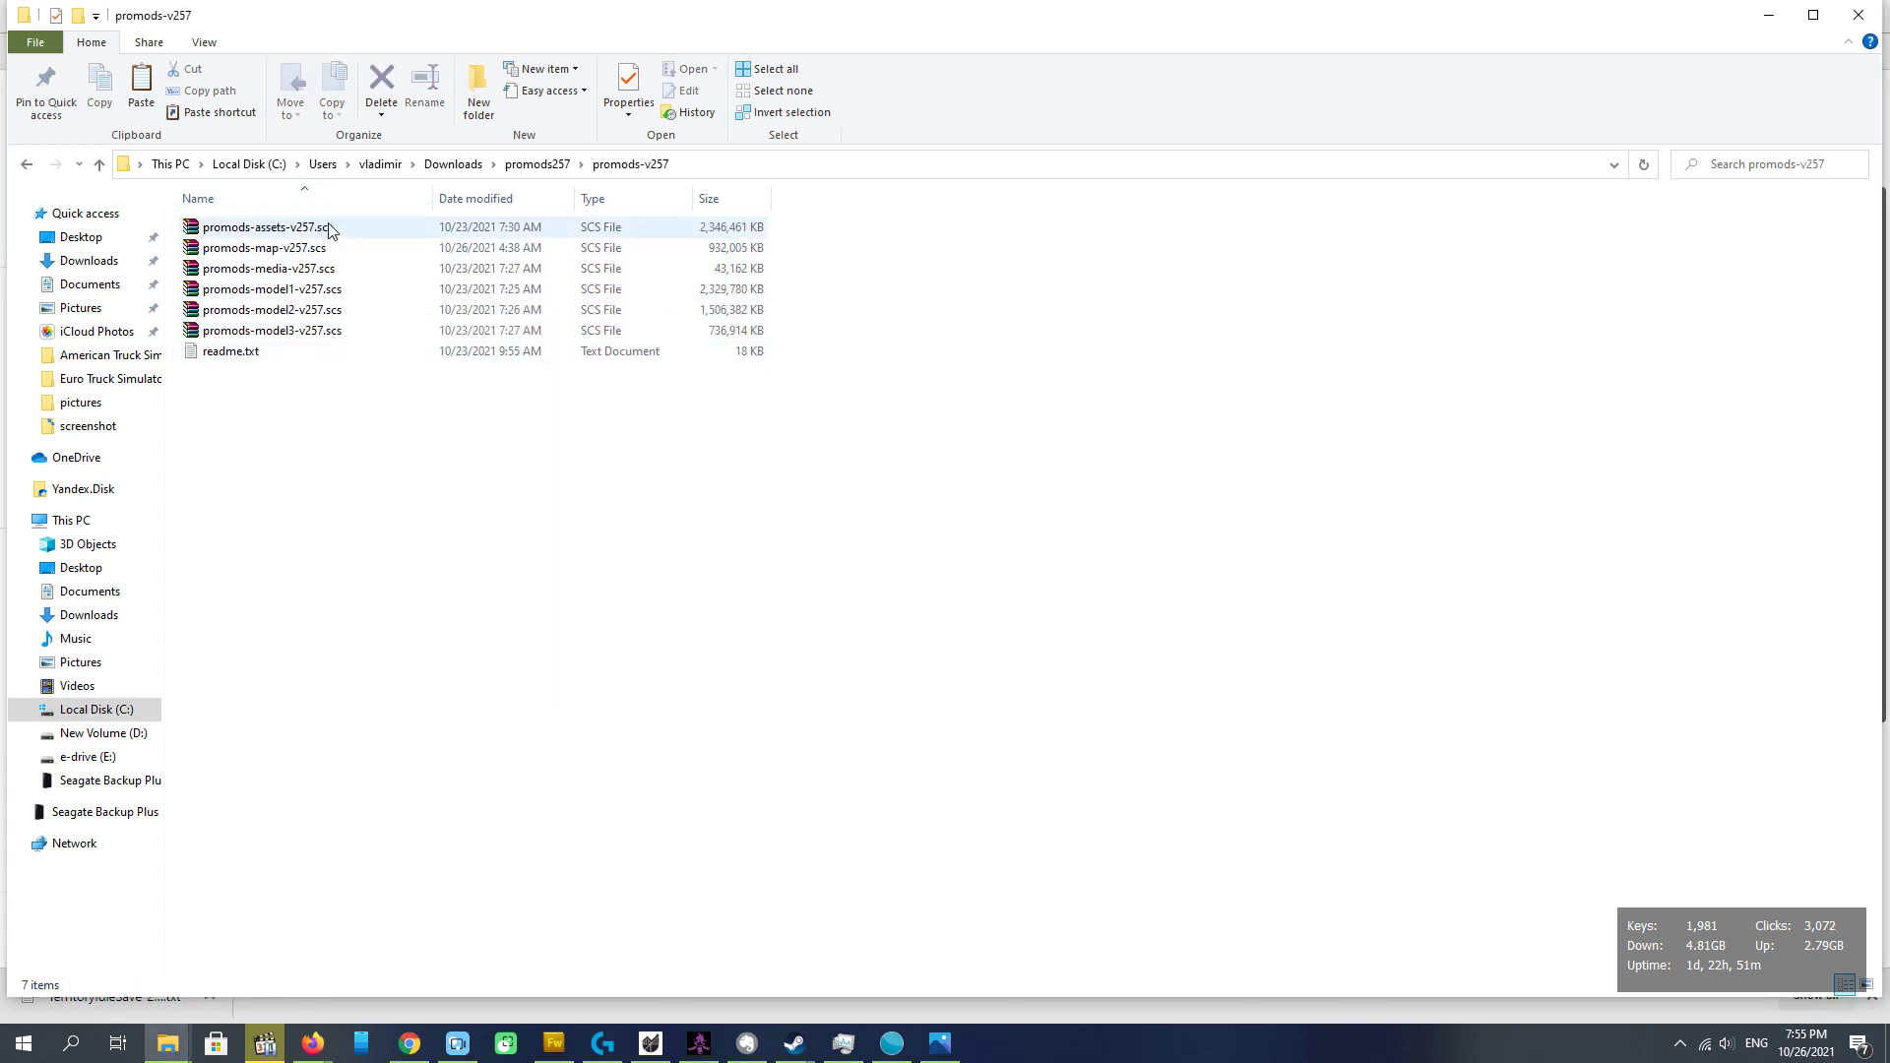
left_click(541, 167)
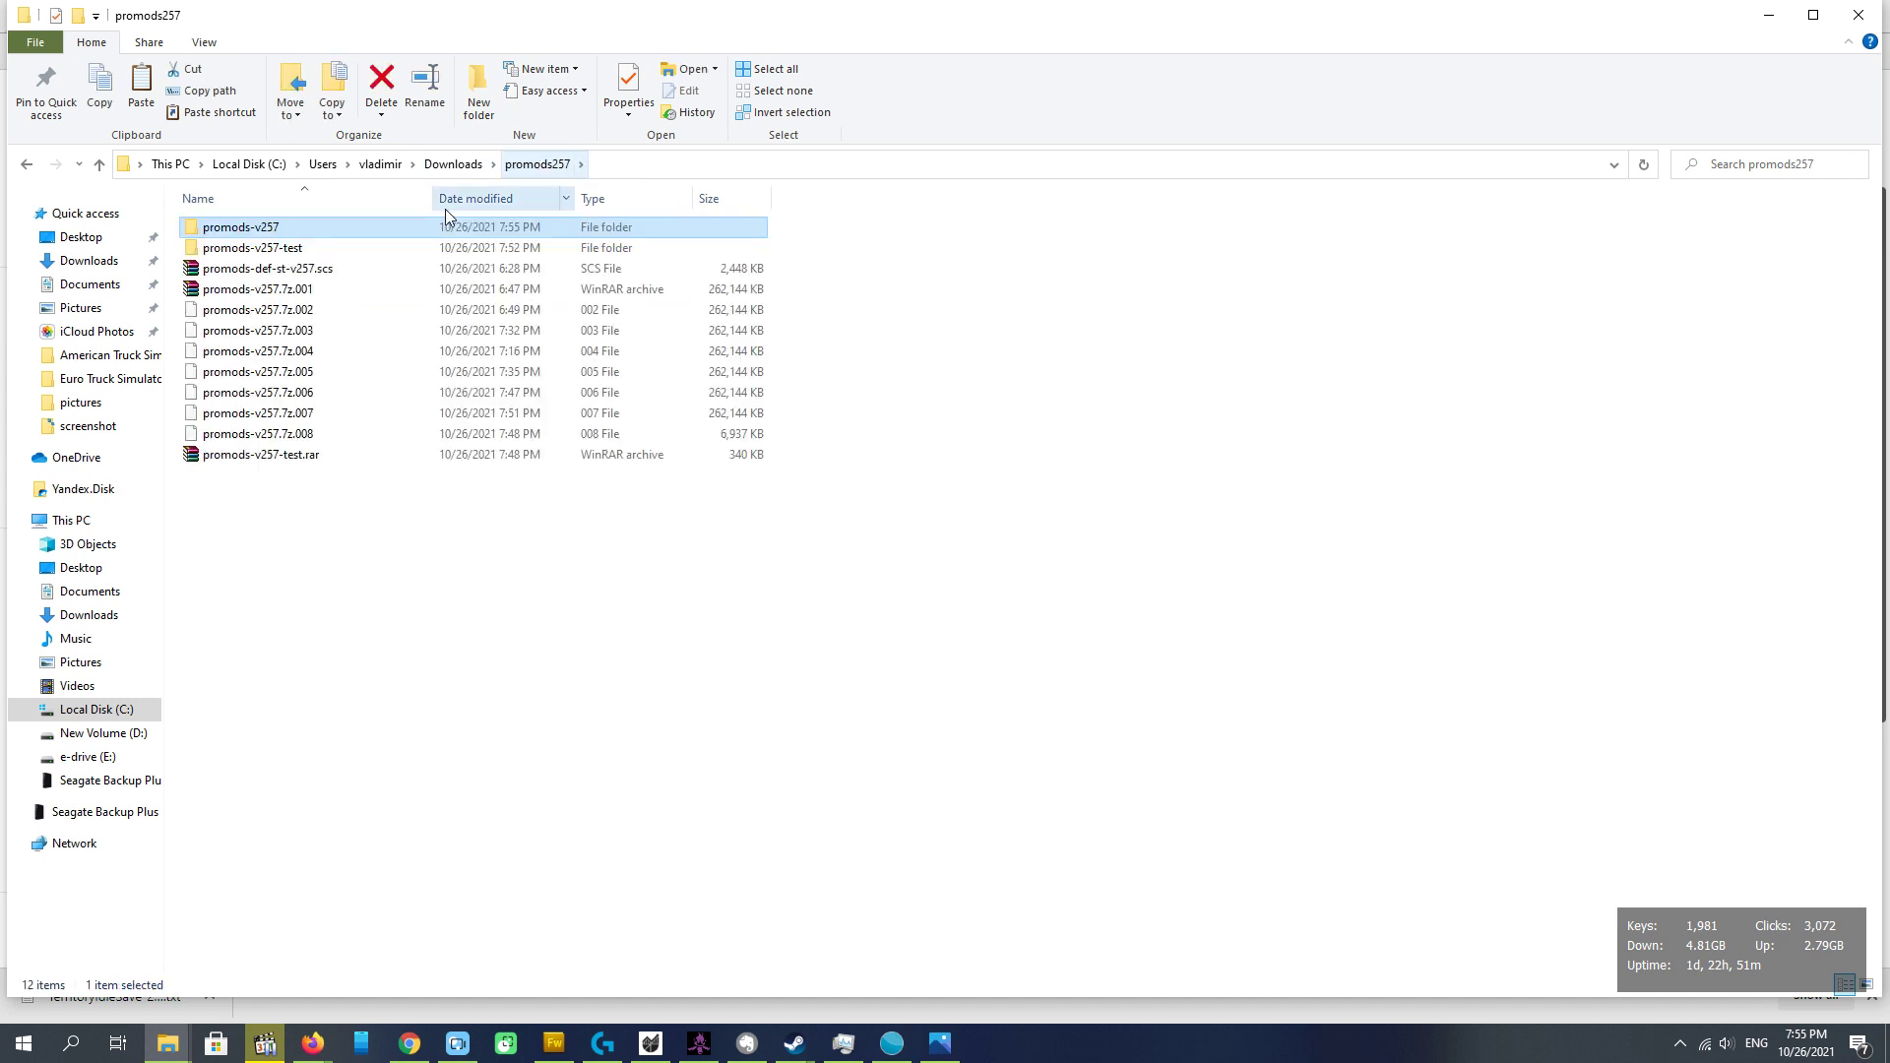
left_click(284, 269)
left_click_drag(283, 233, 285, 230)
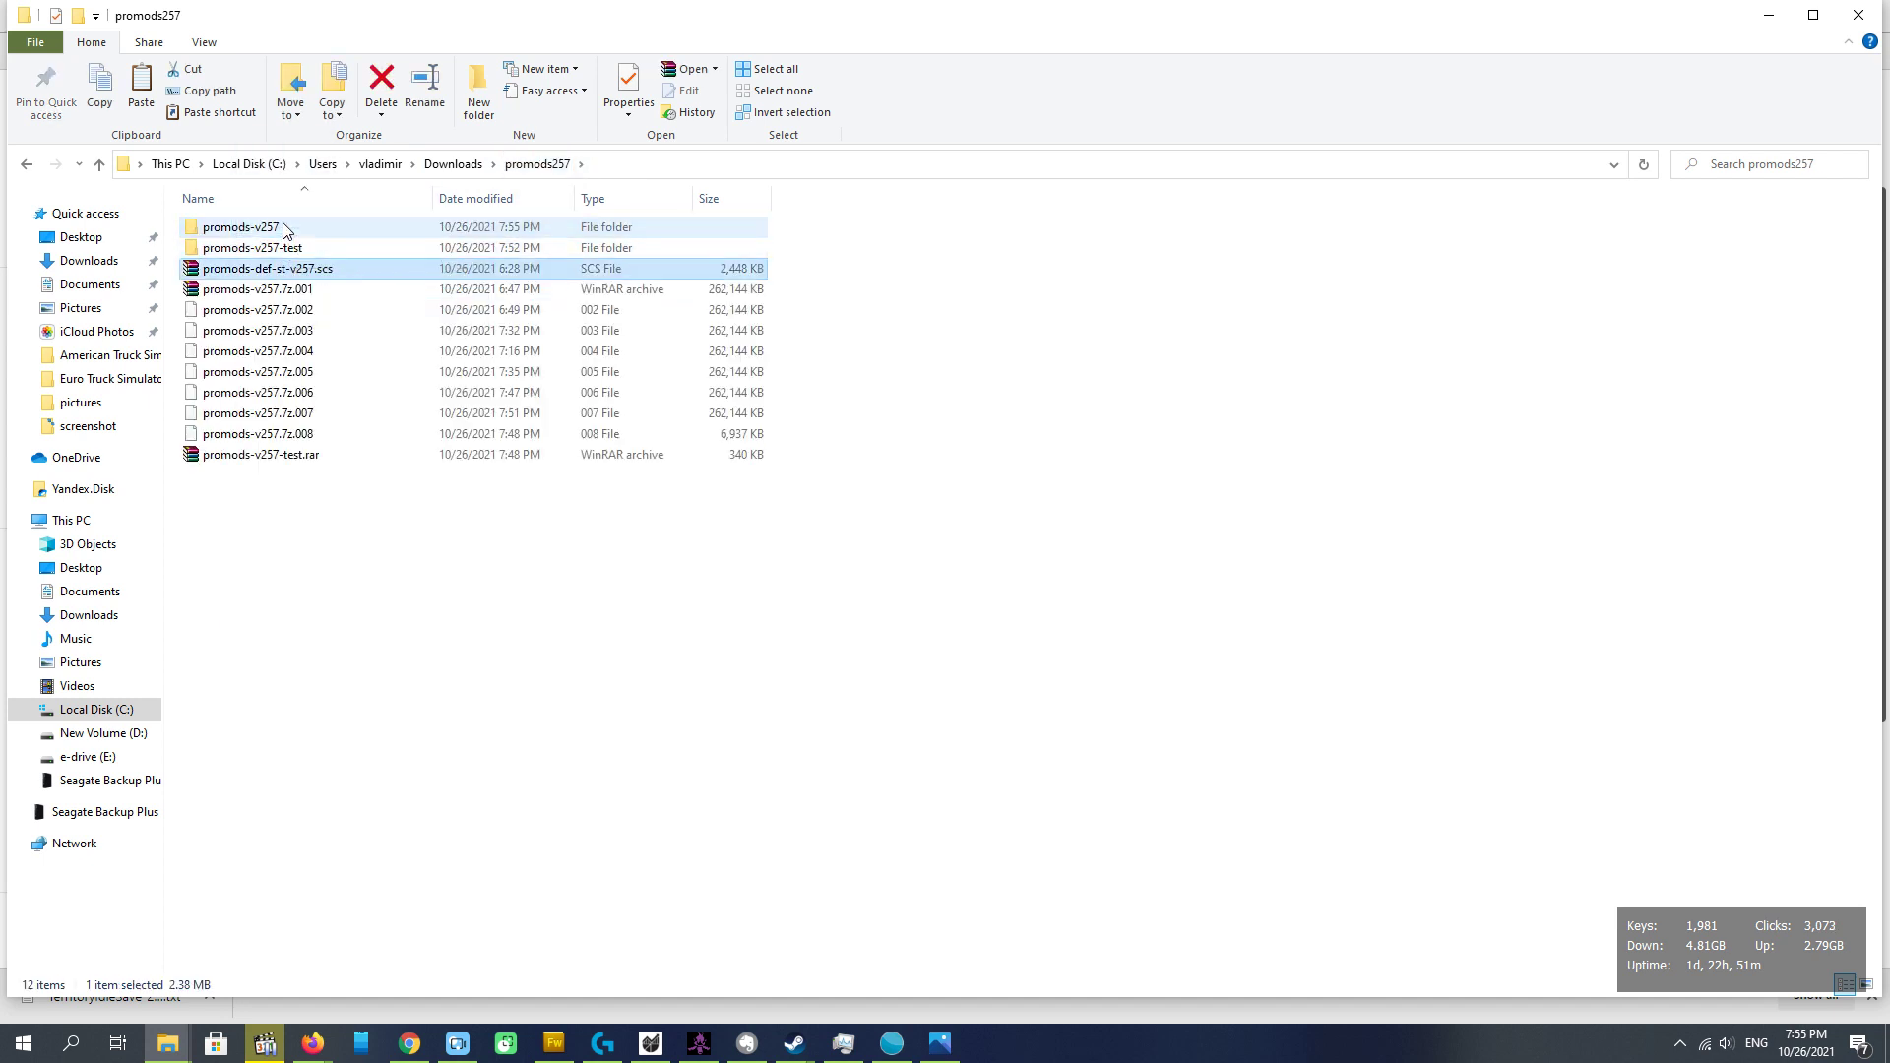
double_click(276, 230)
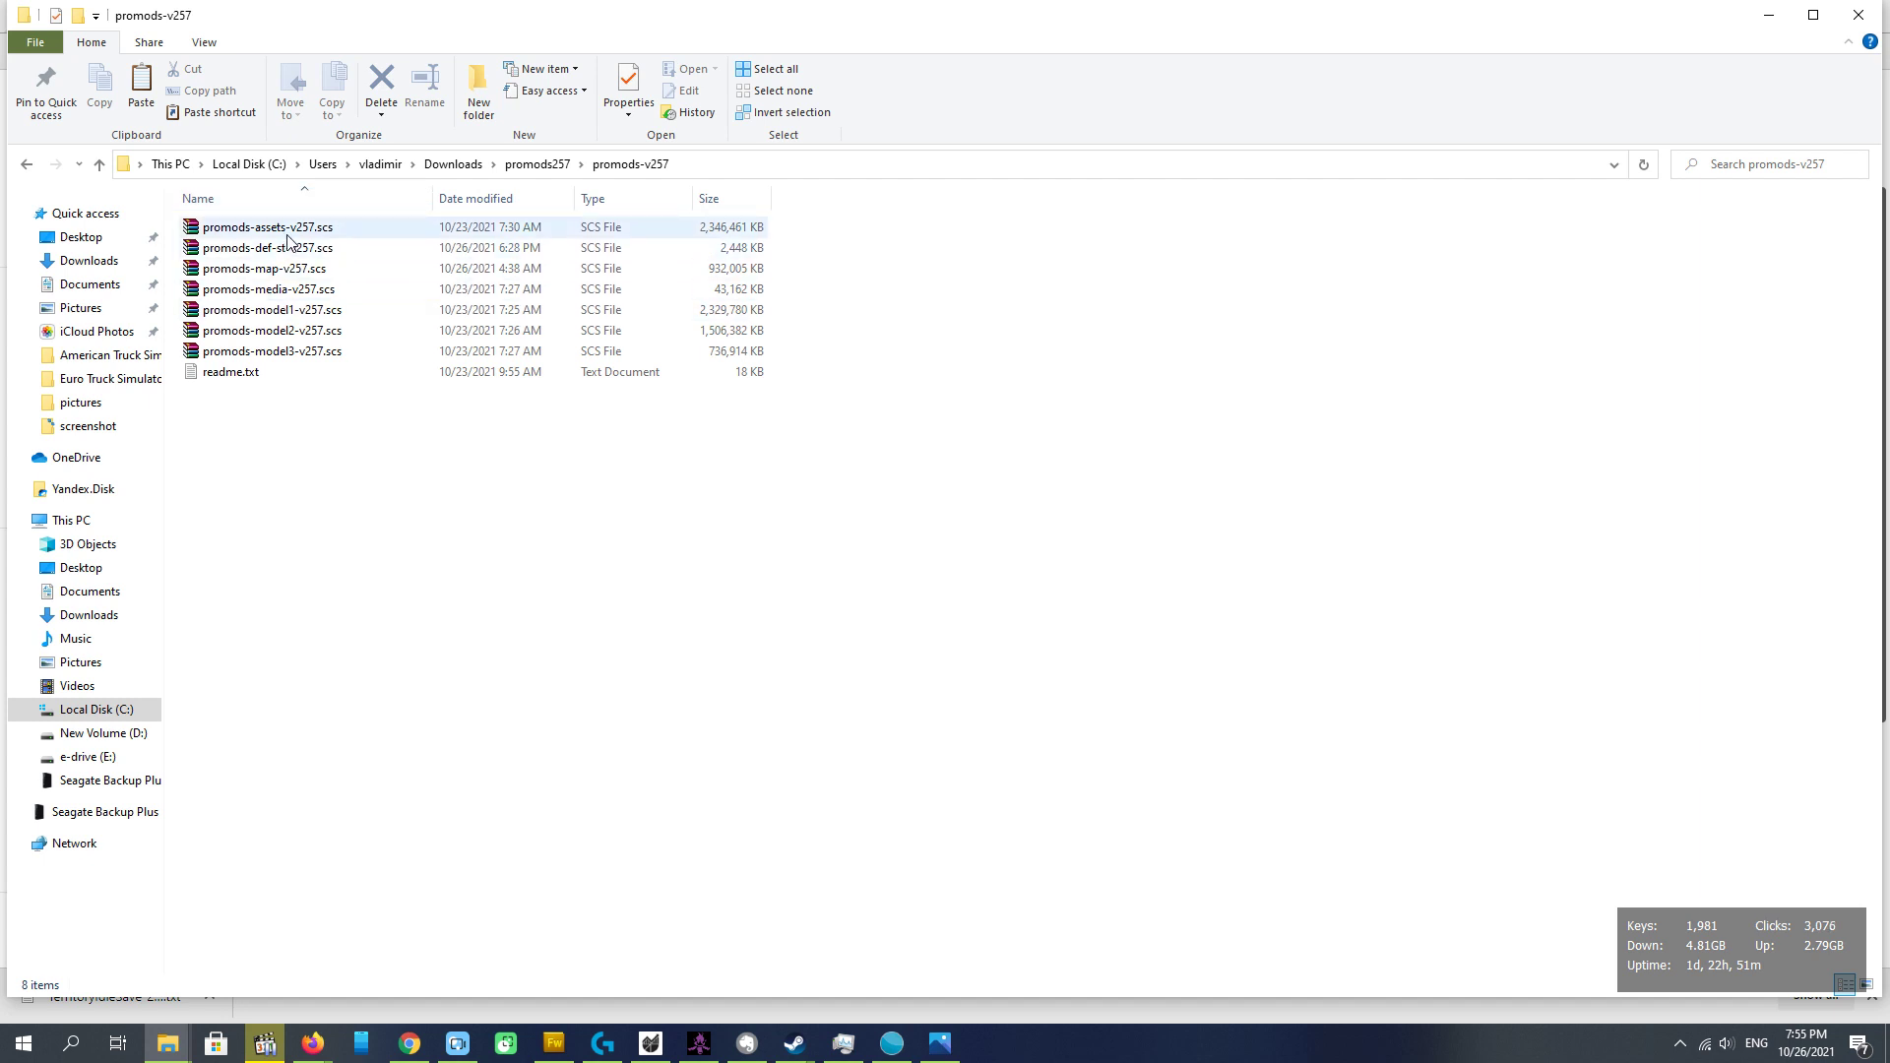
Copy all the ProMods .scs files, without readme.txt, into the Euro Truck Simulator 2 mod folder in the other File Explorer window.
left_click(309, 352, "shift")
right_click(316, 313)
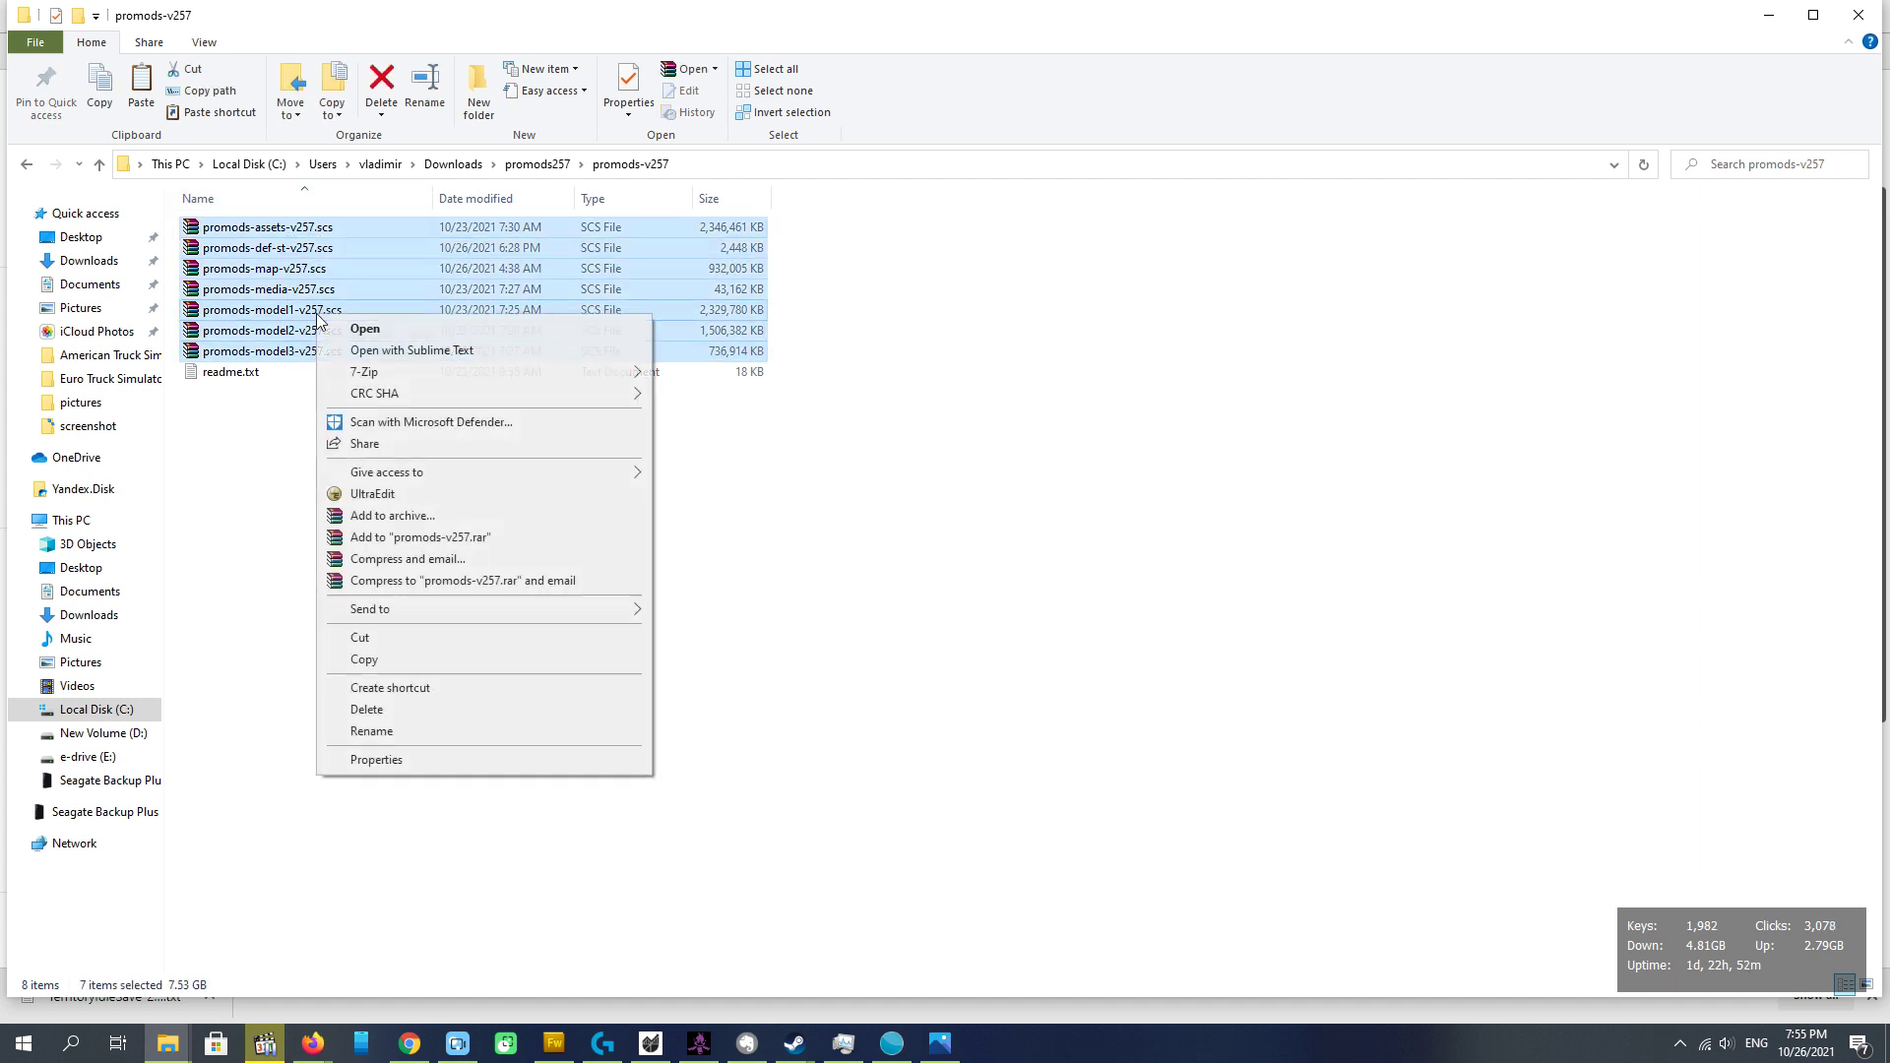
left_click(375, 660)
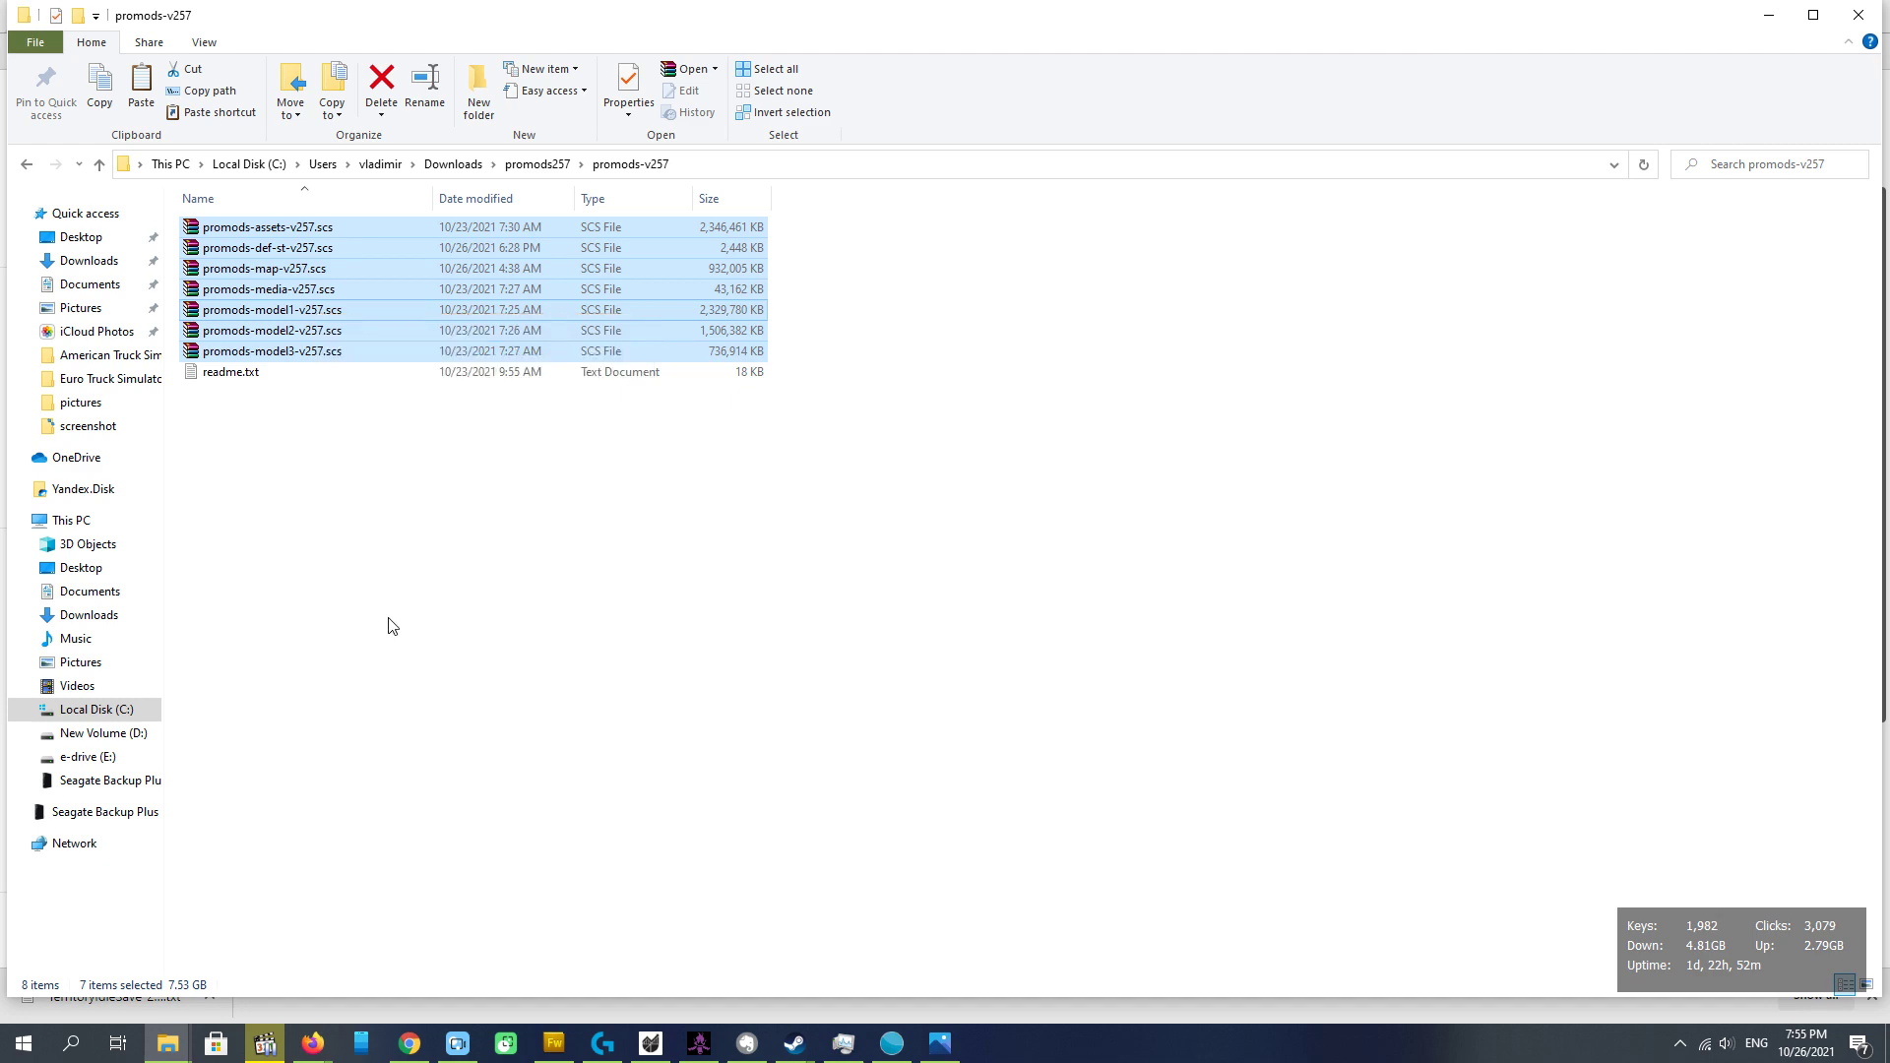
left_click(169, 1046)
left_click(954, 986)
right_click(1049, 491)
left_click(1095, 628)
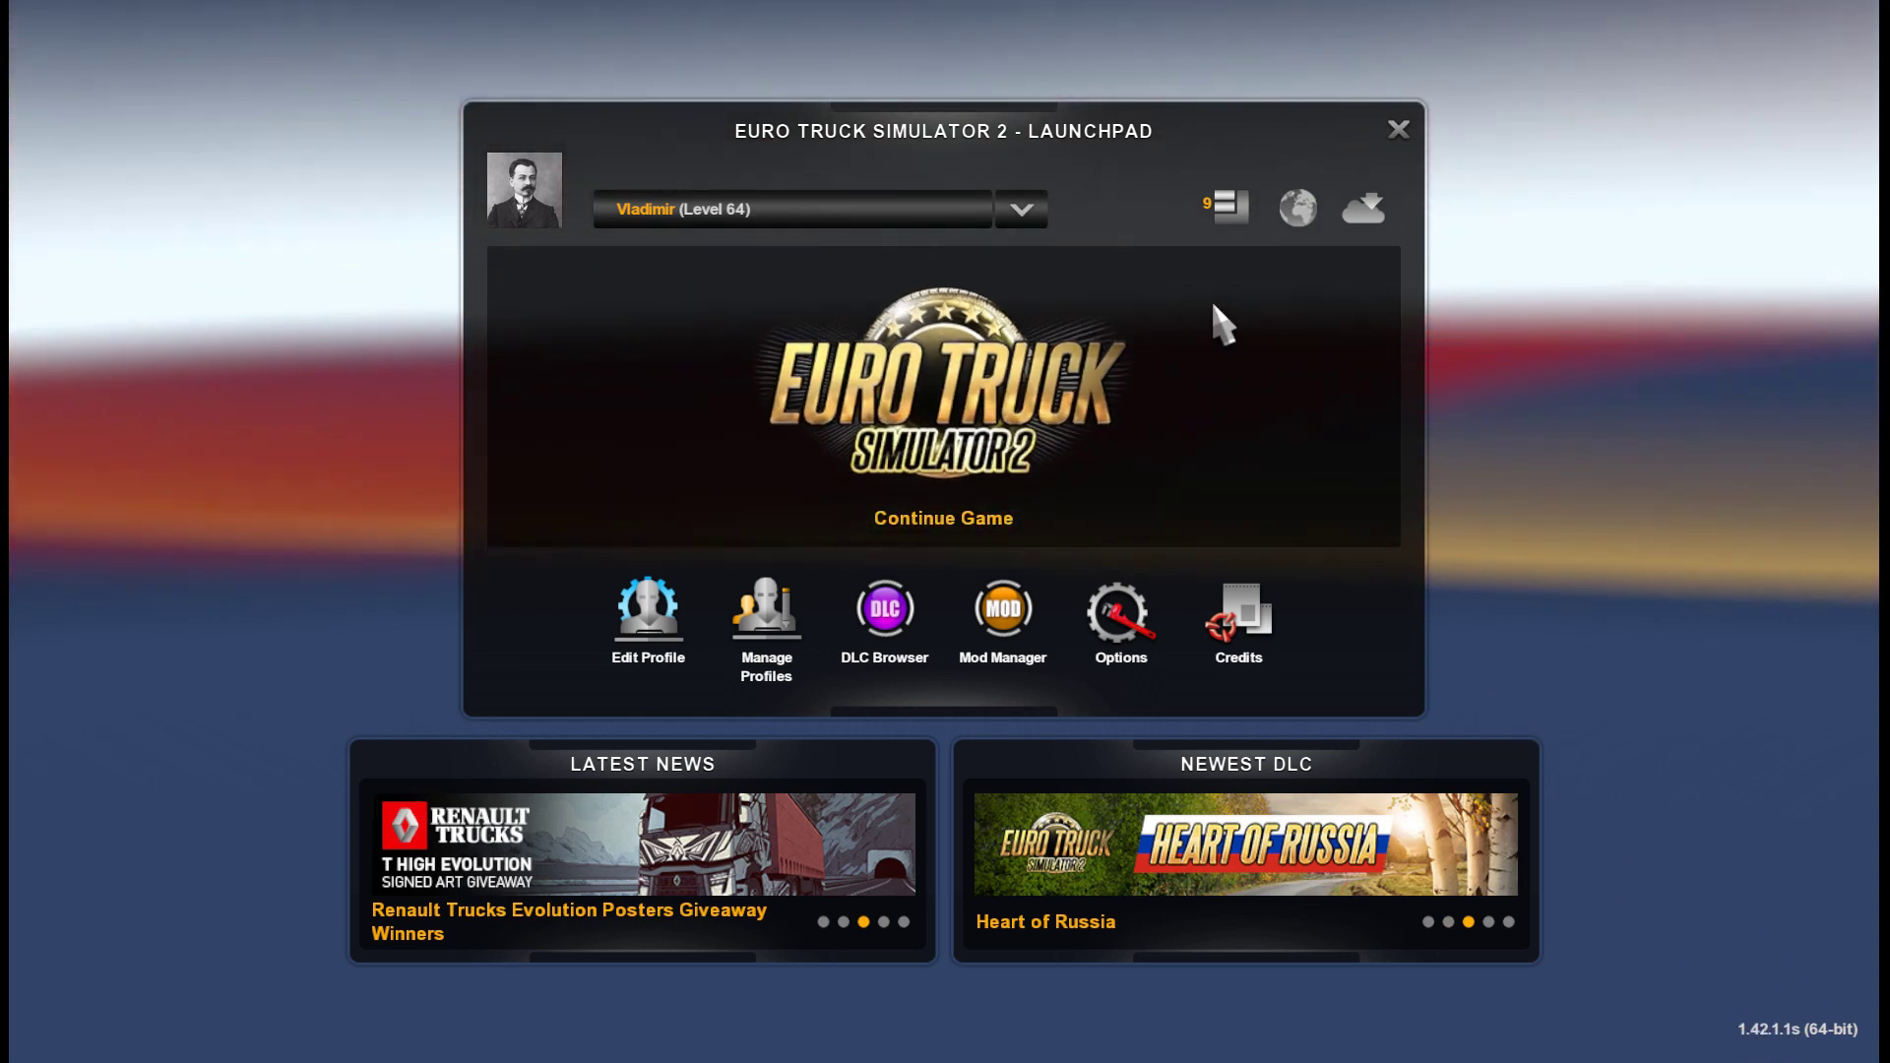
In Euro Truck Simulator 2's Mod Manager, deactivate the two ProMods Middle-East Add-on packages, Def & Map and Assets.
left_click(1228, 211)
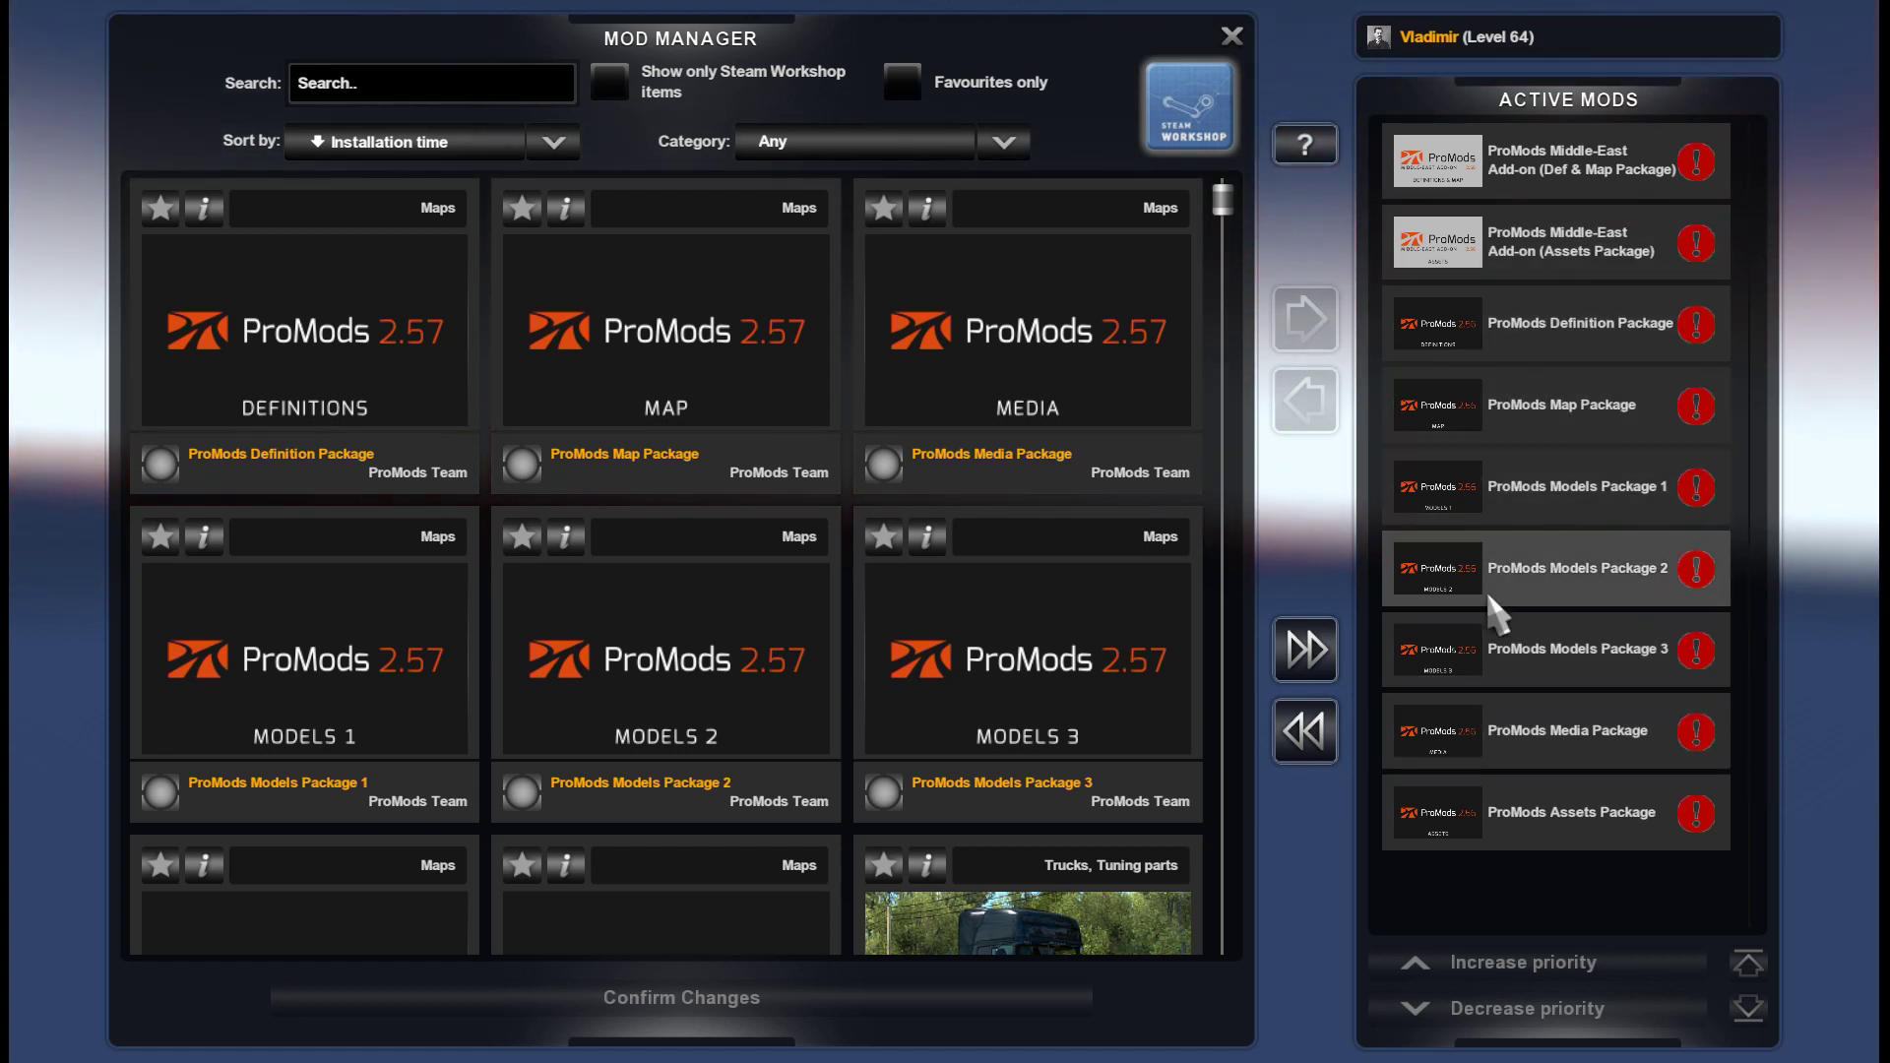
double_click(1575, 178)
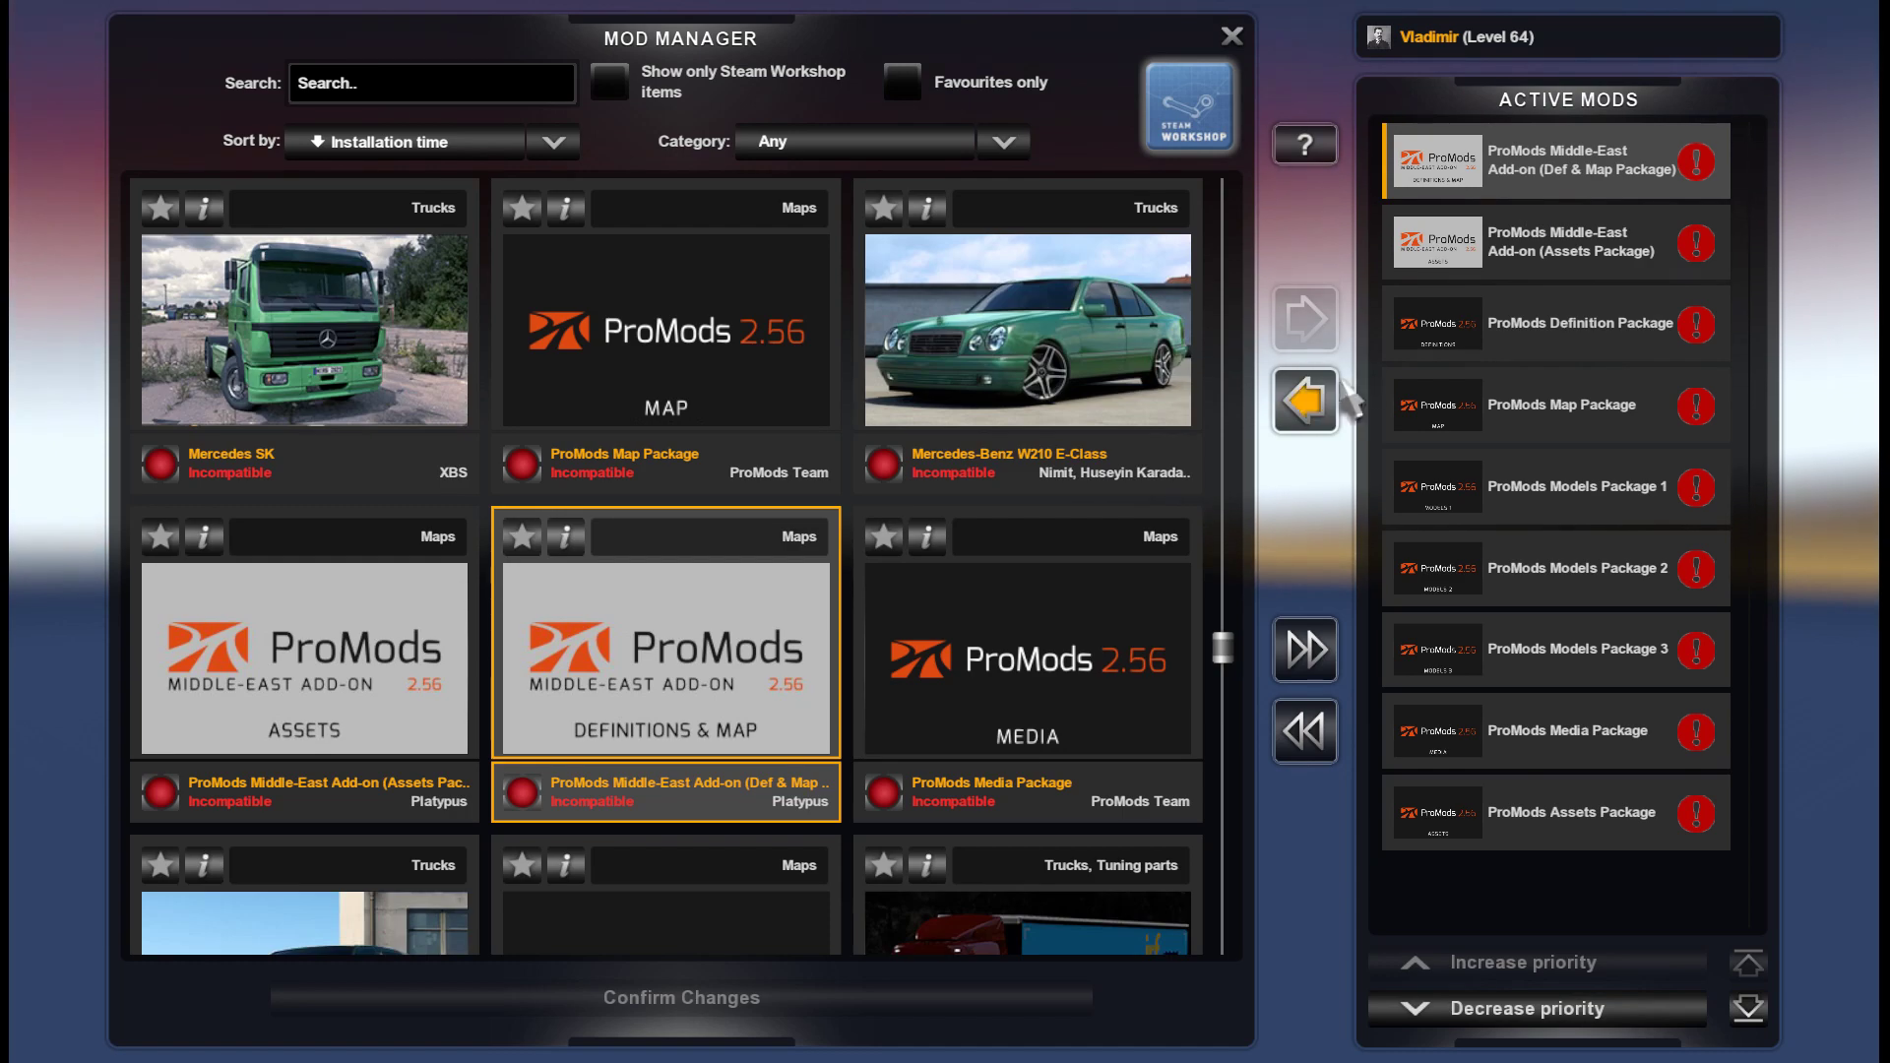
left_click(1575, 163)
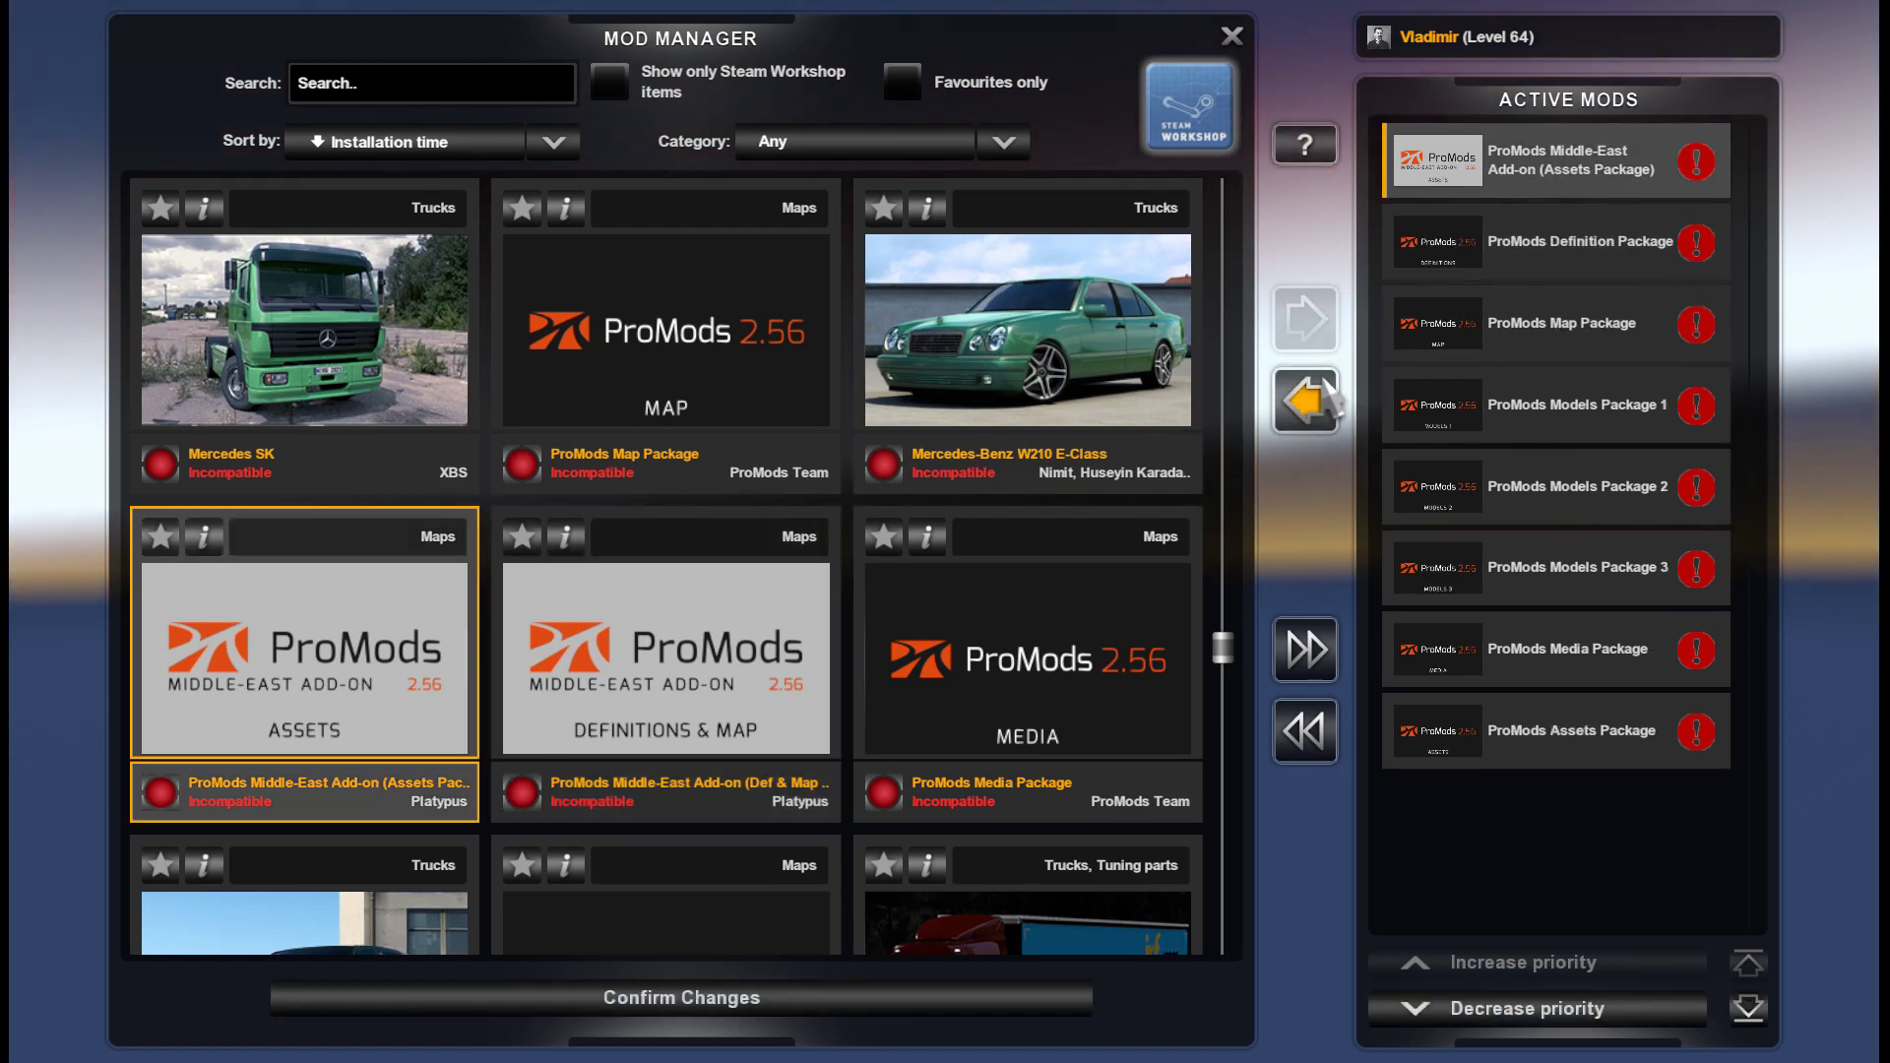
left_click(1285, 389)
Activate the ProMods 2.57 Assets Package, followed by the ProMods 2.57 Media Package above it.
left_click_drag(1223, 646, 1250, 202)
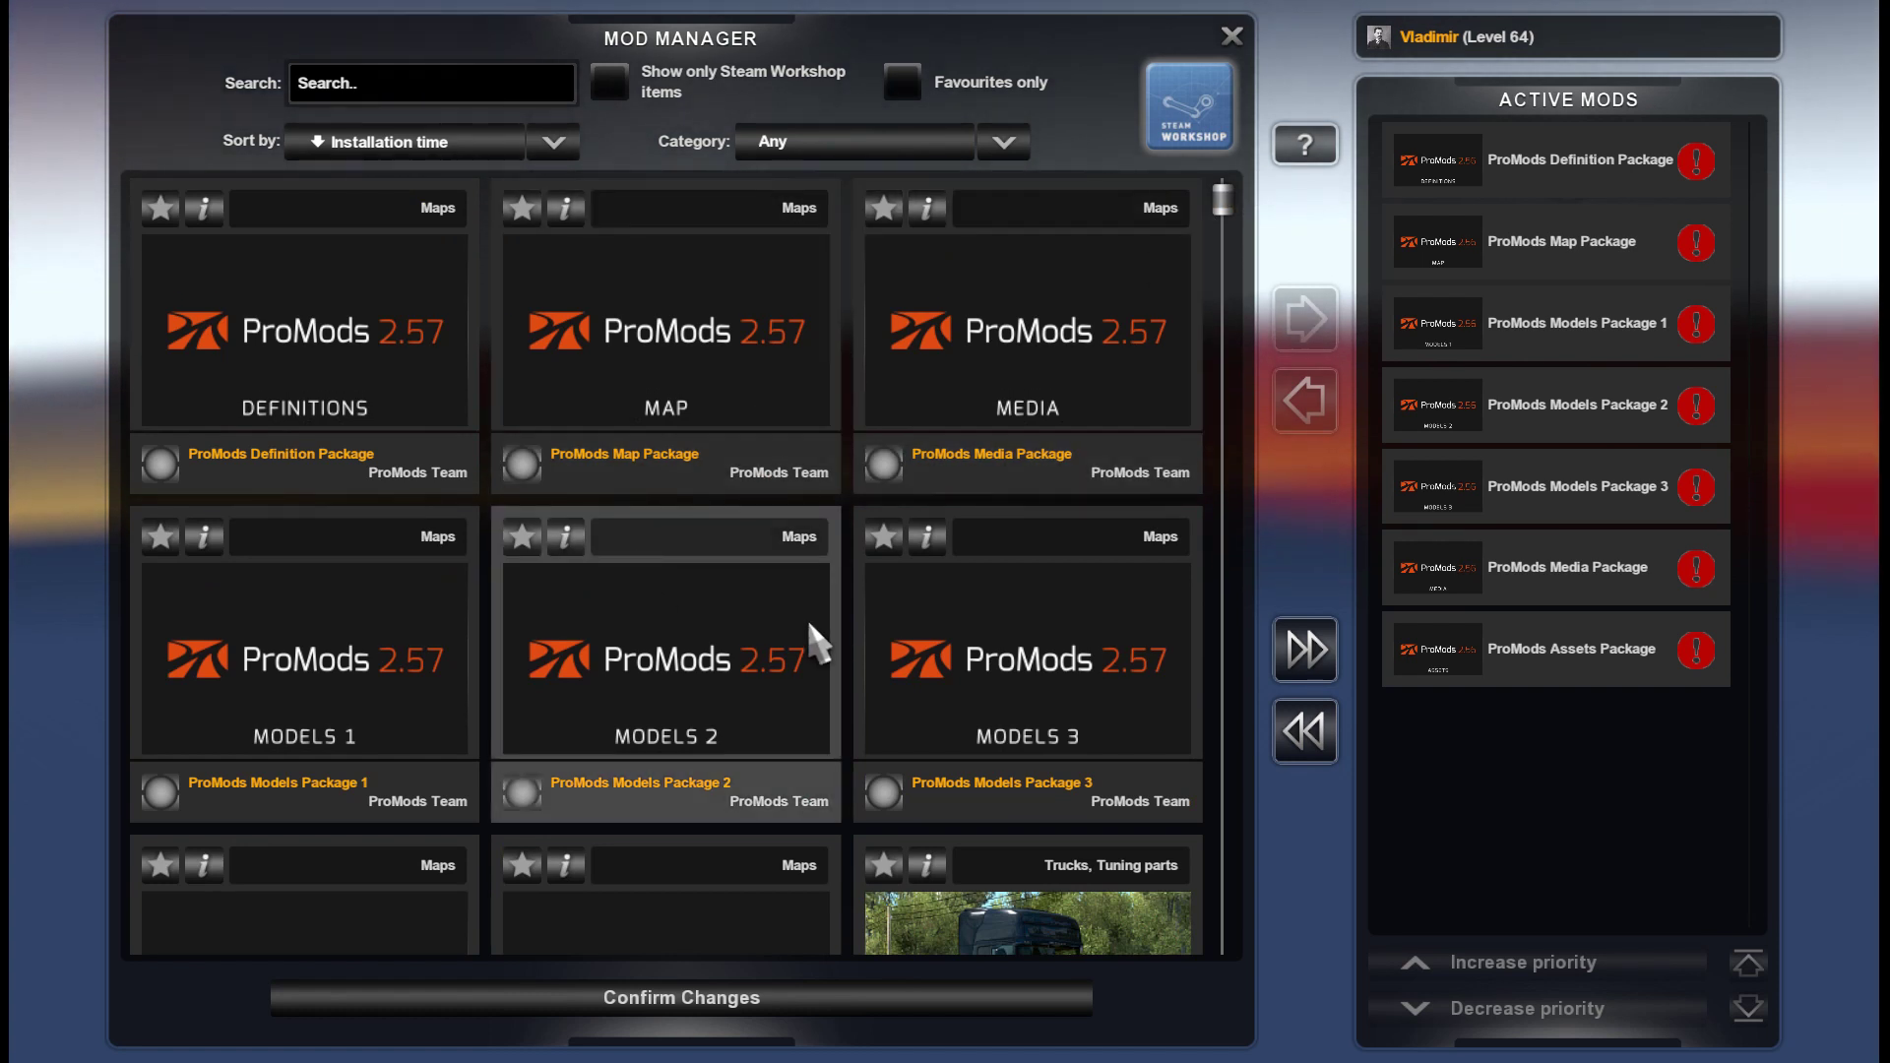
scroll(725, 576, "down", 3)
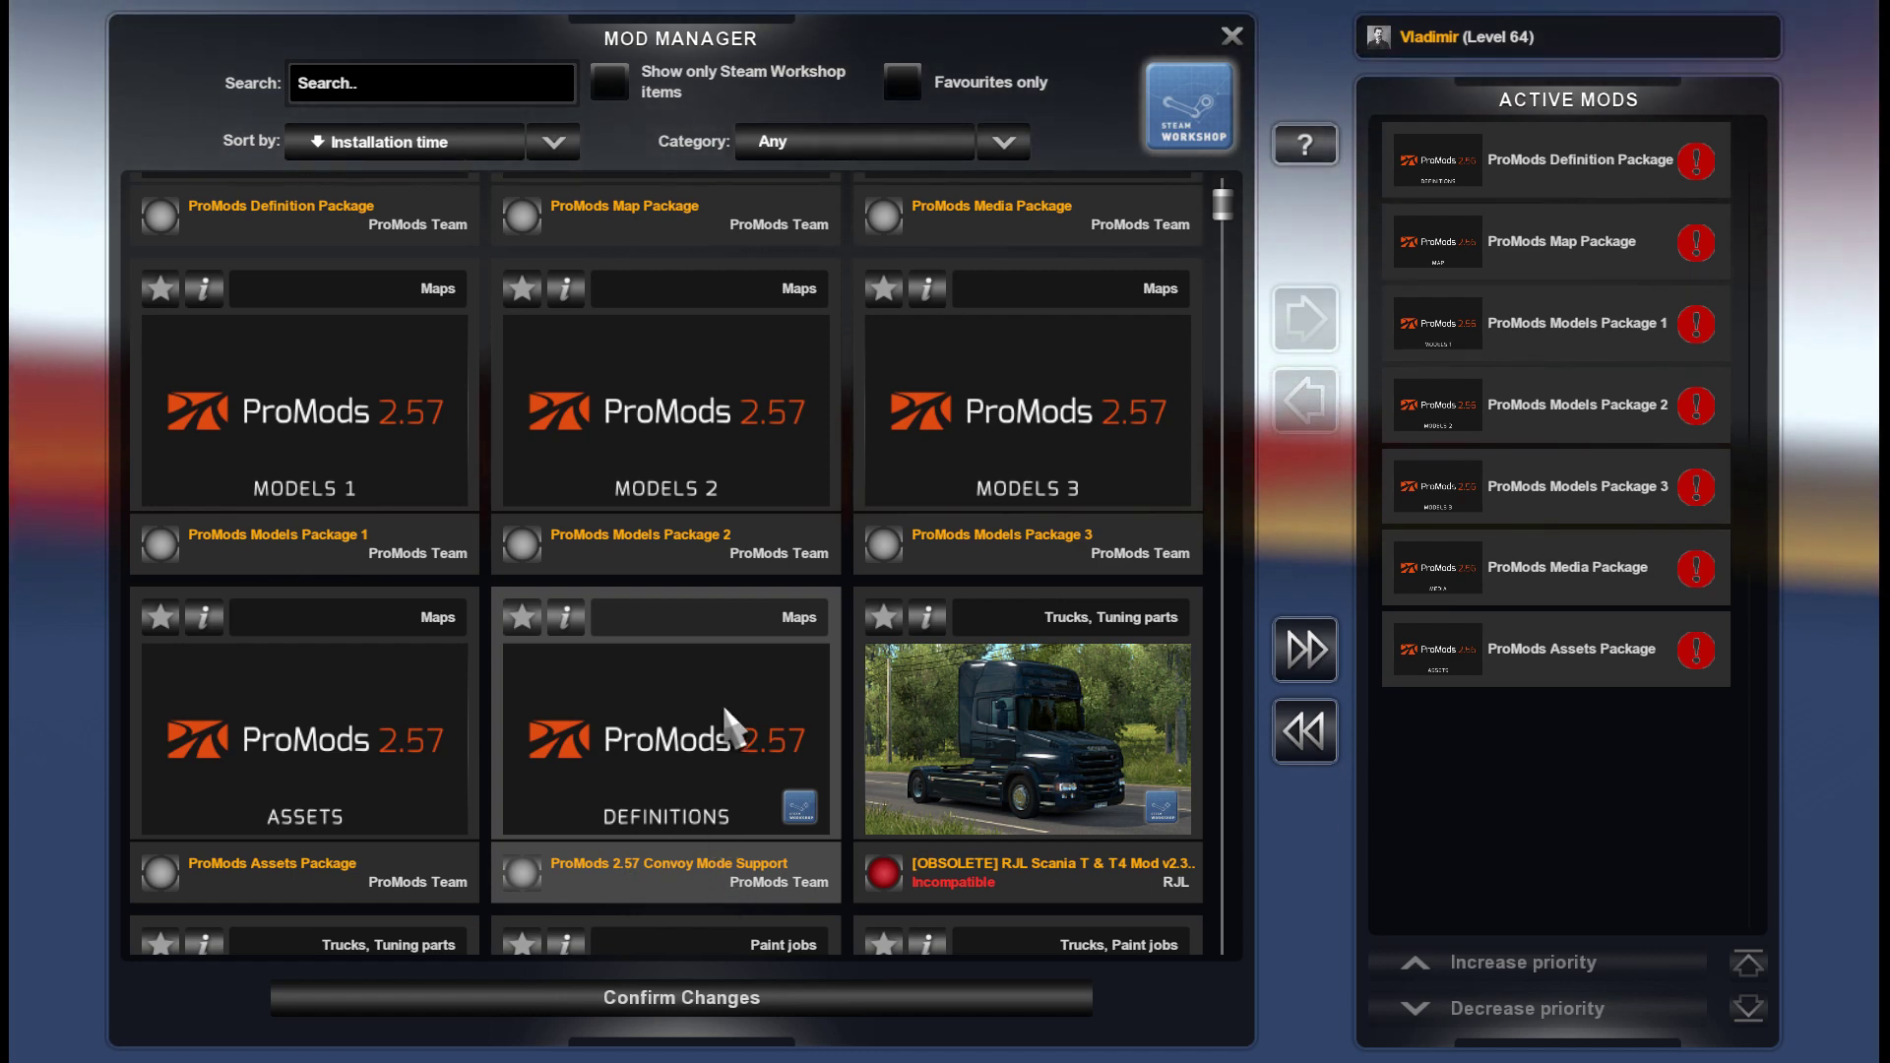
scroll(725, 718, "up", 3)
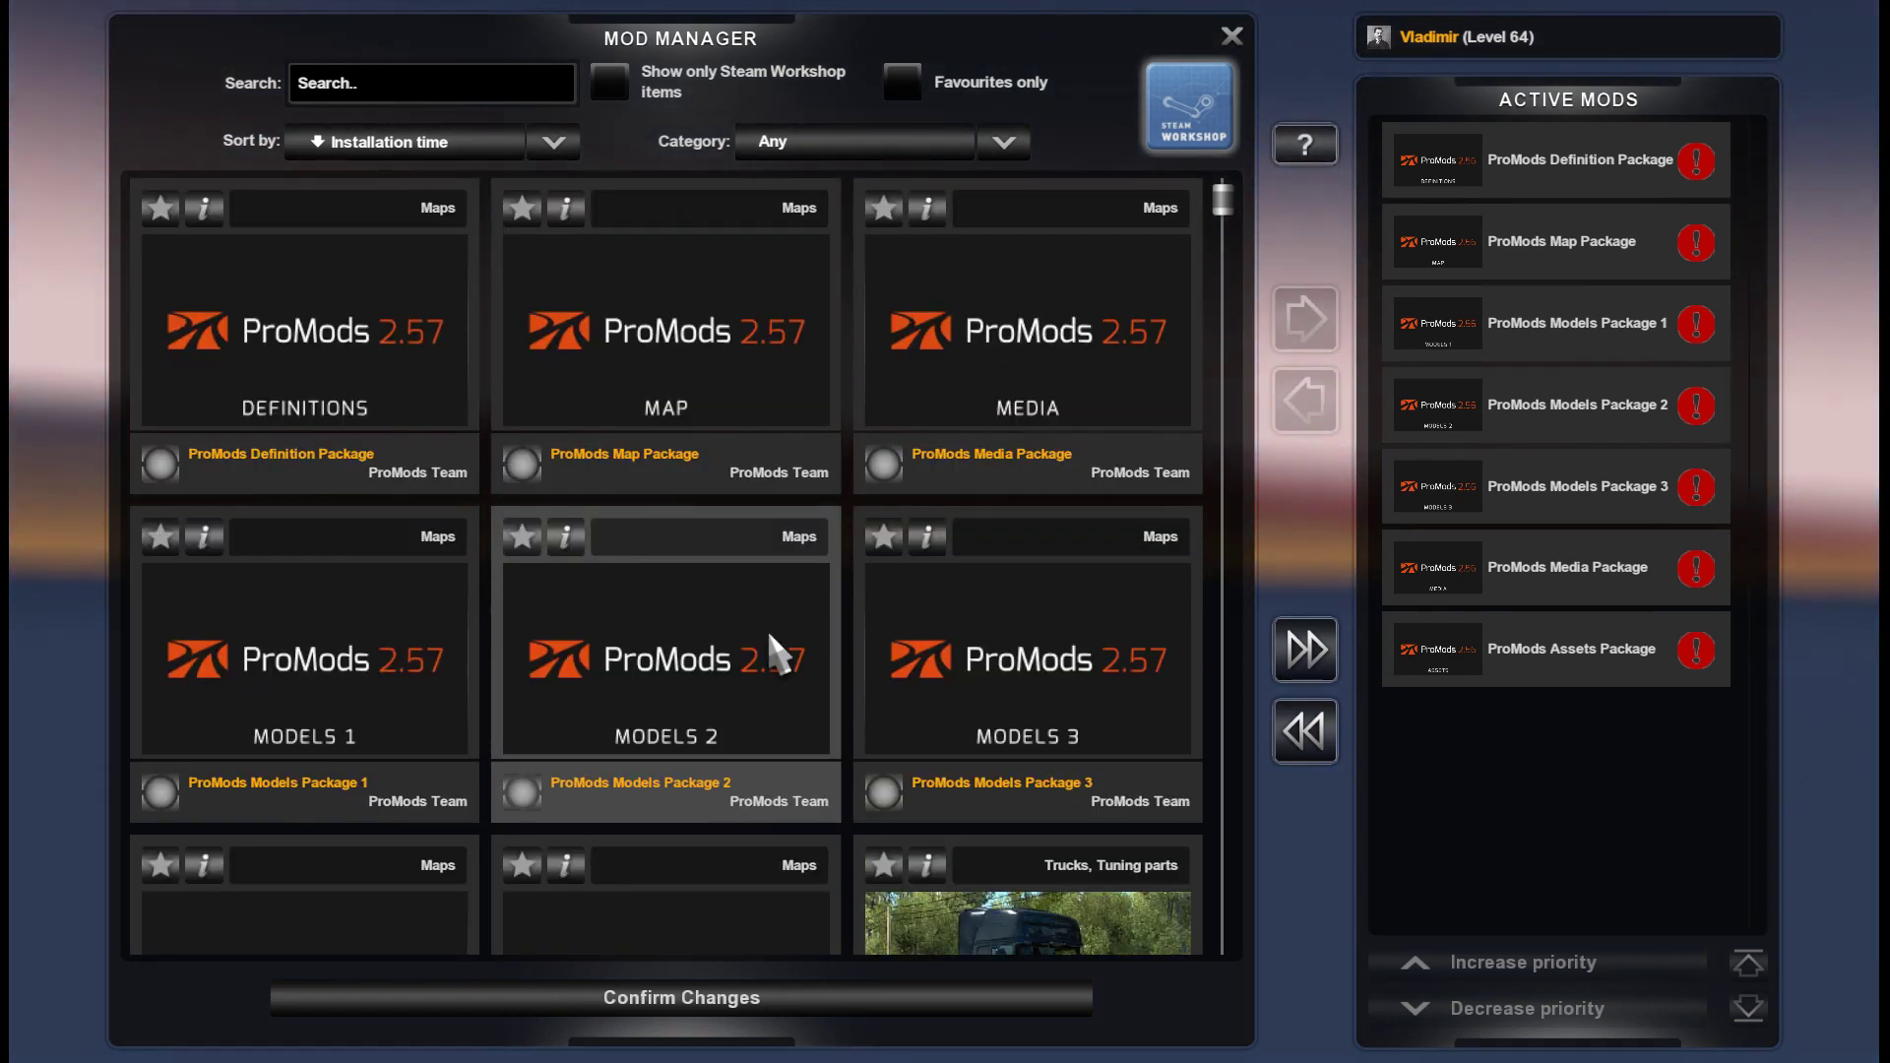
scroll(758, 622, "down", 1)
scroll(753, 620, "up", 1)
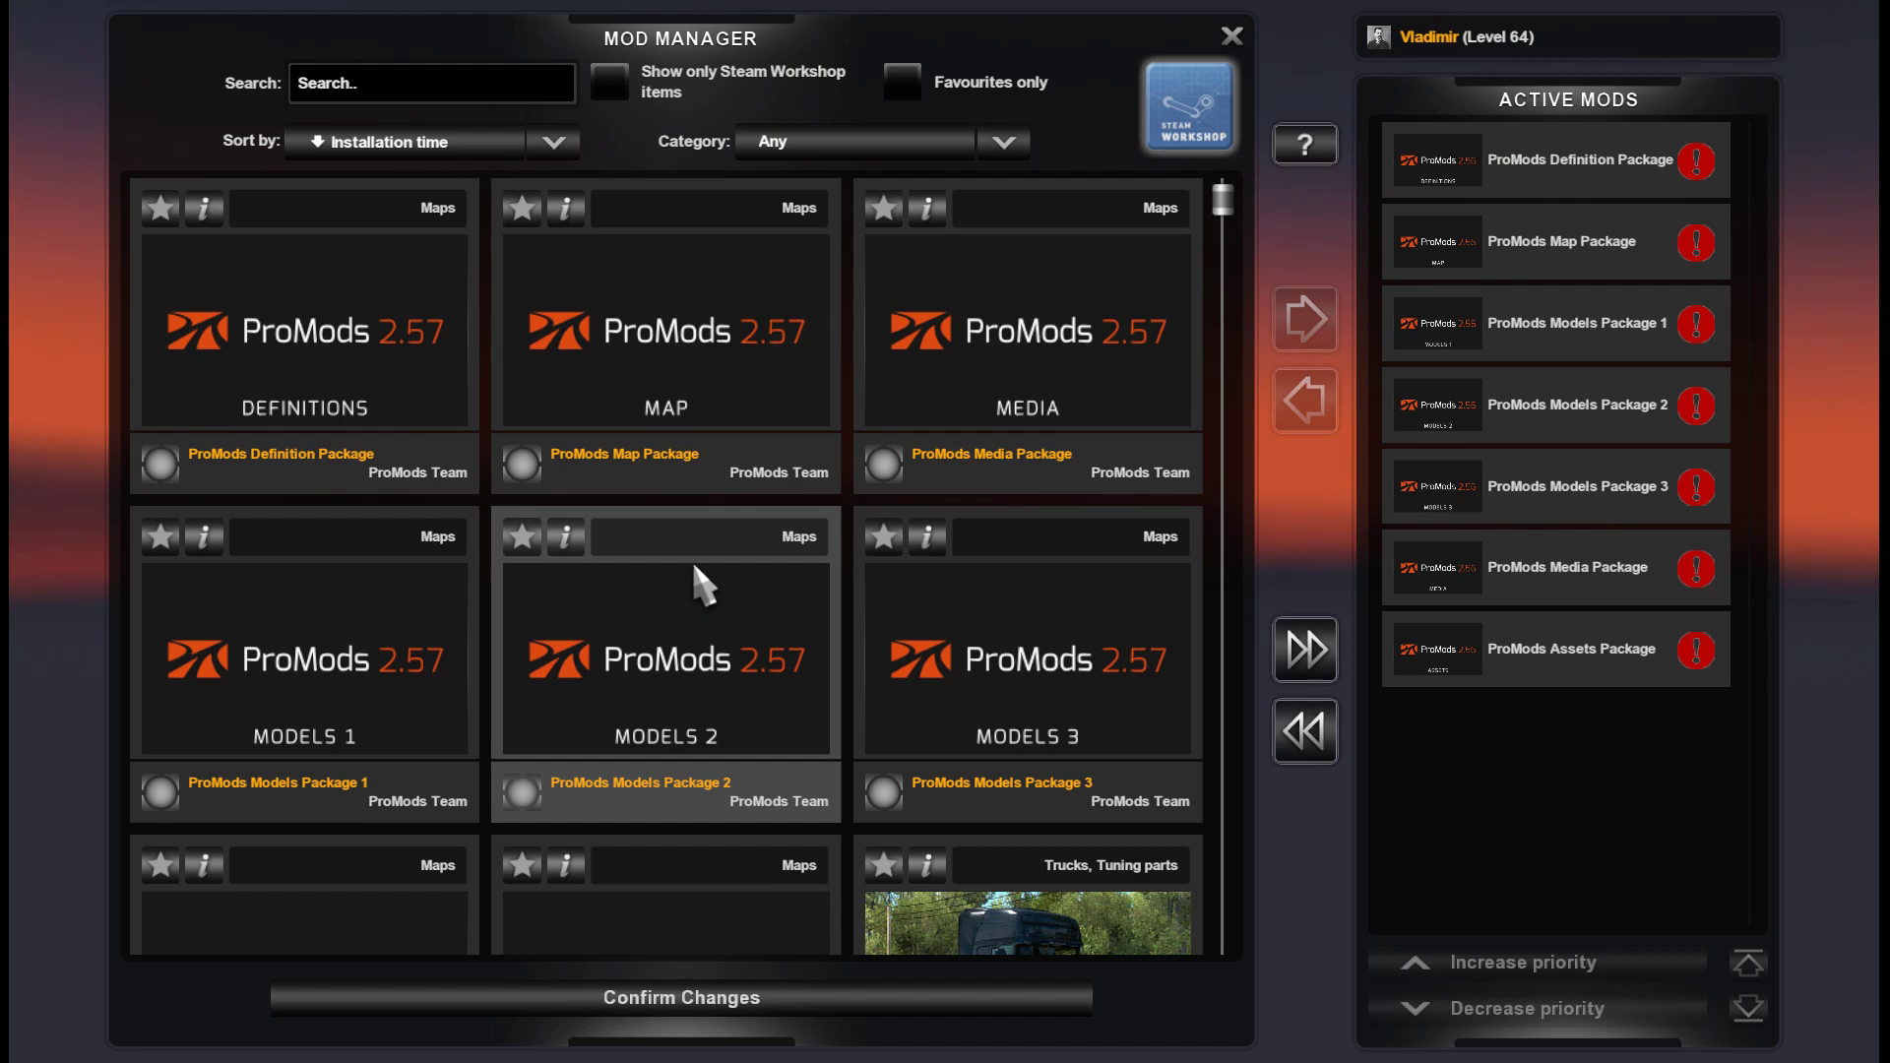
scroll(733, 561, "down", 5)
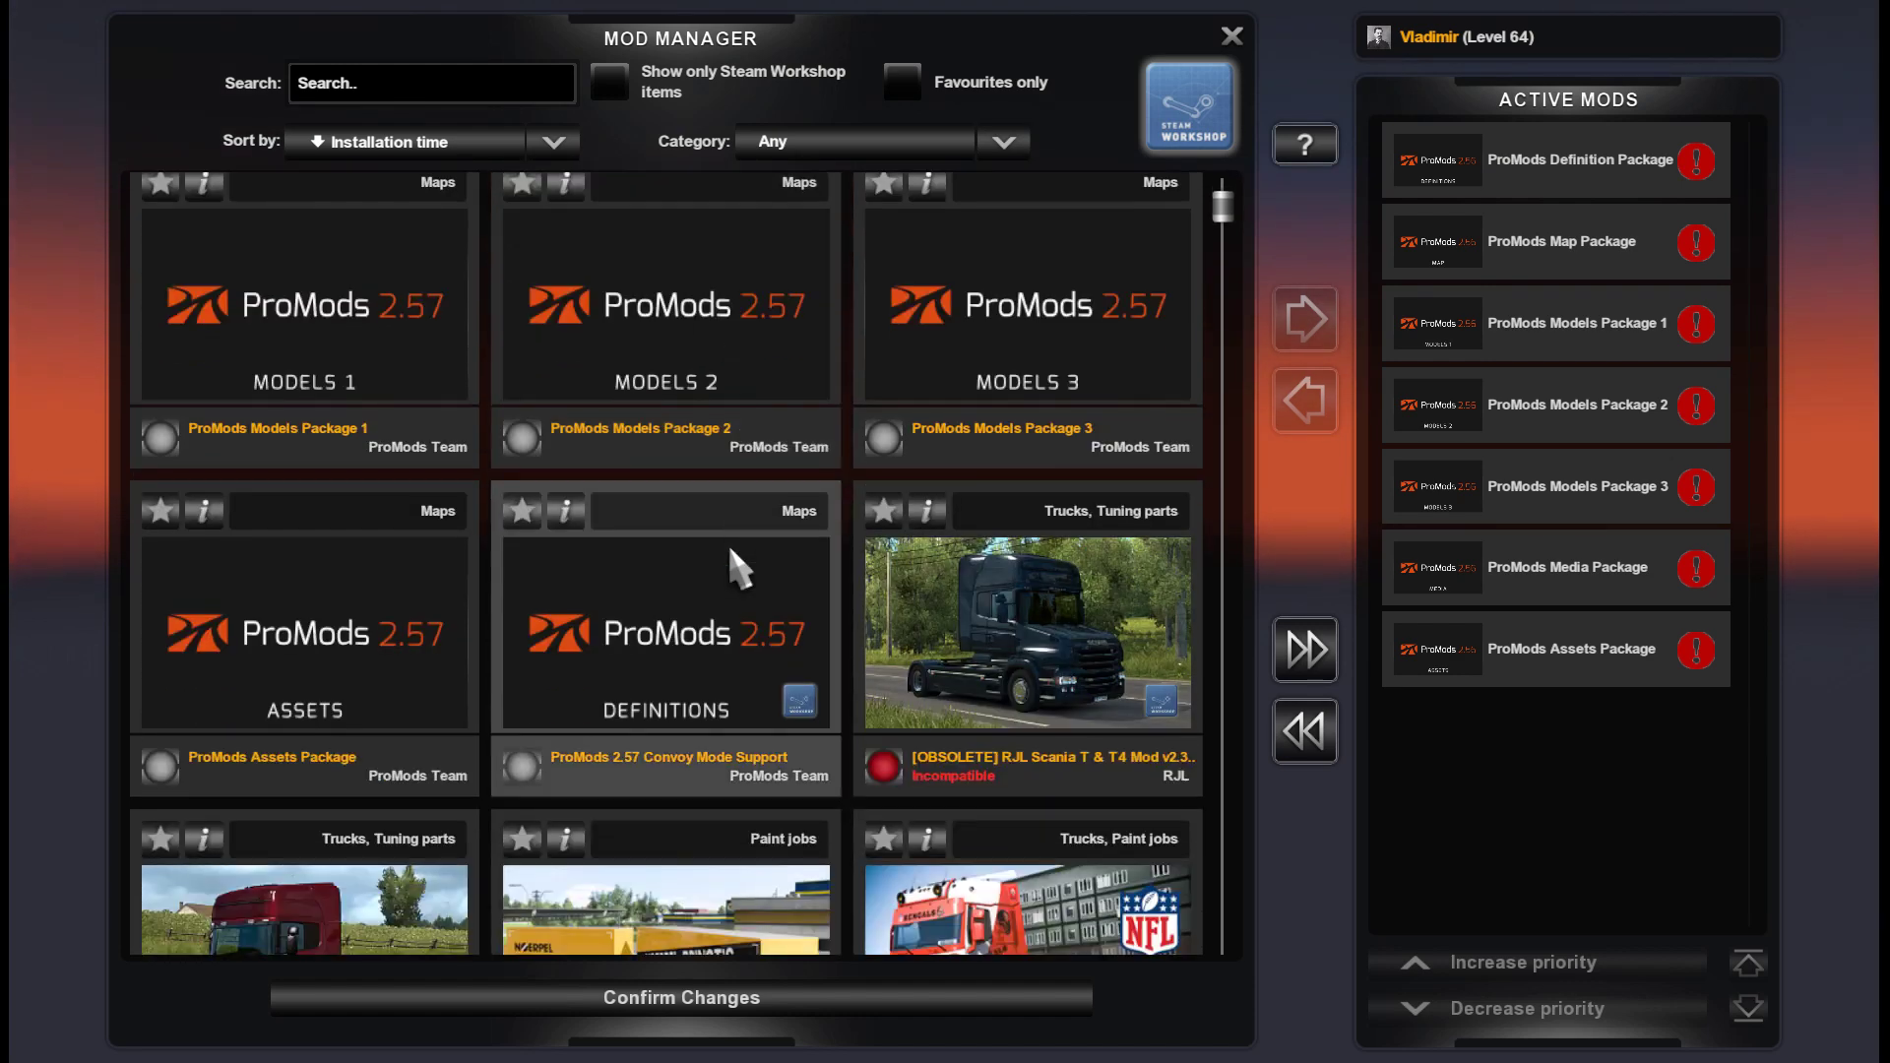
left_click(369, 630)
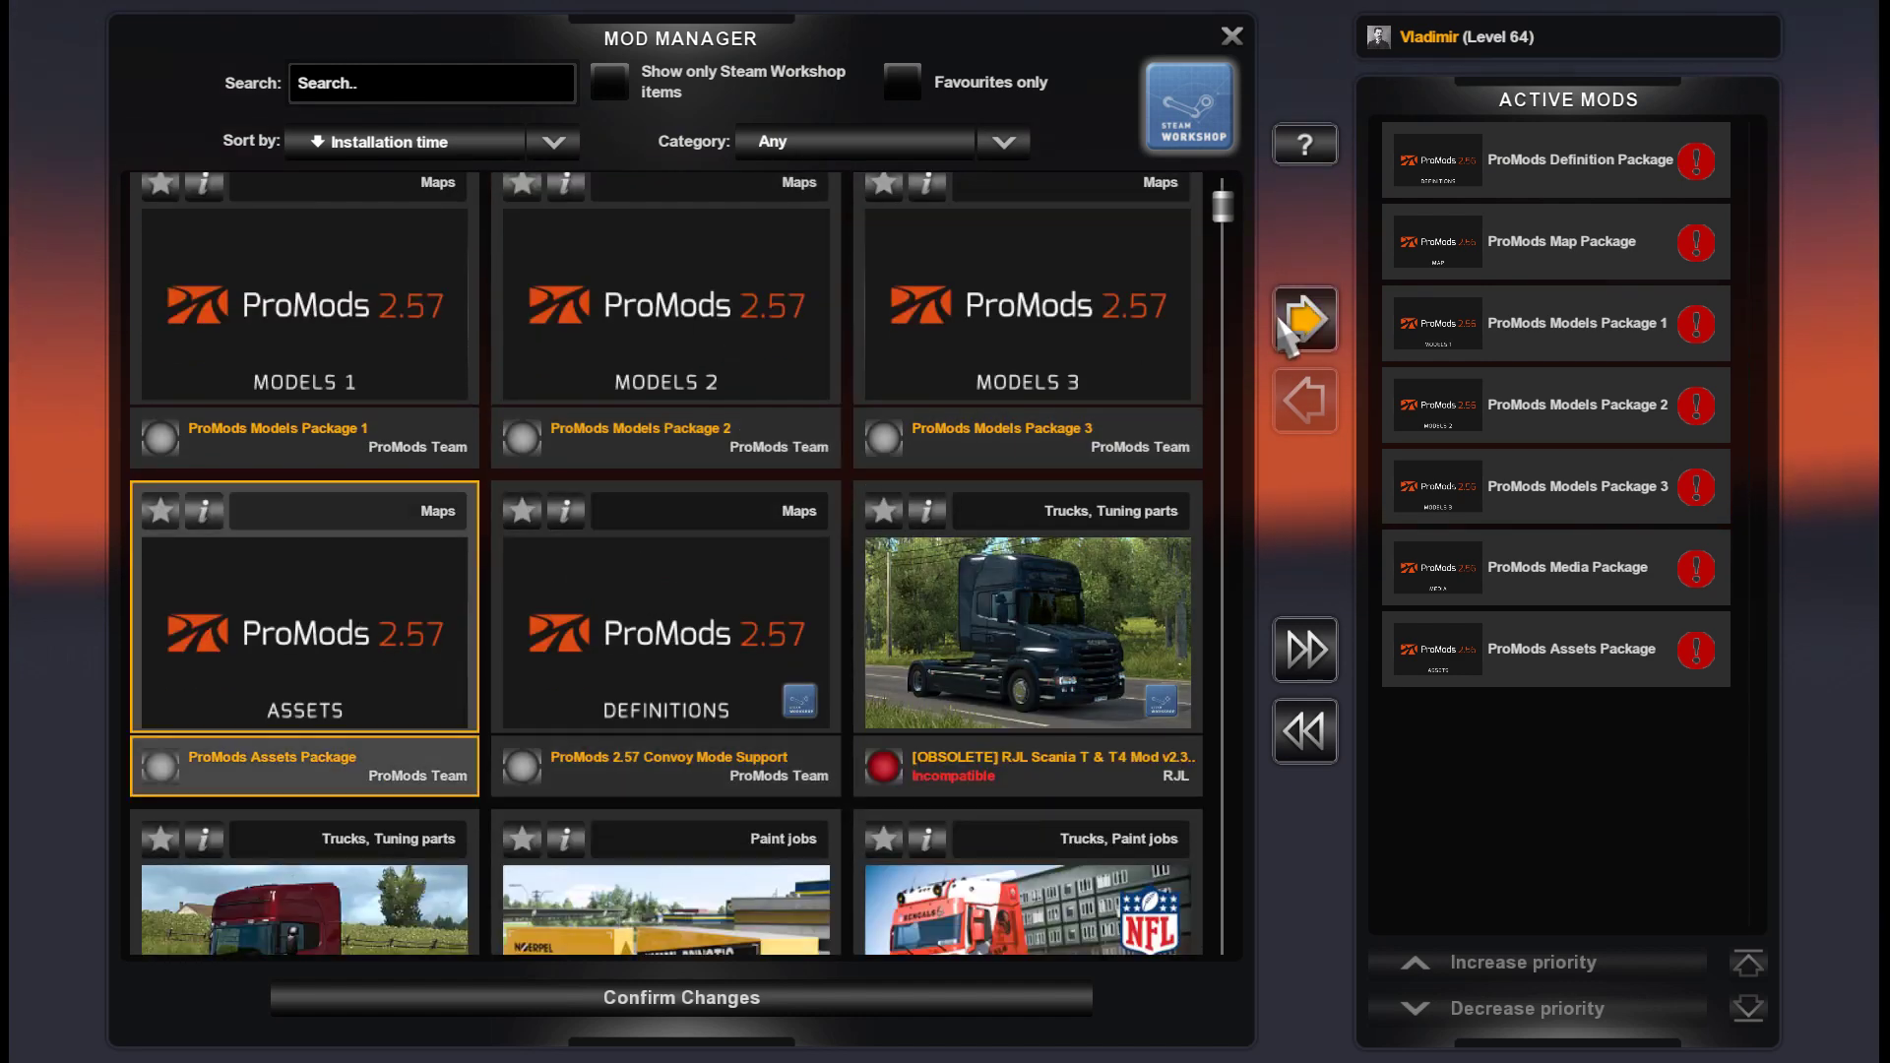
left_click(1307, 323)
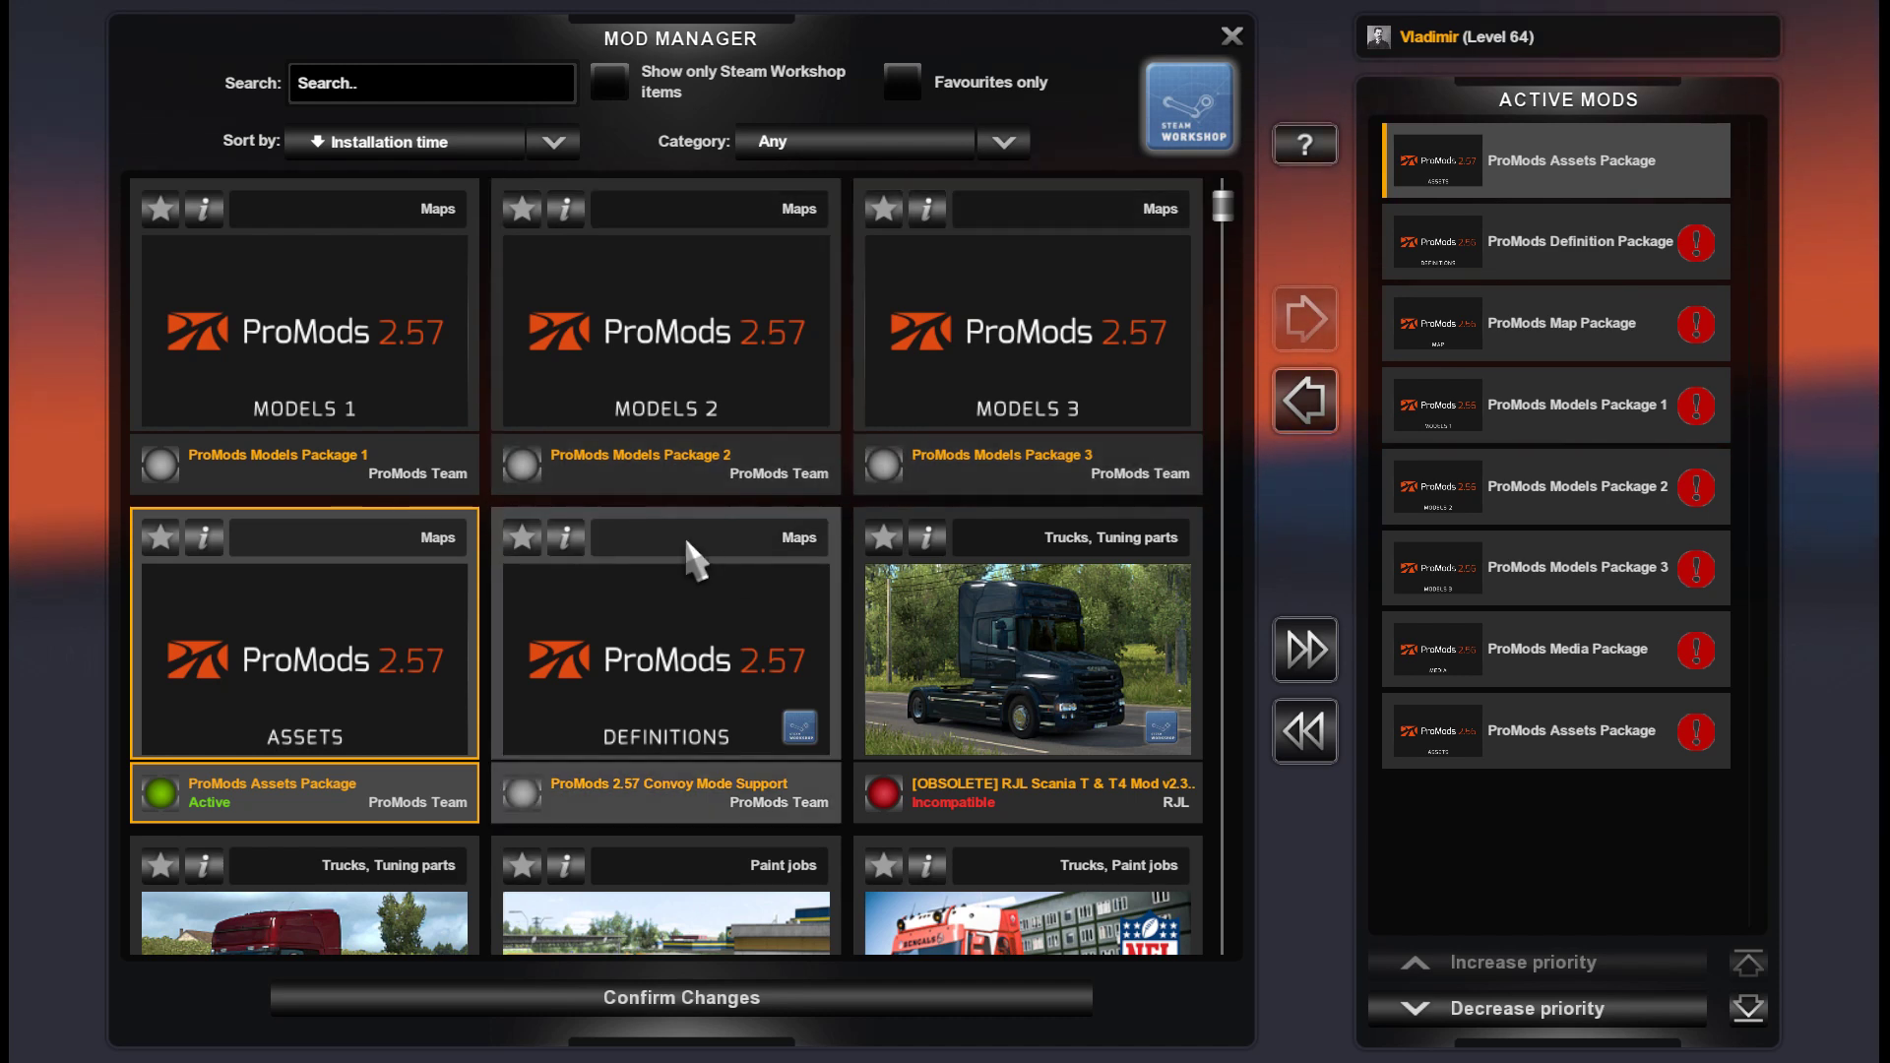
scroll(758, 434, "up", 5)
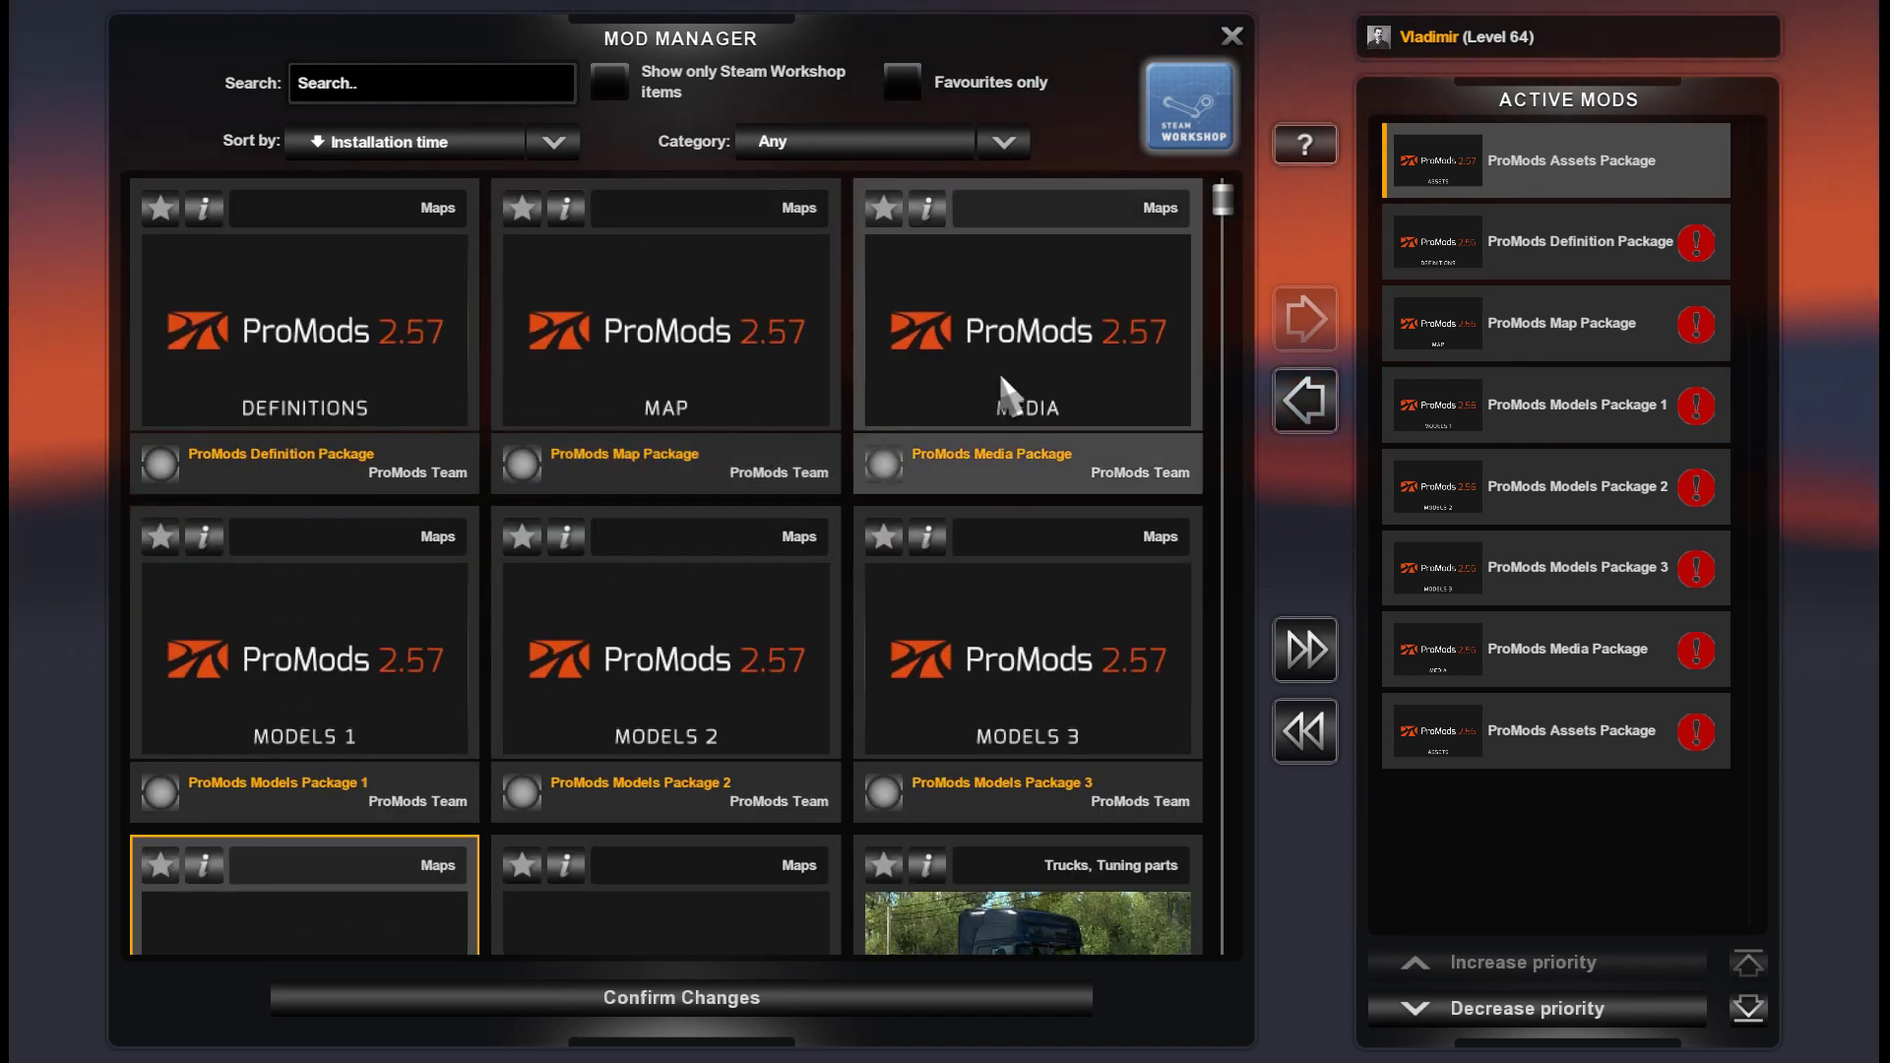
left_click(1003, 391)
left_click(1308, 317)
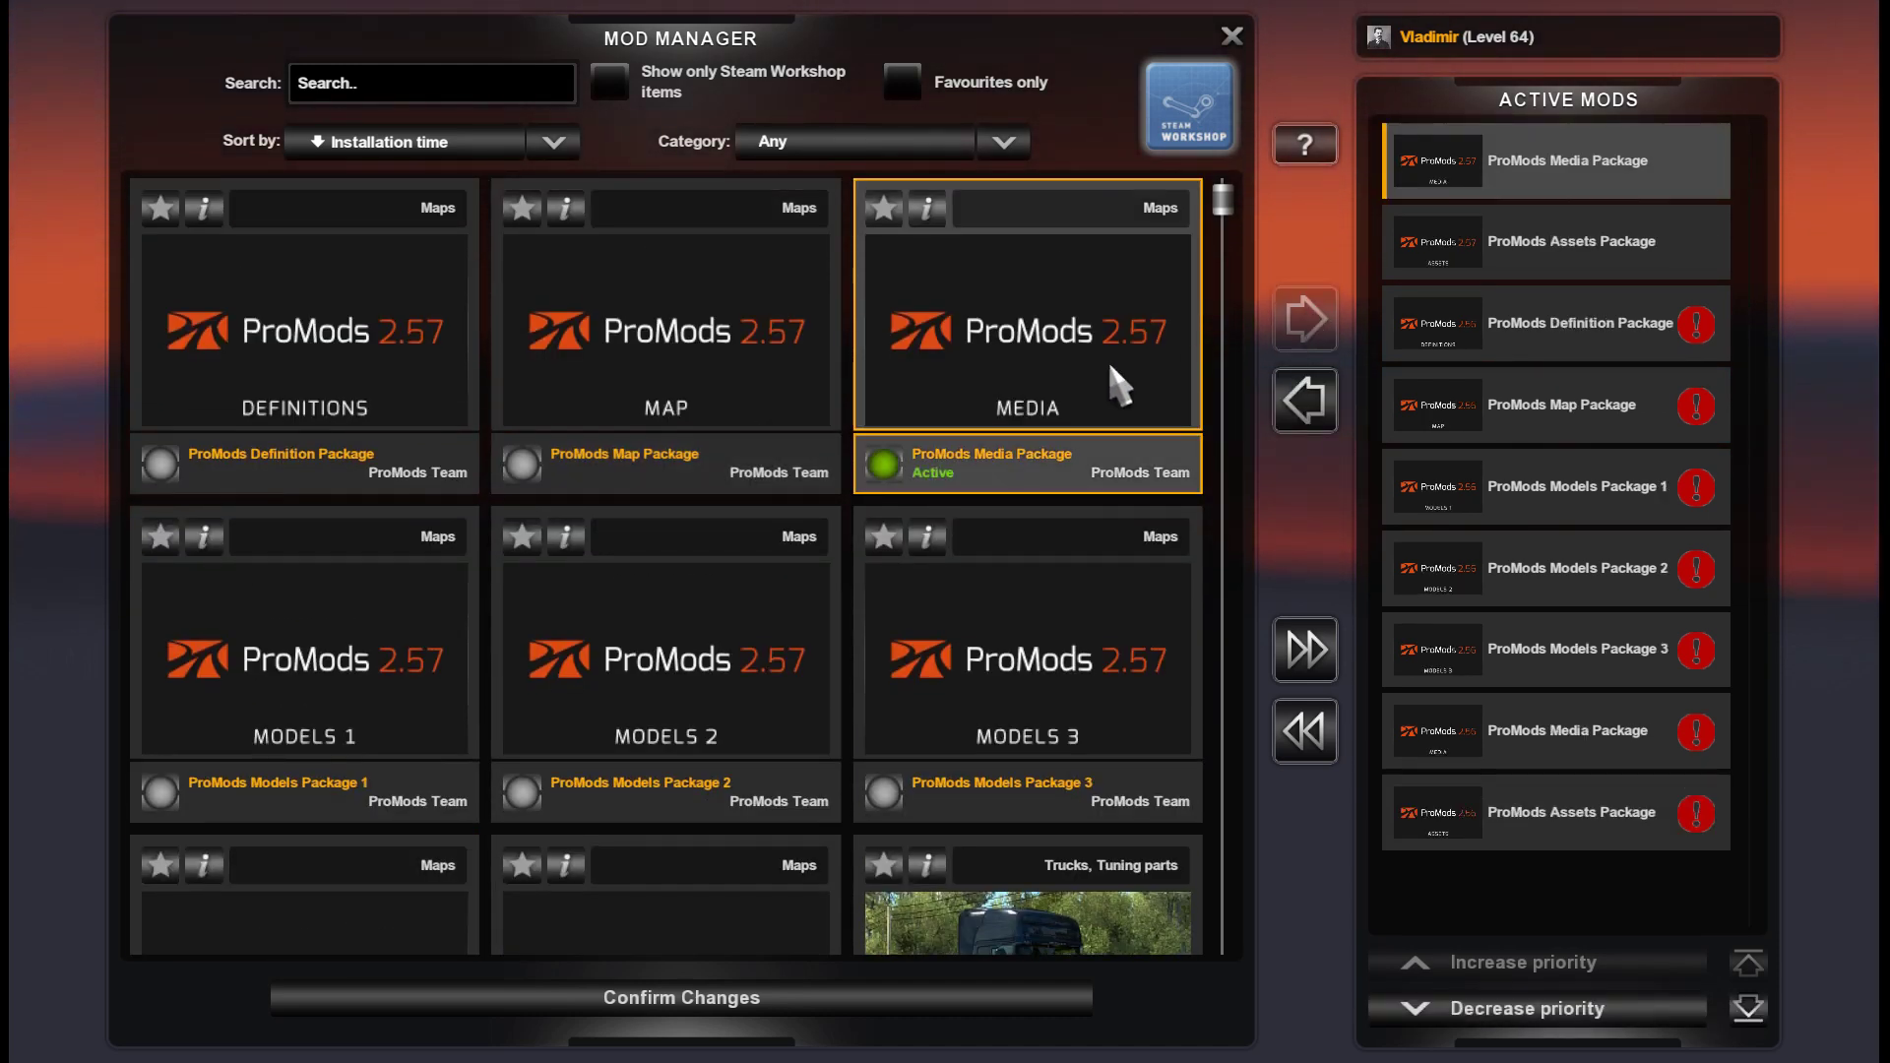
Activate the ProMods 2.57 Models Package 3, Models Package 2 and Models Package 1 in that order.
scroll(667, 540, "down", 2)
left_click(925, 569)
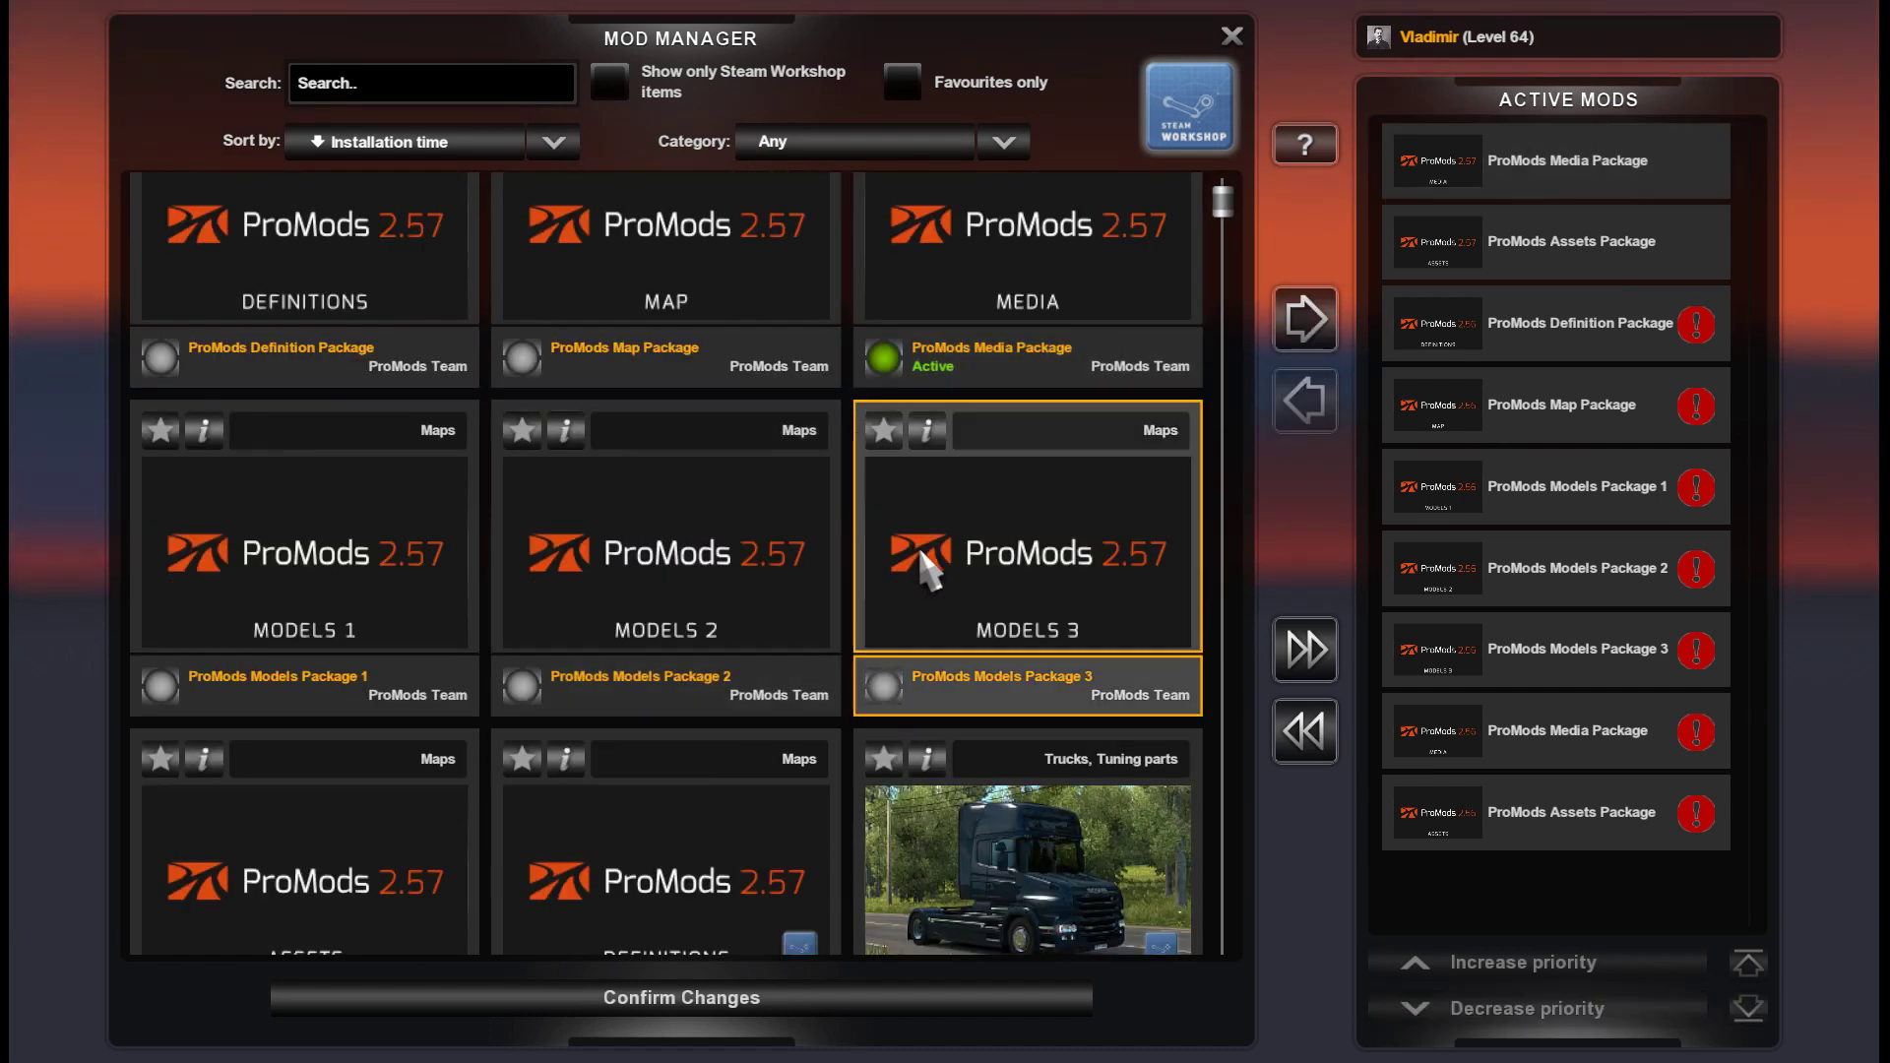
left_click(1305, 317)
left_click(801, 620)
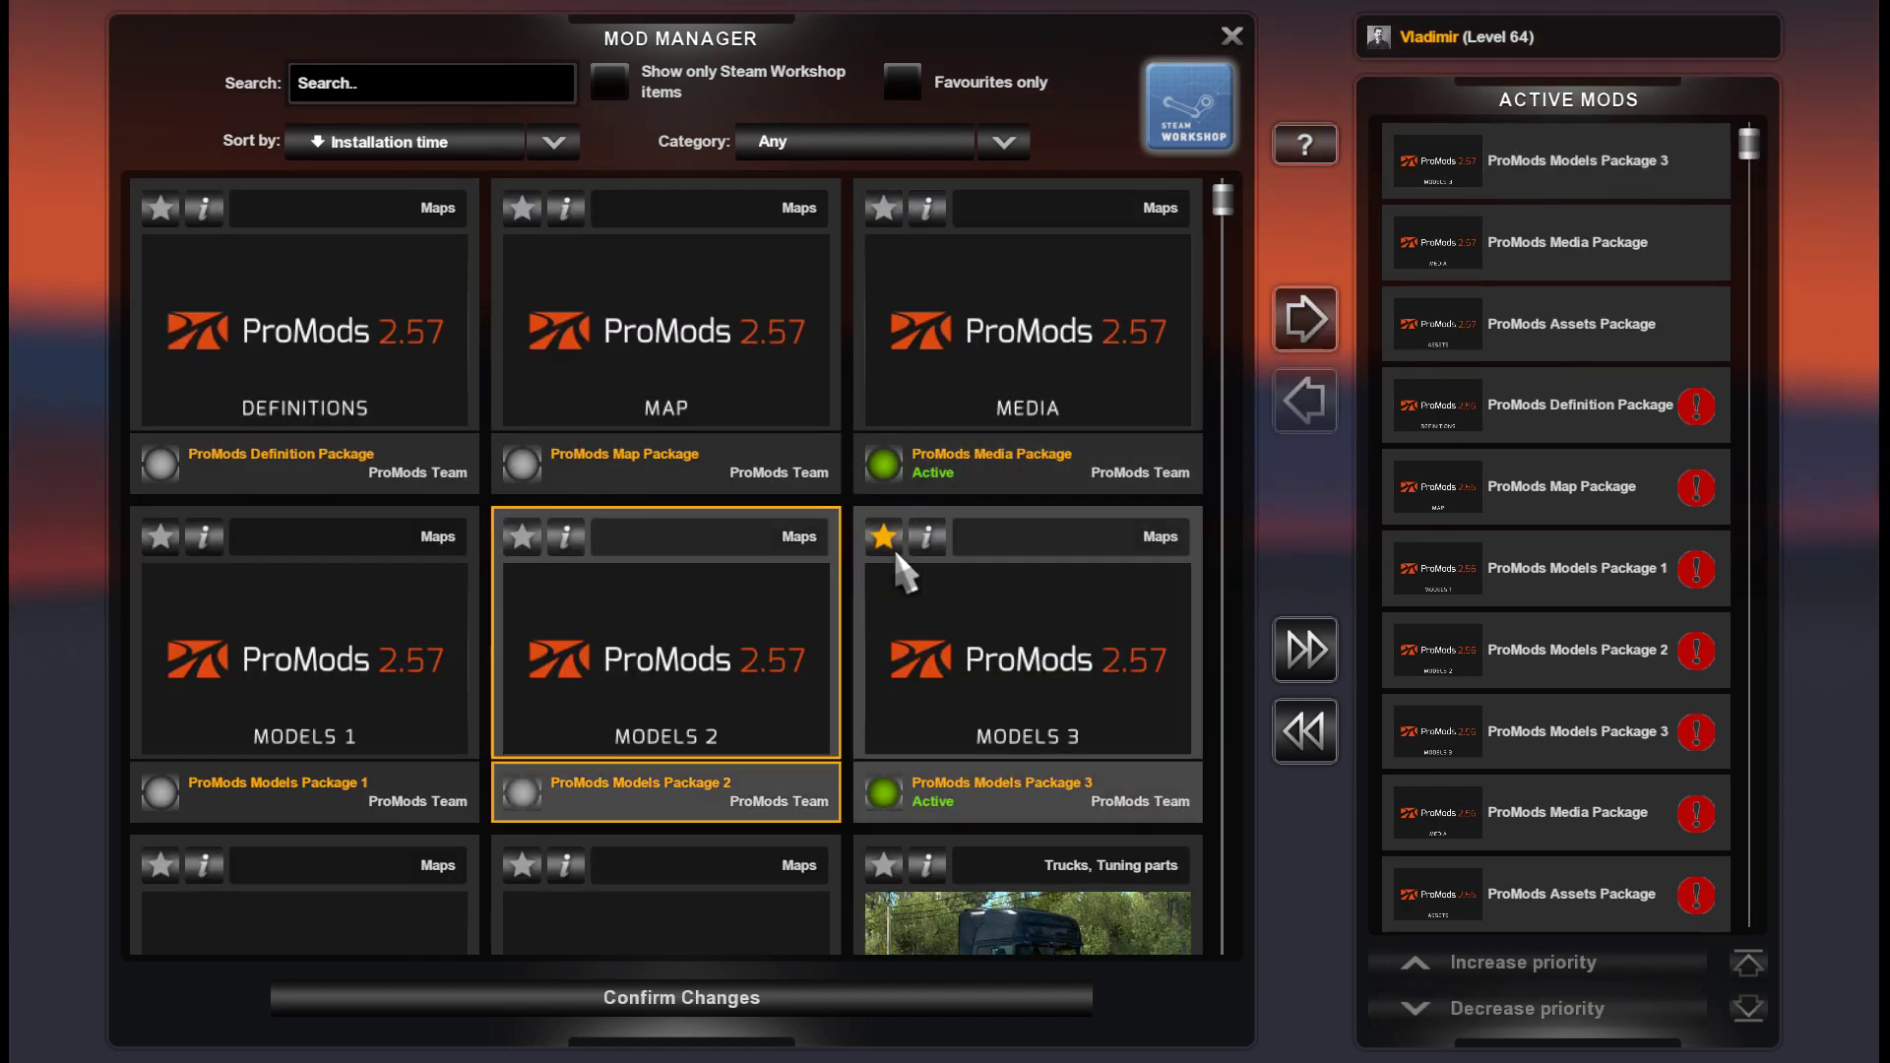
left_click(1305, 319)
left_click(419, 672)
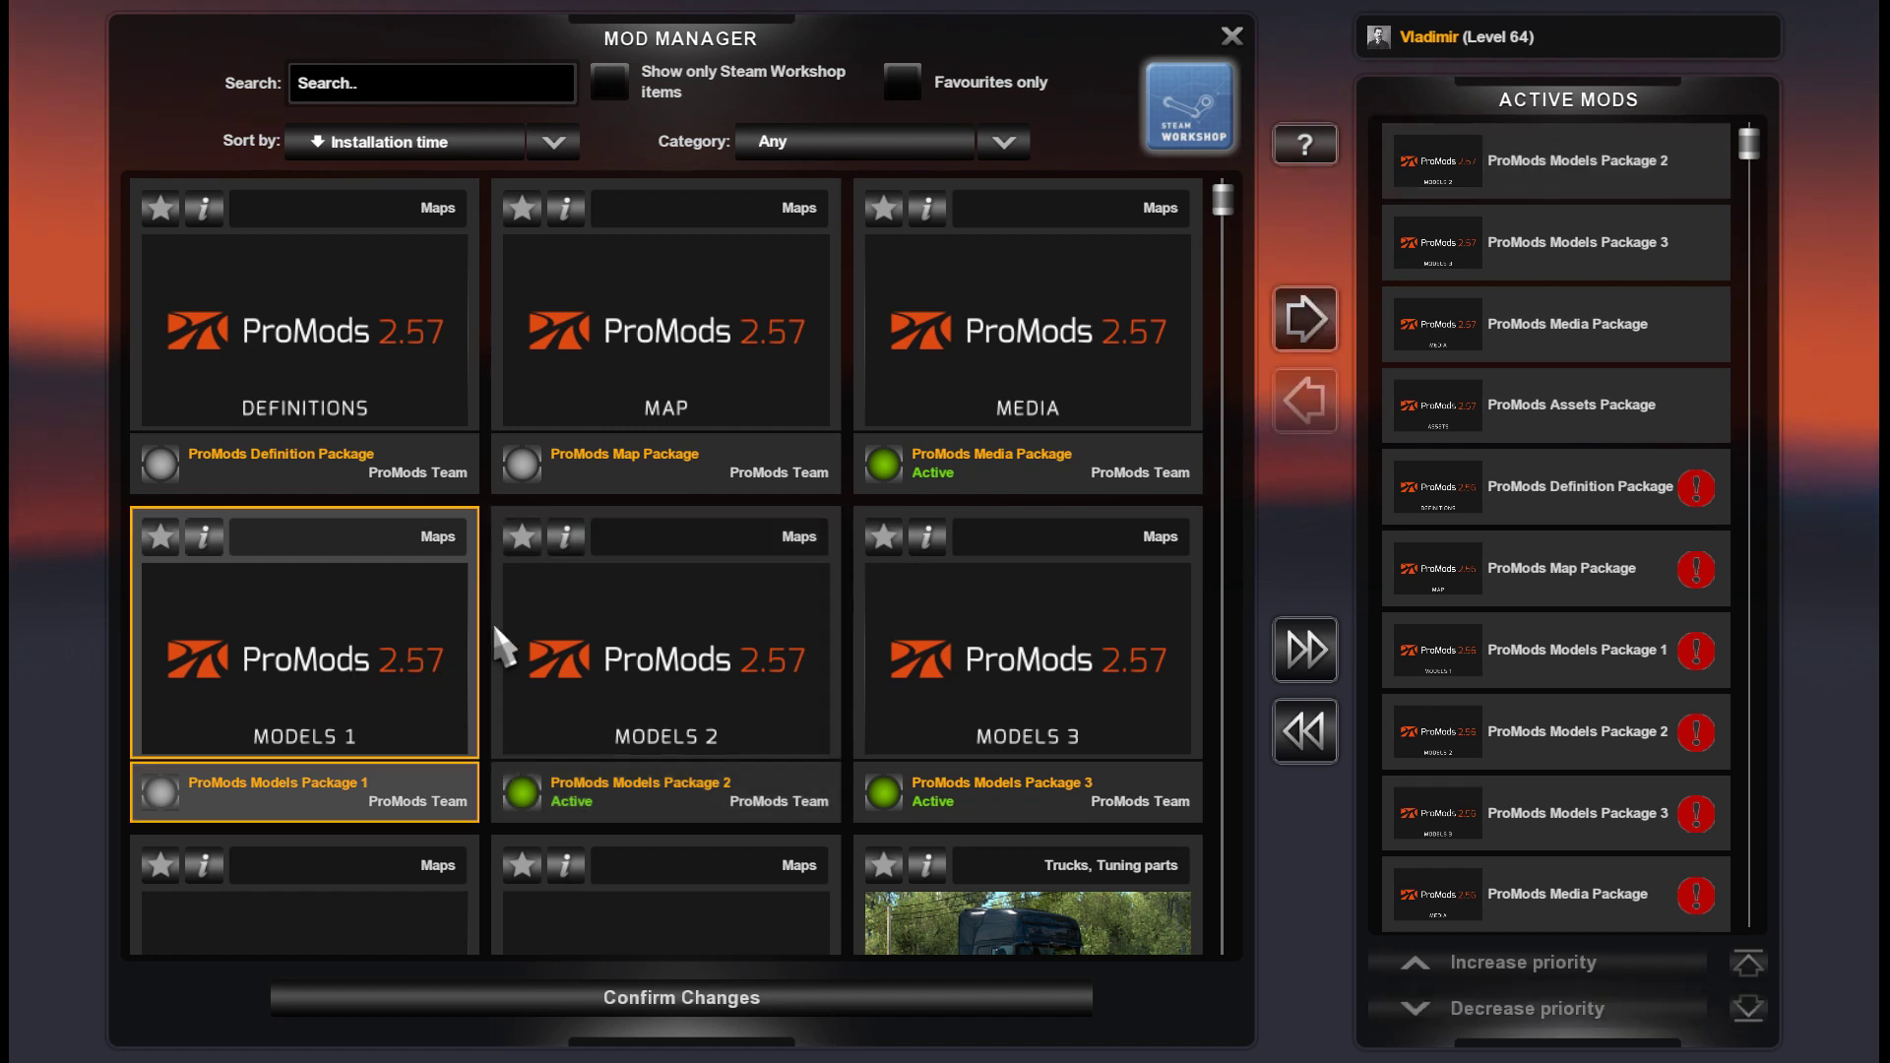
left_click(1305, 317)
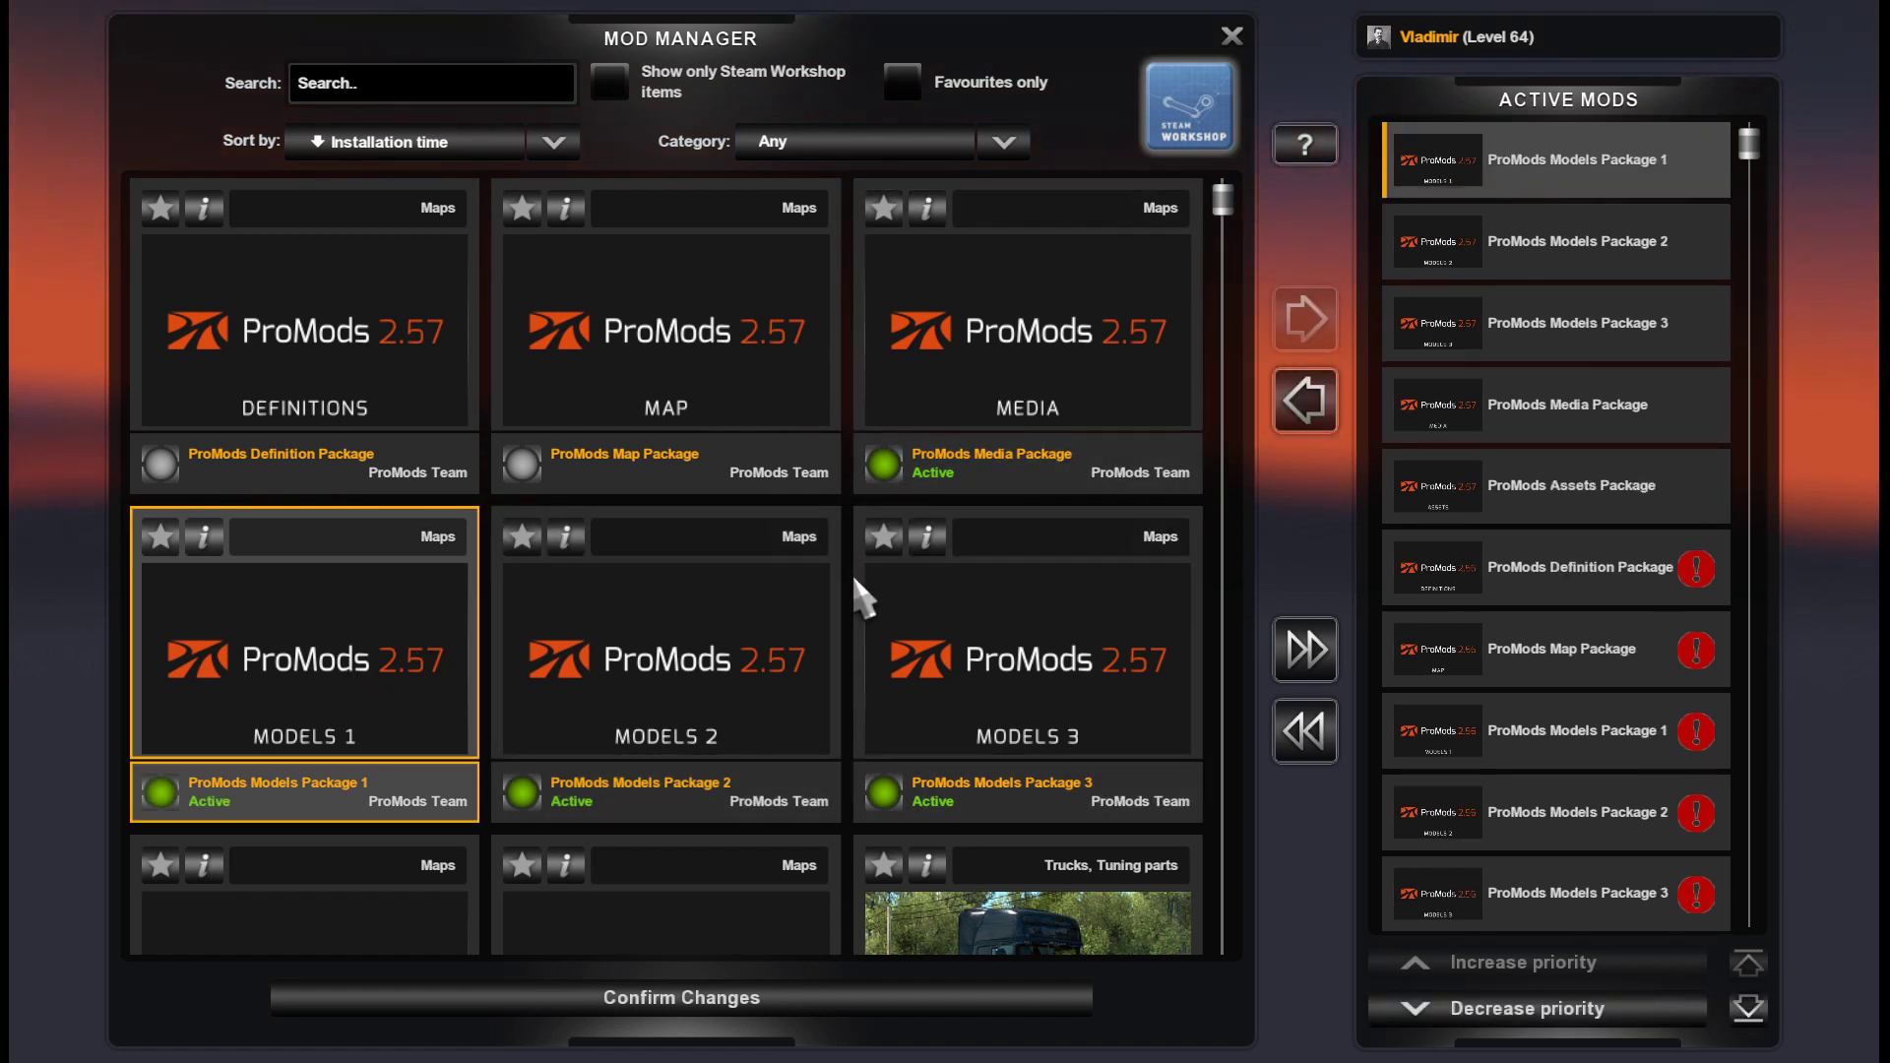
scroll(852, 571, "down", 2)
scroll(853, 579, "down", 1)
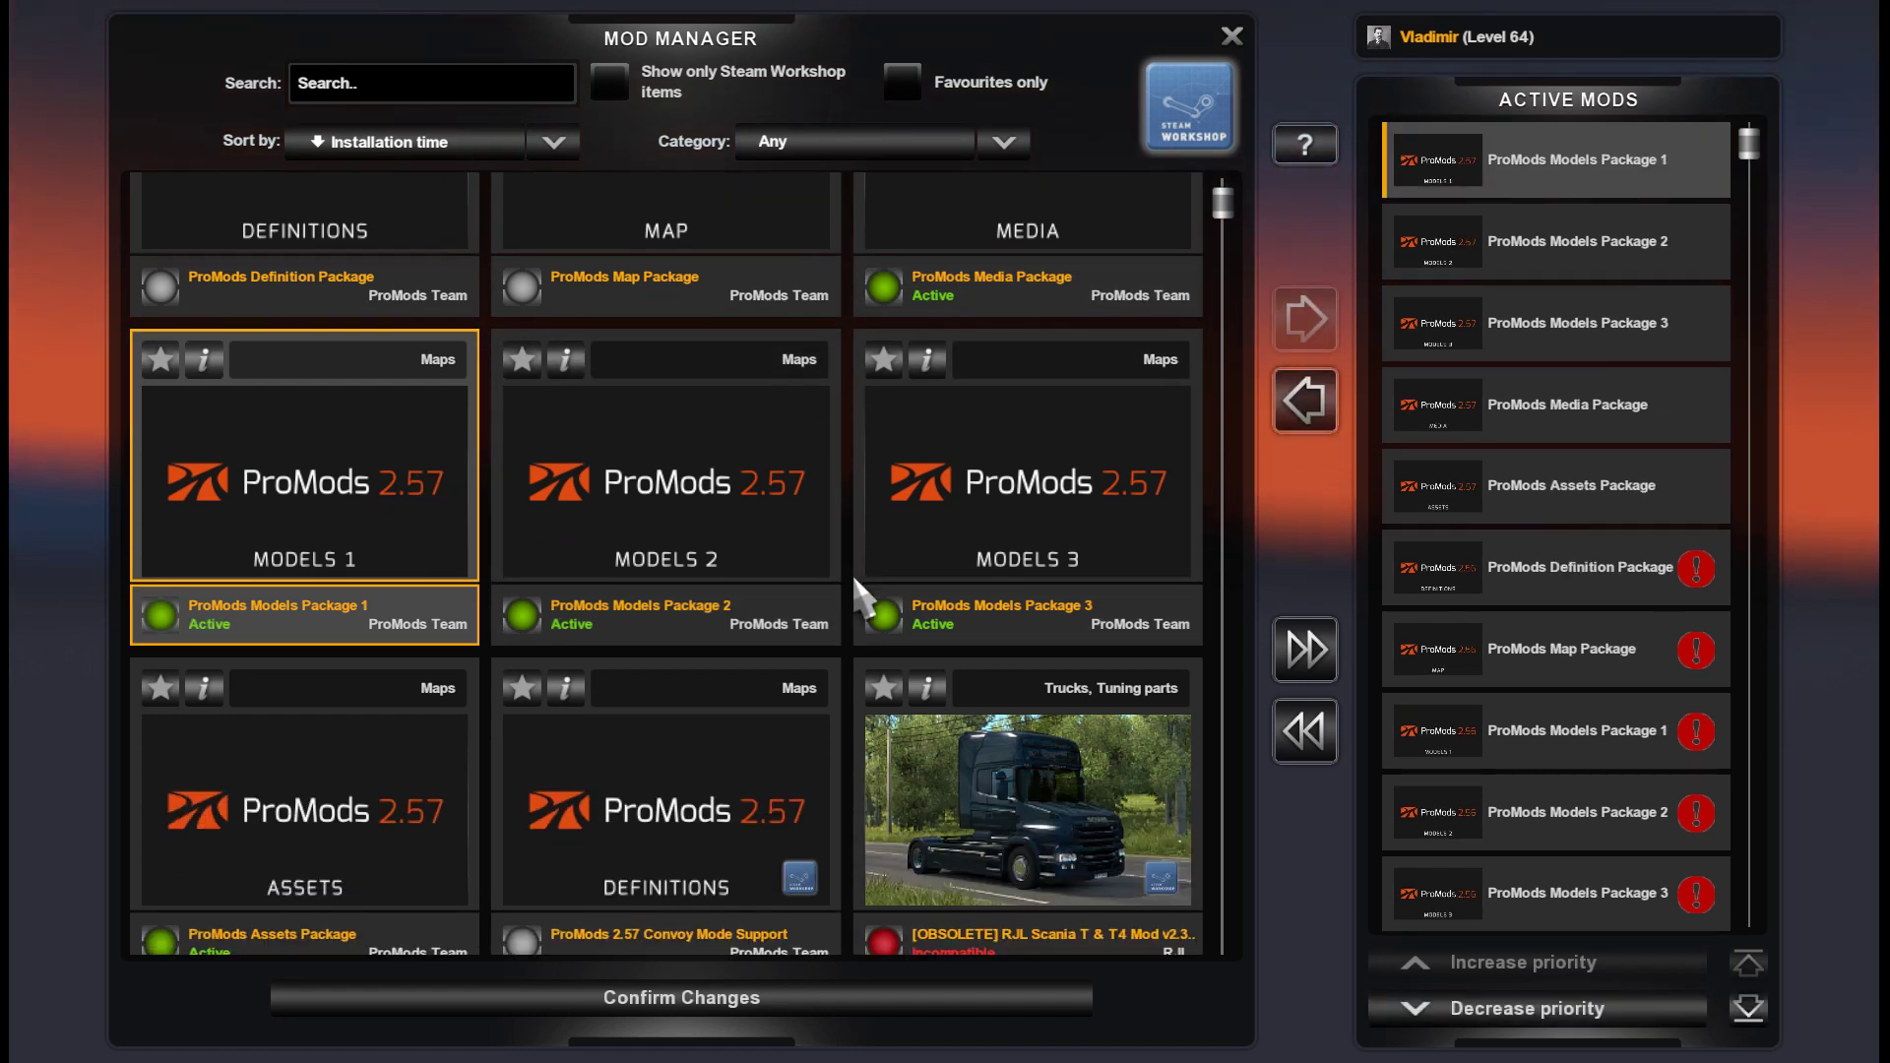